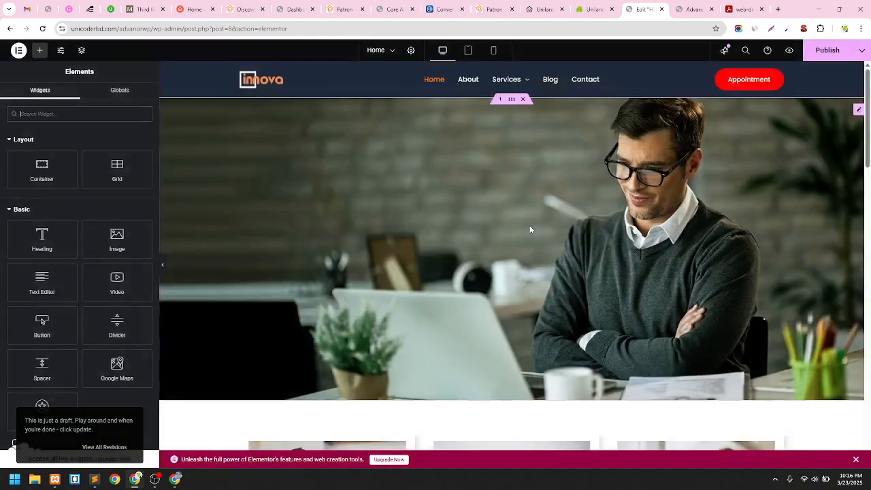
Review the home page's counters, service boxes, experience cards and image carousel, advancing the carousel's slides
{"action": "scroll", "coordinate": [530, 225], "scroll_direction": "down", "scroll_amount": 7}
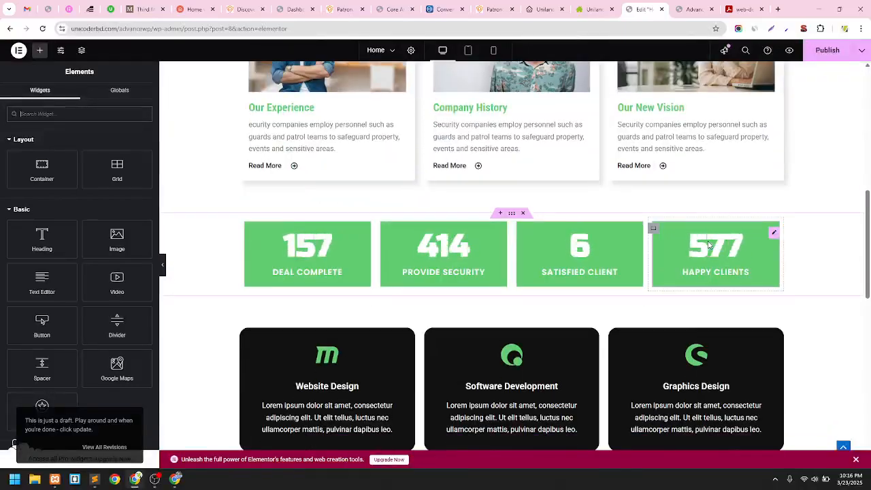
{"action": "scroll", "coordinate": [708, 245], "scroll_direction": "down", "scroll_amount": 3}
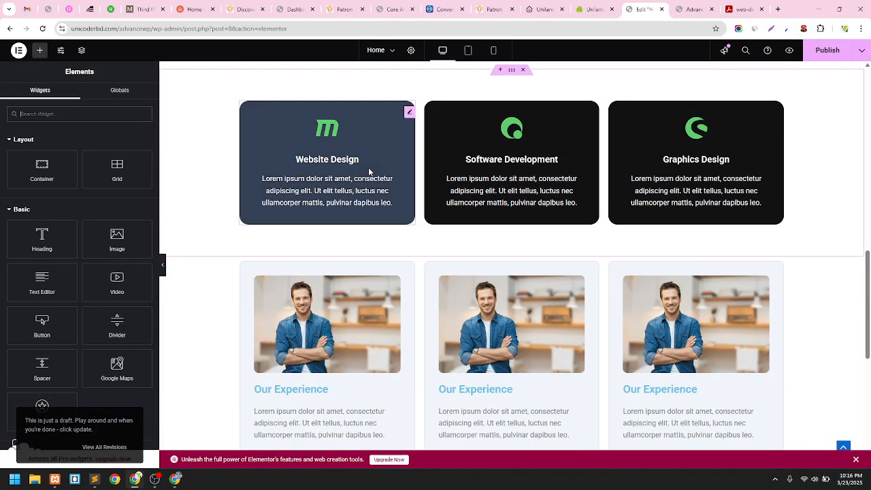
{"action": "scroll", "coordinate": [368, 172], "scroll_direction": "down", "scroll_amount": 5}
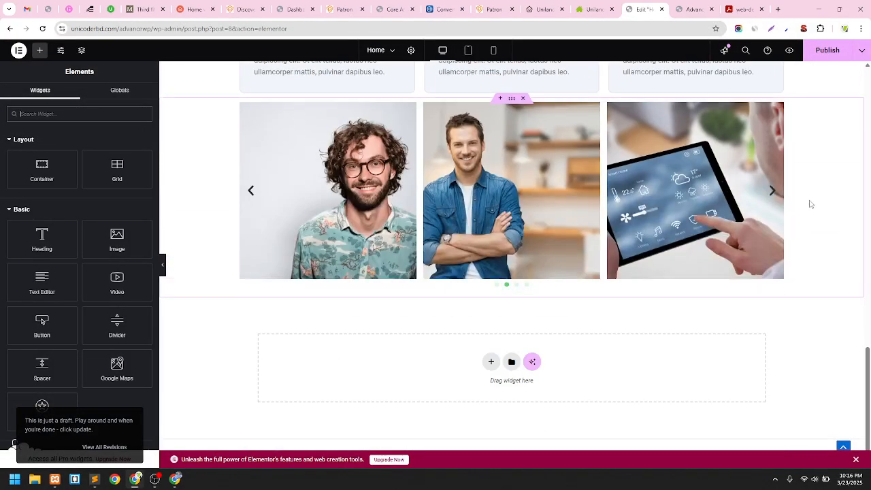
{"action": "left_click", "coordinate": [772, 192]}
{"action": "left_click", "coordinate": [773, 195]}
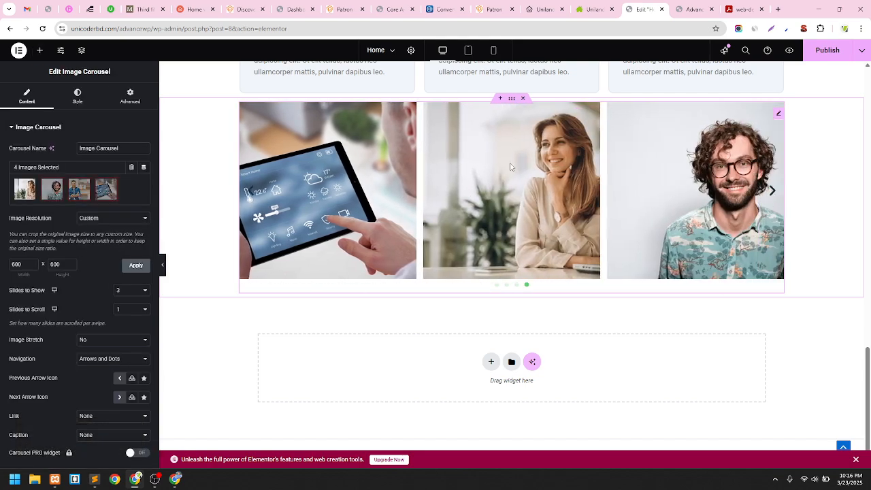
{"action": "scroll", "coordinate": [509, 167], "scroll_direction": "up", "scroll_amount": 5}
{"action": "scroll", "coordinate": [439, 178], "scroll_direction": "down", "scroll_amount": 2}
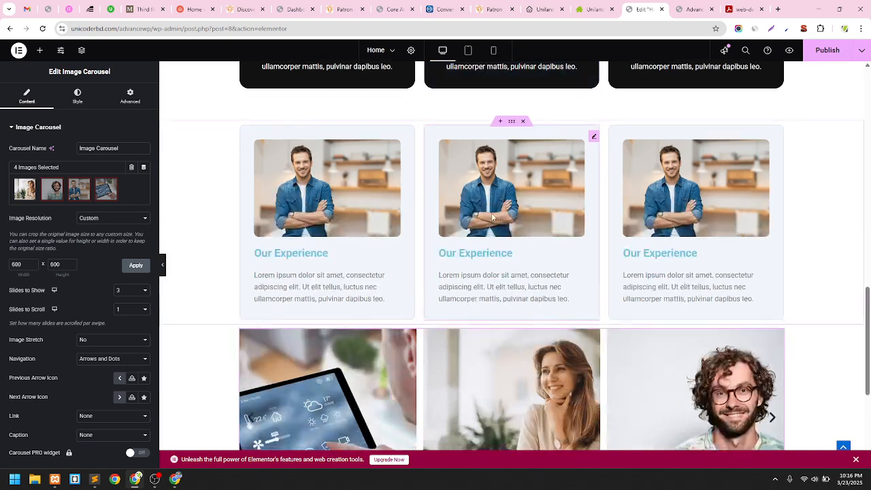
{"action": "scroll", "coordinate": [504, 171], "scroll_direction": "up", "scroll_amount": 2}
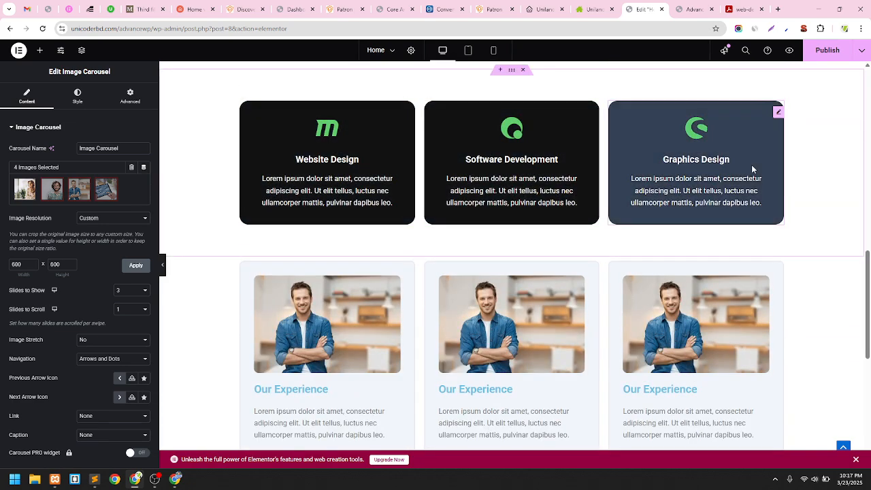
{"action": "scroll", "coordinate": [749, 160], "scroll_direction": "down", "scroll_amount": 3}
{"action": "scroll", "coordinate": [560, 147], "scroll_direction": "down", "scroll_amount": 3}
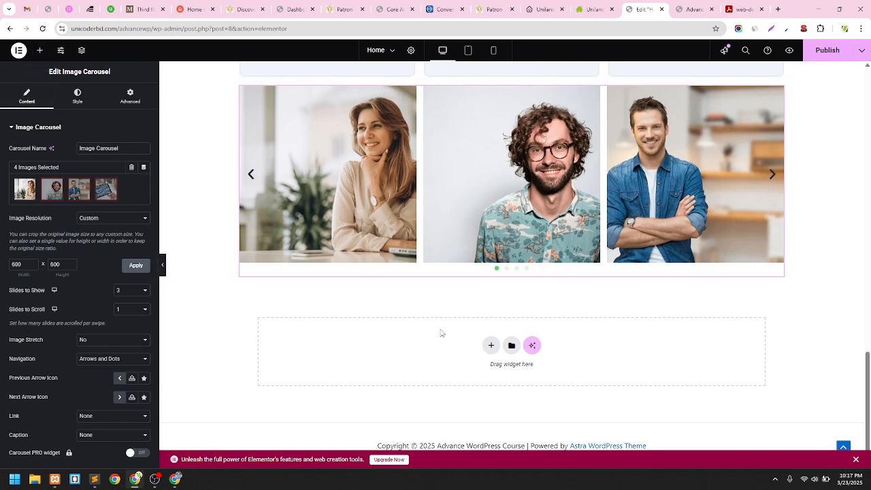
Show the widget list and re-examine the home page's carousel, experience cards, service boxes and counters
{"action": "left_click", "coordinate": [39, 50]}
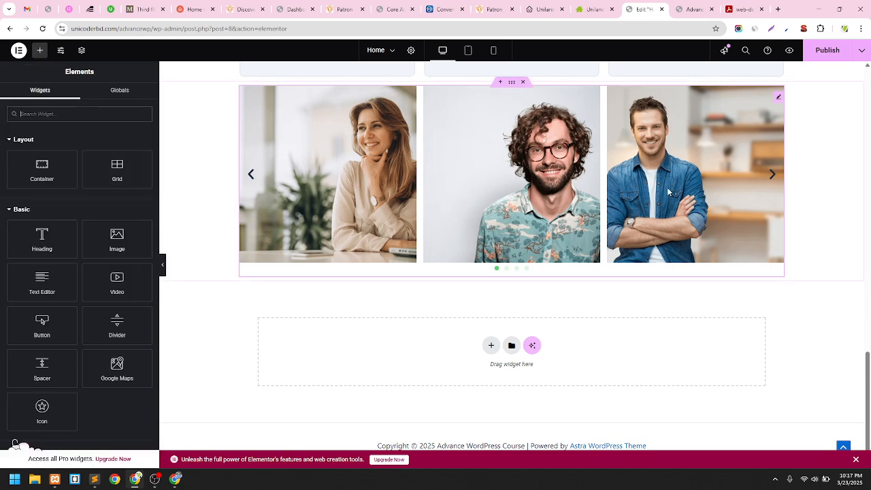
{"action": "scroll", "coordinate": [587, 233], "scroll_direction": "up", "scroll_amount": 3}
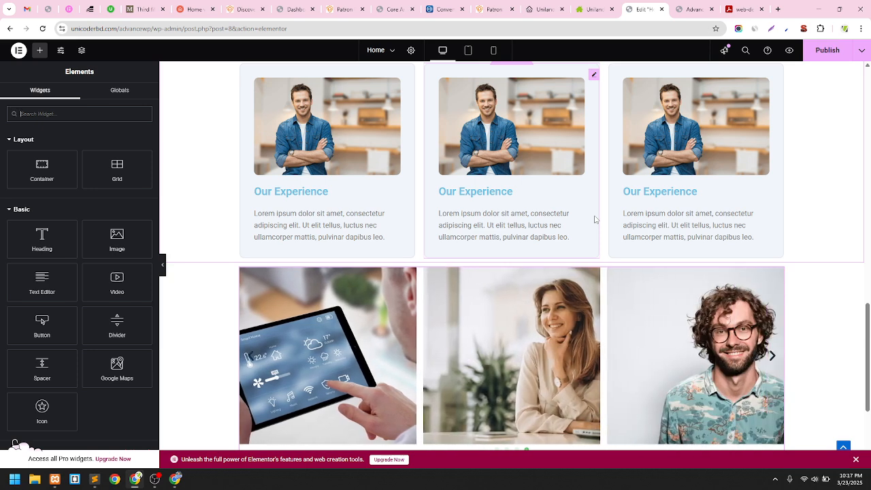
{"action": "scroll", "coordinate": [595, 219], "scroll_direction": "up", "scroll_amount": 1}
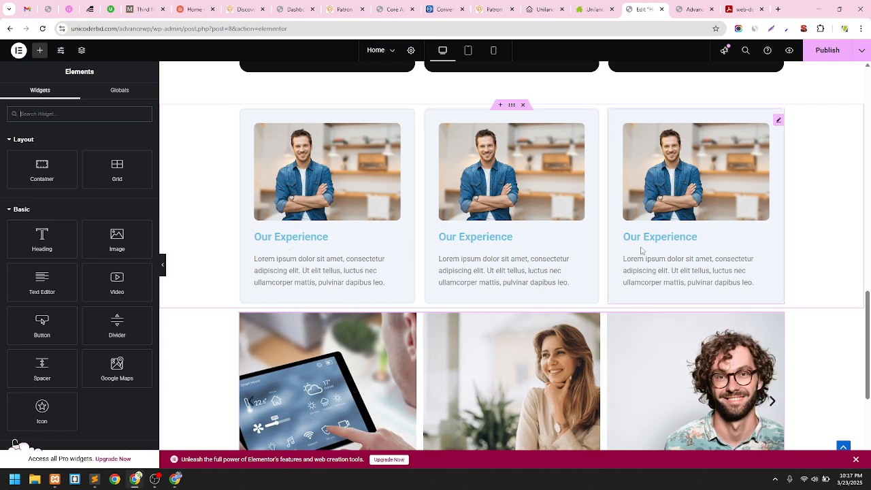
{"action": "scroll", "coordinate": [642, 214], "scroll_direction": "down", "scroll_amount": 2}
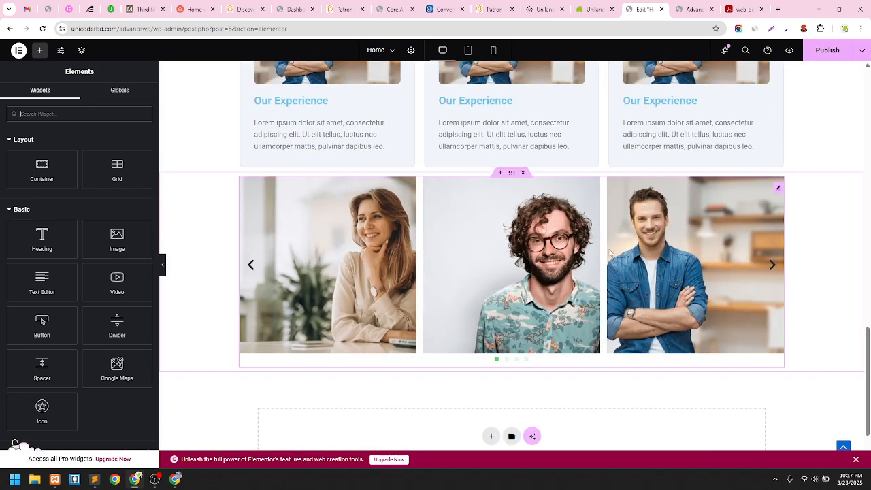
{"action": "scroll", "coordinate": [646, 210], "scroll_direction": "up", "scroll_amount": 5}
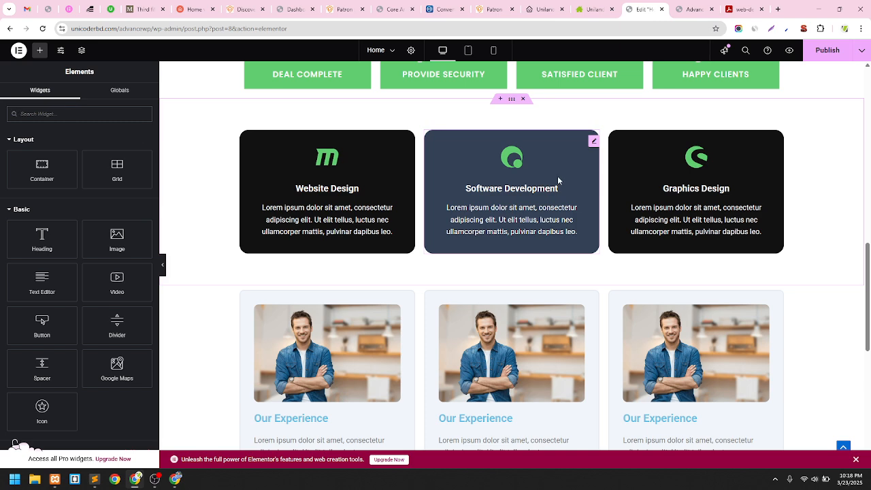
{"action": "scroll", "coordinate": [558, 179], "scroll_direction": "up", "scroll_amount": 3}
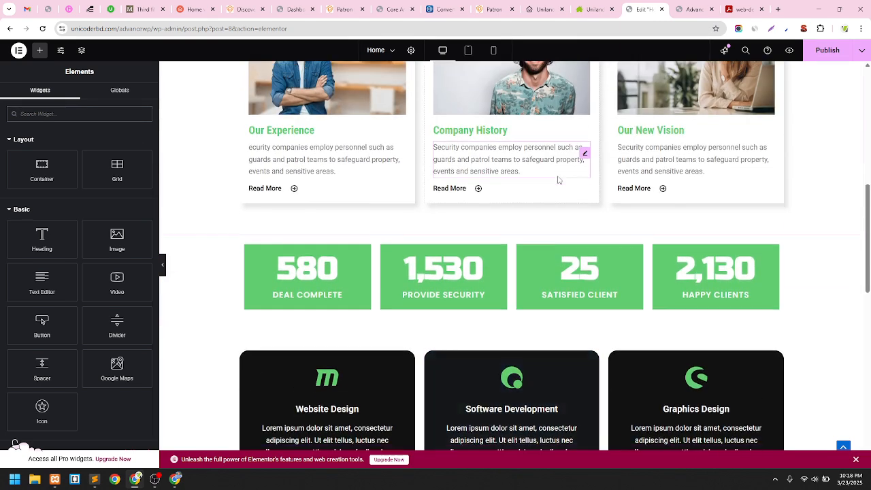
{"action": "scroll", "coordinate": [538, 209], "scroll_direction": "down", "scroll_amount": 3}
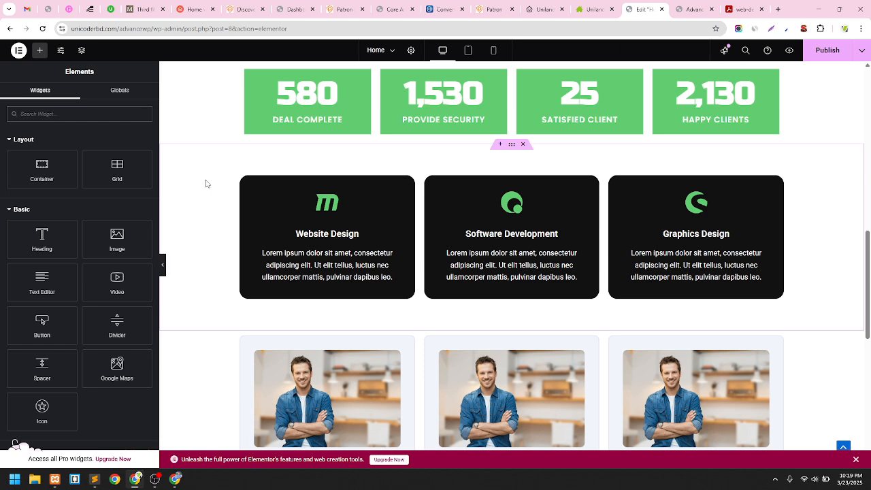
Go to the empty area below the image carousel and browse the available widgets down to the General category
{"action": "scroll", "coordinate": [474, 184], "scroll_direction": "down", "scroll_amount": 6}
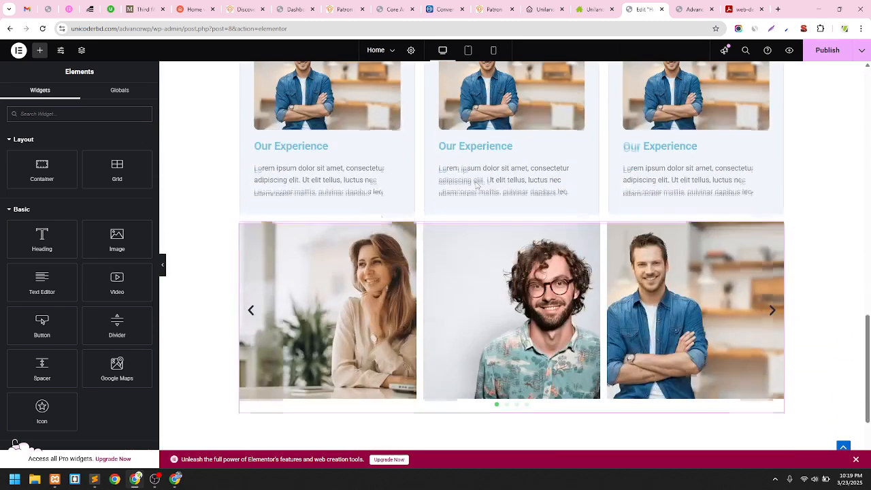
{"action": "scroll", "coordinate": [477, 185], "scroll_direction": "down", "scroll_amount": 1}
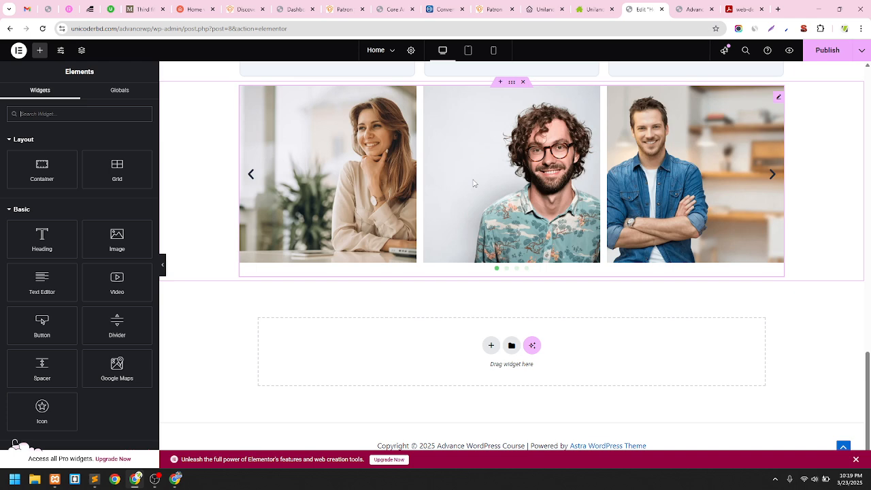
{"action": "scroll", "coordinate": [49, 226], "scroll_direction": "down", "scroll_amount": 8}
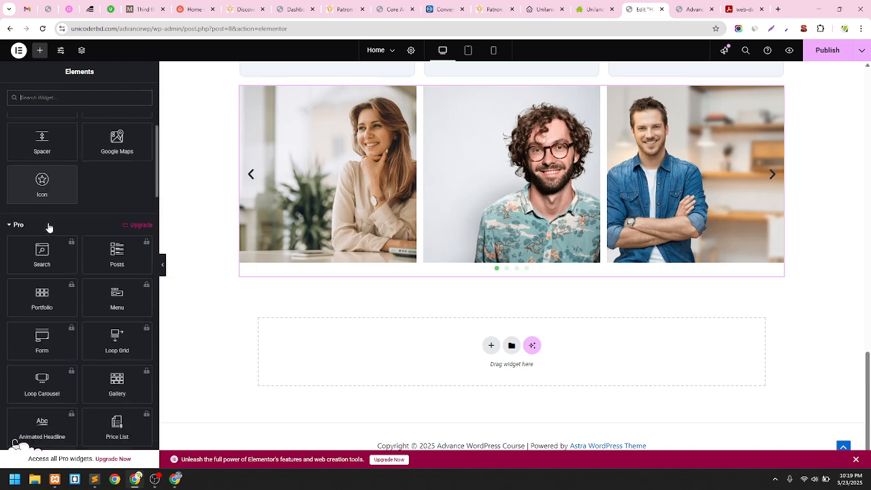
{"action": "scroll", "coordinate": [51, 218], "scroll_direction": "down", "scroll_amount": 10}
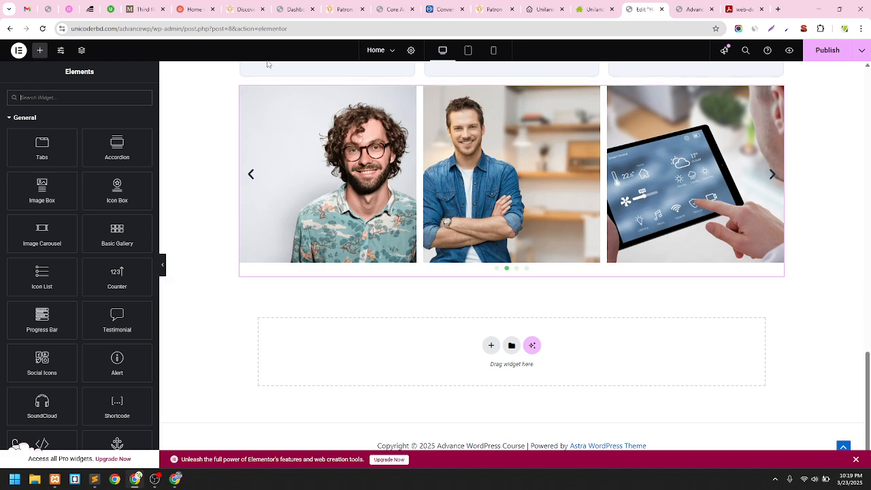
Switch to the Patron demos page and examine the Security Base and Multiple Website demos
{"action": "left_click", "coordinate": [351, 5]}
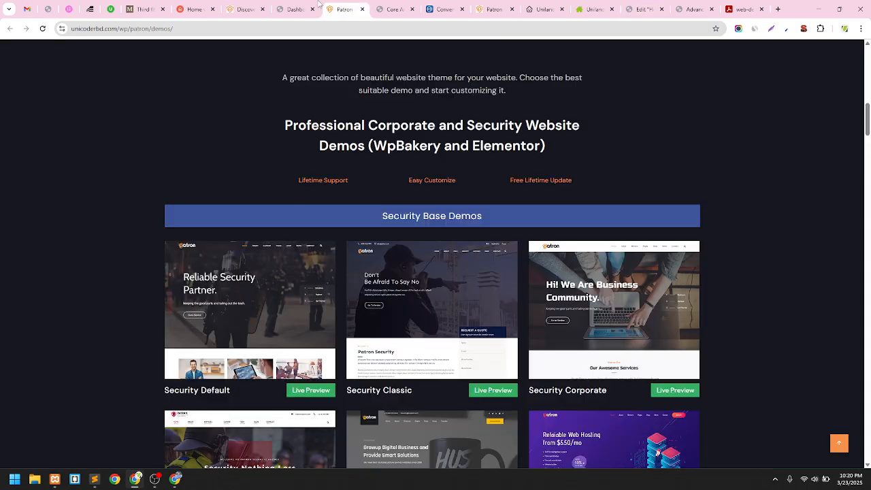
{"action": "left_click", "coordinate": [282, 4]}
{"action": "left_click", "coordinate": [364, 4]}
{"action": "scroll", "coordinate": [268, 105], "scroll_direction": "down", "scroll_amount": 3}
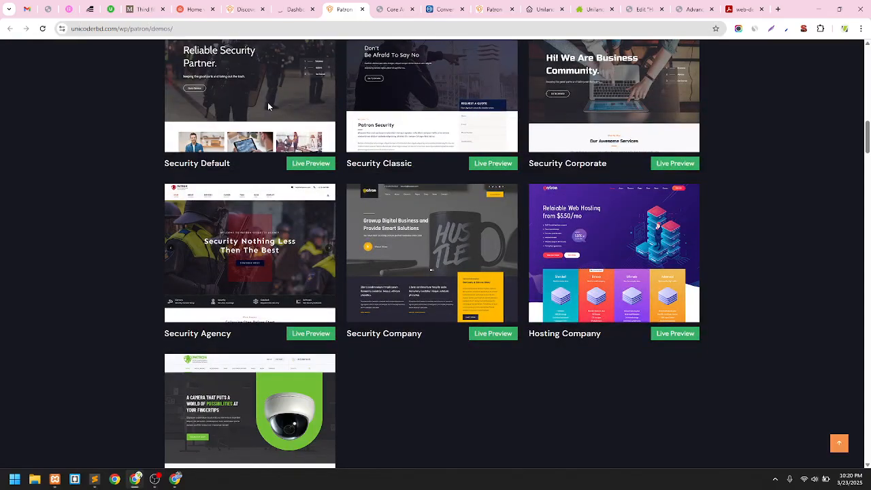
{"action": "scroll", "coordinate": [268, 105], "scroll_direction": "up", "scroll_amount": 3}
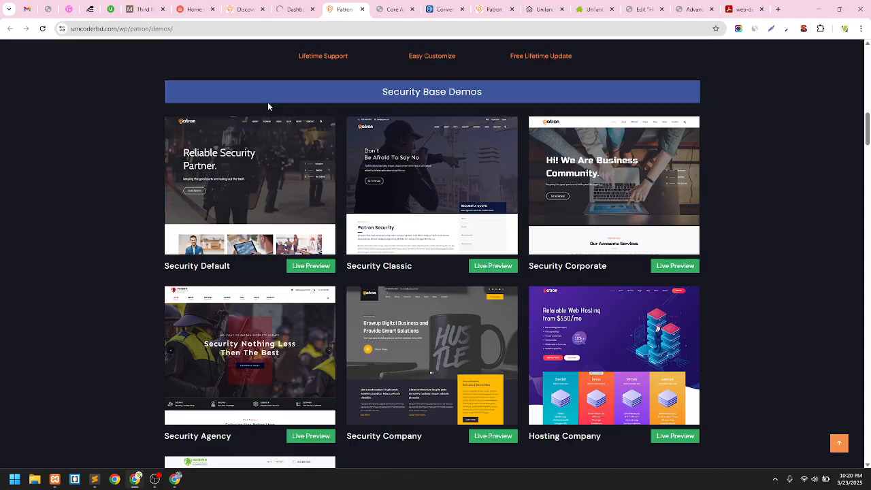
{"action": "scroll", "coordinate": [268, 105], "scroll_direction": "down", "scroll_amount": 3}
{"action": "scroll", "coordinate": [267, 102], "scroll_direction": "down", "scroll_amount": 1}
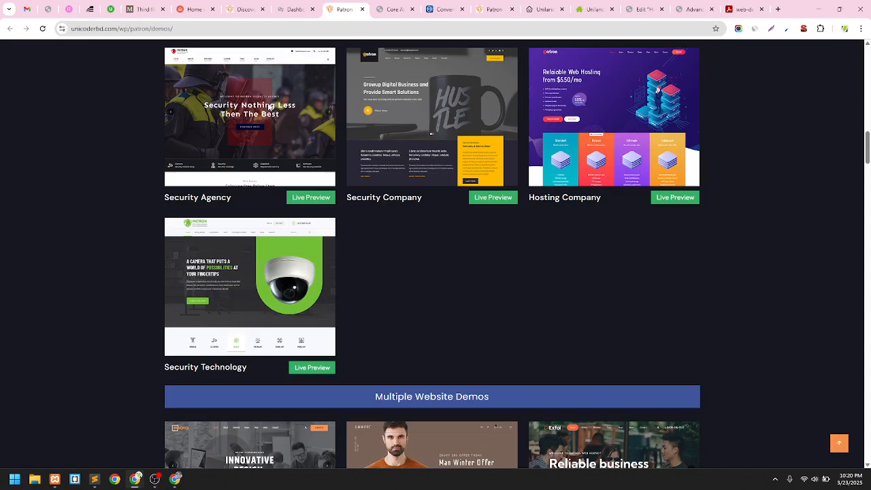
{"action": "scroll", "coordinate": [265, 102], "scroll_direction": "down", "scroll_amount": 2}
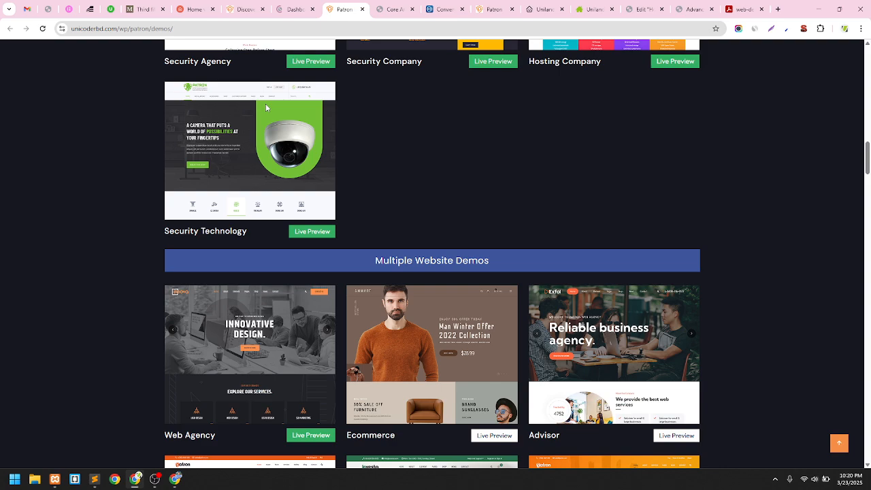
{"action": "scroll", "coordinate": [266, 103], "scroll_direction": "down", "scroll_amount": 1}
{"action": "scroll", "coordinate": [265, 103], "scroll_direction": "up", "scroll_amount": 3}
{"action": "scroll", "coordinate": [268, 105], "scroll_direction": "up", "scroll_amount": 2}
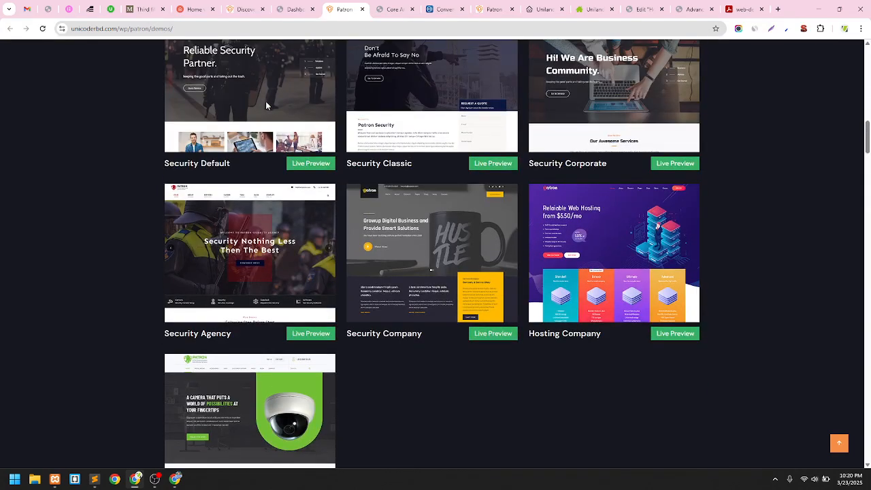
Open the Security Technology demo's live preview and return to the Patron demos page
{"action": "scroll", "coordinate": [266, 103], "scroll_direction": "down", "scroll_amount": 1}
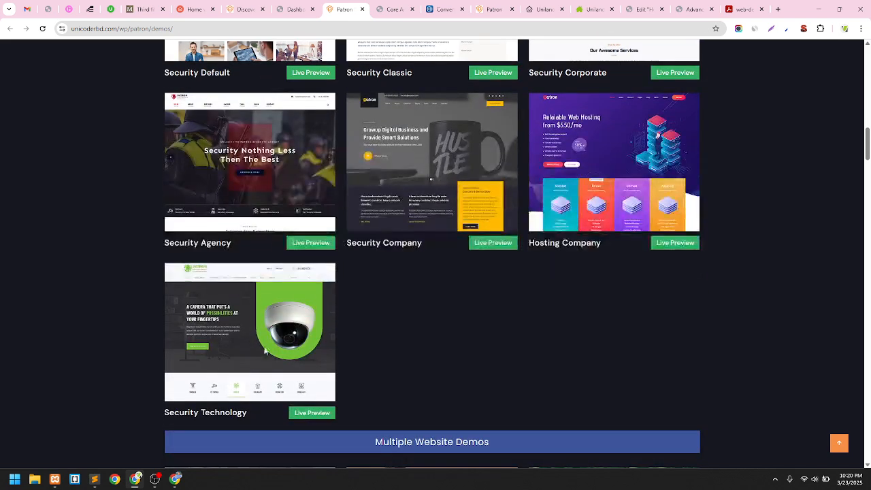
{"action": "left_click", "coordinate": [307, 417]}
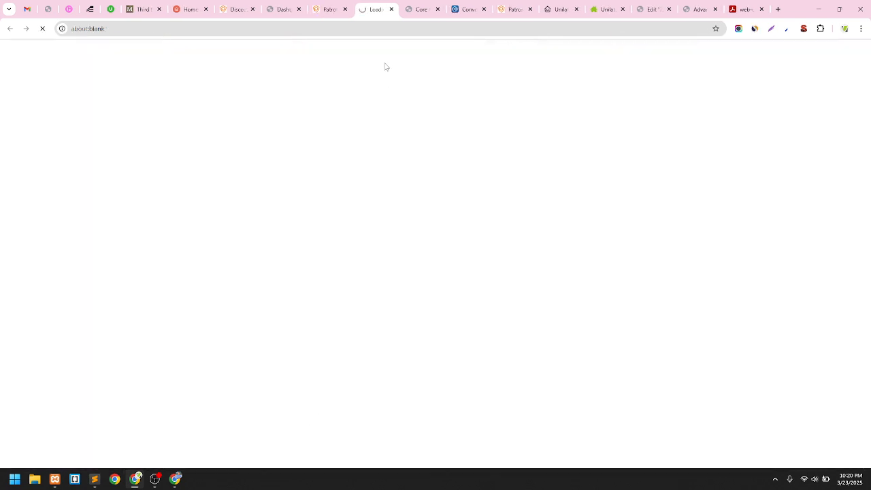
{"action": "left_click", "coordinate": [333, 11]}
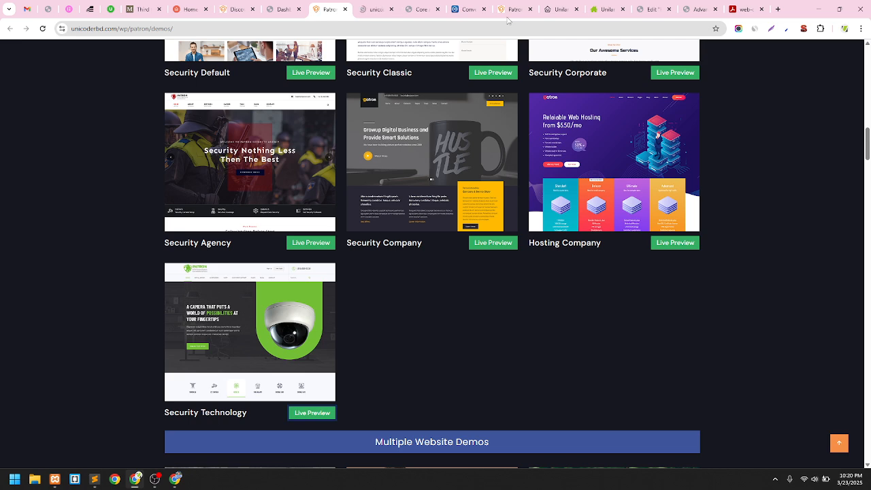
Check the live Advance WordPress site, then view the Uniland Add New Property page from its beginning
{"action": "left_click", "coordinate": [701, 9]}
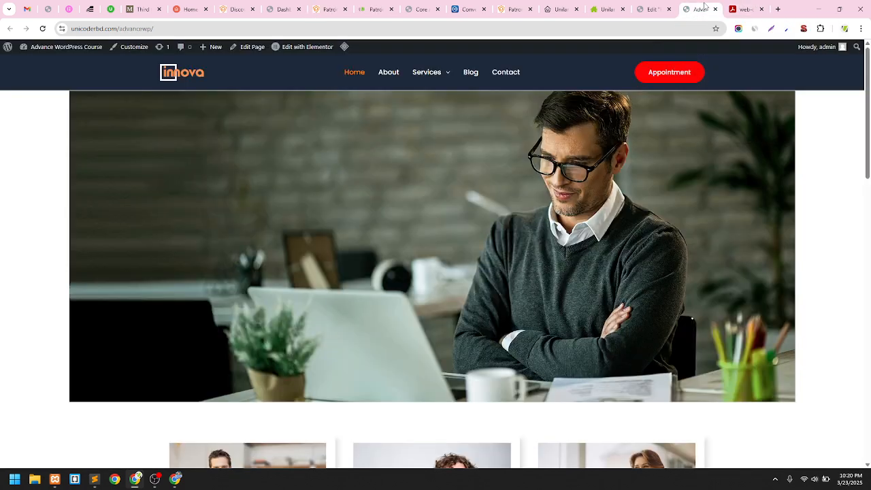
{"action": "left_click", "coordinate": [653, 9]}
{"action": "left_click", "coordinate": [606, 9]}
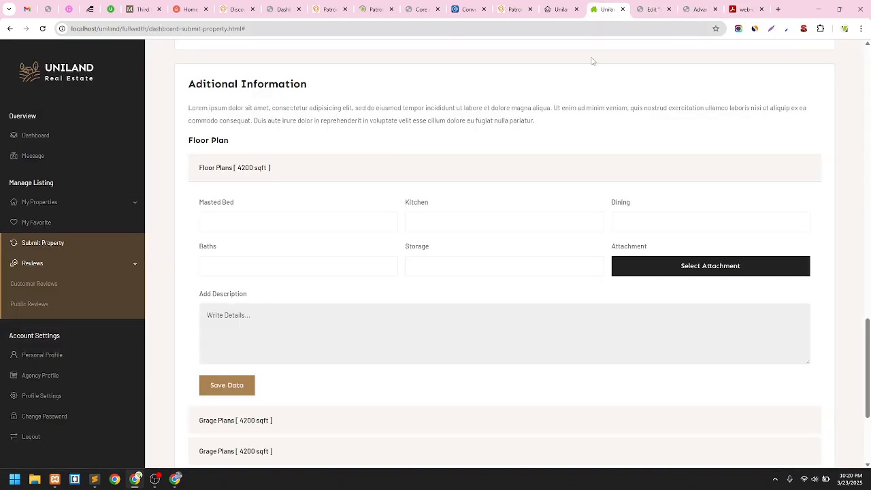
{"action": "scroll", "coordinate": [291, 183], "scroll_direction": "up", "scroll_amount": 20}
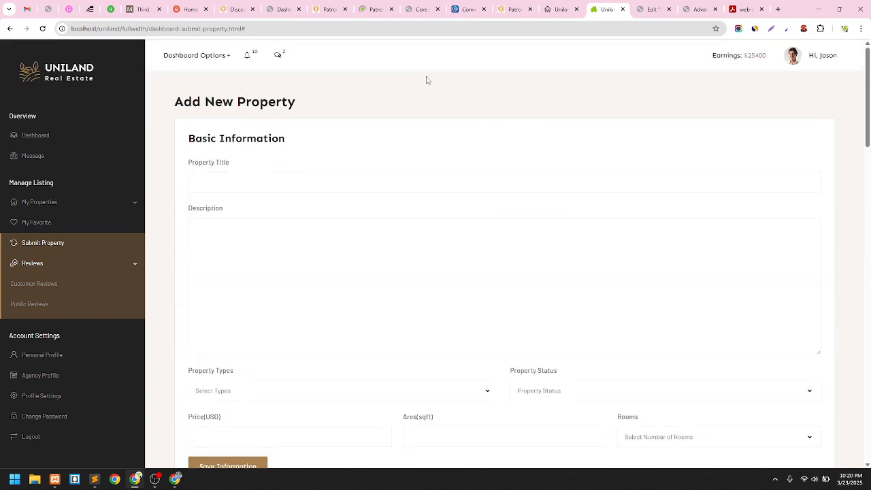
On the Uniland beta Submit Property page, examine the Basic Information, Detailed Information, Property Media and Aditional Information sections
{"action": "left_click", "coordinate": [561, 9]}
{"action": "left_click", "coordinate": [204, 160]}
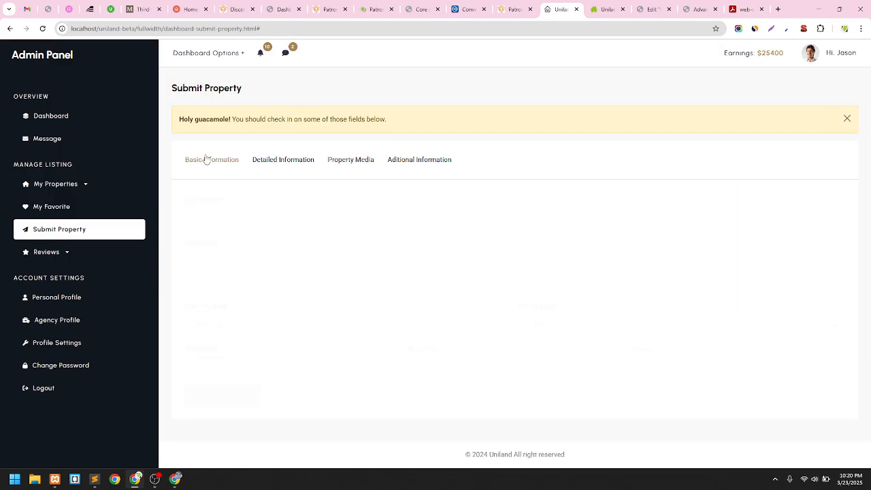
{"action": "left_click", "coordinate": [273, 161]}
{"action": "left_click", "coordinate": [339, 164]}
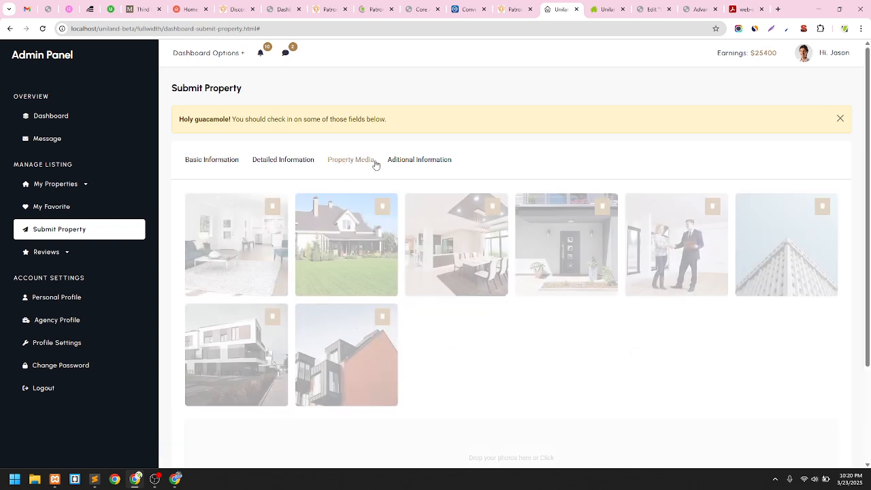
{"action": "left_click", "coordinate": [415, 164]}
{"action": "left_click", "coordinate": [198, 163]}
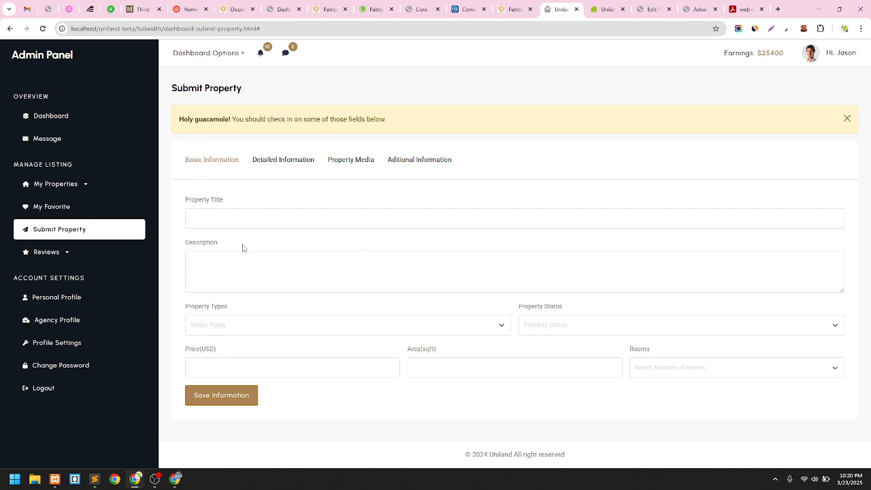
{"action": "left_click", "coordinate": [276, 160]}
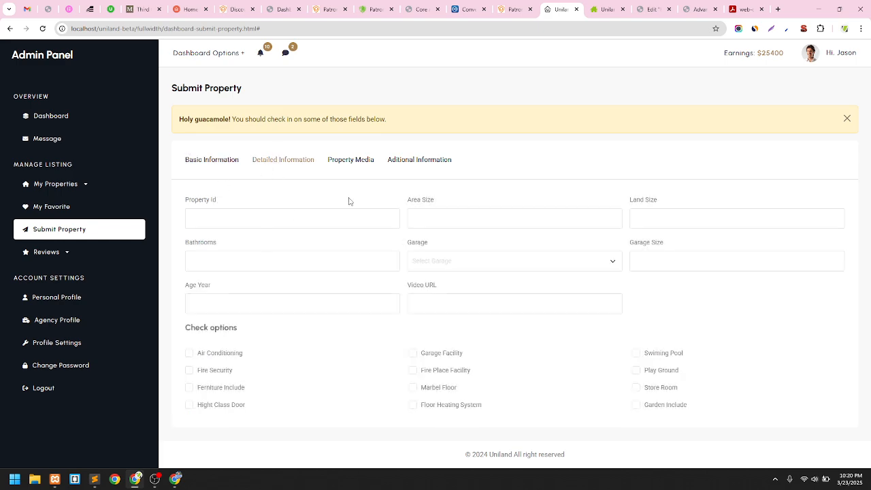
{"action": "left_click", "coordinate": [347, 160]}
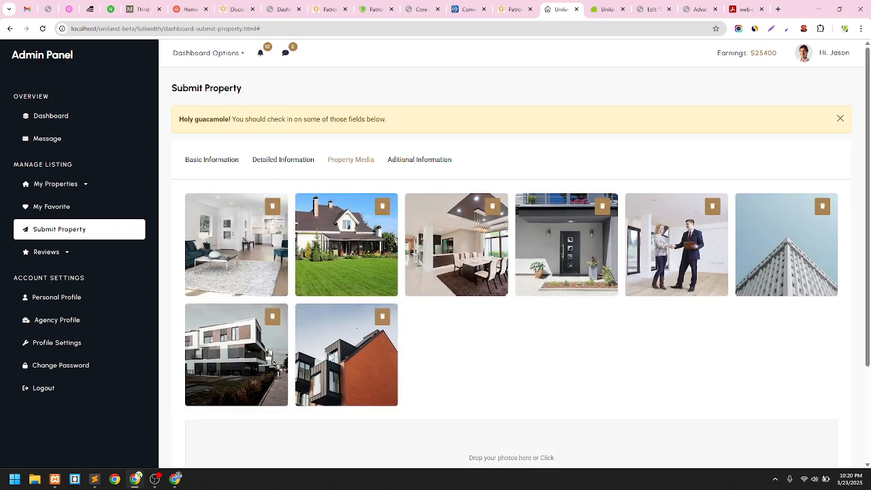
Review the Property Media section of the Submit Property page, then view Detailed Information and return to Basic Information
{"action": "scroll", "coordinate": [482, 288], "scroll_direction": "down", "scroll_amount": 1}
{"action": "scroll", "coordinate": [481, 288], "scroll_direction": "down", "scroll_amount": 1}
{"action": "scroll", "coordinate": [244, 250], "scroll_direction": "up", "scroll_amount": 2}
{"action": "left_click", "coordinate": [291, 162]}
{"action": "left_click", "coordinate": [222, 164]}
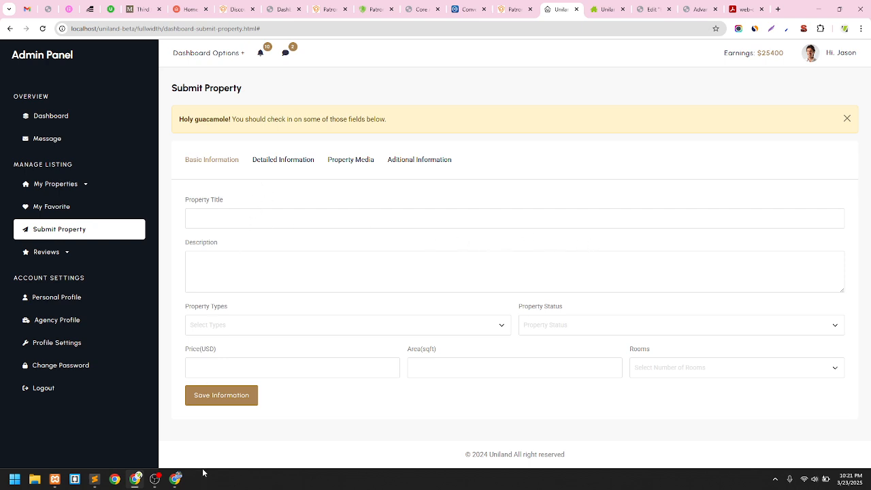
{"action": "mouse_move", "coordinate": [175, 479]}
{"action": "left_click", "coordinate": [135, 438]}
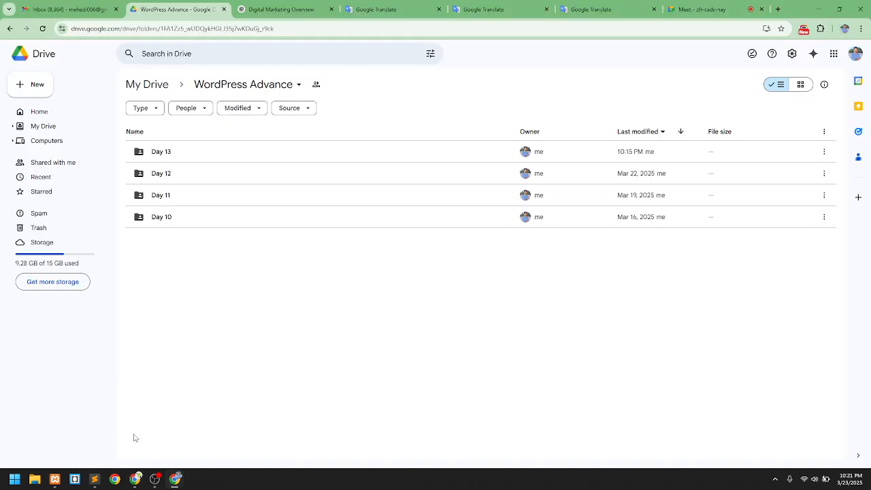
{"action": "left_click", "coordinate": [824, 6]}
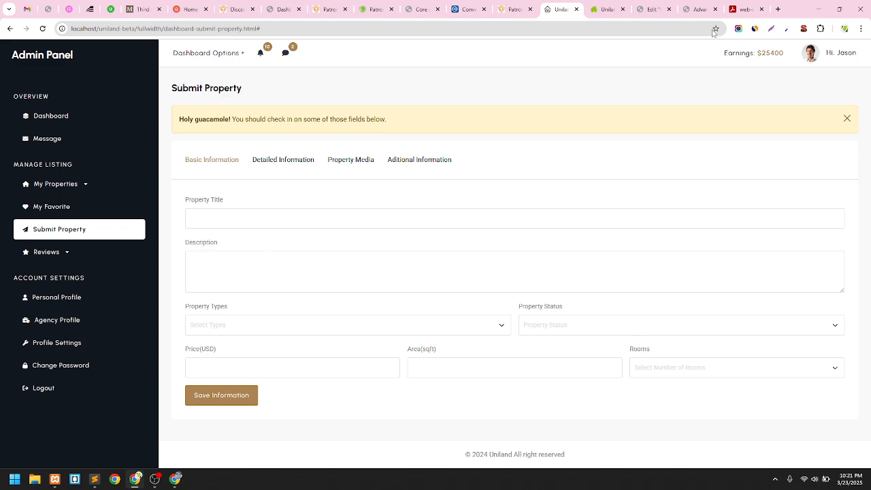
Return to the Elementor editor of the Home page and add a single-column container below the image carousel
{"action": "left_click", "coordinate": [698, 8]}
{"action": "left_click", "coordinate": [652, 9]}
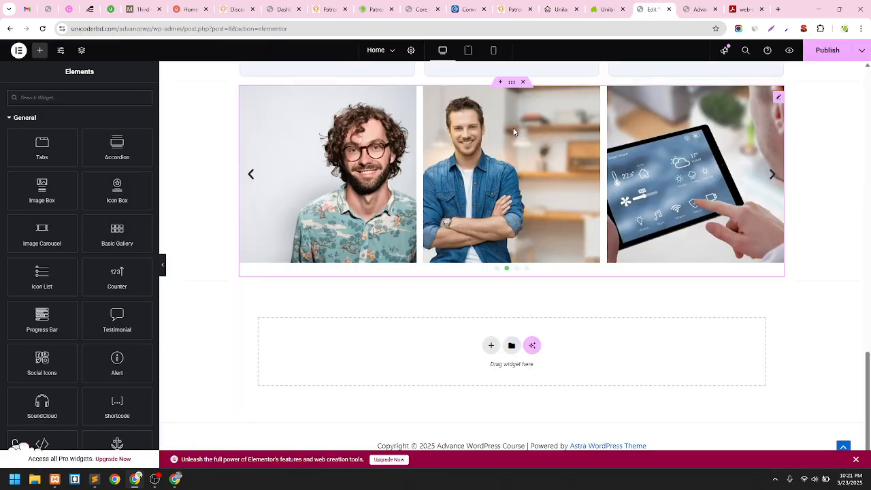
{"action": "scroll", "coordinate": [512, 156], "scroll_direction": "up", "scroll_amount": 2}
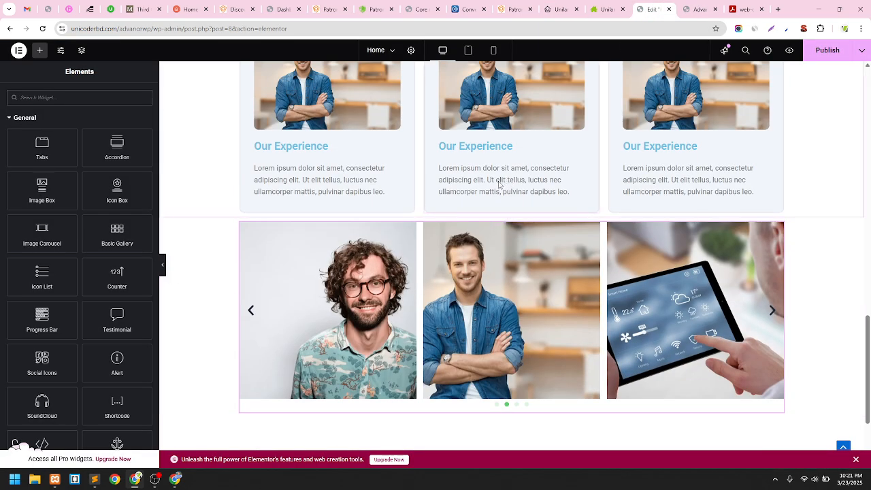
{"action": "scroll", "coordinate": [480, 196], "scroll_direction": "down", "scroll_amount": 1}
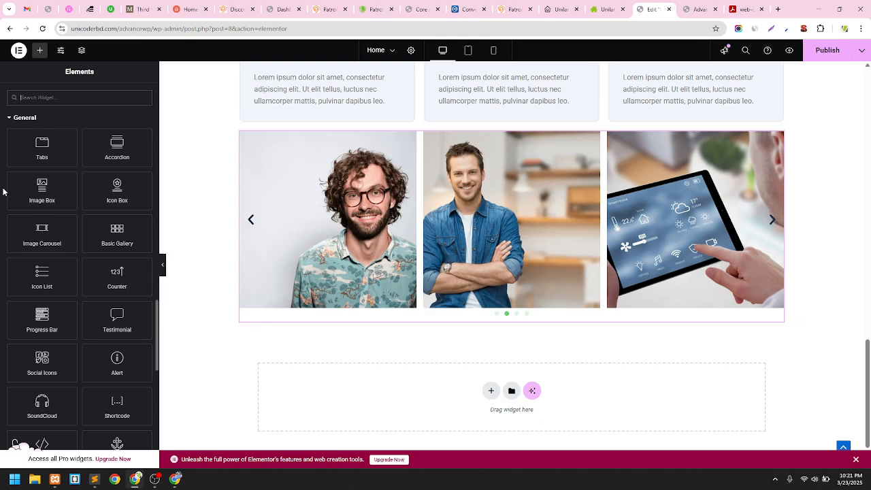
{"action": "scroll", "coordinate": [306, 165], "scroll_direction": "down", "scroll_amount": 1}
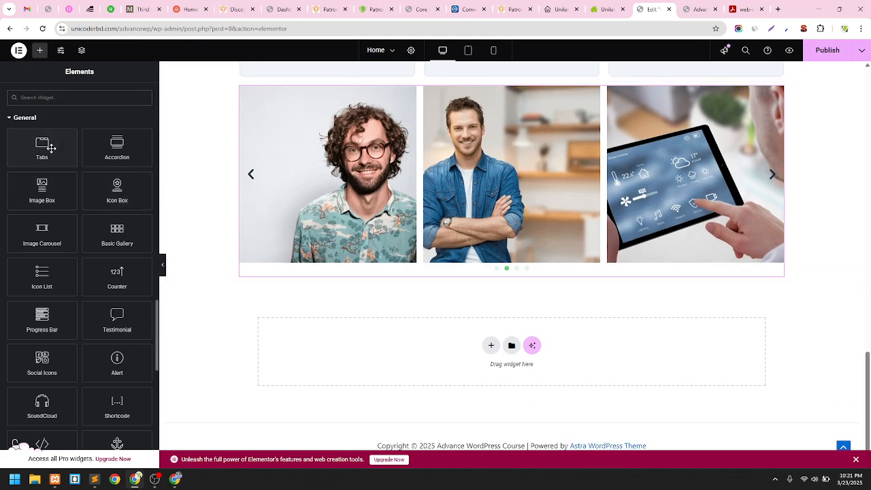
{"action": "left_click", "coordinate": [491, 346]}
{"action": "left_click", "coordinate": [483, 373]}
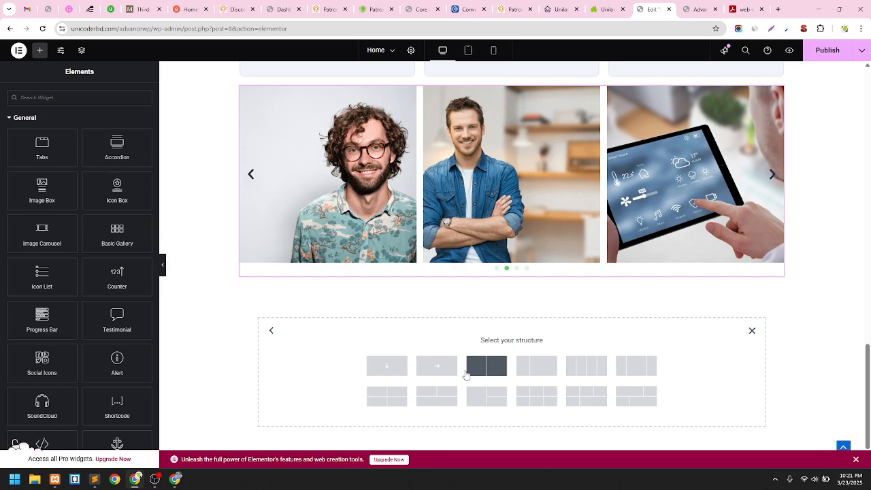
{"action": "left_click", "coordinate": [385, 366]}
{"action": "scroll", "coordinate": [432, 350], "scroll_direction": "down", "scroll_amount": 1}
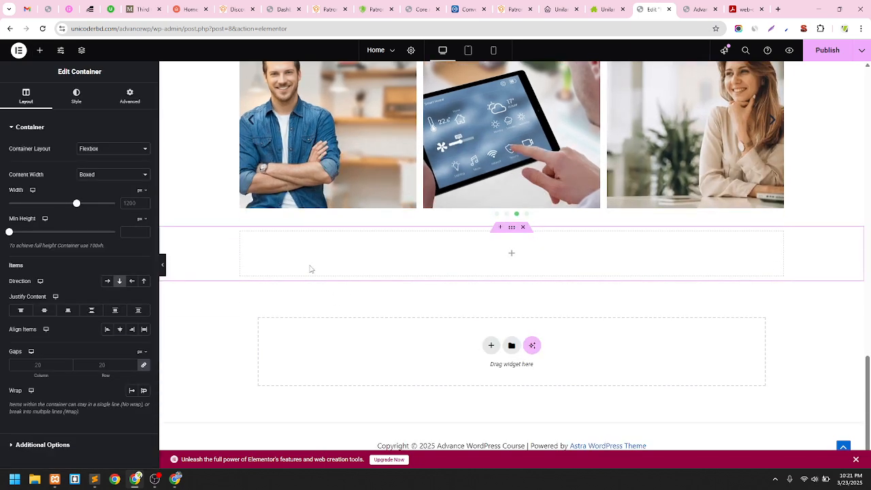
Add the Tabs widget from the General group to the new empty container below the image carousel
{"action": "left_click", "coordinate": [39, 52]}
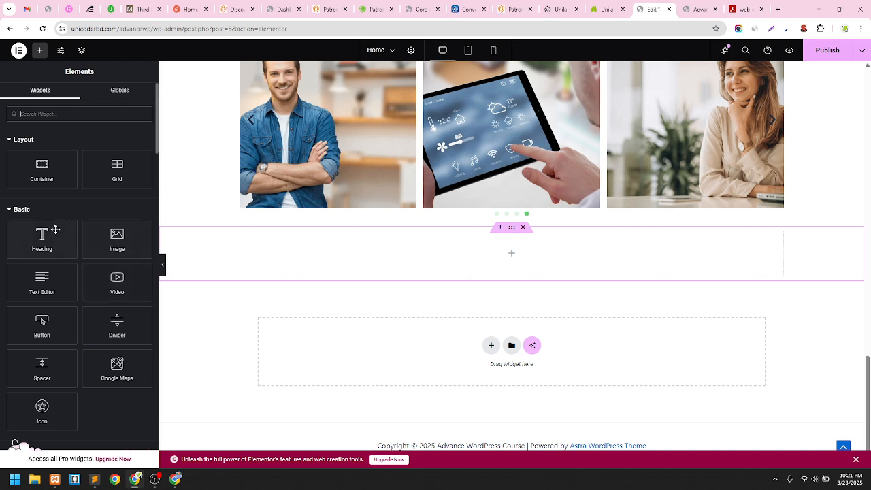
{"action": "left_click", "coordinate": [43, 235]}
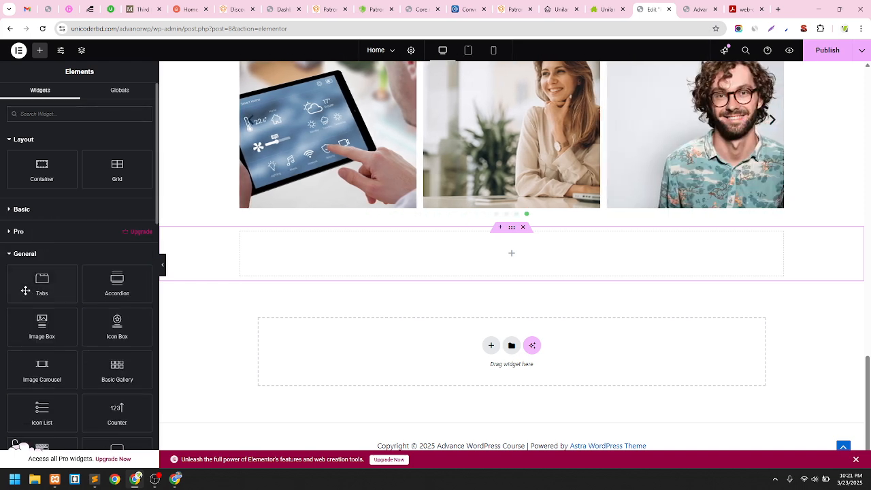
{"action": "left_click_drag", "start_coordinate": [49, 281], "coordinate": [405, 256]}
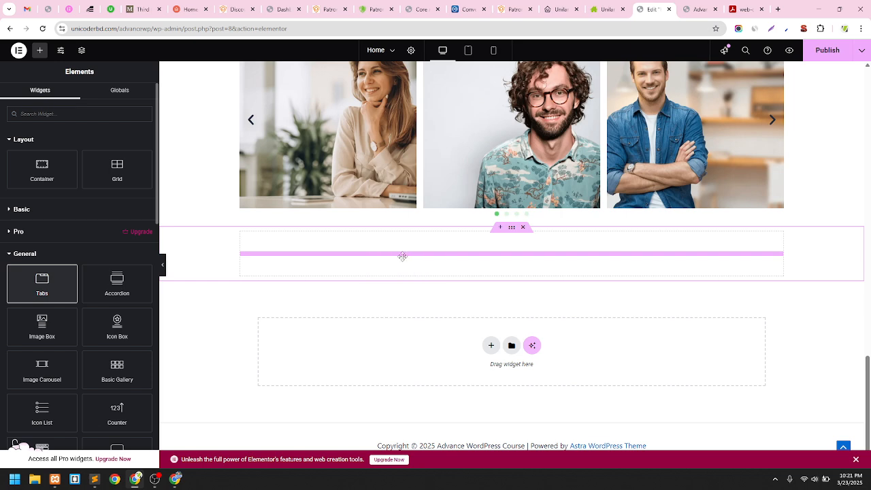
Switch through all three tabs of the new Tabs widget on the canvas, ending on Tab #1
{"action": "left_click", "coordinate": [504, 247]}
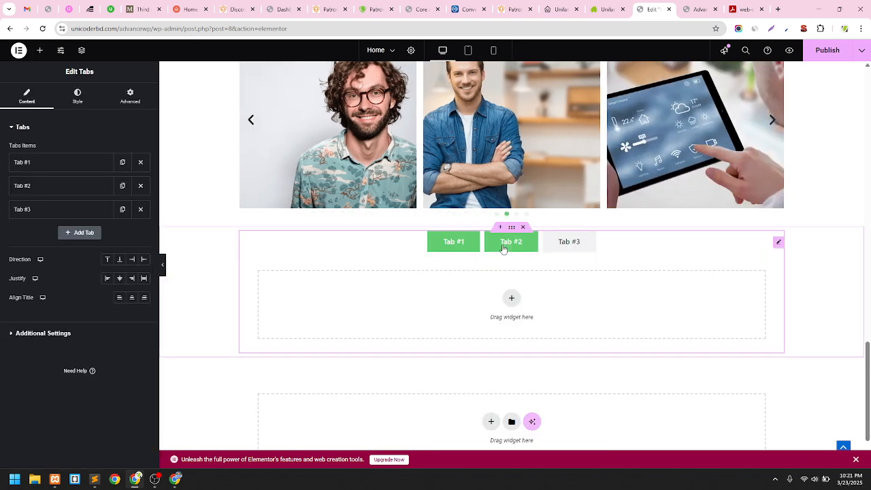
{"action": "left_click", "coordinate": [572, 253]}
{"action": "left_click", "coordinate": [455, 254]}
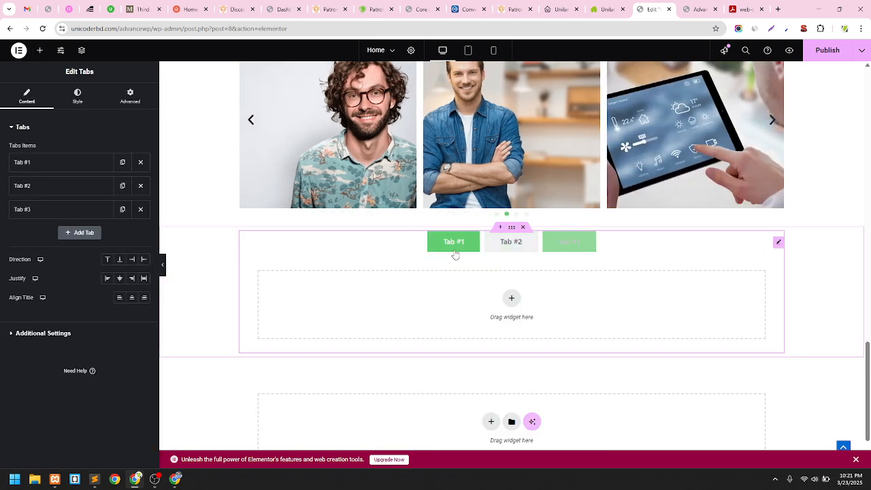
{"action": "left_click", "coordinate": [505, 247]}
{"action": "left_click", "coordinate": [564, 249]}
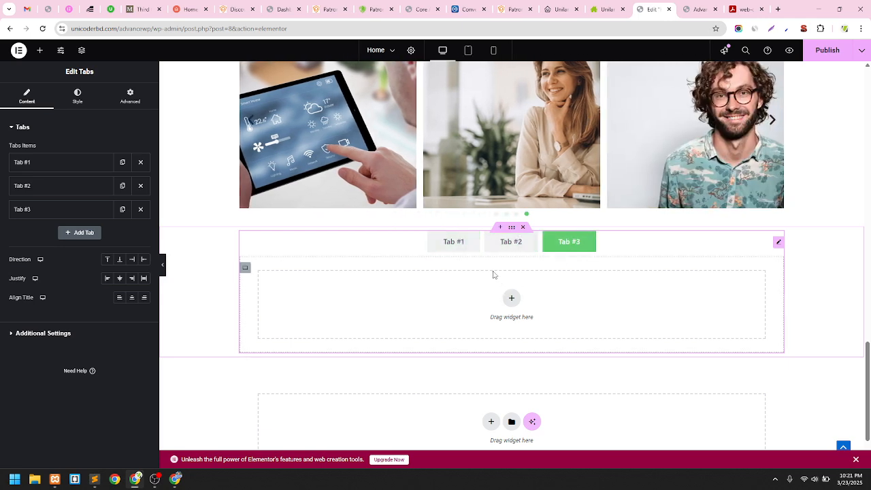
{"action": "left_click", "coordinate": [459, 244]}
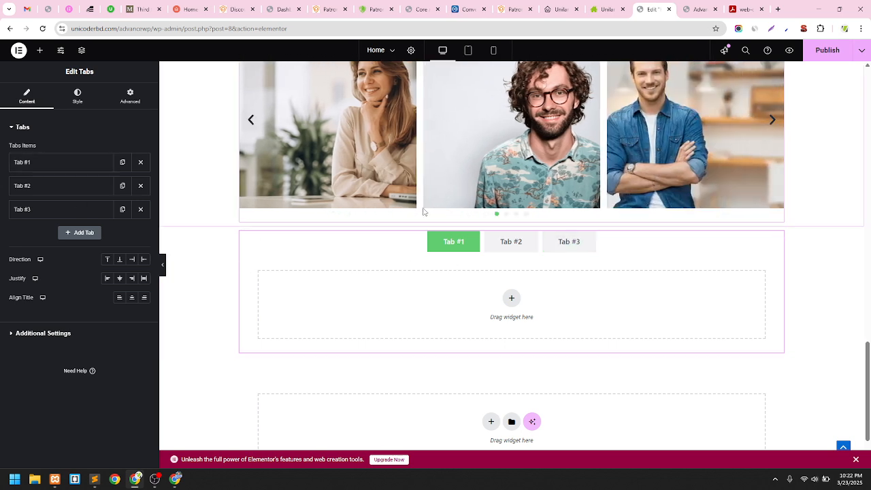
Set the first tab's title to "Description" and make Tab #2 the active tab
{"action": "left_click", "coordinate": [48, 164]}
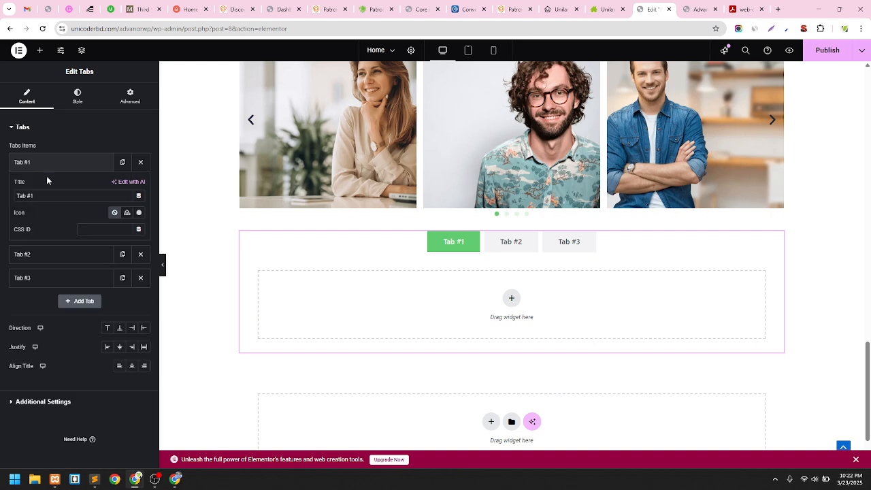
{"action": "left_click_drag", "start_coordinate": [47, 195], "coordinate": [1, 198]}
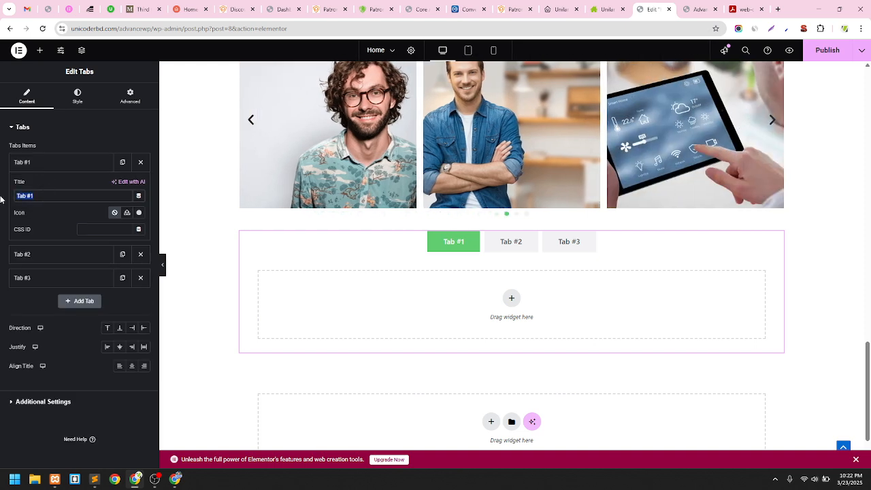
{"action": "type", "text": "Des"}
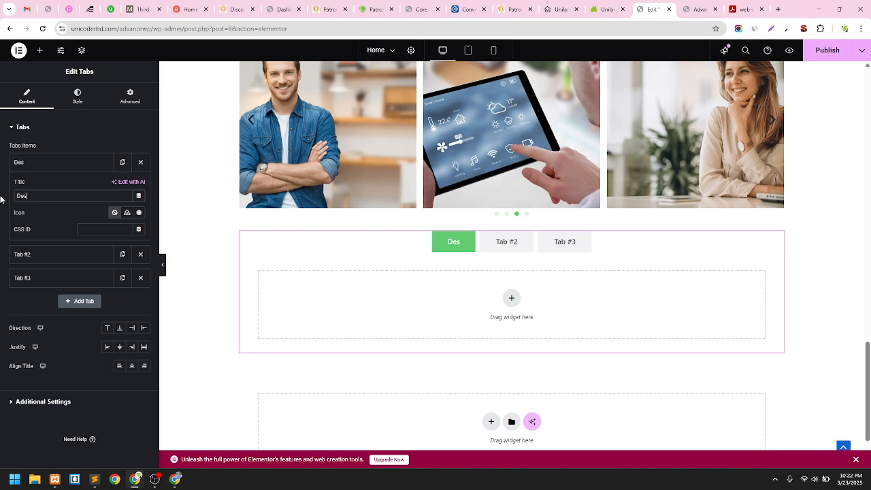
{"action": "type", "text": "cription"}
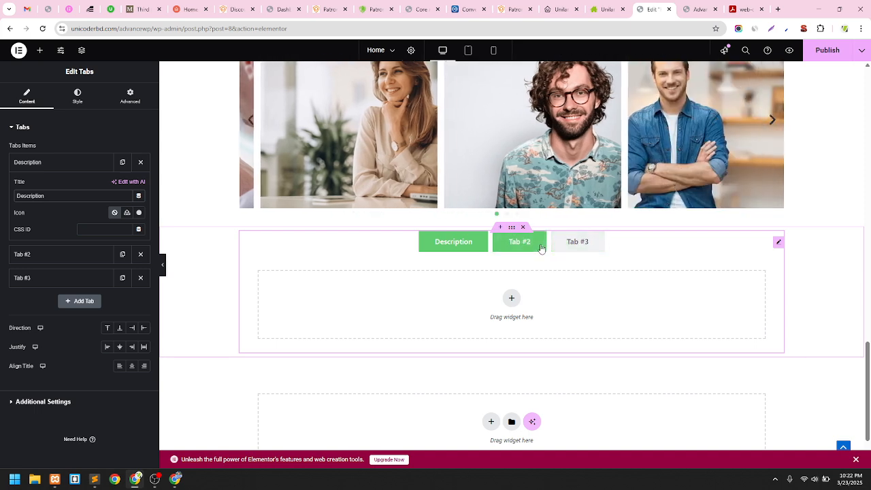
{"action": "left_click", "coordinate": [542, 248]}
{"action": "left_click", "coordinate": [57, 164]}
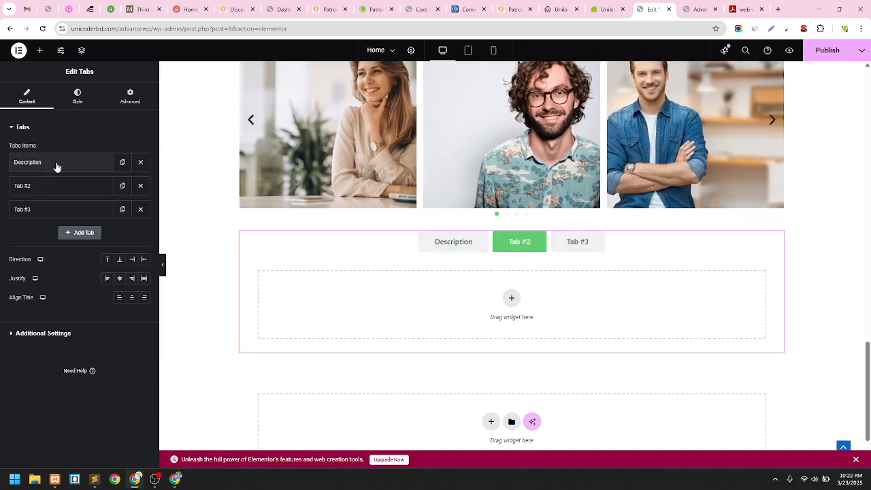
On the Patron technology demo page, examine the Protection, Alerts and Monitoring tabs in the Important for Service section
{"action": "left_click", "coordinate": [376, 9]}
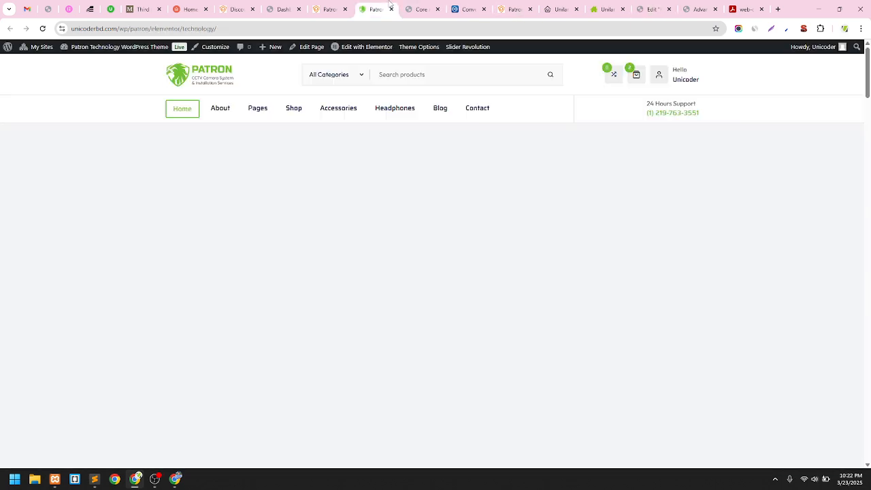
{"action": "scroll", "coordinate": [327, 150], "scroll_direction": "down", "scroll_amount": 18}
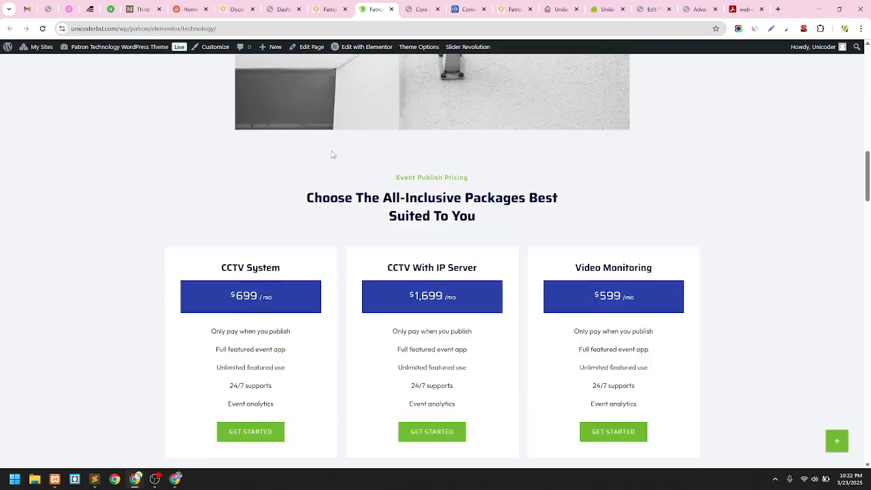
{"action": "scroll", "coordinate": [333, 154], "scroll_direction": "down", "scroll_amount": 15}
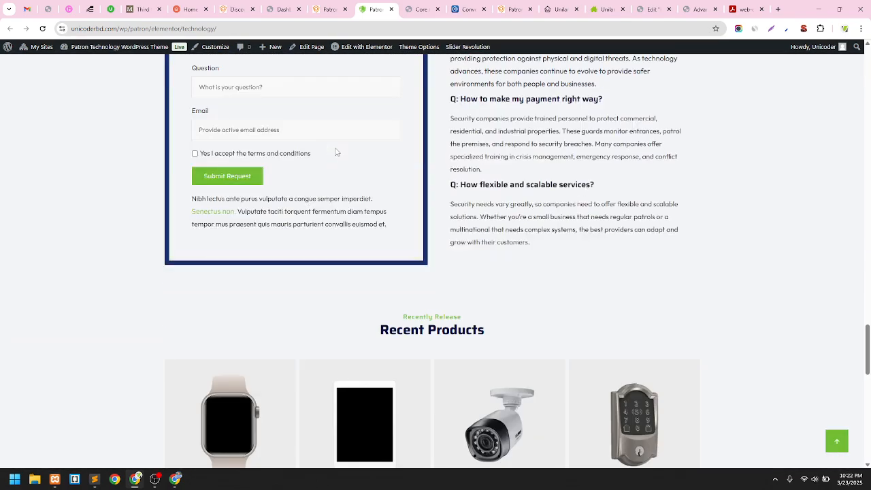
{"action": "scroll", "coordinate": [339, 151], "scroll_direction": "up", "scroll_amount": 4}
{"action": "scroll", "coordinate": [339, 152], "scroll_direction": "up", "scroll_amount": 1}
{"action": "left_click", "coordinate": [267, 117]}
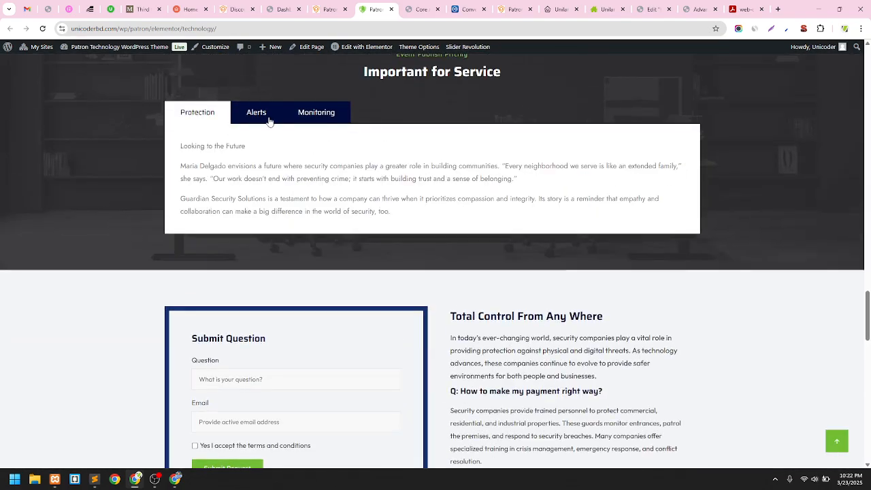
{"action": "left_click", "coordinate": [321, 113]}
{"action": "left_click", "coordinate": [226, 118]}
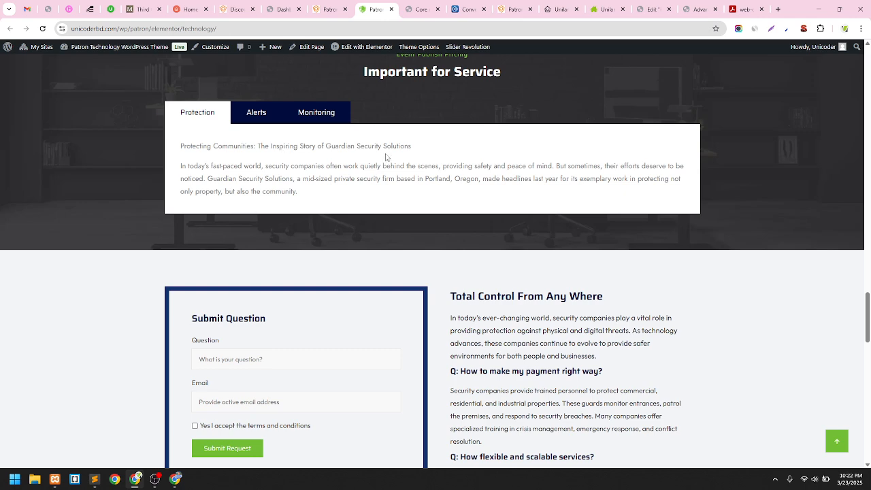
Open the Apple Watch product from Recent Products and examine its Description and Reviews tabs
{"action": "scroll", "coordinate": [387, 159], "scroll_direction": "down", "scroll_amount": 10}
{"action": "scroll", "coordinate": [278, 206], "scroll_direction": "up", "scroll_amount": 3}
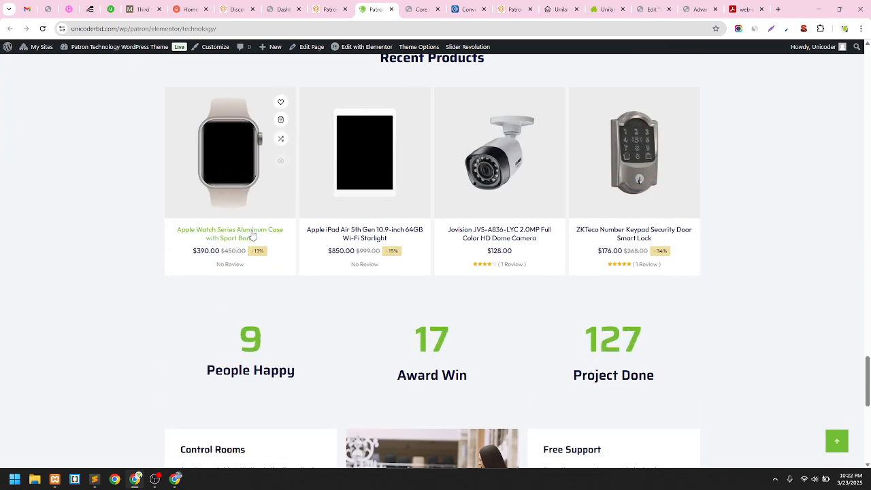
{"action": "left_click", "coordinate": [255, 224]}
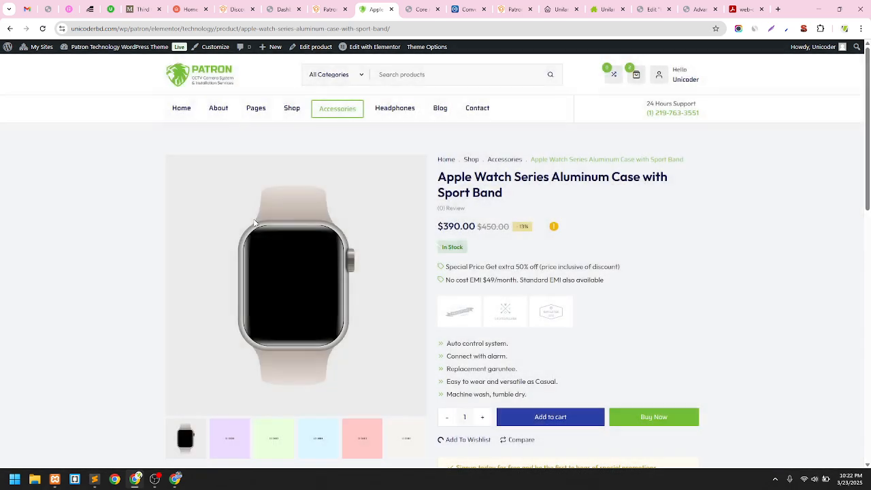
{"action": "scroll", "coordinate": [323, 218], "scroll_direction": "down", "scroll_amount": 7}
{"action": "scroll", "coordinate": [325, 222], "scroll_direction": "up", "scroll_amount": 2}
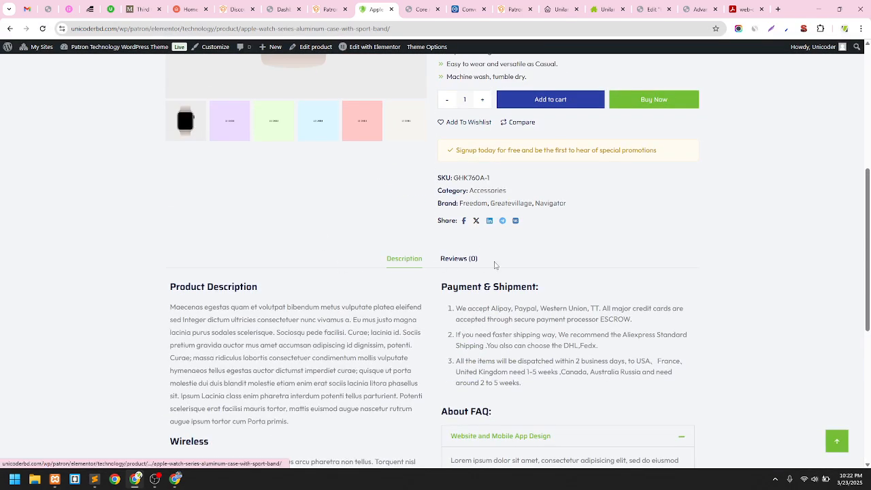
{"action": "left_click", "coordinate": [457, 262]}
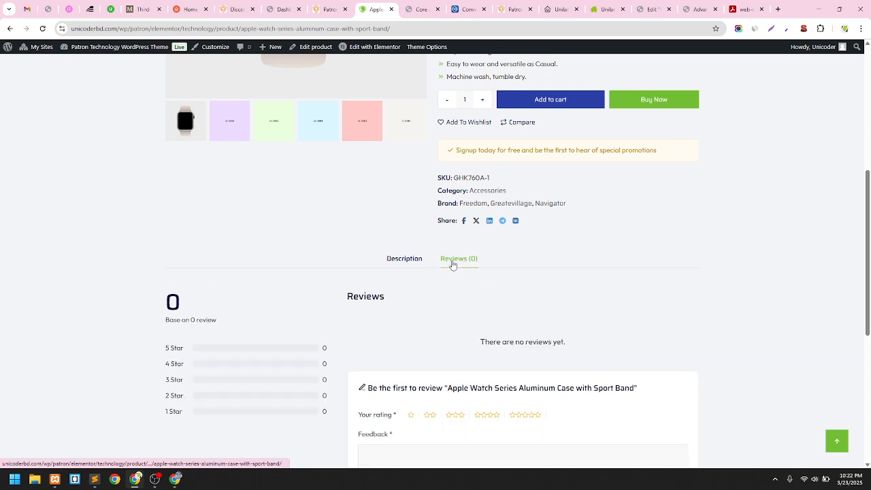
{"action": "scroll", "coordinate": [453, 262], "scroll_direction": "down", "scroll_amount": 1}
{"action": "left_click", "coordinate": [411, 169]}
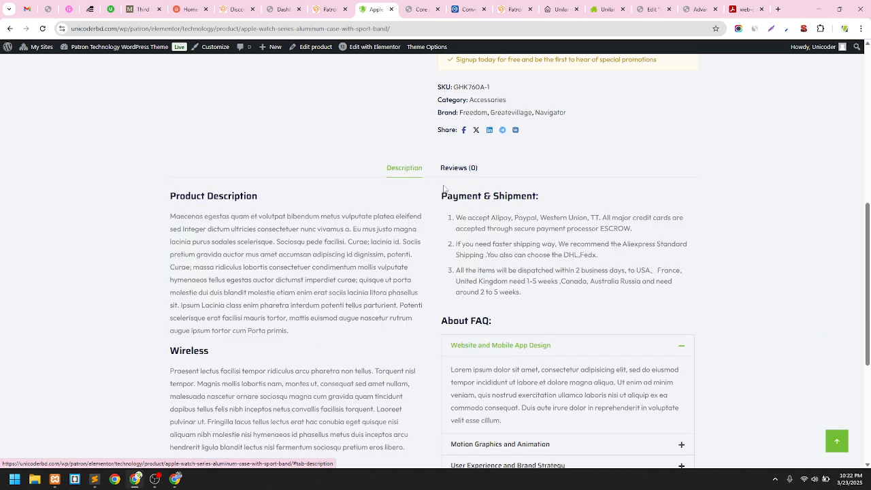
{"action": "scroll", "coordinate": [334, 270], "scroll_direction": "up", "scroll_amount": 2}
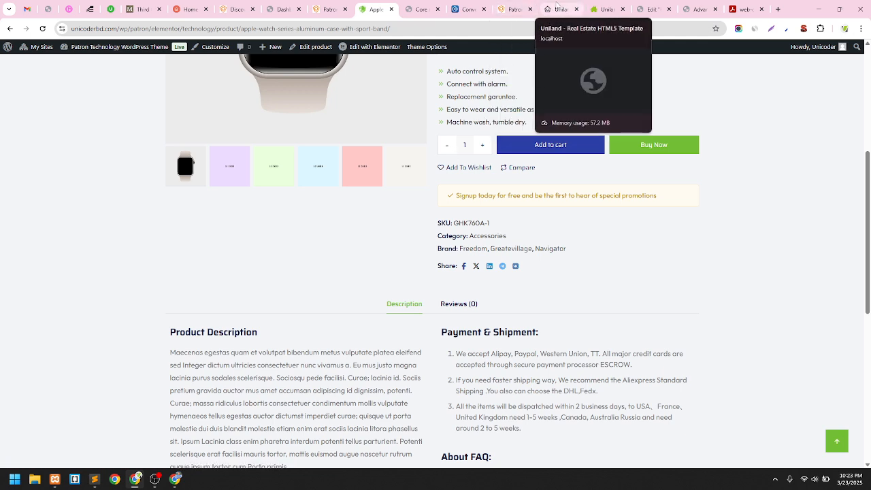
Return to the Elementor editor of the Home page and set the second tab's title to "Features"
{"action": "left_click", "coordinate": [652, 10]}
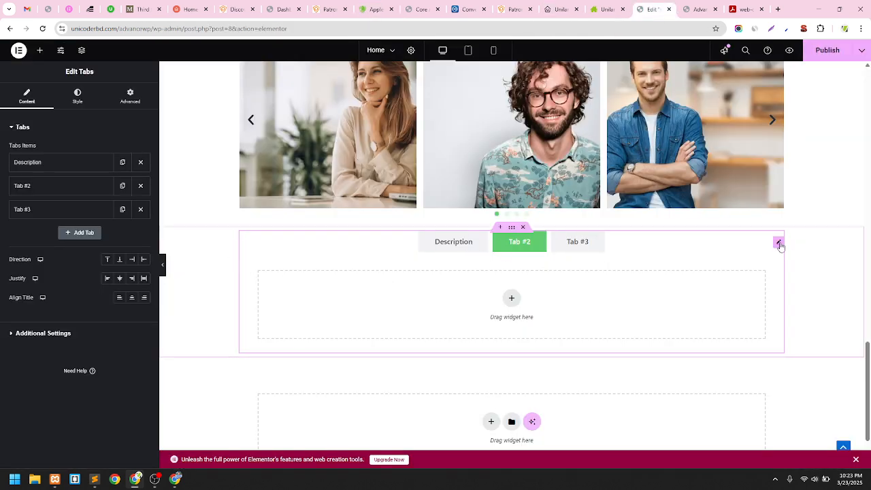
{"action": "left_click", "coordinate": [46, 186]}
{"action": "left_click_drag", "start_coordinate": [52, 220], "coordinate": [2, 228]}
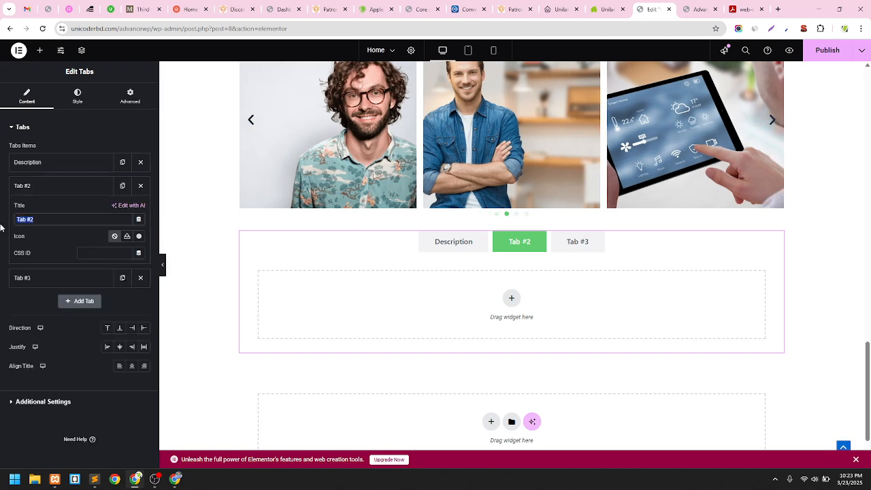
{"action": "type", "text": "eatur"}
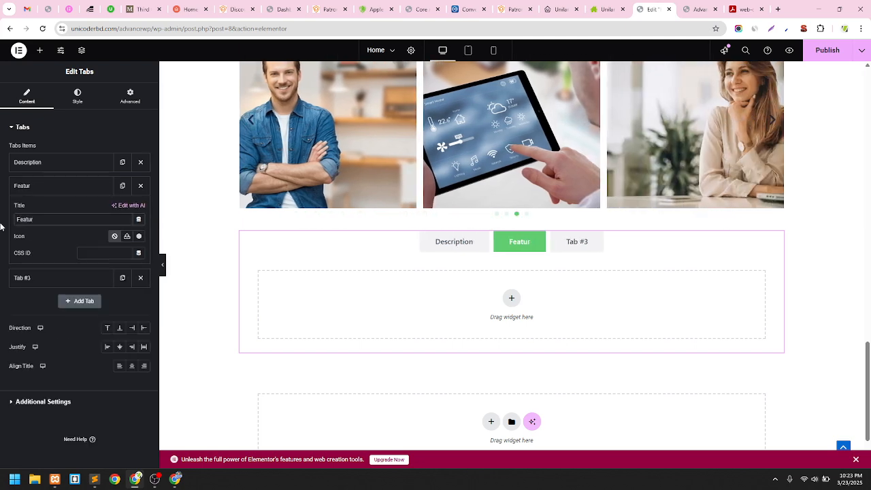
{"action": "type", "text": "s"}
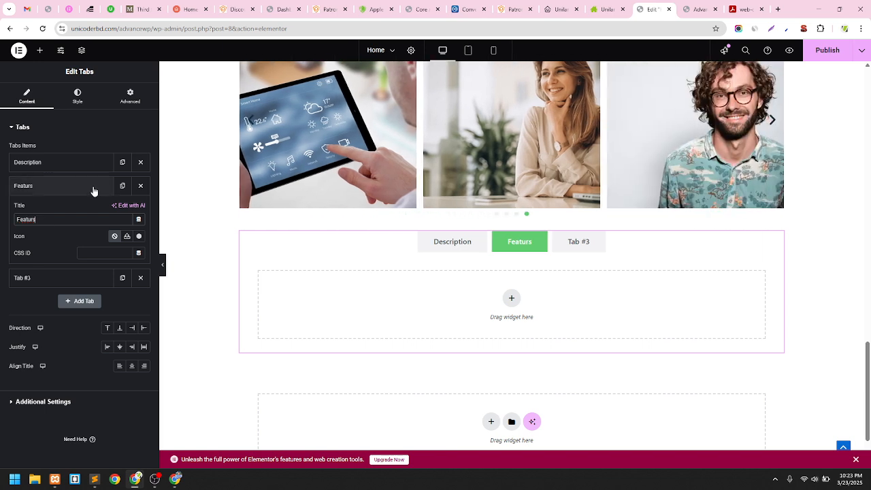
{"action": "key", "text": "BackSpace"}
{"action": "type", "text": "es"}
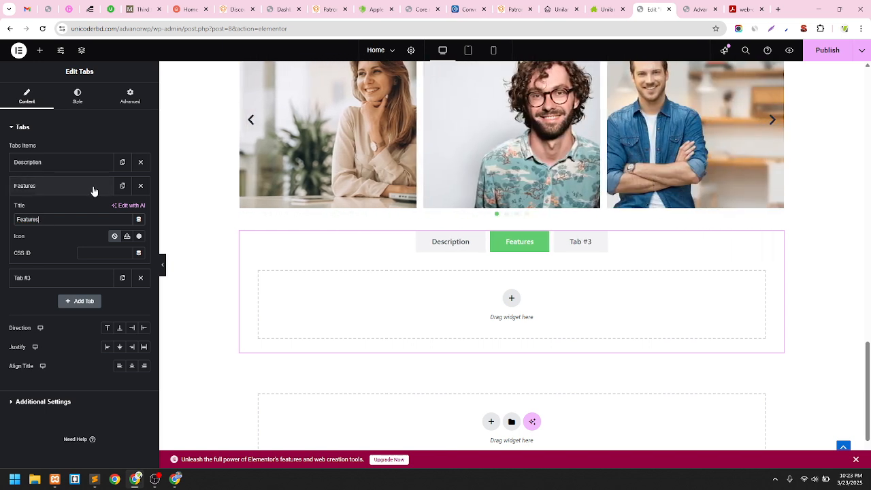
{"action": "left_click", "coordinate": [94, 192]}
Set the third tab's title to "Reviews" and collapse its settings
{"action": "left_click", "coordinate": [76, 211]}
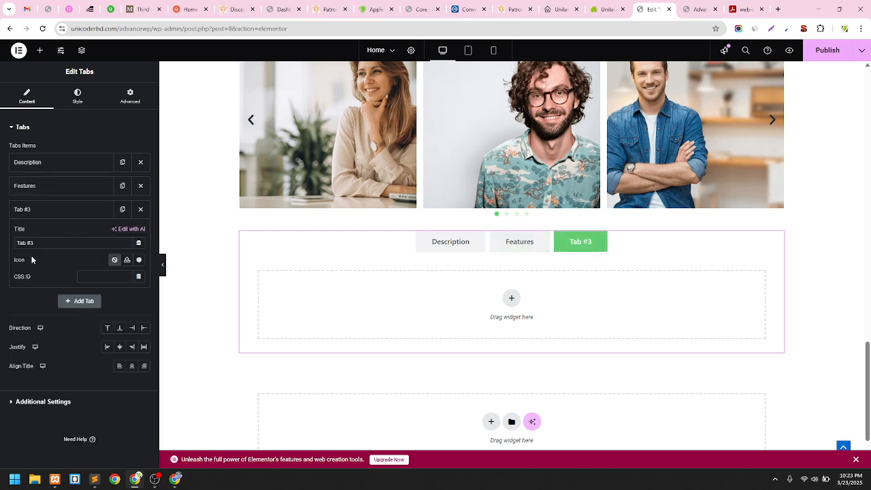
{"action": "left_click_drag", "start_coordinate": [42, 243], "coordinate": [1, 244]}
{"action": "type", "text": "Feed"}
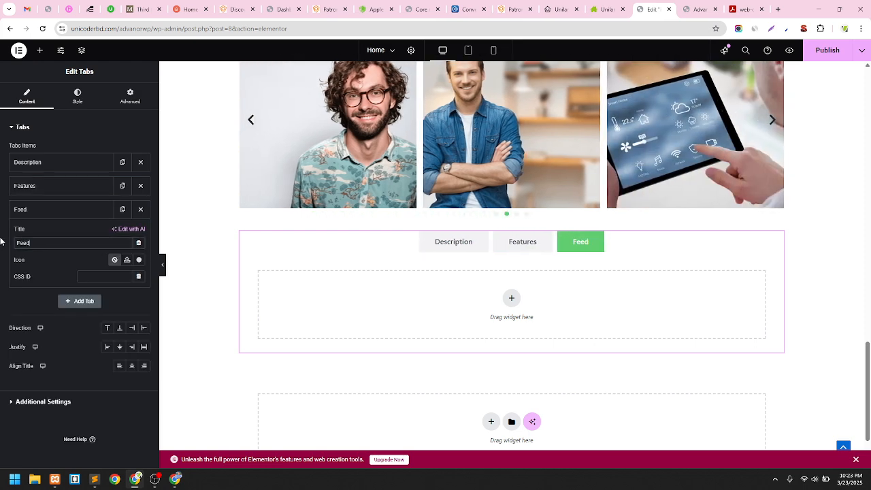
{"action": "type", "text": "back"}
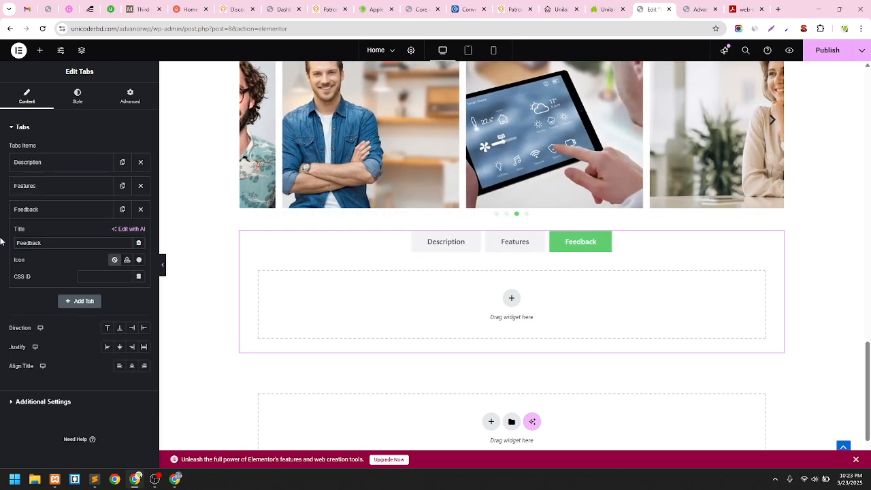
{"action": "type", "text": "Reviews"}
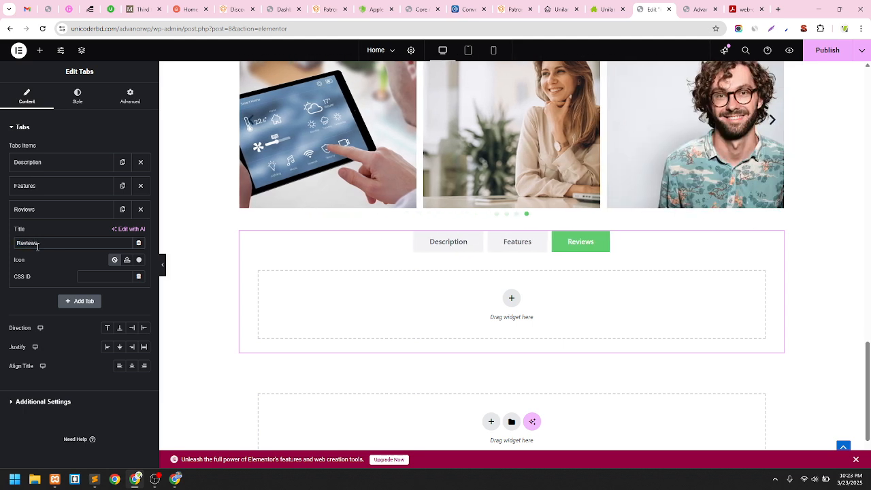
{"action": "left_click", "coordinate": [83, 212]}
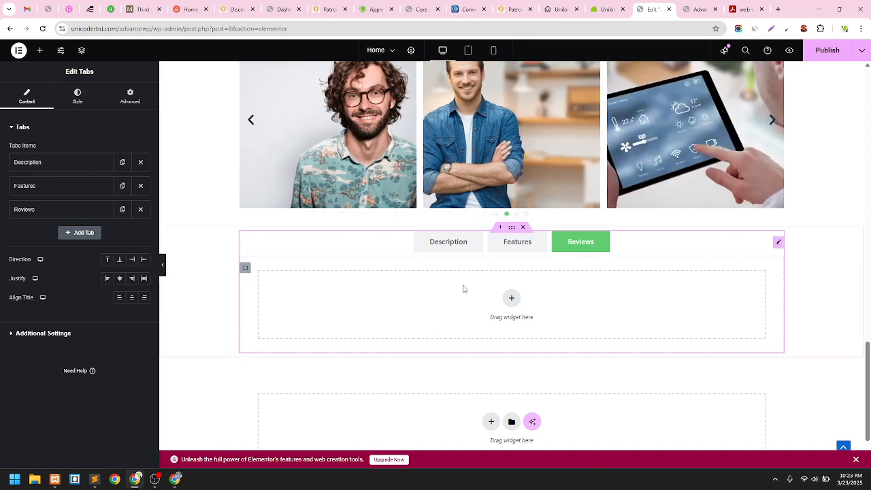
Expand the Description and Features tab items in turn to examine their title, icon and CSS ID settings
{"action": "left_click", "coordinate": [59, 171]}
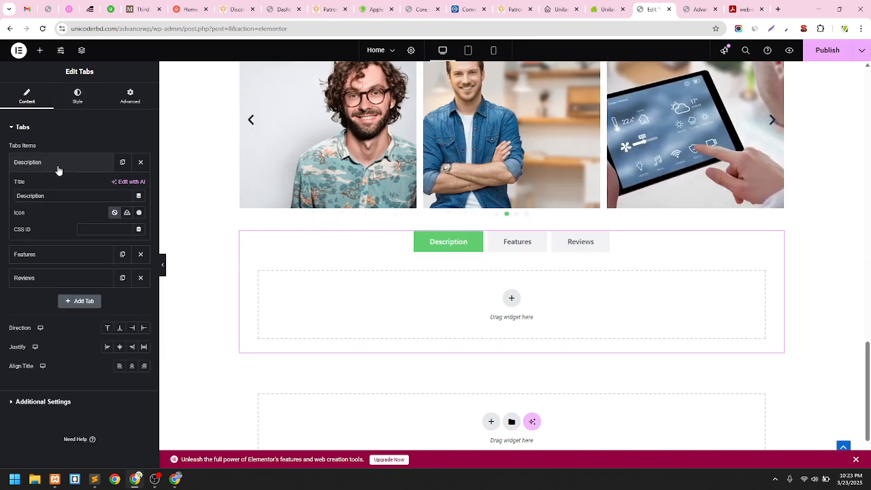
{"action": "left_click", "coordinate": [58, 171]}
{"action": "left_click", "coordinate": [57, 186]}
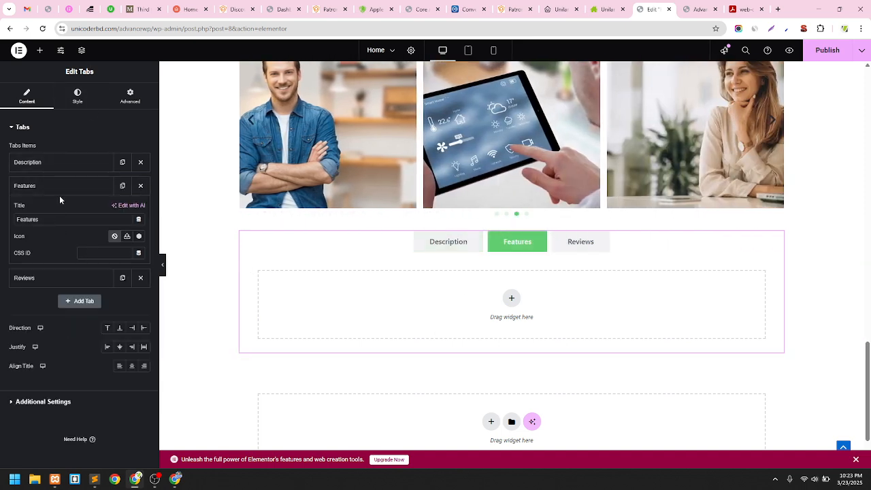
{"action": "left_click", "coordinate": [57, 187]}
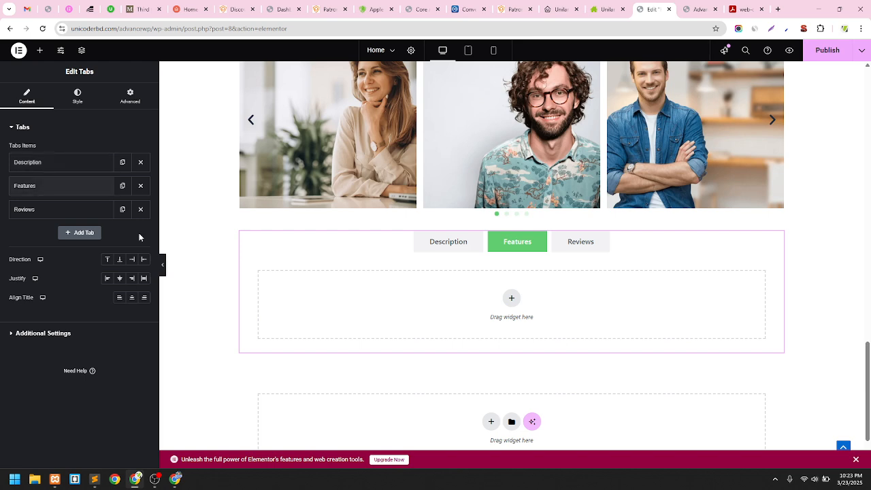
Make the Description tab active and place a Text Editor widget in its empty content area
{"action": "left_click", "coordinate": [451, 248]}
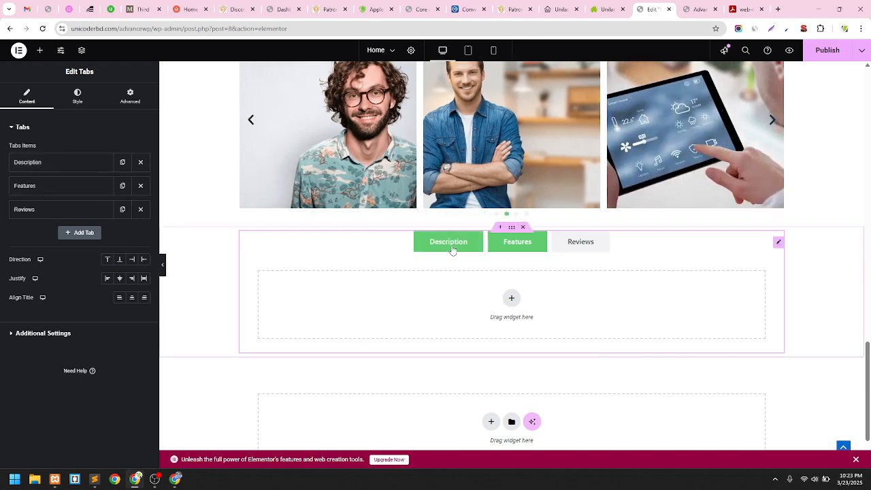
{"action": "left_click", "coordinate": [69, 163]}
{"action": "left_click", "coordinate": [69, 164]}
{"action": "left_click", "coordinate": [68, 165]}
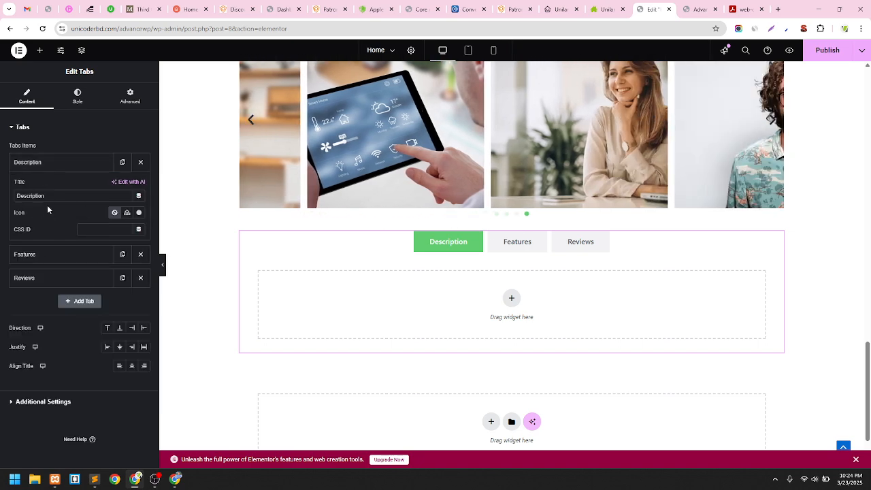
{"action": "left_click", "coordinate": [71, 167]}
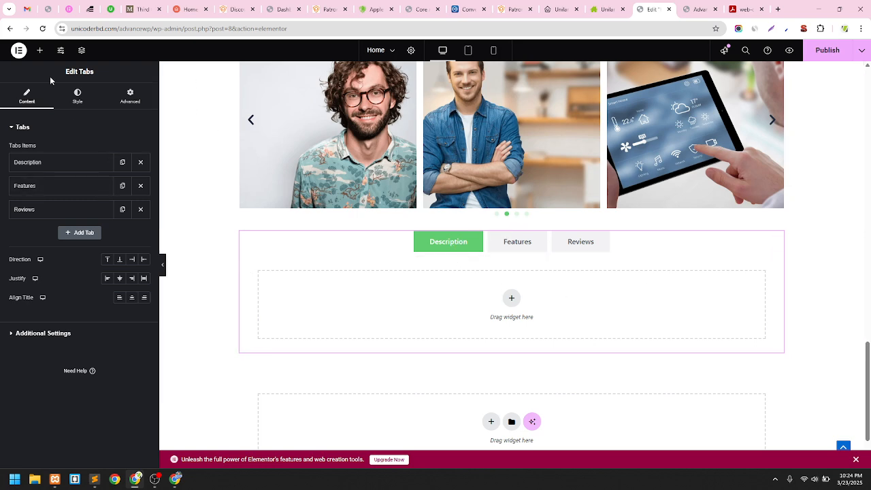
{"action": "left_click", "coordinate": [41, 51]}
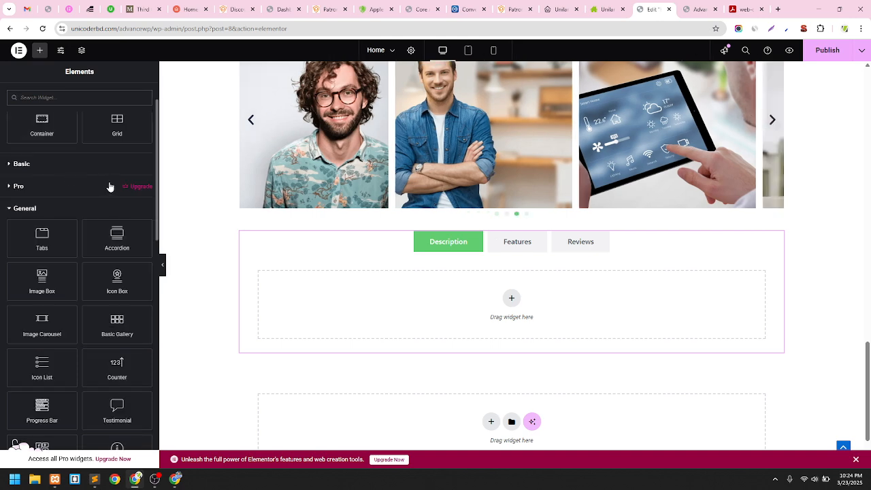
{"action": "left_click", "coordinate": [56, 213]}
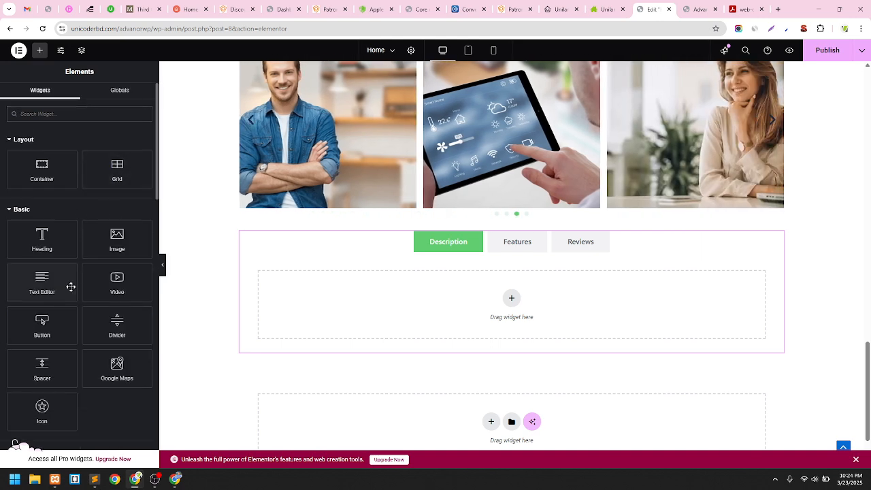
{"action": "left_click_drag", "start_coordinate": [71, 287], "coordinate": [510, 301]}
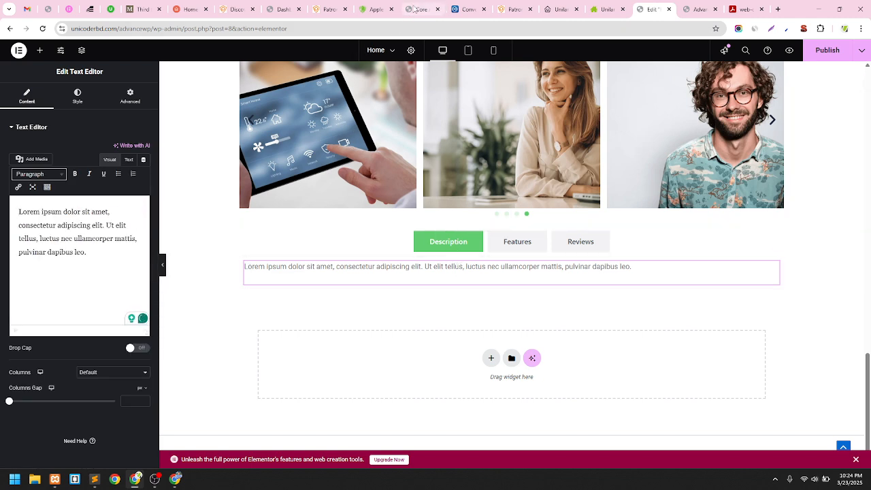
Replace the Text Editor's placeholder with the Product Description and Wireless text copied from the Apple Watch product page
{"action": "left_click", "coordinate": [552, 7]}
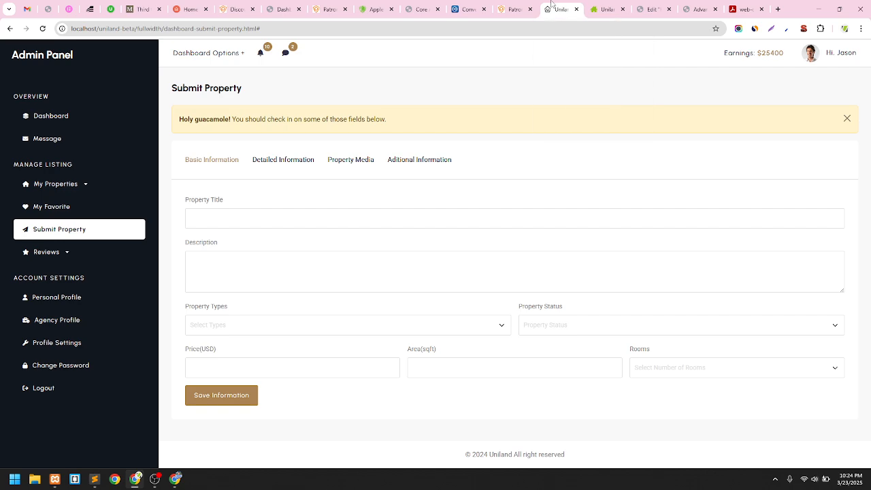
{"action": "left_click", "coordinate": [374, 9]}
{"action": "scroll", "coordinate": [408, 168], "scroll_direction": "down", "scroll_amount": 3}
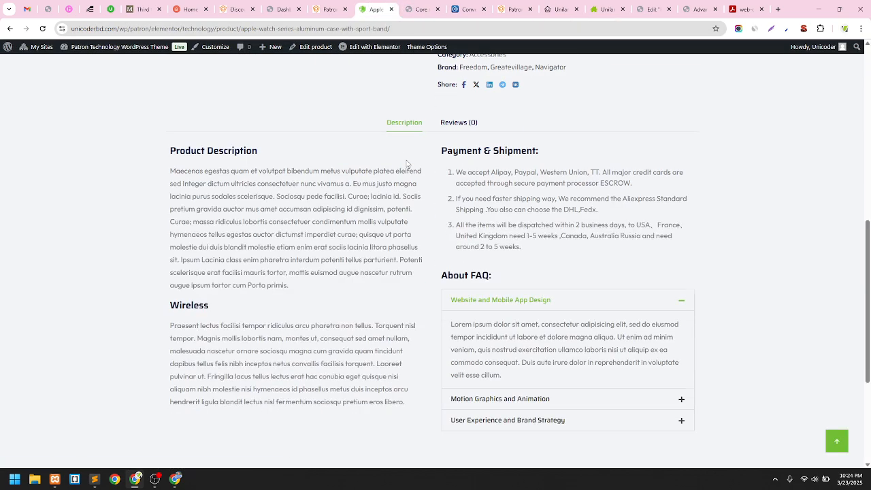
{"action": "left_click_drag", "start_coordinate": [409, 406], "coordinate": [150, 151]}
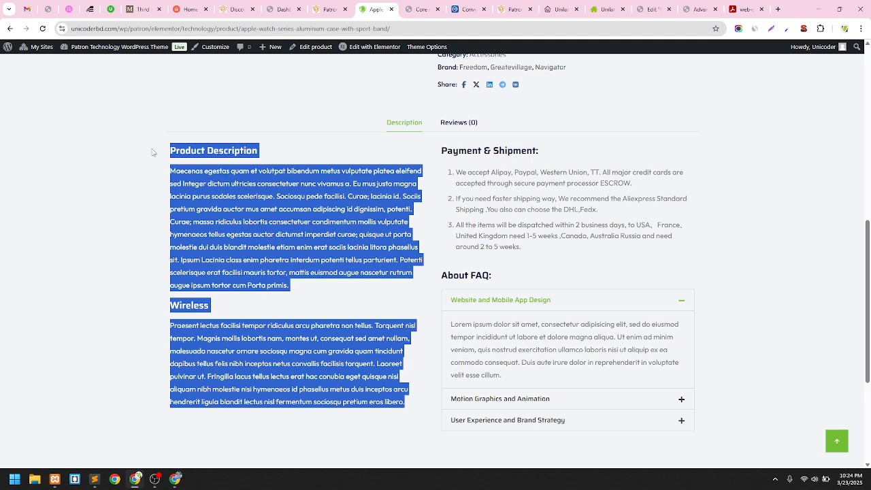
{"action": "left_click", "coordinate": [656, 5]}
{"action": "left_click_drag", "start_coordinate": [86, 252], "coordinate": [2, 194]}
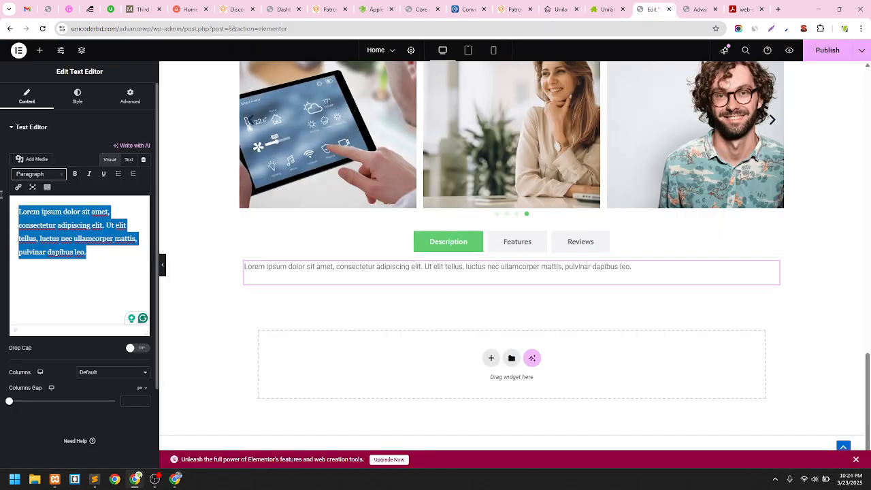
{"action": "key", "text": "ctrl+v"}
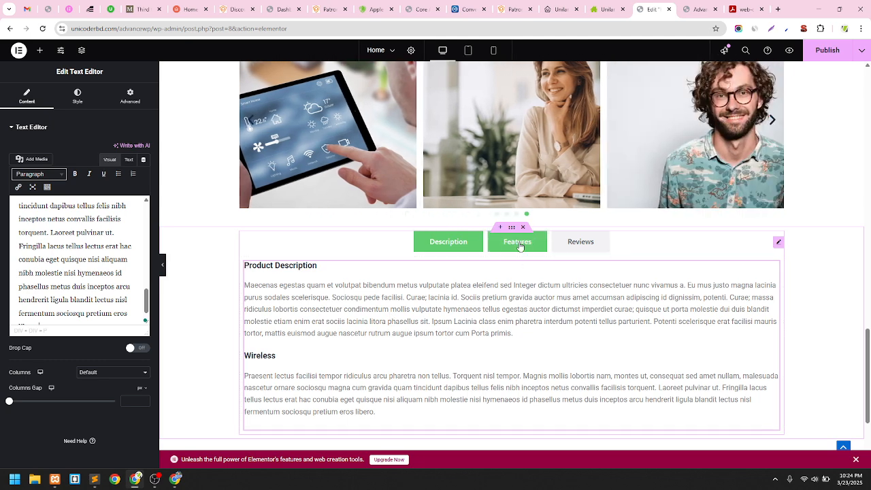
Make the Features tab active, and copy the Payment & Shipment heading and numbered list from the Apple Watch product page
{"action": "left_click", "coordinate": [521, 246]}
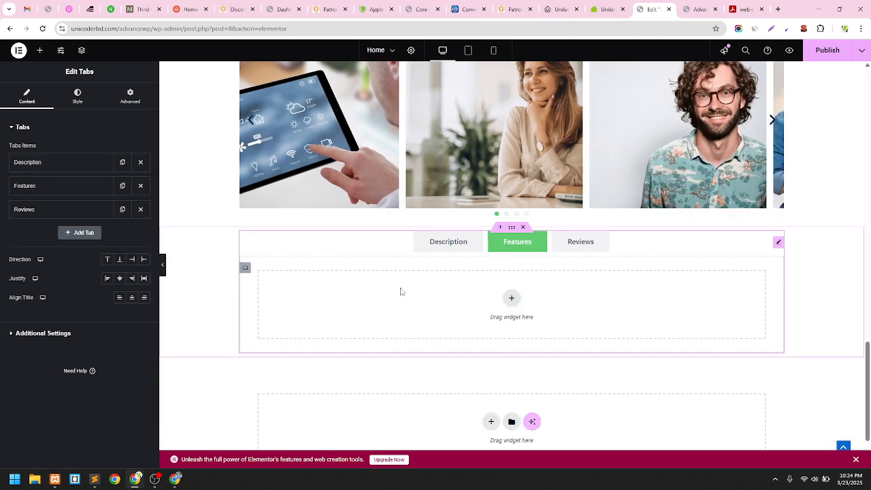
{"action": "left_click", "coordinate": [373, 9]}
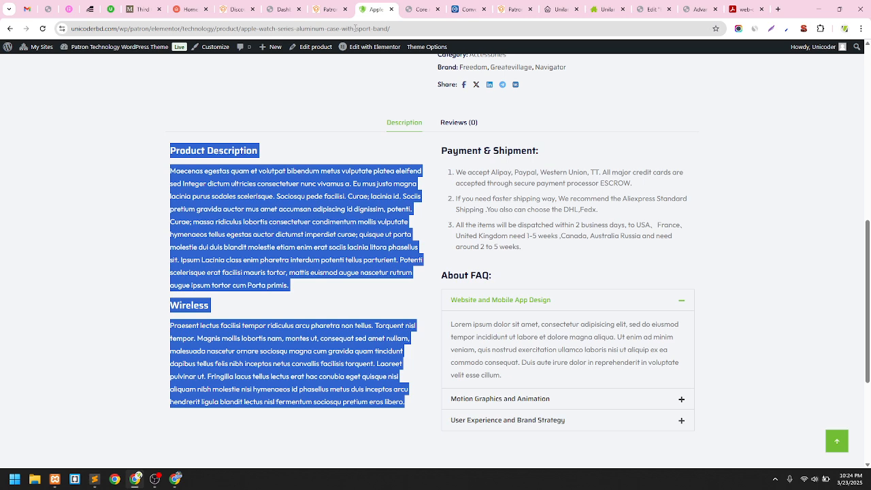
{"action": "left_click", "coordinate": [78, 182]}
{"action": "left_click", "coordinate": [460, 126]}
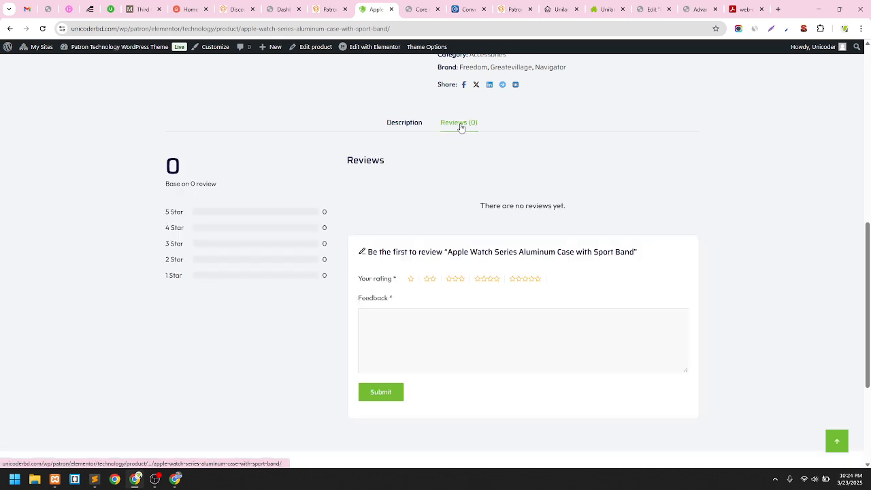
{"action": "left_click", "coordinate": [406, 126]}
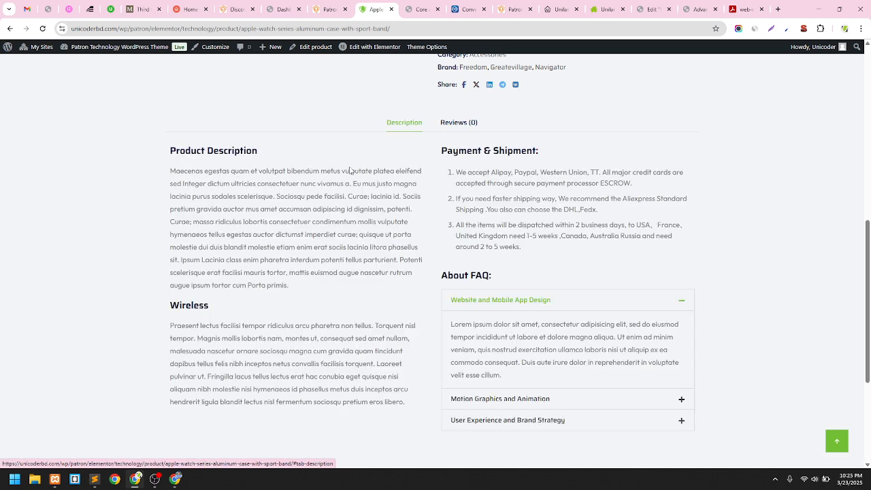
{"action": "scroll", "coordinate": [350, 171], "scroll_direction": "up", "scroll_amount": 4}
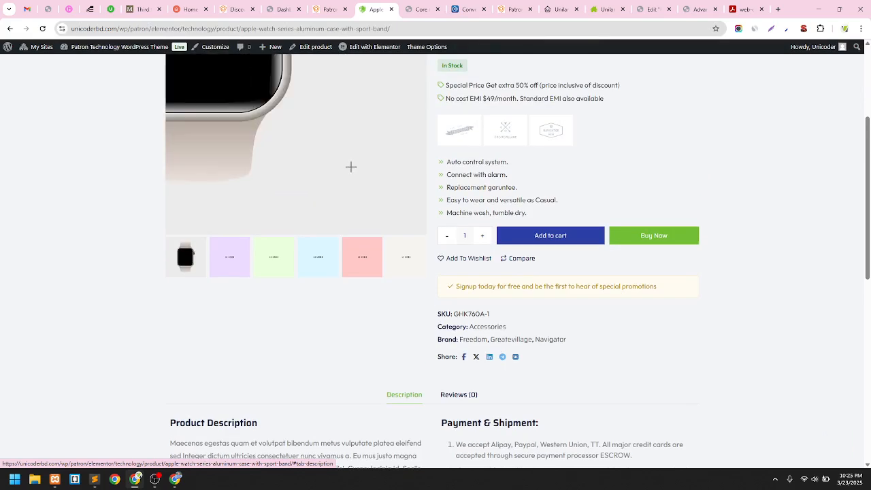
{"action": "scroll", "coordinate": [352, 167], "scroll_direction": "down", "scroll_amount": 2}
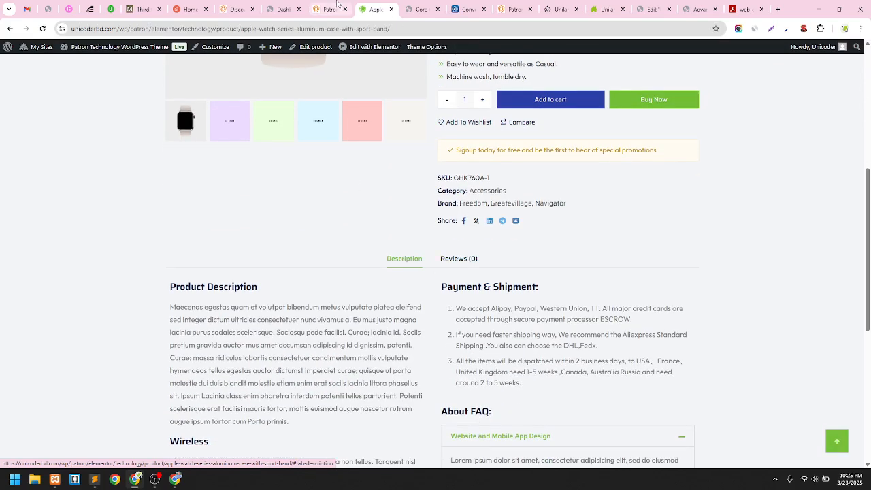
{"action": "scroll", "coordinate": [430, 154], "scroll_direction": "down", "scroll_amount": 2}
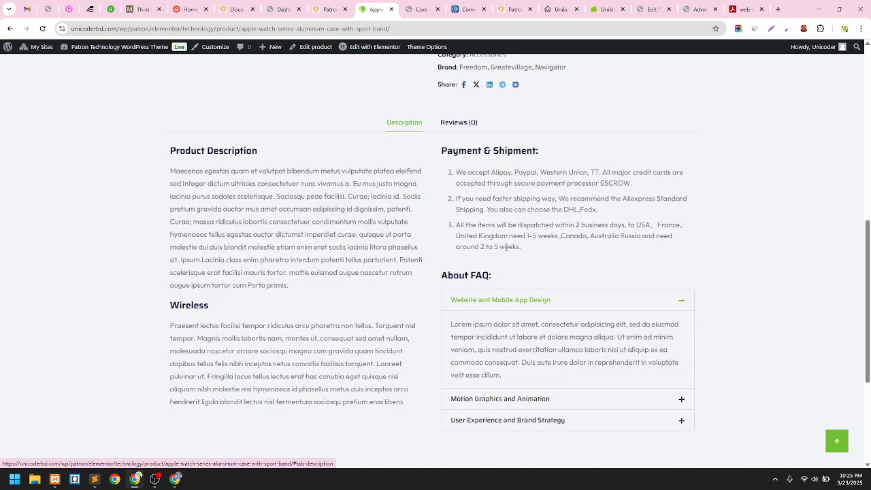
{"action": "left_click_drag", "start_coordinate": [536, 254], "coordinate": [440, 156]}
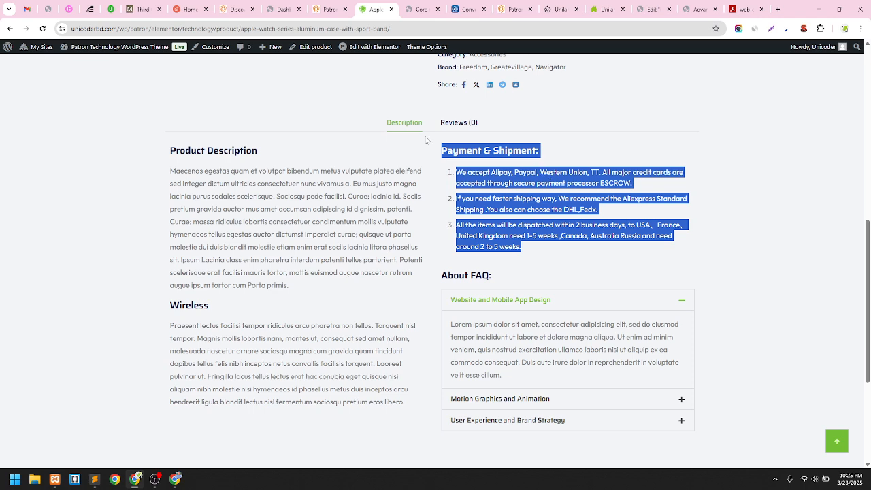
Return to the Elementor editor and check the Description tab's content, ending with the Features tab active
{"action": "left_click", "coordinate": [653, 8]}
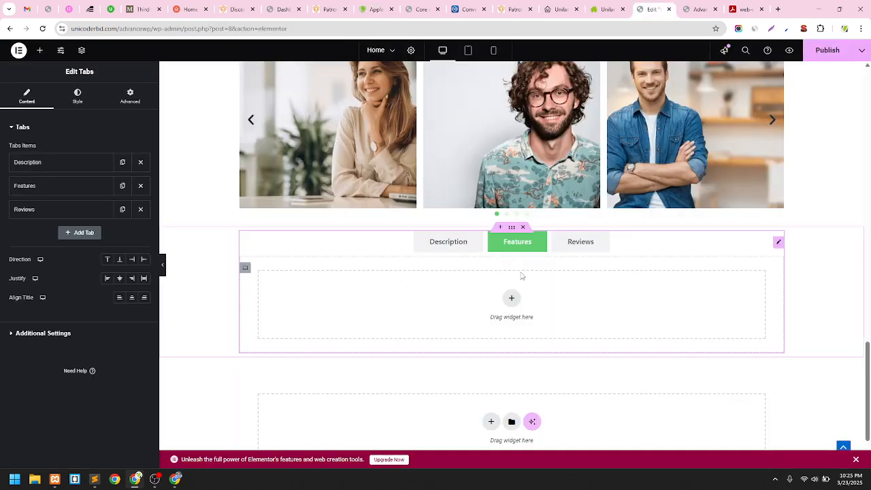
{"action": "left_click", "coordinate": [452, 252]}
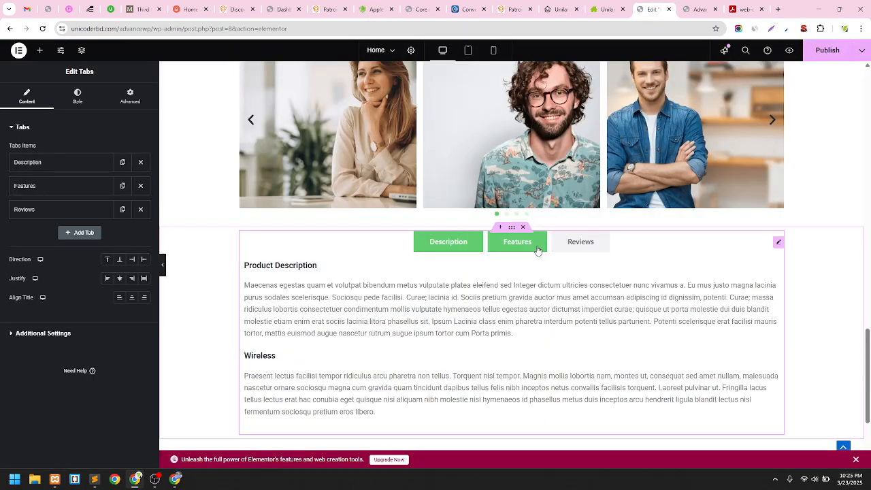
{"action": "left_click", "coordinate": [538, 249]}
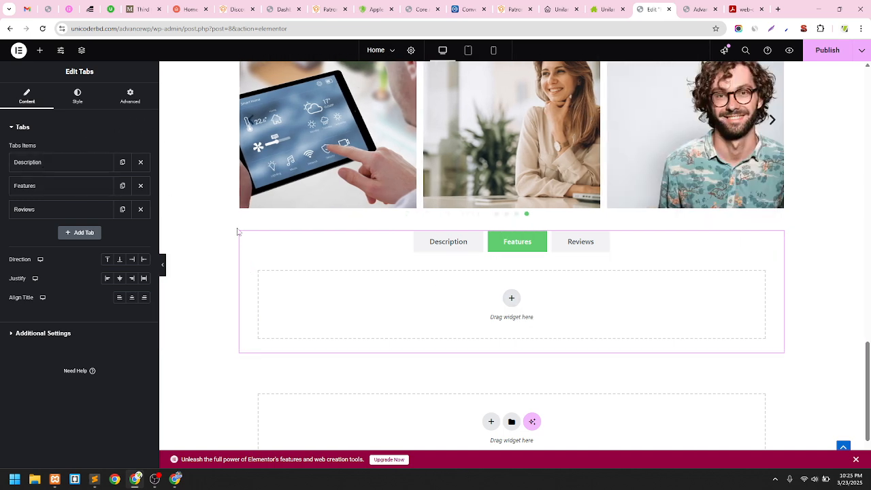
Look through the available basic and general widgets for one that suits the empty Features tab
{"action": "left_click", "coordinate": [41, 51]}
{"action": "scroll", "coordinate": [82, 222], "scroll_direction": "down", "scroll_amount": 2}
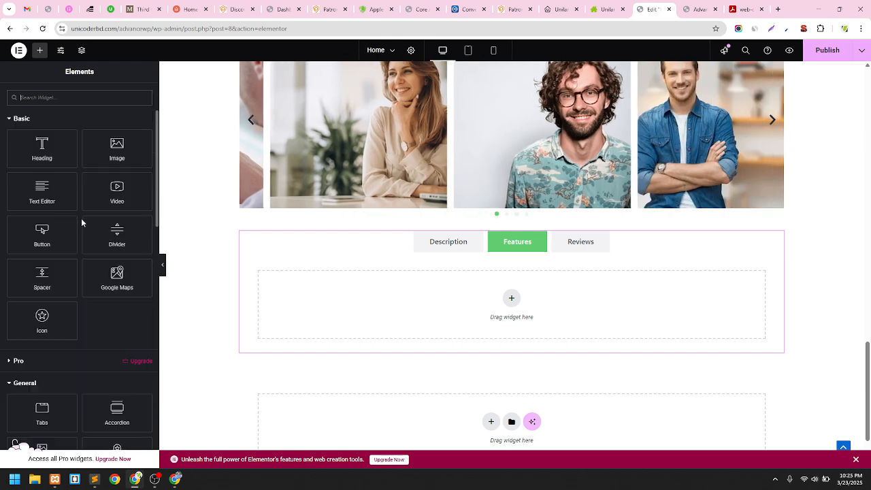
{"action": "scroll", "coordinate": [78, 220], "scroll_direction": "up", "scroll_amount": 1}
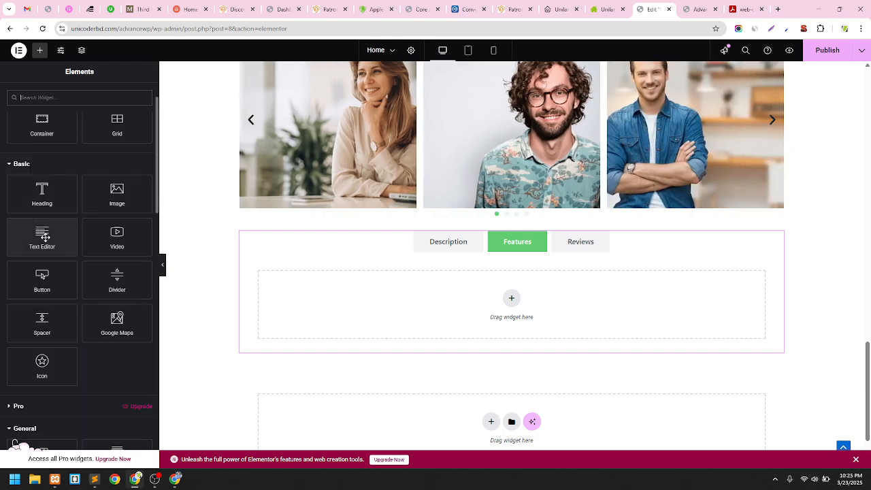
{"action": "mouse_move", "coordinate": [42, 230]}
{"action": "left_mouse_down"}
{"action": "mouse_move", "coordinate": [215, 310]}
{"action": "mouse_move", "coordinate": [525, 305]}
{"action": "mouse_move", "coordinate": [36, 239]}
{"action": "mouse_move", "coordinate": [44, 237]}
{"action": "left_mouse_up"}
{"action": "scroll", "coordinate": [82, 263], "scroll_direction": "down", "scroll_amount": 9}
{"action": "scroll", "coordinate": [85, 257], "scroll_direction": "up", "scroll_amount": 3}
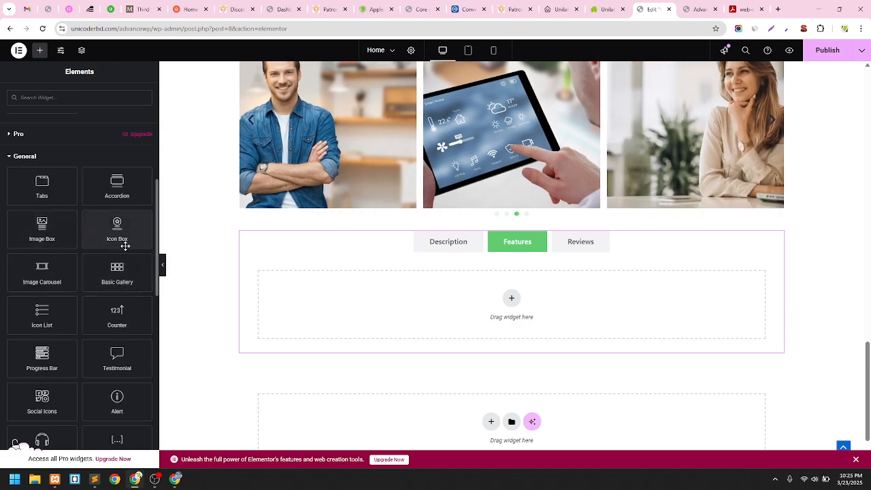
{"action": "scroll", "coordinate": [528, 197], "scroll_direction": "up", "scroll_amount": 5}
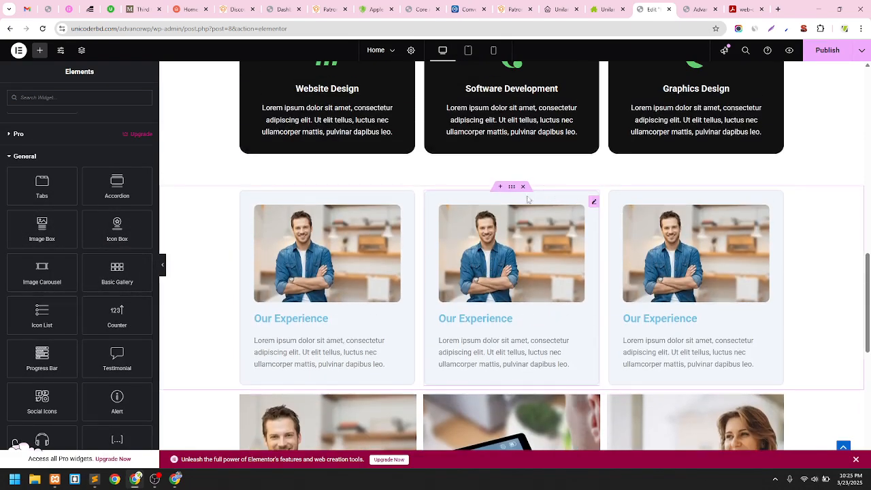
{"action": "scroll", "coordinate": [528, 197], "scroll_direction": "down", "scroll_amount": 1}
{"action": "scroll", "coordinate": [528, 198], "scroll_direction": "down", "scroll_amount": 5}
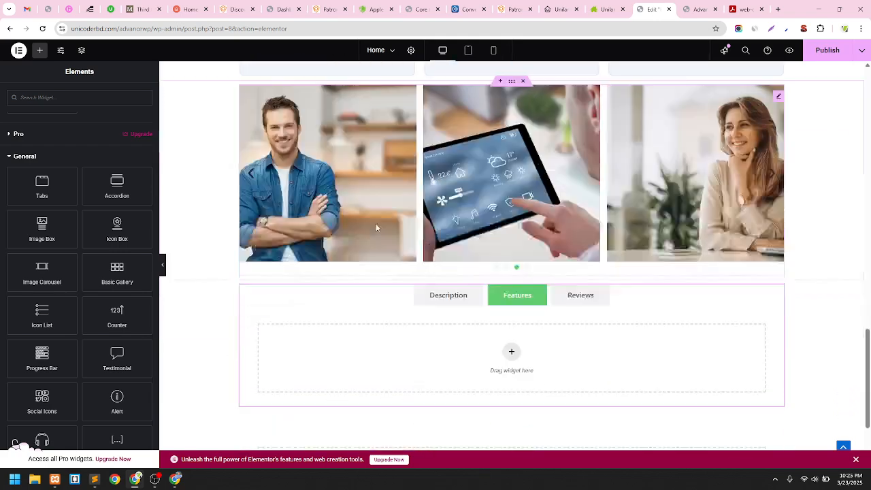
Try adding a single-column container inside the Features tab's content area
{"action": "left_click", "coordinate": [515, 255]}
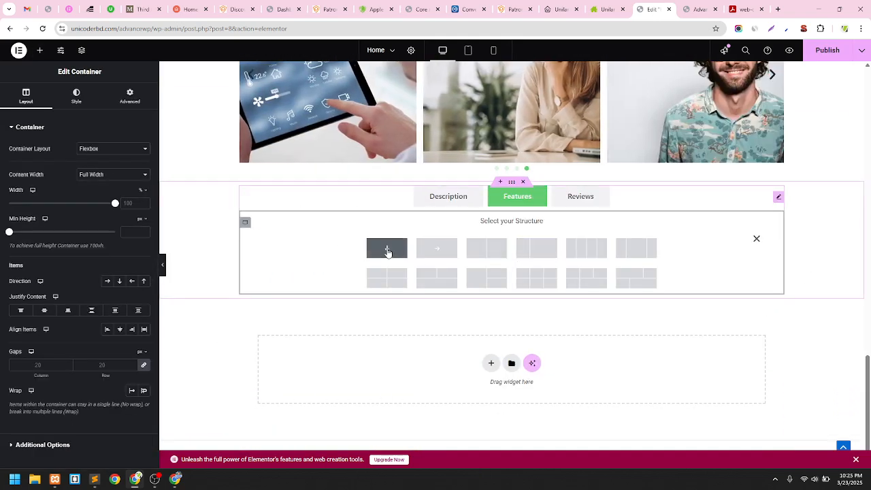
{"action": "left_click", "coordinate": [757, 239]}
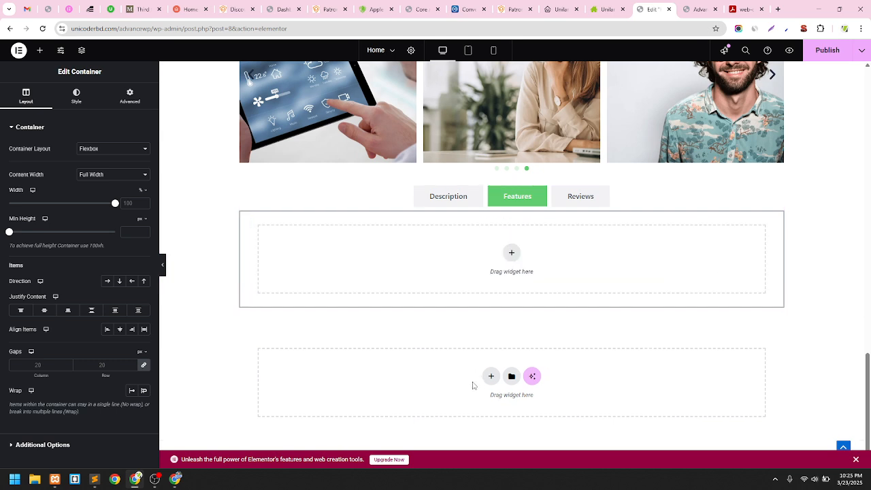
{"action": "left_click", "coordinate": [513, 253]}
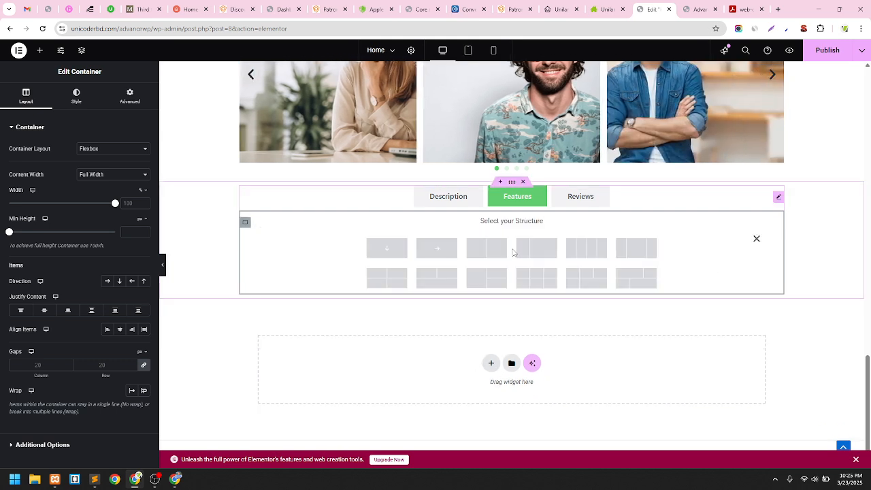
{"action": "left_click", "coordinate": [394, 248]}
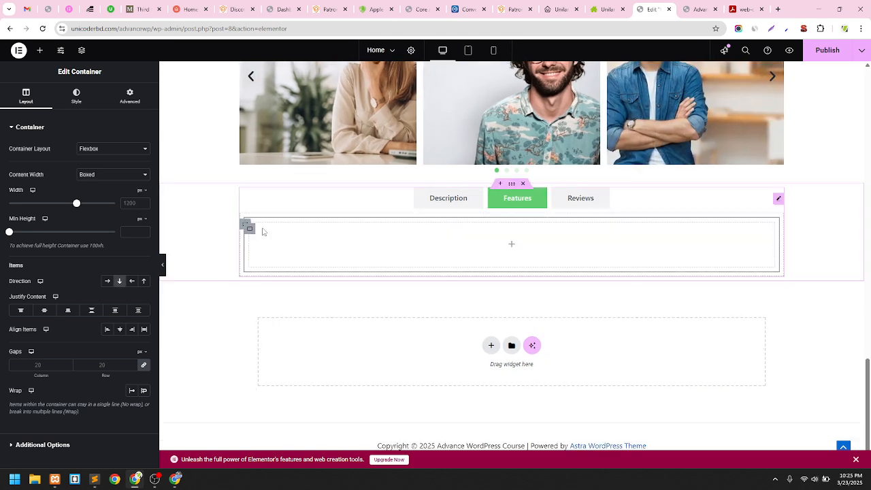
{"action": "left_click", "coordinate": [617, 250]}
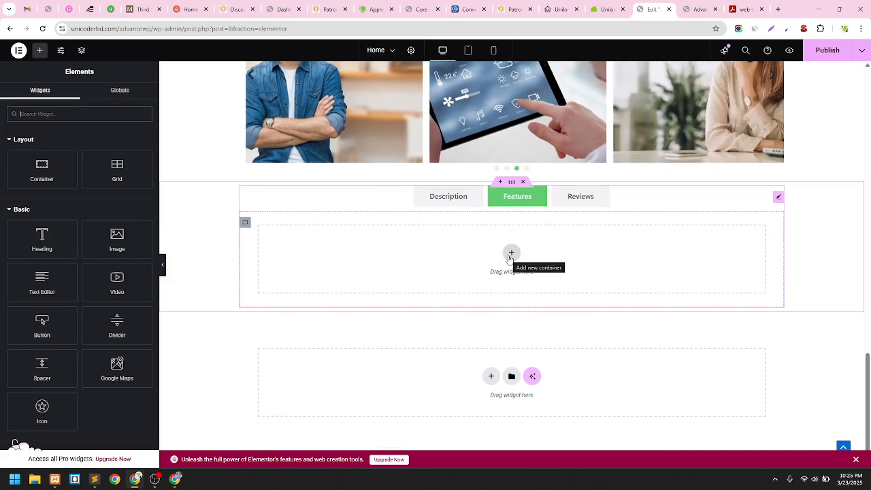
Examine the widget library, including the general widgets, for content to use in the Features tab
{"action": "scroll", "coordinate": [19, 263], "scroll_direction": "down", "scroll_amount": 4}
{"action": "scroll", "coordinate": [23, 266], "scroll_direction": "down", "scroll_amount": 3}
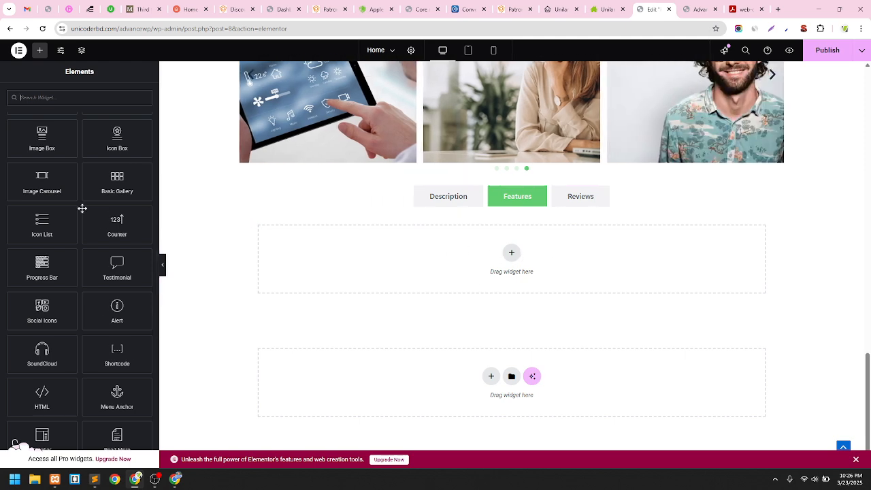
{"action": "scroll", "coordinate": [85, 258], "scroll_direction": "down", "scroll_amount": 3}
{"action": "scroll", "coordinate": [82, 228], "scroll_direction": "up", "scroll_amount": 2}
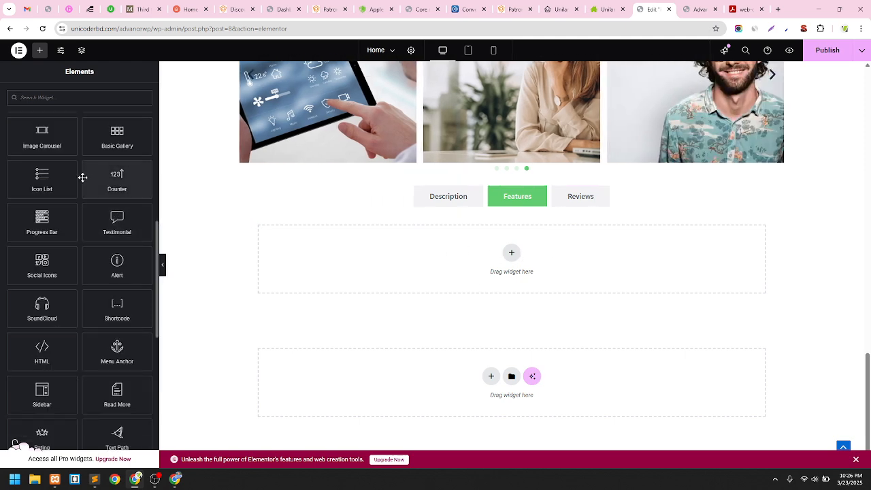
{"action": "scroll", "coordinate": [102, 194], "scroll_direction": "up", "scroll_amount": 2}
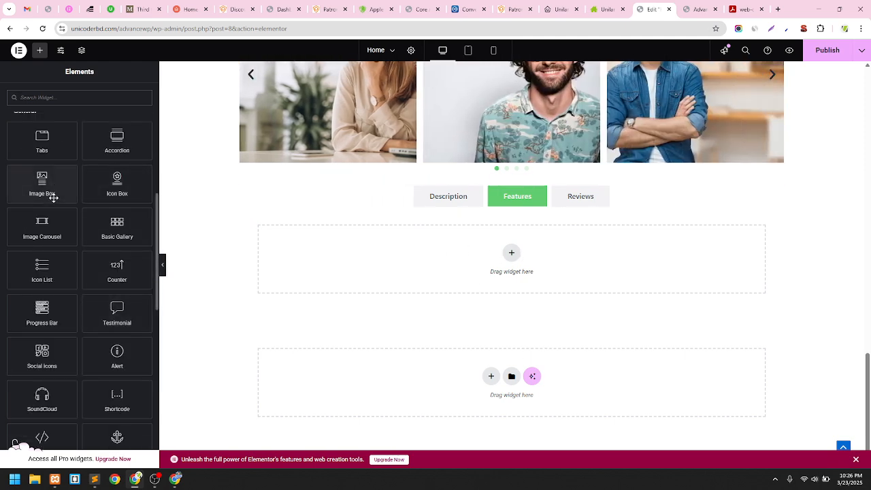
{"action": "scroll", "coordinate": [110, 248], "scroll_direction": "up", "scroll_amount": 2}
{"action": "scroll", "coordinate": [60, 259], "scroll_direction": "down", "scroll_amount": 2}
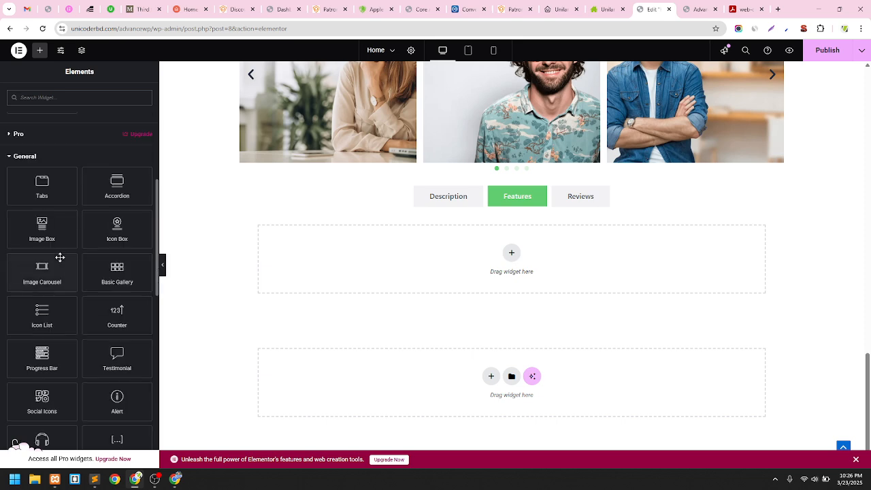
{"action": "scroll", "coordinate": [73, 254], "scroll_direction": "down", "scroll_amount": 2}
{"action": "scroll", "coordinate": [71, 271], "scroll_direction": "down", "scroll_amount": 8}
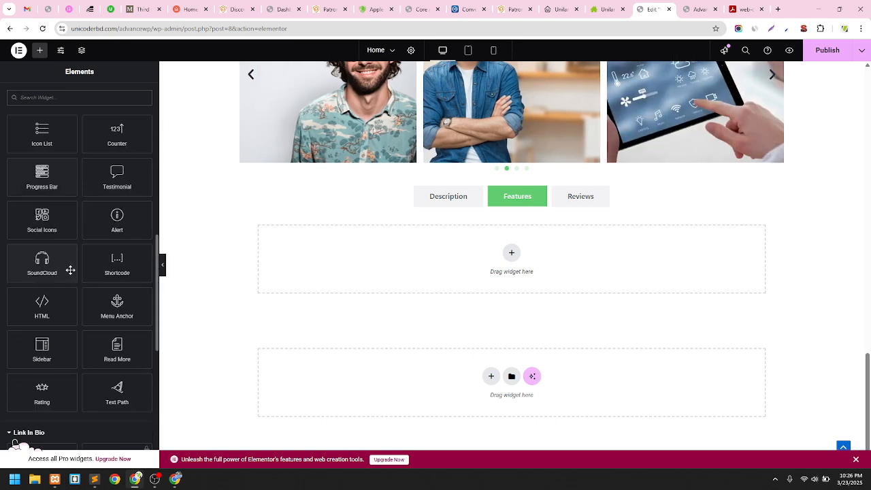
{"action": "scroll", "coordinate": [75, 271], "scroll_direction": "up", "scroll_amount": 15}
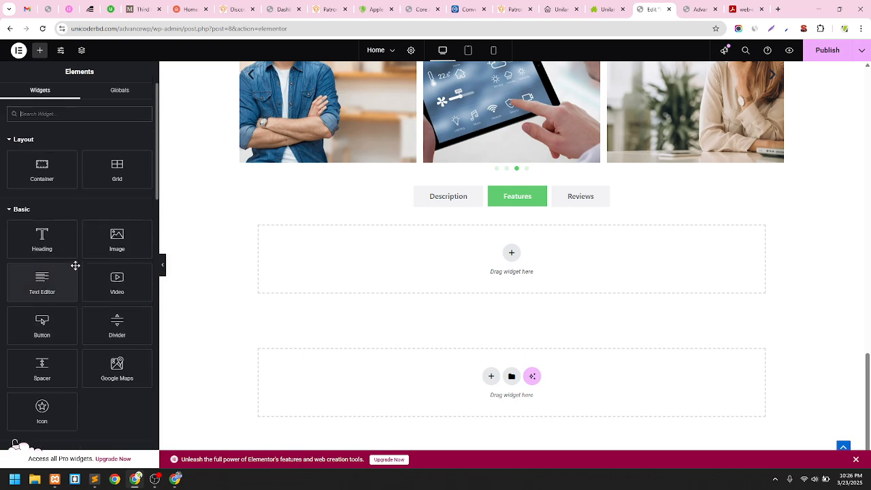
{"action": "scroll", "coordinate": [148, 264], "scroll_direction": "down", "scroll_amount": 1}
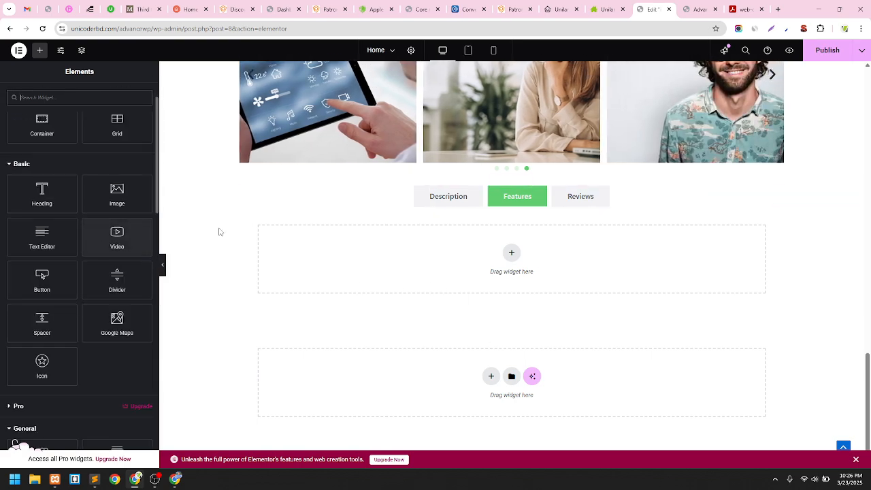
{"action": "scroll", "coordinate": [334, 232], "scroll_direction": "up", "scroll_amount": 6}
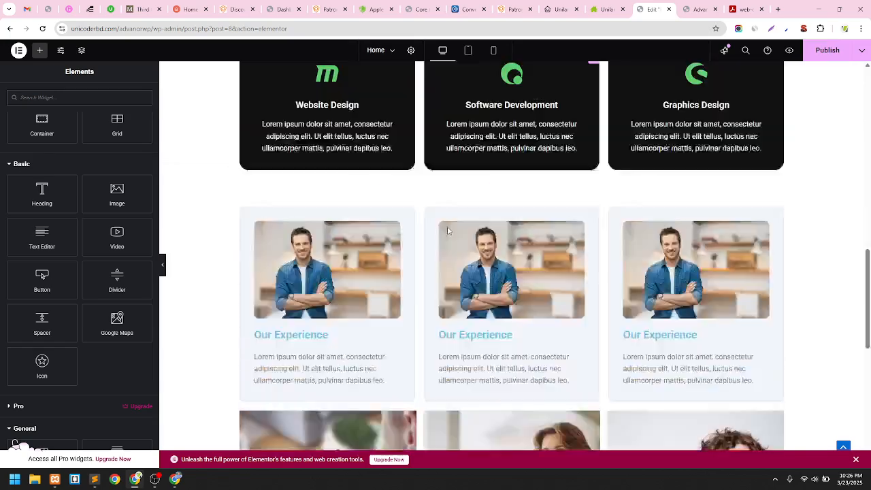
{"action": "scroll", "coordinate": [463, 252], "scroll_direction": "down", "scroll_amount": 10}
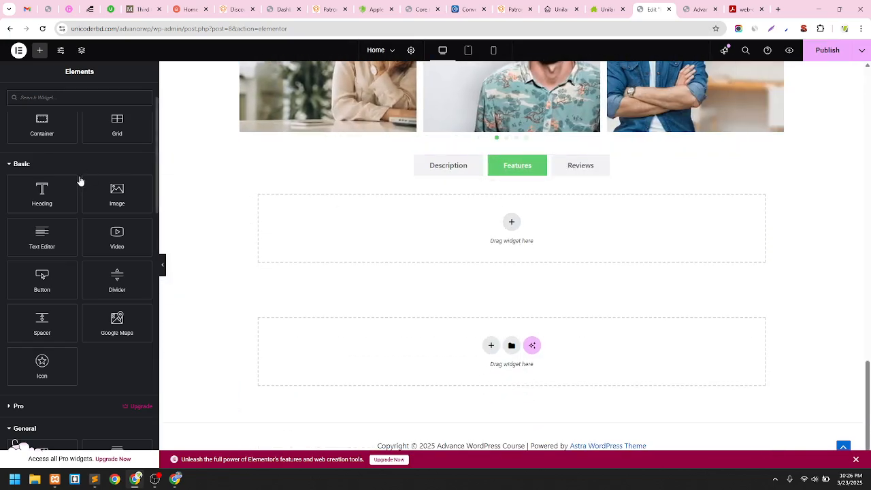
Place a Basic Gallery widget in the Features tab and insert the five photos from the media library, leaving out the innova logo
{"action": "scroll", "coordinate": [110, 195], "scroll_direction": "down", "scroll_amount": 4}
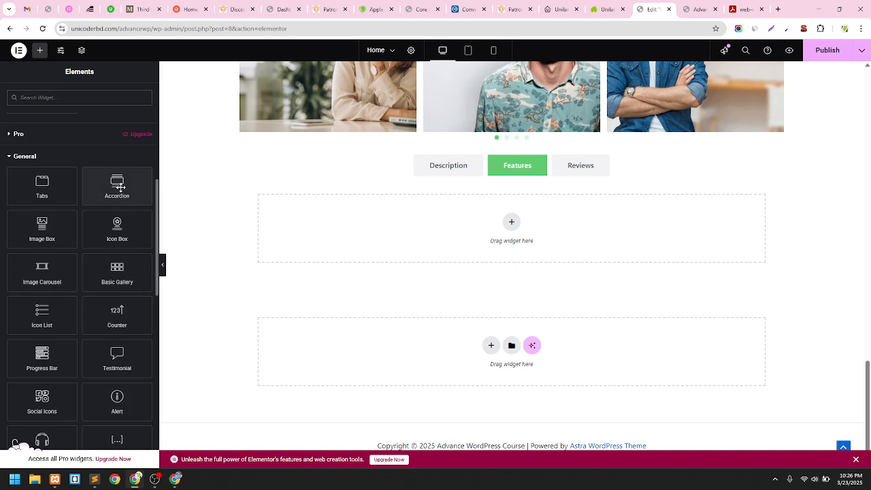
{"action": "left_click_drag", "start_coordinate": [117, 269], "coordinate": [530, 223]}
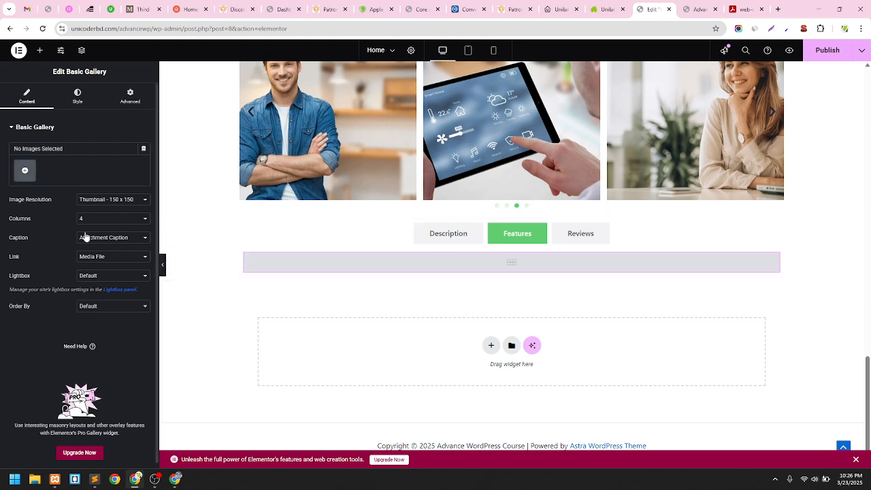
{"action": "left_click", "coordinate": [25, 170]}
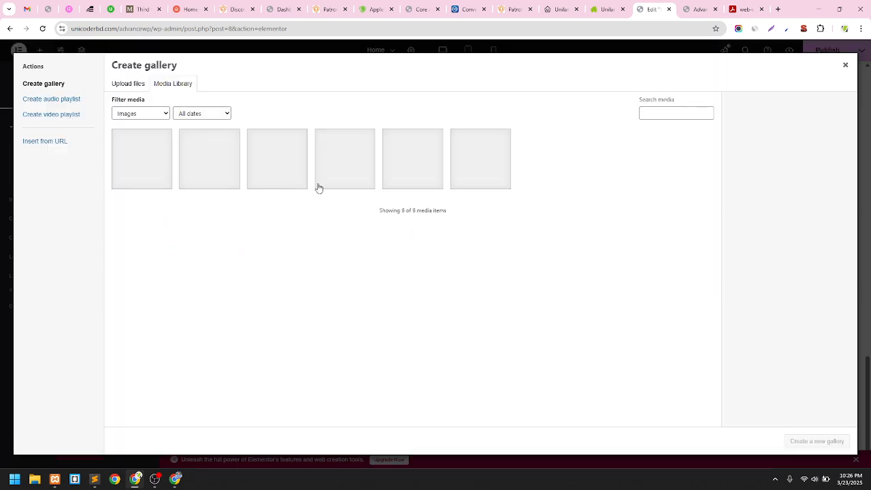
{"action": "left_click", "coordinate": [162, 165]}
{"action": "left_click", "coordinate": [228, 168]}
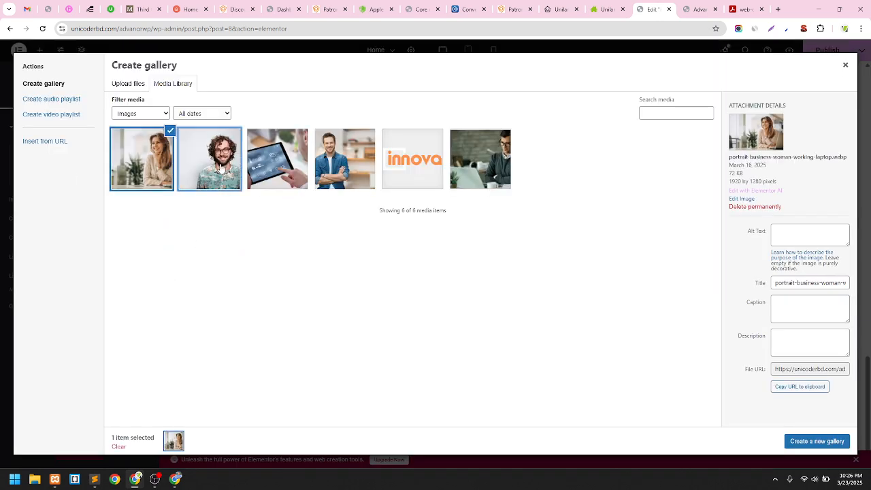
{"action": "left_click", "coordinate": [278, 172]}
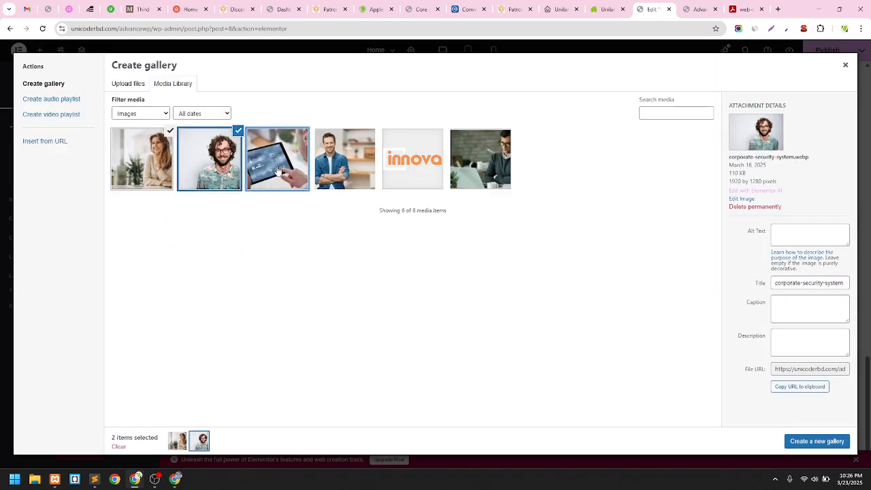
{"action": "left_click", "coordinate": [356, 167]}
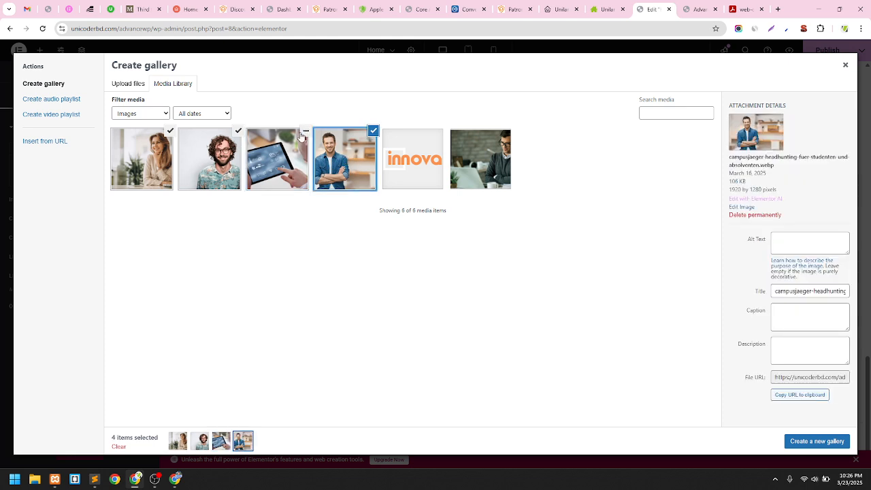
{"action": "left_click", "coordinate": [491, 147]}
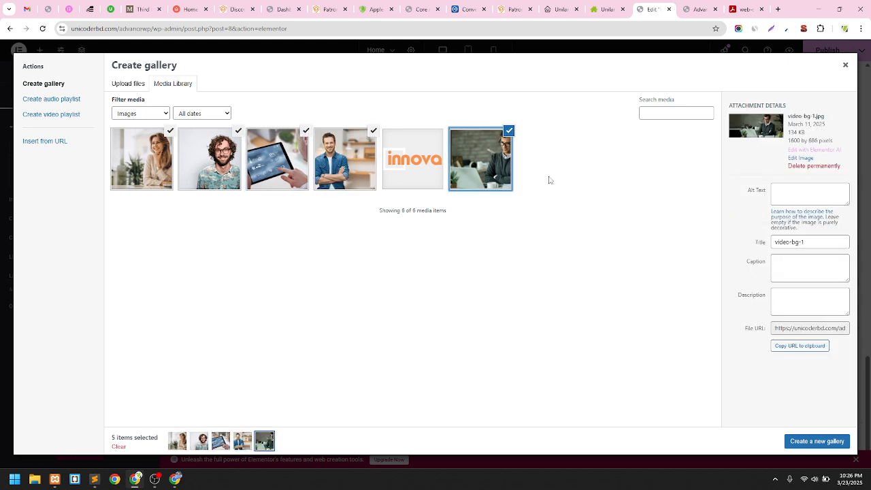
{"action": "left_click", "coordinate": [817, 443]}
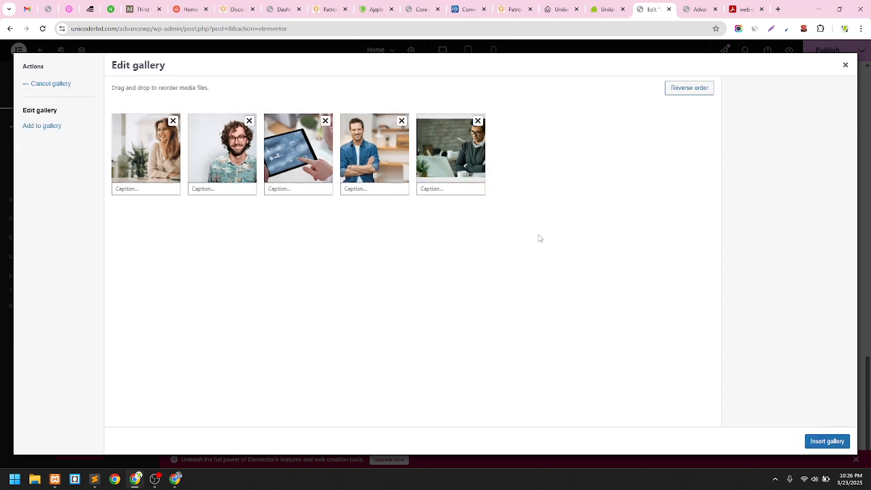
{"action": "left_click", "coordinate": [828, 441]}
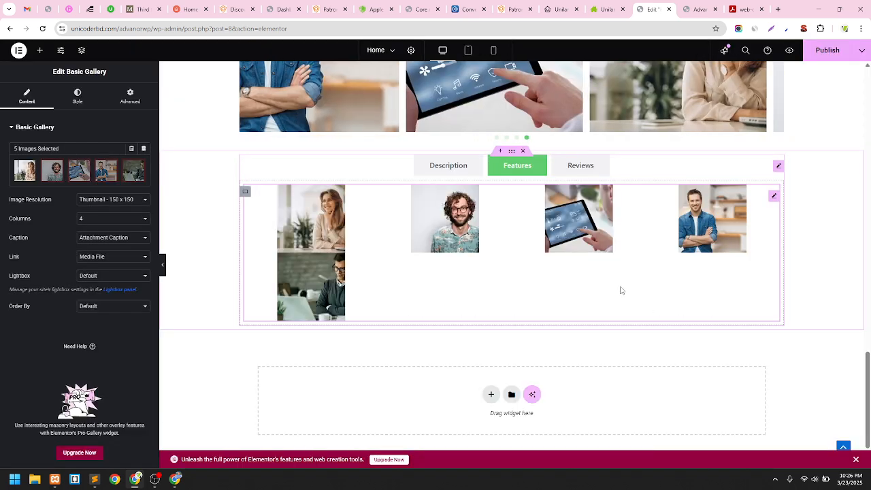
Set the gallery's image resolution to Medium - 300 x 300 and its columns to 3
{"action": "left_click", "coordinate": [111, 202]}
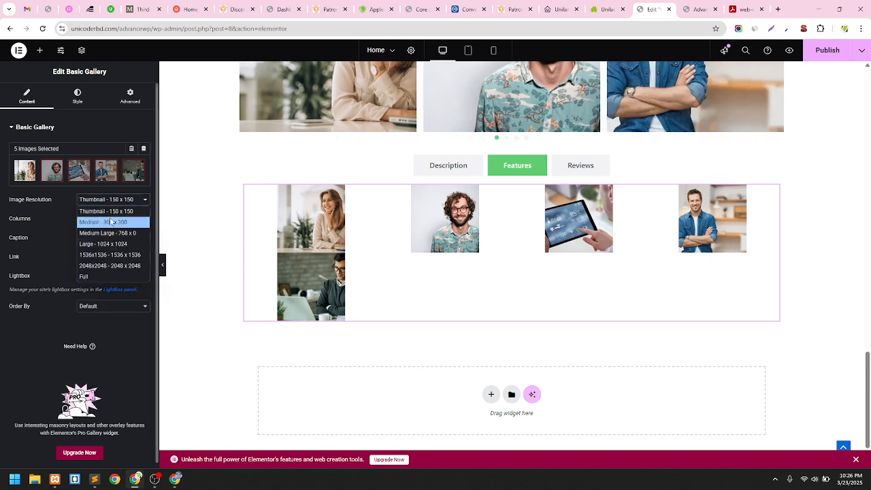
{"action": "left_click", "coordinate": [111, 222]}
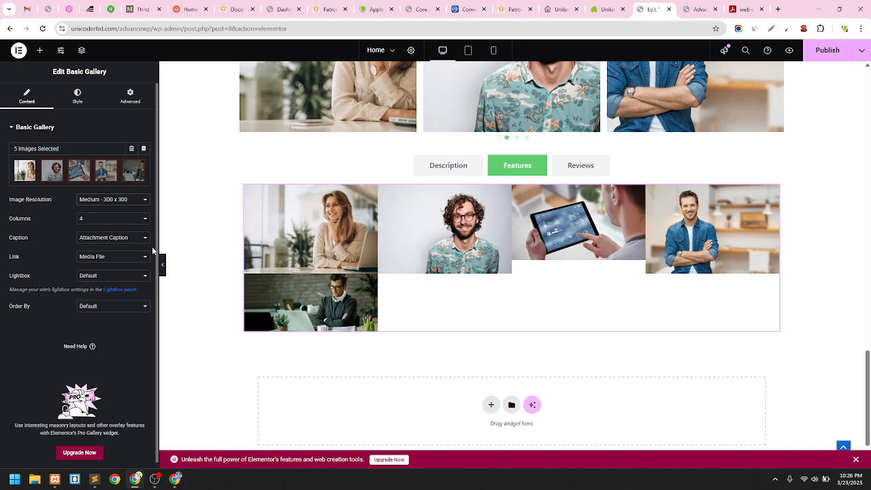
{"action": "left_click", "coordinate": [103, 202]}
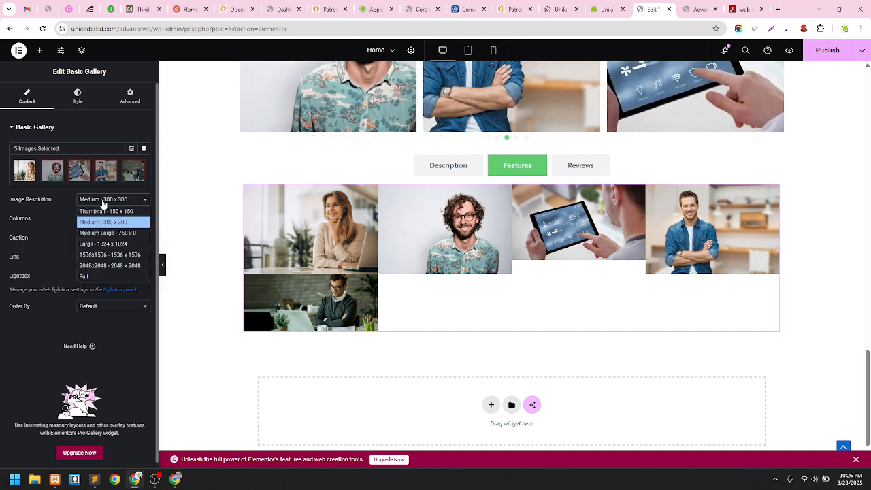
{"action": "left_click", "coordinate": [103, 203]}
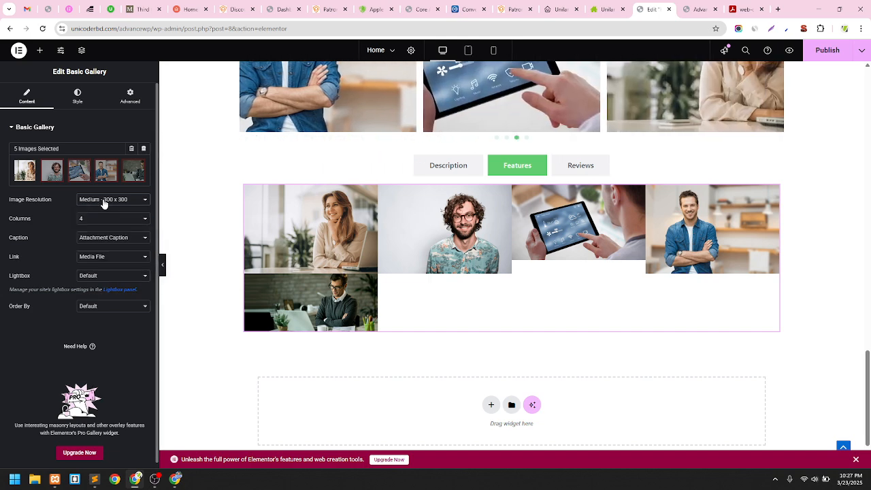
{"action": "left_click", "coordinate": [104, 204]}
{"action": "left_click", "coordinate": [104, 204]}
{"action": "left_click", "coordinate": [108, 223]}
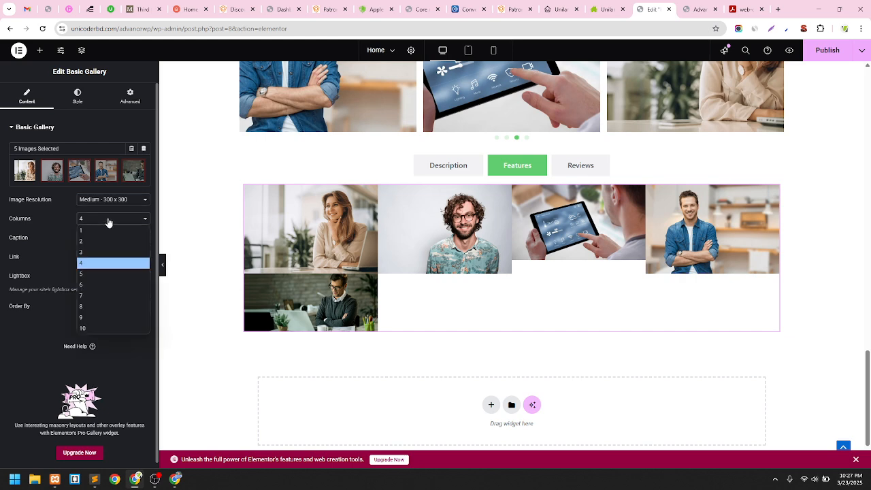
{"action": "left_click", "coordinate": [94, 253]}
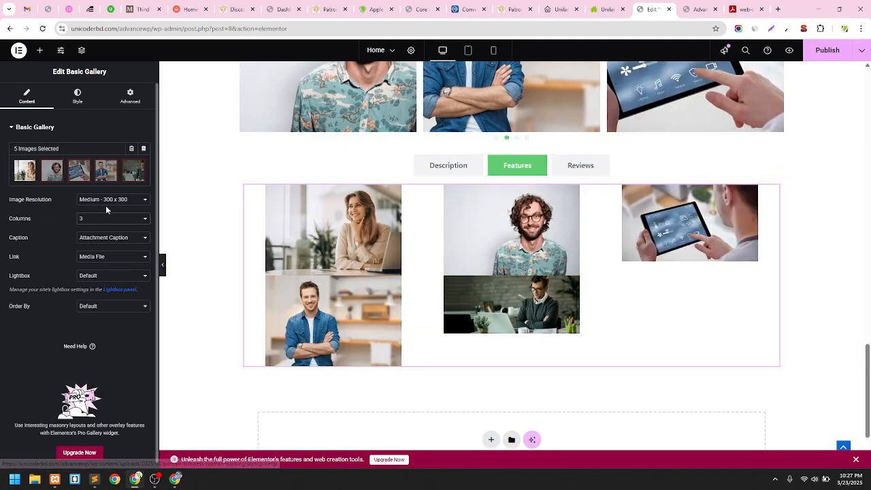
Set the gallery's image resolution to Full and remove the tablet photo and the photo of the man working at a desk
{"action": "left_click", "coordinate": [106, 206]}
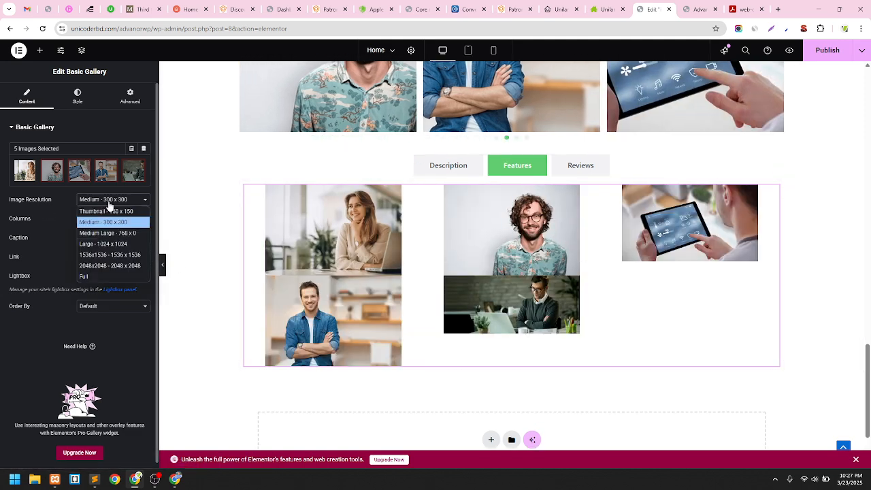
{"action": "left_click", "coordinate": [106, 277]}
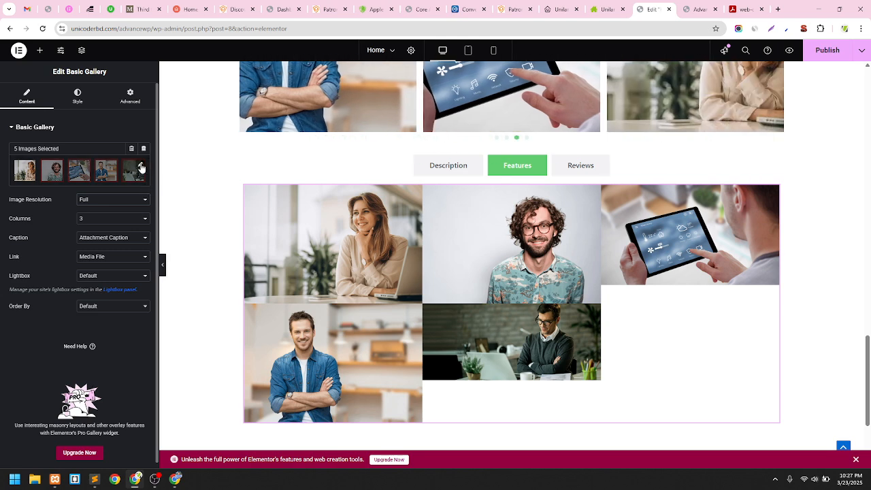
{"action": "left_click", "coordinate": [142, 169]}
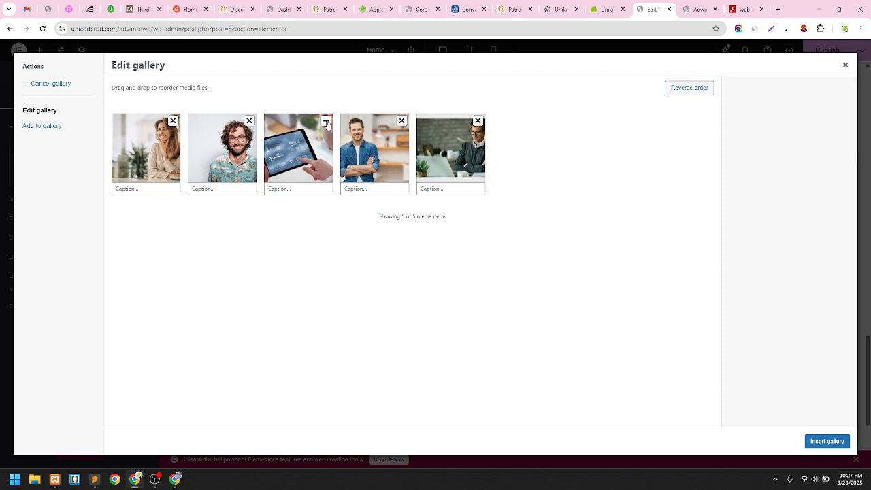
{"action": "left_click", "coordinate": [326, 122]}
{"action": "left_click", "coordinate": [401, 122]}
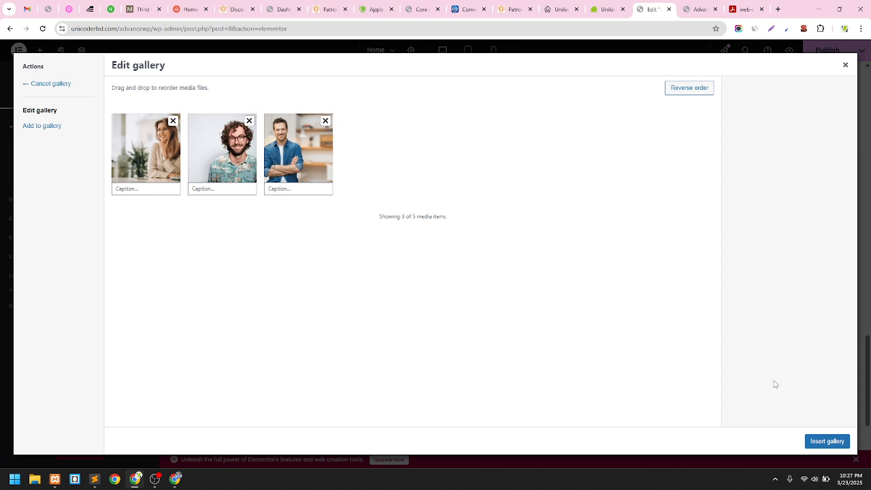
{"action": "left_click", "coordinate": [828, 442]}
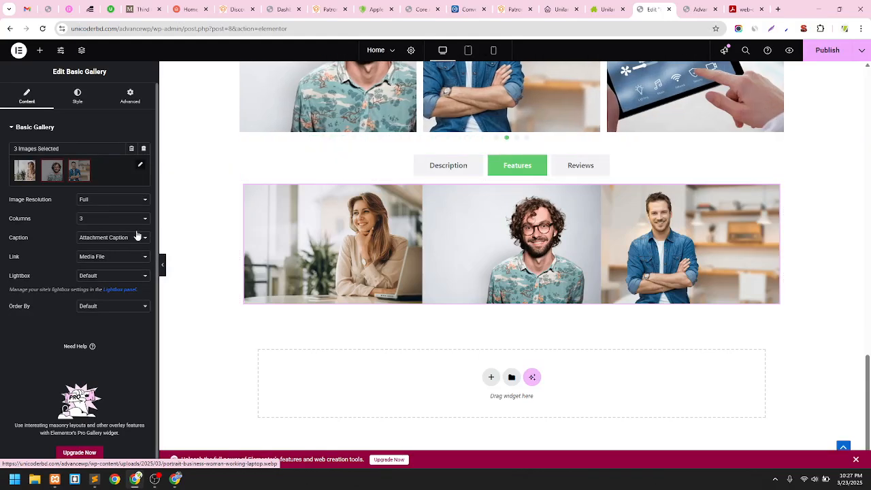
Give the gallery images a custom gap of 20 px
{"action": "left_click", "coordinate": [78, 97]}
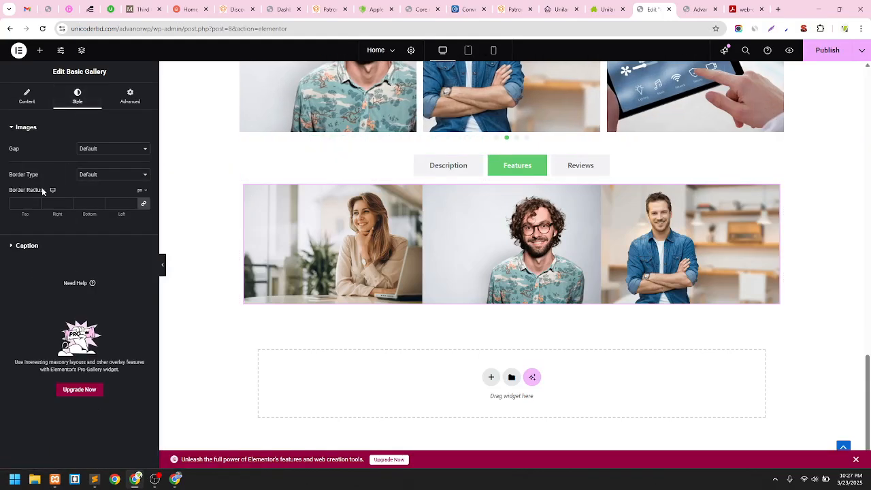
{"action": "left_click", "coordinate": [98, 150]}
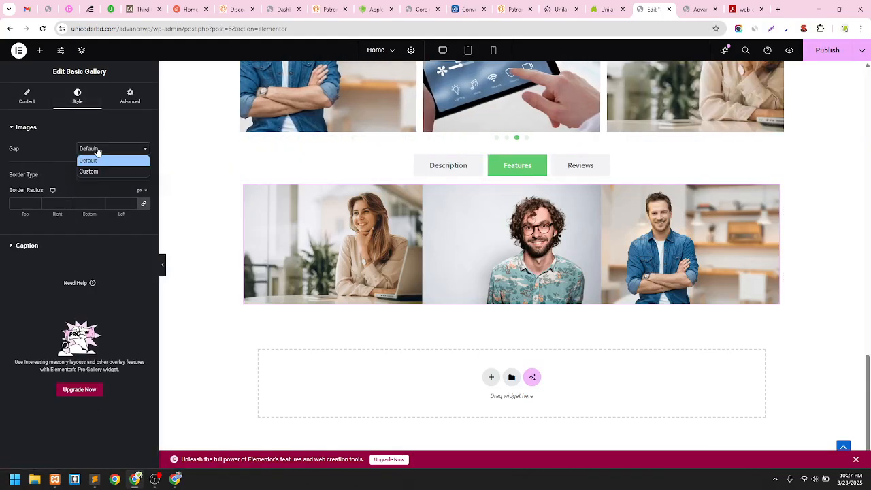
{"action": "left_click", "coordinate": [97, 151]}
{"action": "left_click", "coordinate": [97, 151]}
{"action": "left_click", "coordinate": [99, 169]}
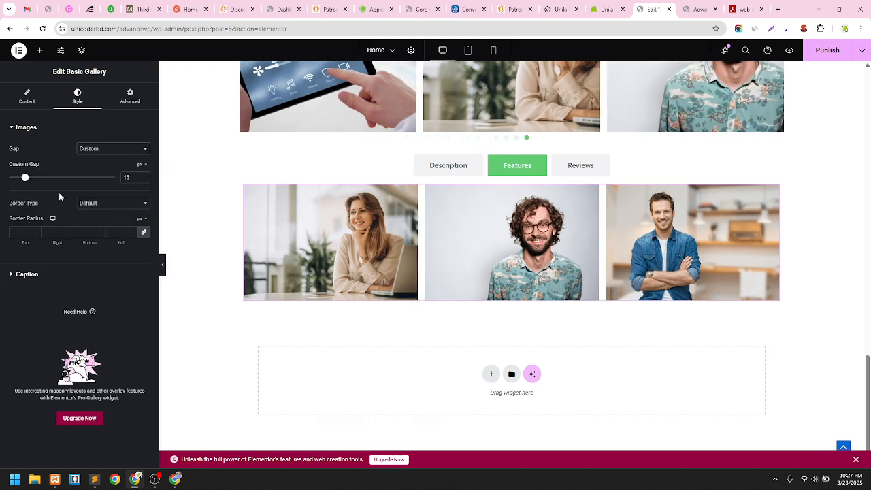
{"action": "mouse_move", "coordinate": [29, 178]}
{"action": "left_mouse_down"}
{"action": "mouse_move", "coordinate": [38, 180]}
{"action": "mouse_move", "coordinate": [30, 186]}
{"action": "left_mouse_up"}
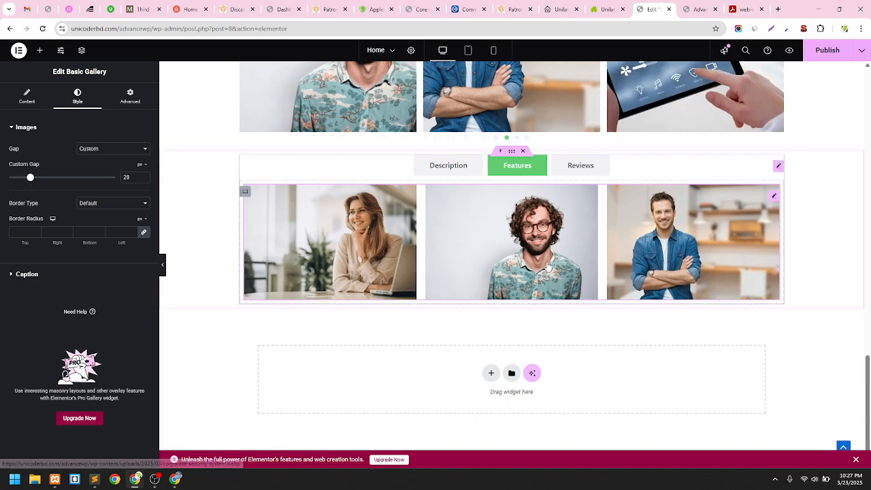
Check the reference product page's Reviews section, then place a Text Editor widget in the Reviews tab of the Home page
{"action": "left_click", "coordinate": [588, 166]}
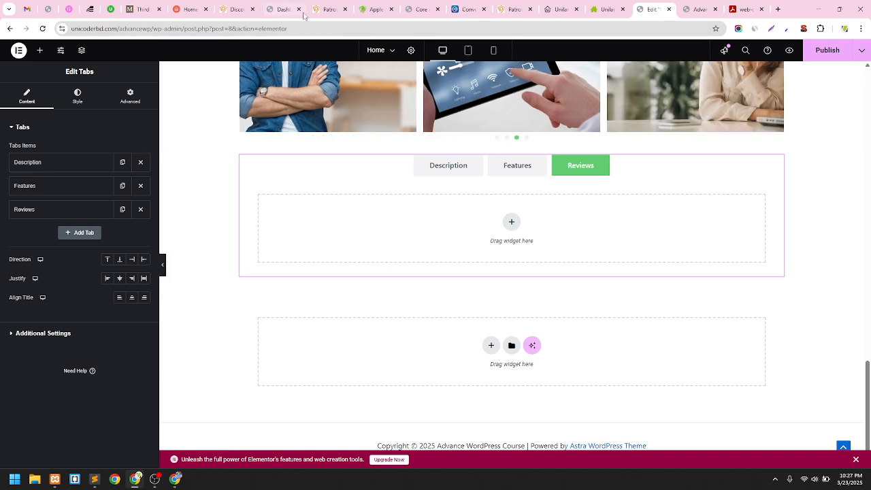
{"action": "left_click", "coordinate": [373, 9]}
{"action": "left_click", "coordinate": [460, 121]}
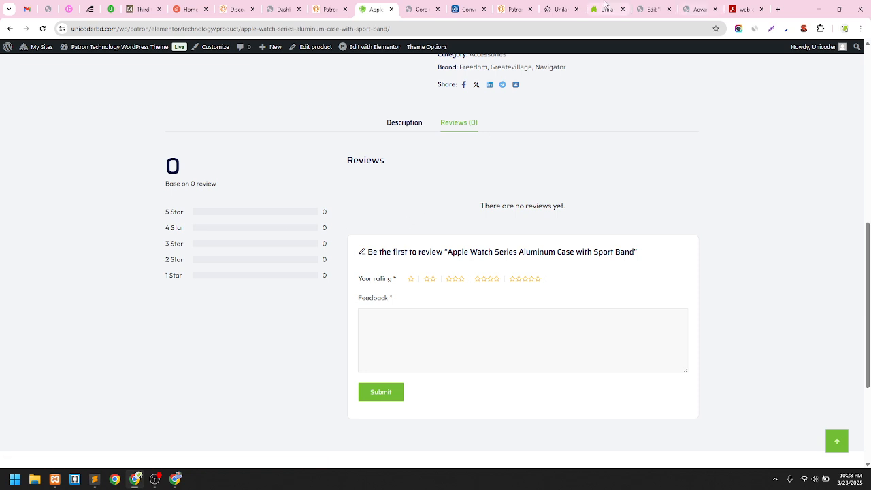
{"action": "left_click", "coordinate": [656, 7]}
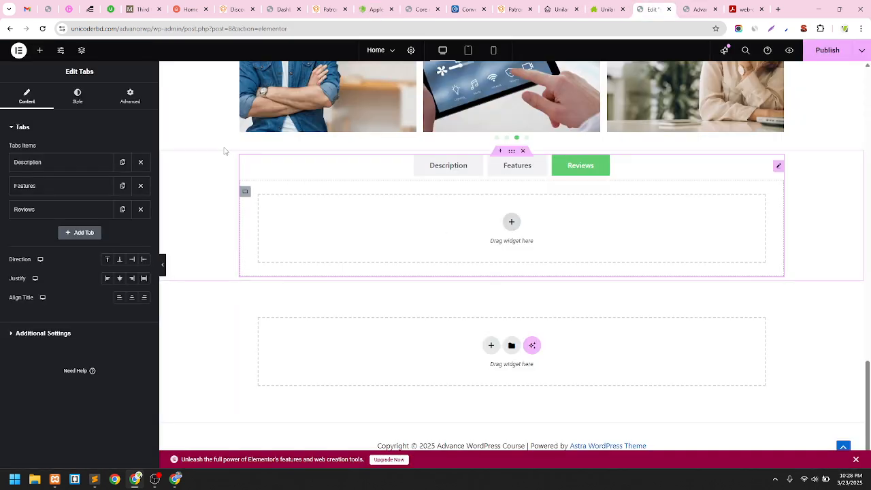
{"action": "left_click", "coordinate": [39, 50]}
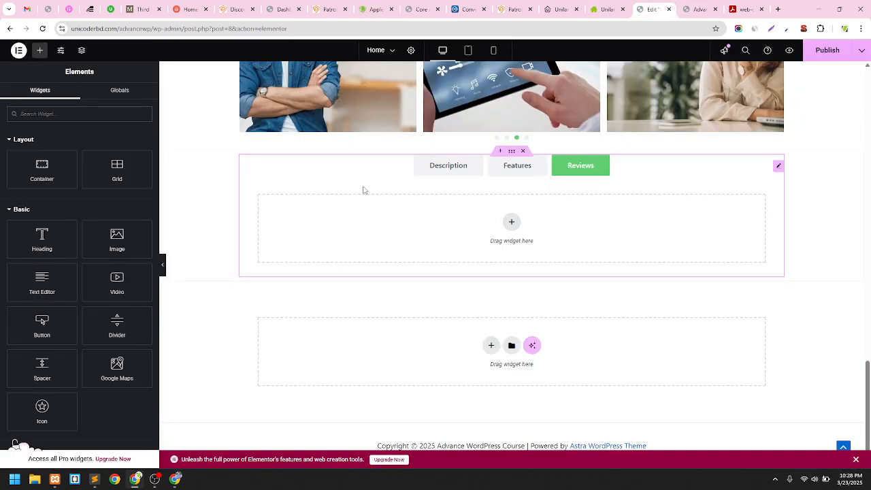
{"action": "left_click_drag", "start_coordinate": [42, 282], "coordinate": [513, 222]}
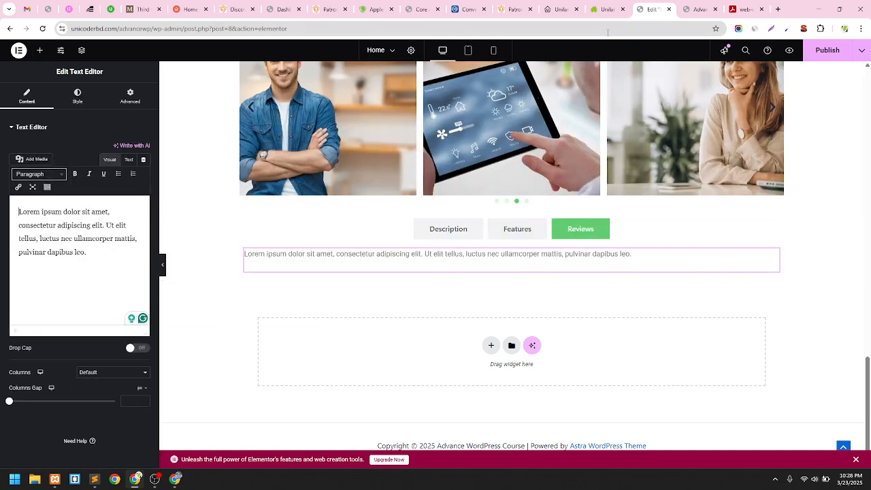
Copy the Payment & Shipment heading and its numbered list from the description of the Apple Watch product page
{"action": "left_click", "coordinate": [371, 9]}
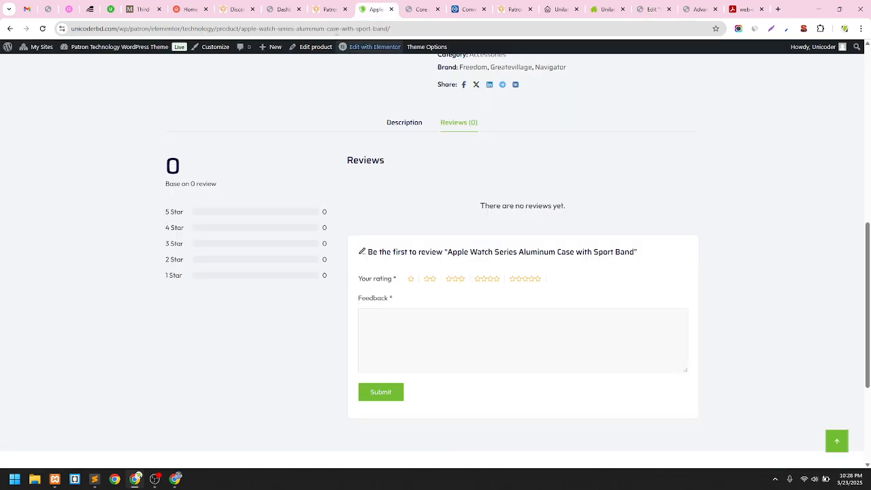
{"action": "left_click", "coordinate": [330, 6]}
{"action": "left_click", "coordinate": [420, 6]}
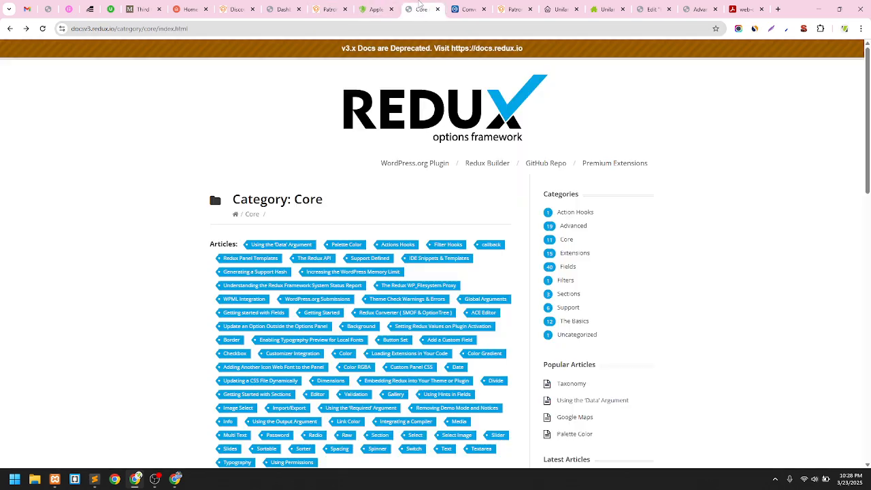
{"action": "left_click", "coordinate": [373, 9]}
{"action": "scroll", "coordinate": [399, 104], "scroll_direction": "up", "scroll_amount": 4}
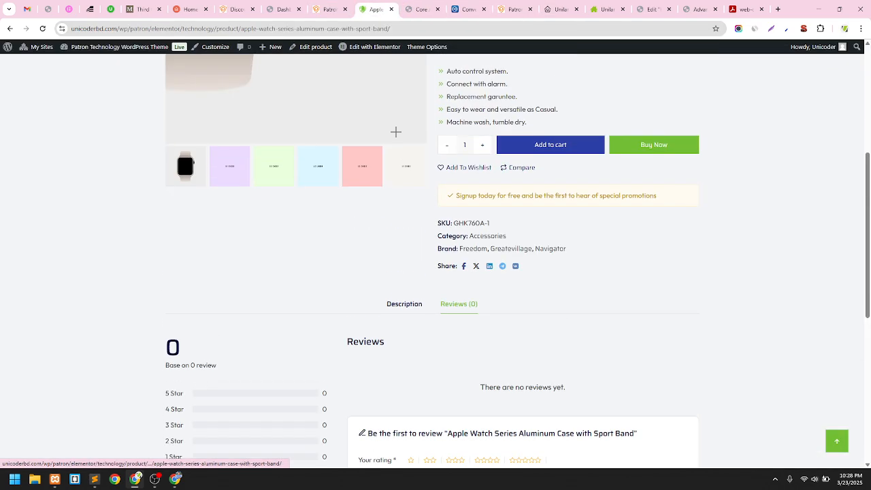
{"action": "left_click", "coordinate": [411, 380]}
{"action": "scroll", "coordinate": [416, 225], "scroll_direction": "down", "scroll_amount": 4}
{"action": "left_click_drag", "start_coordinate": [530, 216], "coordinate": [441, 109]}
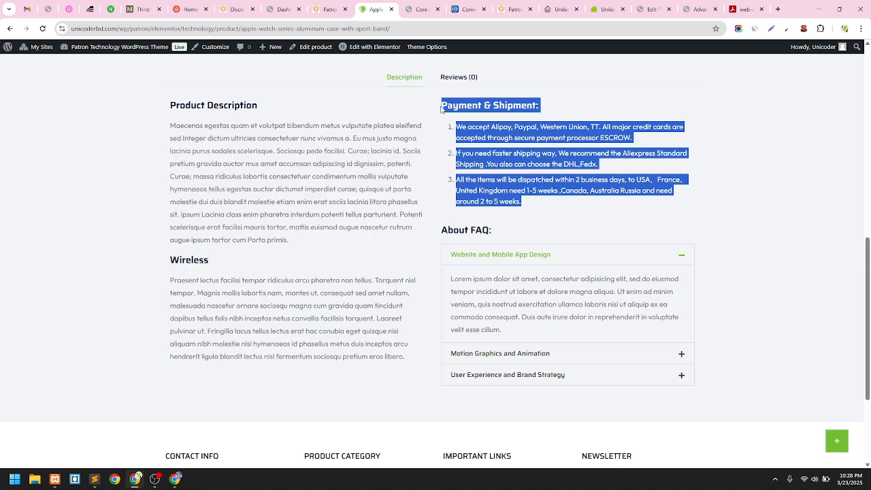
Replace the placeholder text in the Reviews tab with the copied Payment & Shipment text and publish the page
{"action": "left_click", "coordinate": [653, 9]}
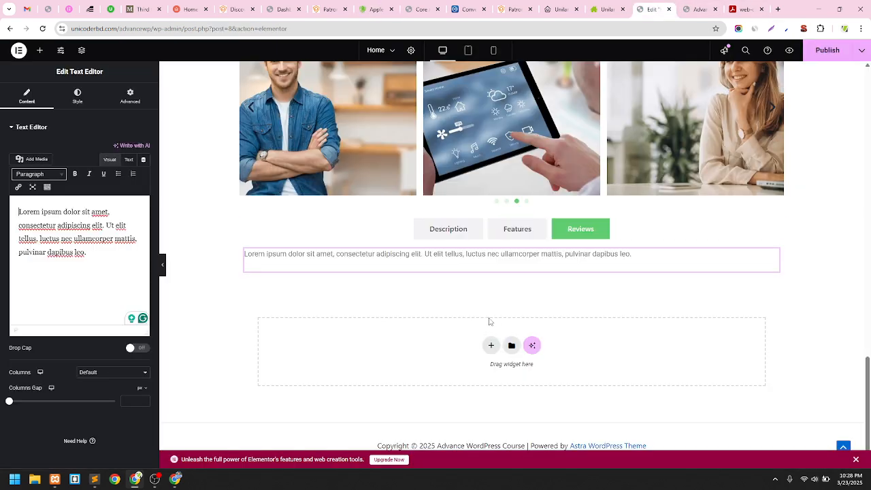
{"action": "key", "text": "ctrl+a"}
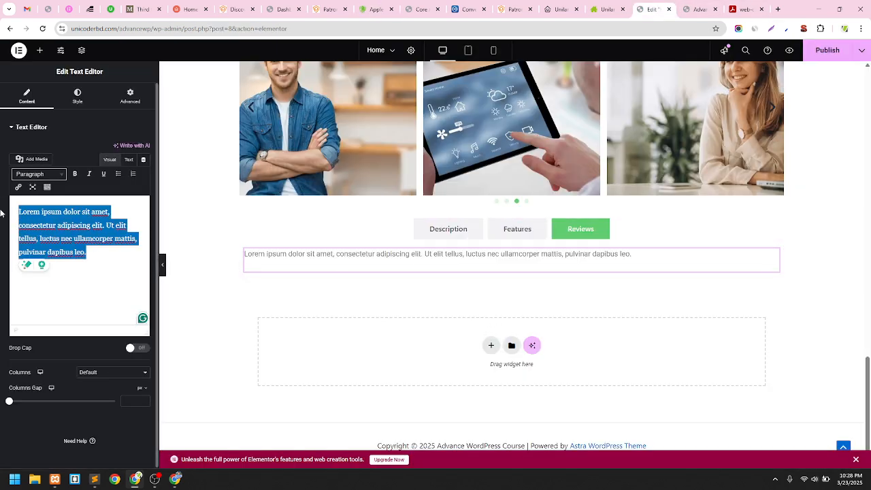
{"action": "type", "text": "Payment & Shipment: 1. We accept Alipay, Paypal, Western Union, TT. All major credit cards are accepted through secure payment processor ESCROW. 2. If you need faster shipping way, We recommend the Aliexpress Standard Shipping .You also can choose the DHL,Fedx. 3. All the items will be dispatched within 2 business days, to USA、France、United Kingdom need 1-5 weeks ,Canada, Australia Russia and need around 2 to 5 weeks."}
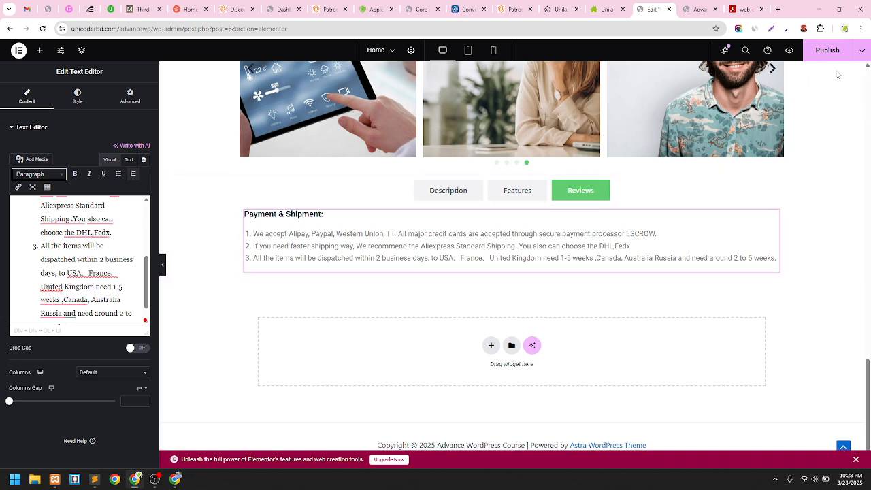
{"action": "left_click", "coordinate": [828, 52]}
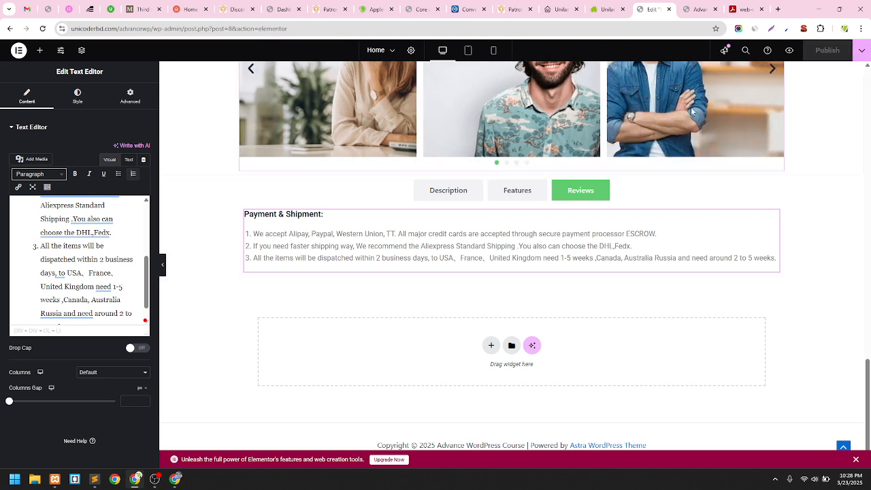
Preview the published Home page and check the content of the Description, Features and Reviews tabs
{"action": "left_click", "coordinate": [789, 52]}
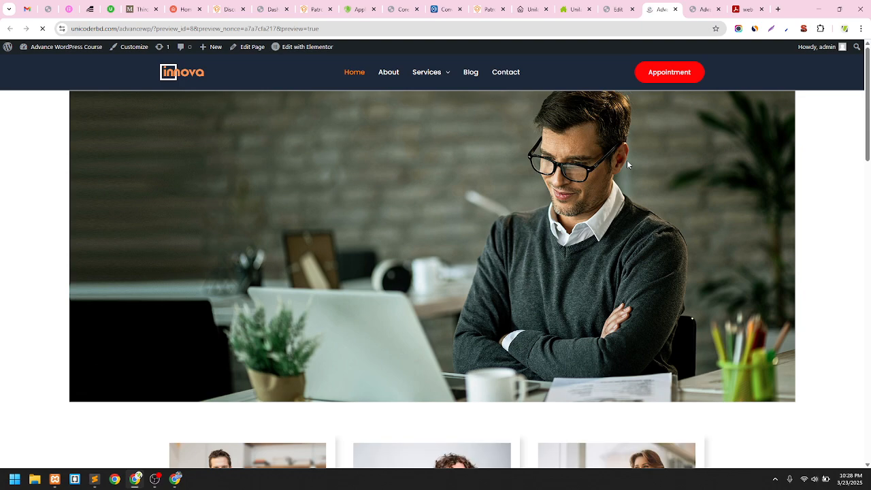
{"action": "scroll", "coordinate": [627, 165], "scroll_direction": "down", "scroll_amount": 13}
{"action": "scroll", "coordinate": [646, 194], "scroll_direction": "down", "scroll_amount": 4}
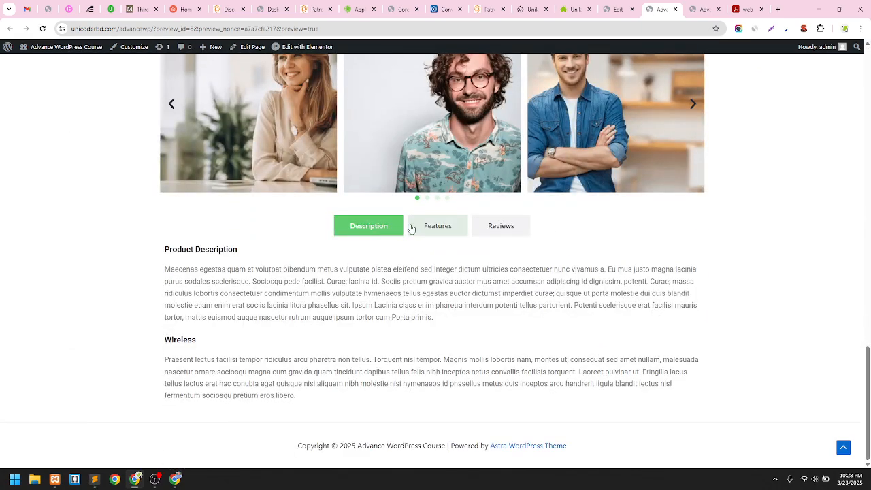
{"action": "left_click", "coordinate": [442, 227]}
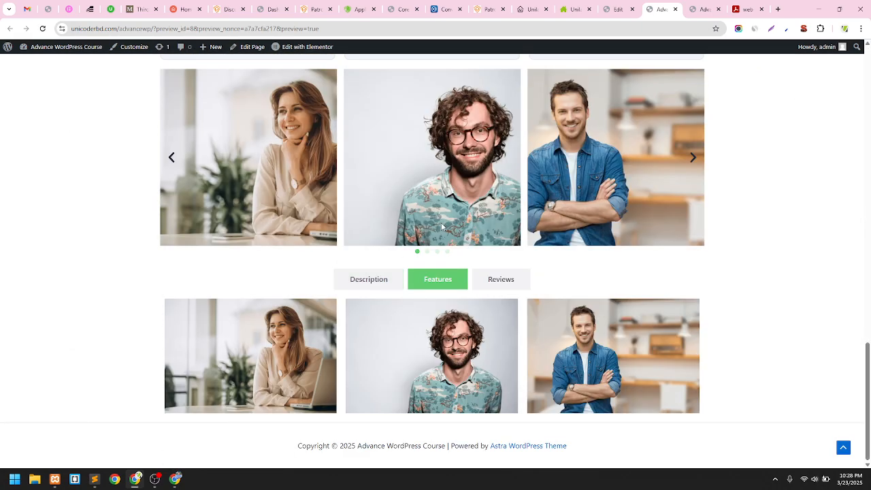
{"action": "left_click", "coordinate": [487, 281]}
{"action": "left_click", "coordinate": [395, 331]}
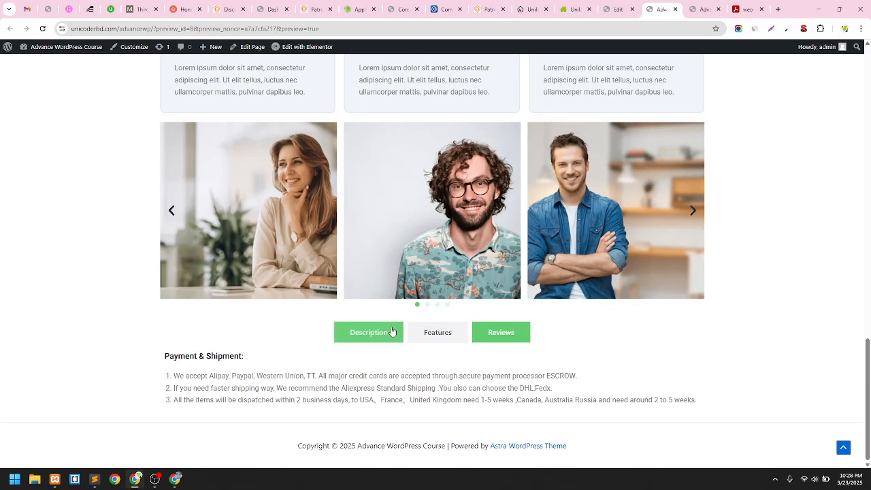
{"action": "left_click", "coordinate": [446, 339]}
{"action": "left_click", "coordinate": [368, 279]}
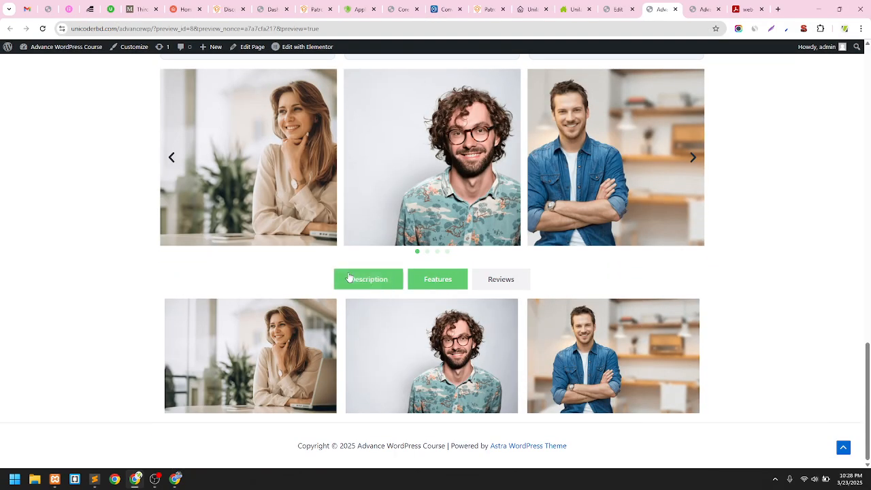
Give the tabs in their normal state a classic background using the global Theme Secondary Background color
{"action": "left_click", "coordinate": [621, 9]}
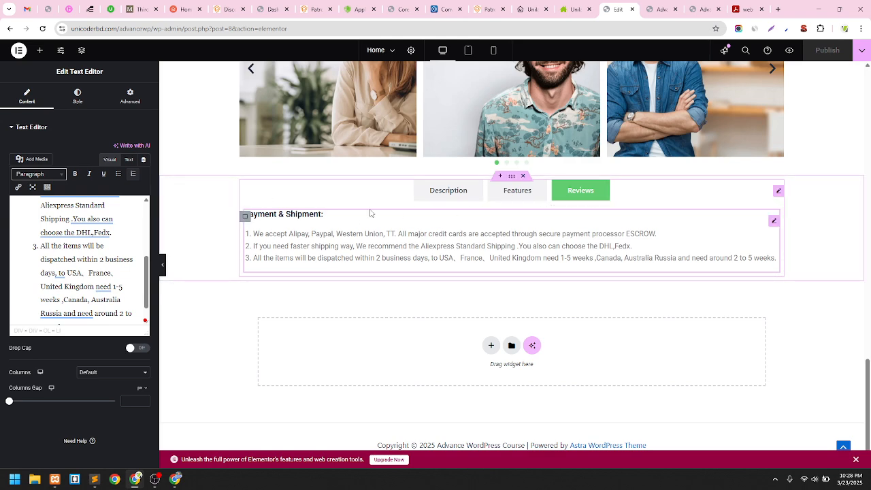
{"action": "left_click", "coordinate": [512, 177]}
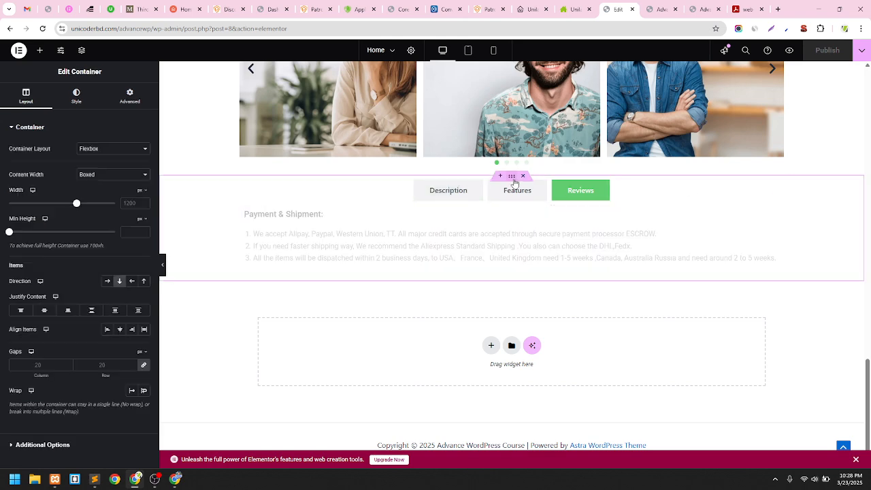
{"action": "left_click", "coordinate": [780, 193]}
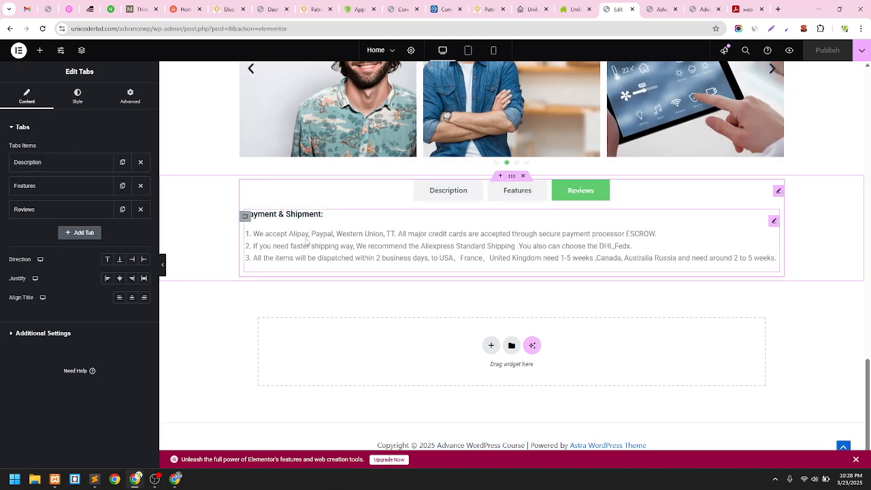
{"action": "left_click", "coordinate": [78, 97]}
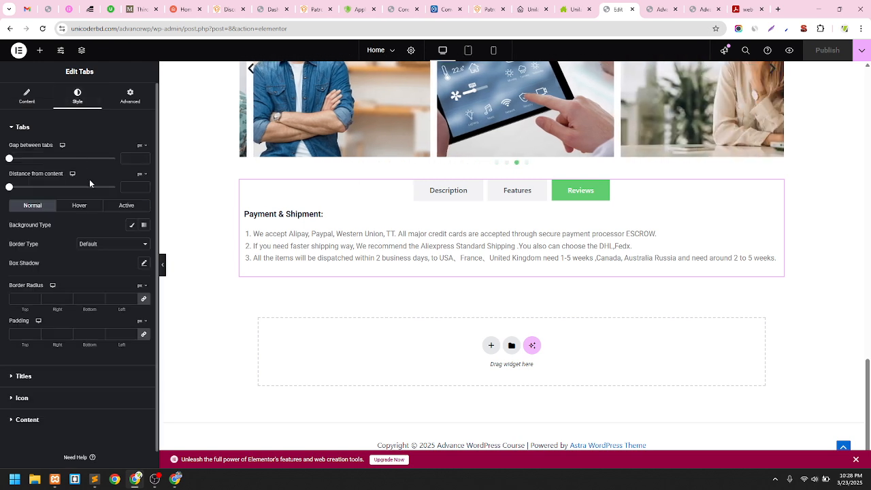
{"action": "left_click", "coordinate": [132, 225]}
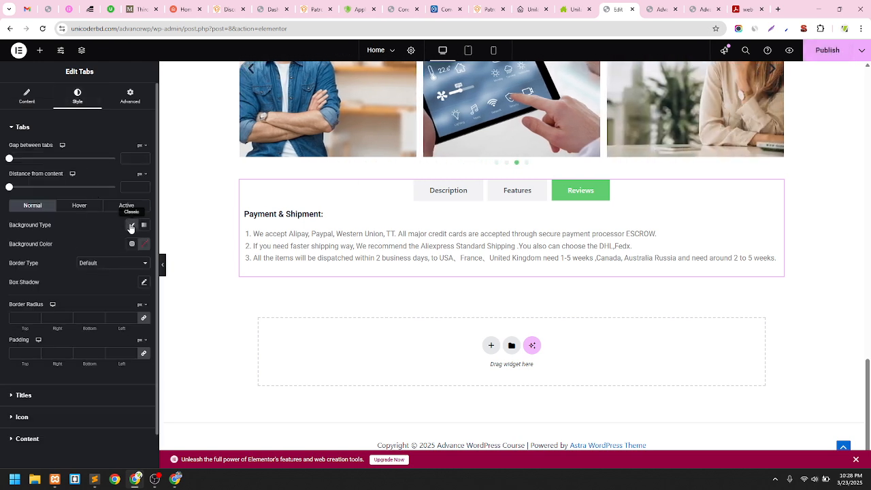
{"action": "left_click", "coordinate": [142, 244]}
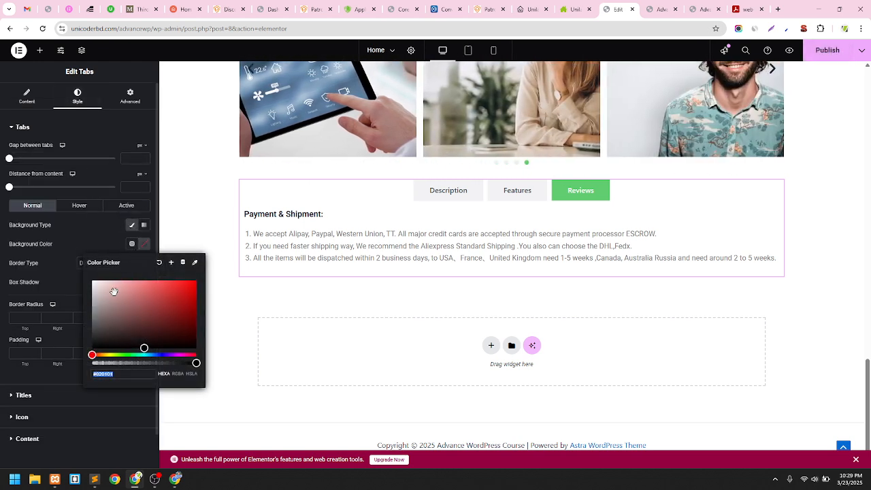
{"action": "left_click", "coordinate": [132, 243]}
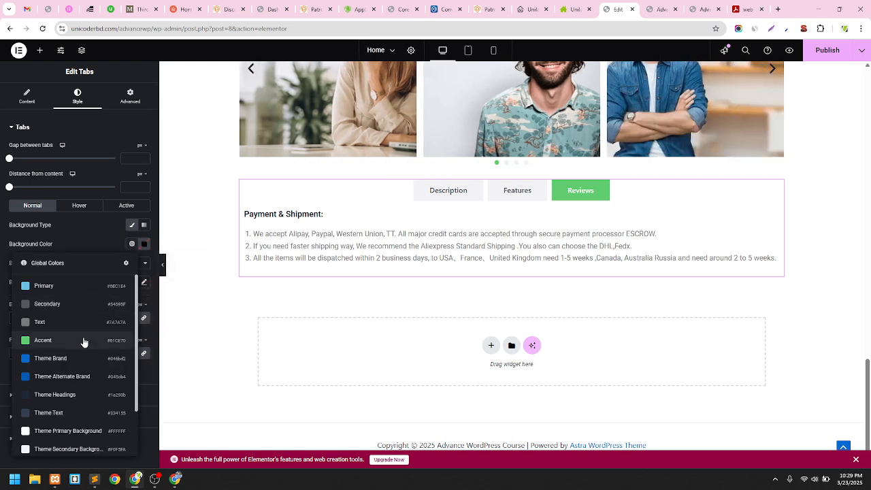
{"action": "left_click", "coordinate": [67, 450]}
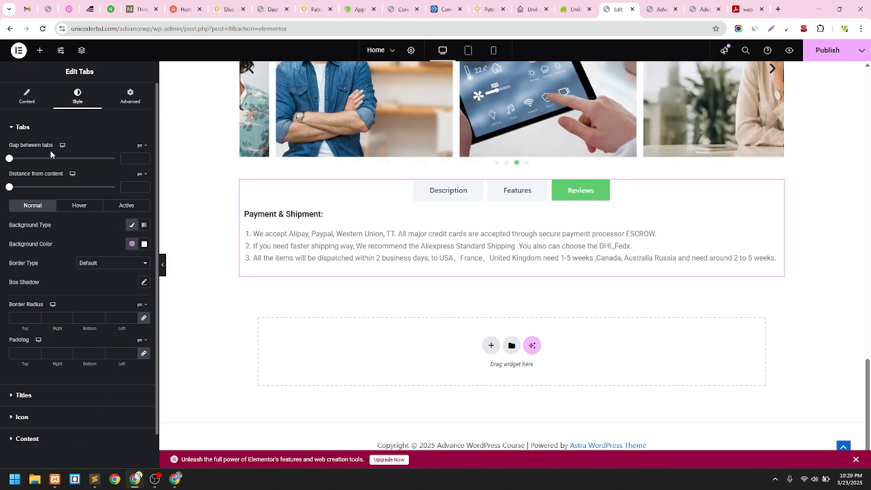
Change the background color of the tabs in their normal state to the global Theme Subtle Background color
{"action": "left_click", "coordinate": [132, 244]}
{"action": "left_click", "coordinate": [66, 301]}
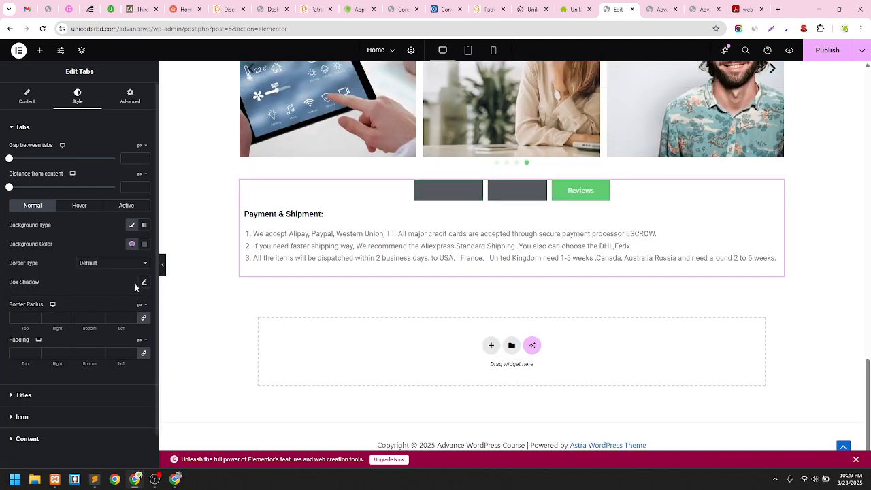
{"action": "left_click", "coordinate": [132, 244]}
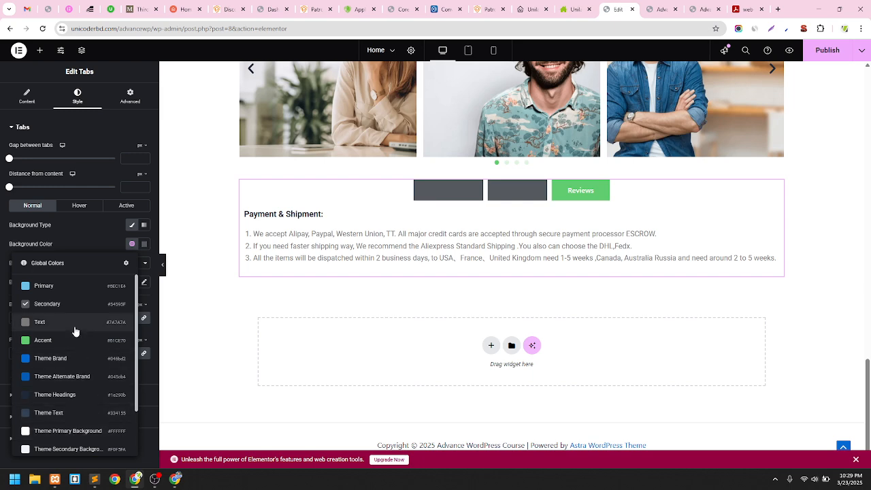
{"action": "scroll", "coordinate": [77, 322], "scroll_direction": "down", "scroll_amount": 1}
{"action": "scroll", "coordinate": [78, 320], "scroll_direction": "down", "scroll_amount": 1}
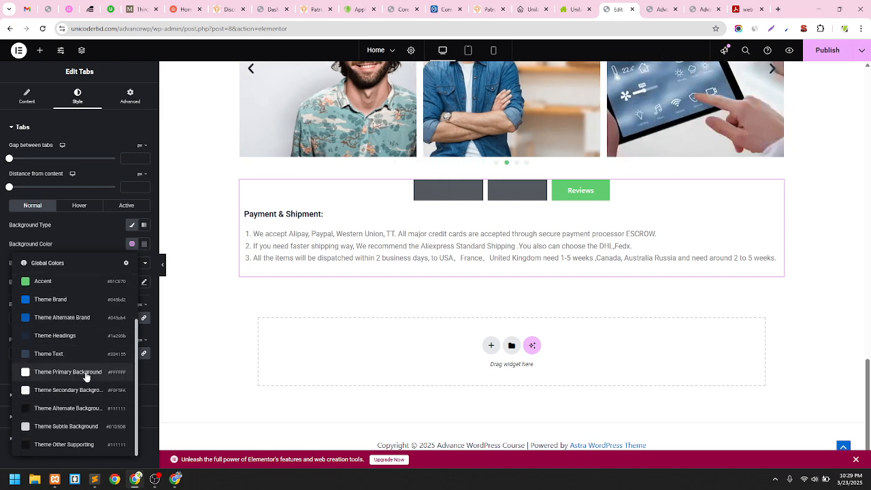
{"action": "left_click", "coordinate": [85, 431]}
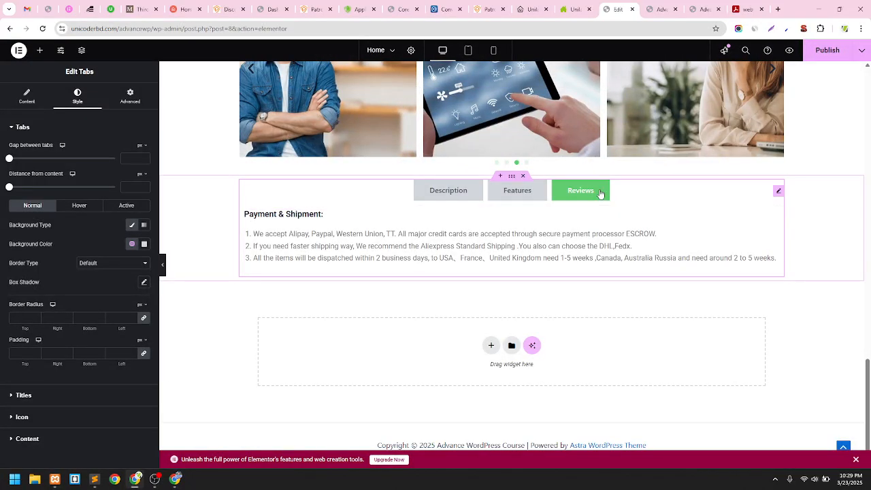
Give the tab content area a classic background using the global Theme Subtle Background color
{"action": "left_click", "coordinate": [43, 129]}
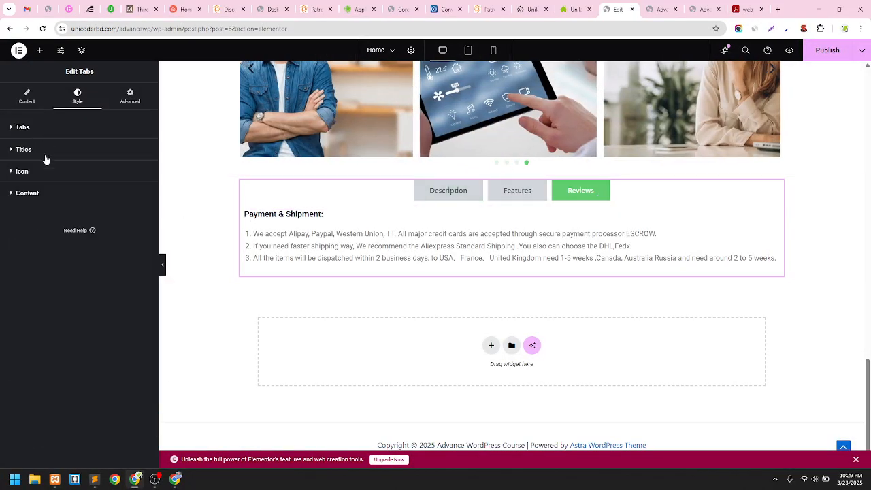
{"action": "left_click", "coordinate": [37, 197]}
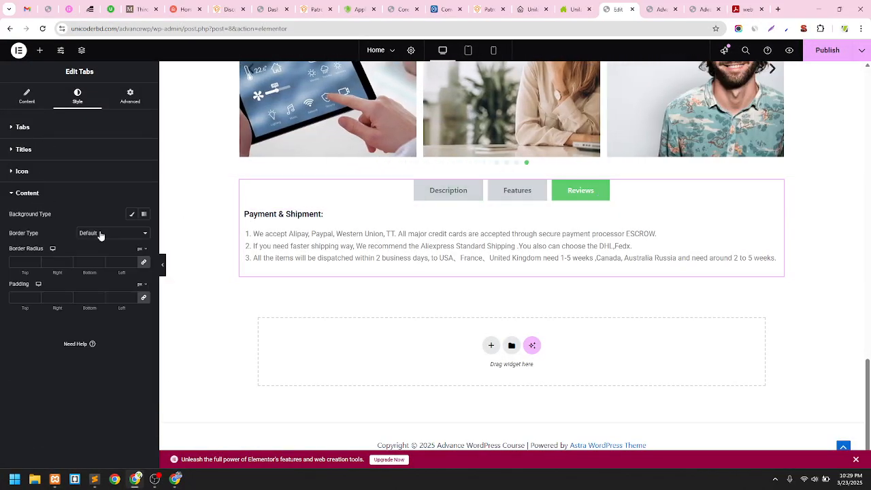
{"action": "left_click", "coordinate": [133, 216]}
{"action": "left_click", "coordinate": [132, 235]}
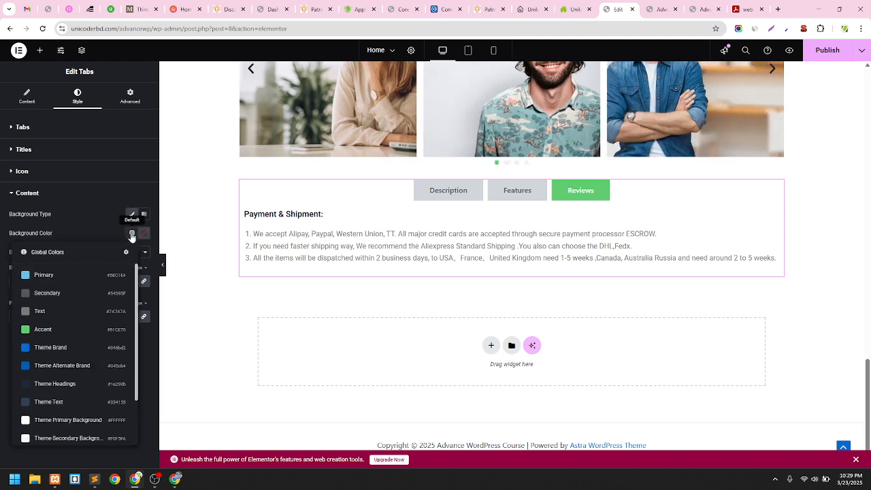
{"action": "scroll", "coordinate": [82, 361], "scroll_direction": "down", "scroll_amount": 2}
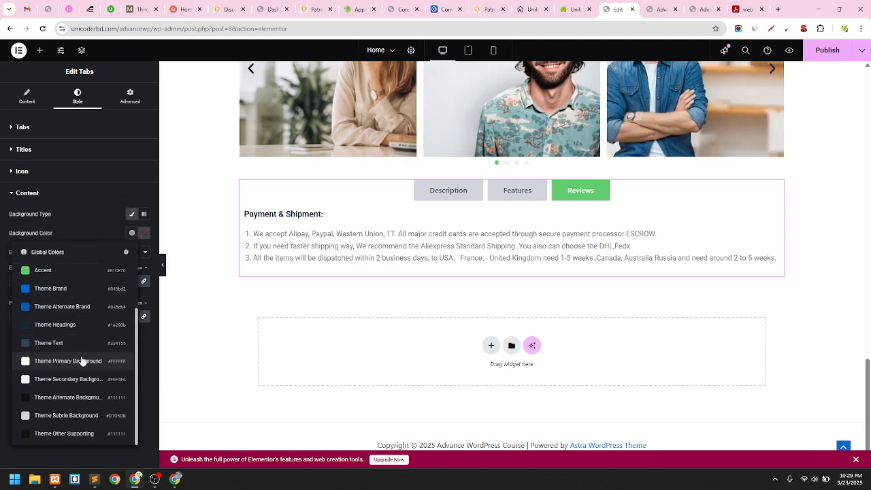
{"action": "left_click", "coordinate": [87, 416]}
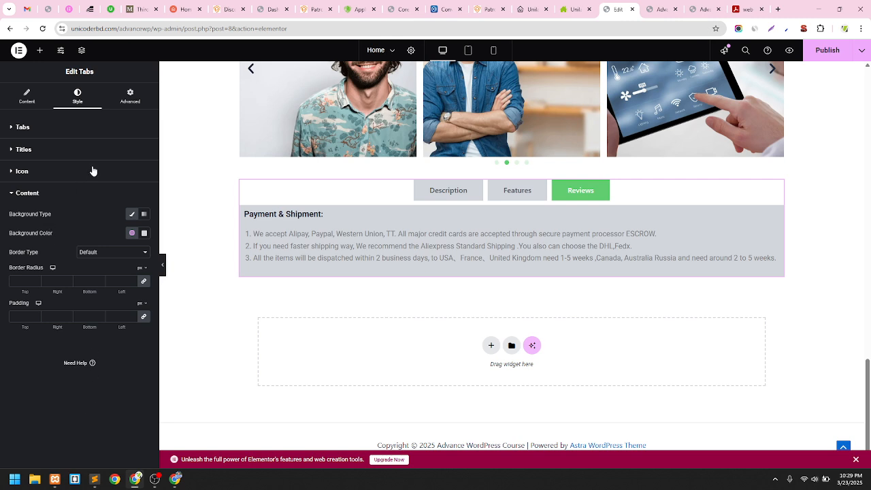
{"action": "left_click", "coordinate": [132, 234]}
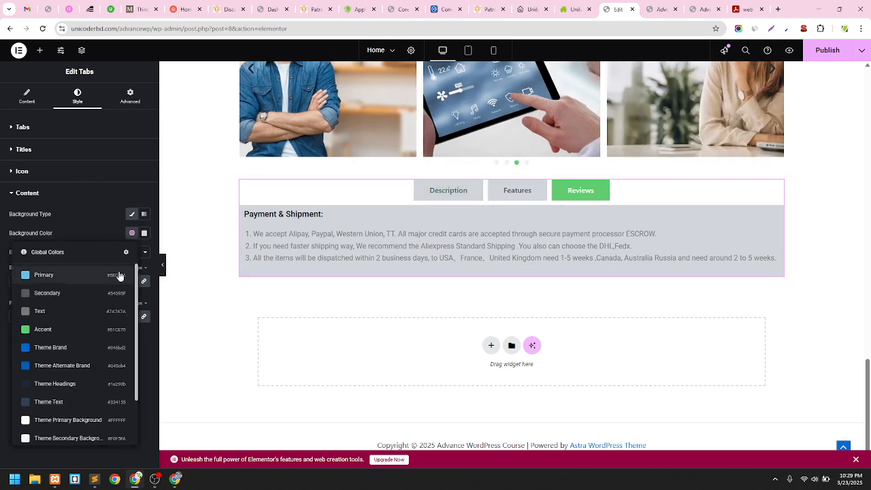
{"action": "left_click", "coordinate": [109, 233]}
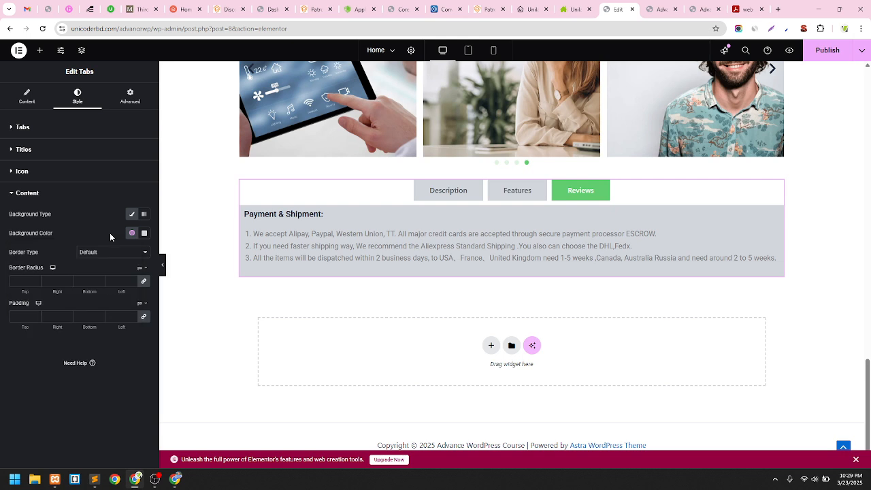
Set the tab content padding to 35 px on all sides and check it in the Description, Features and Reviews tabs
{"action": "left_click", "coordinate": [26, 317]}
{"action": "type", "text": "35"}
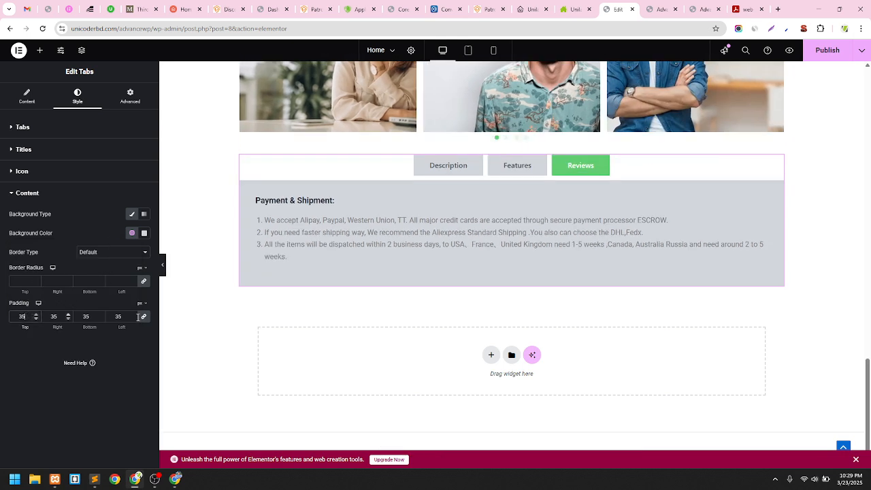
{"action": "left_click", "coordinate": [529, 171]}
{"action": "left_click", "coordinate": [469, 168]}
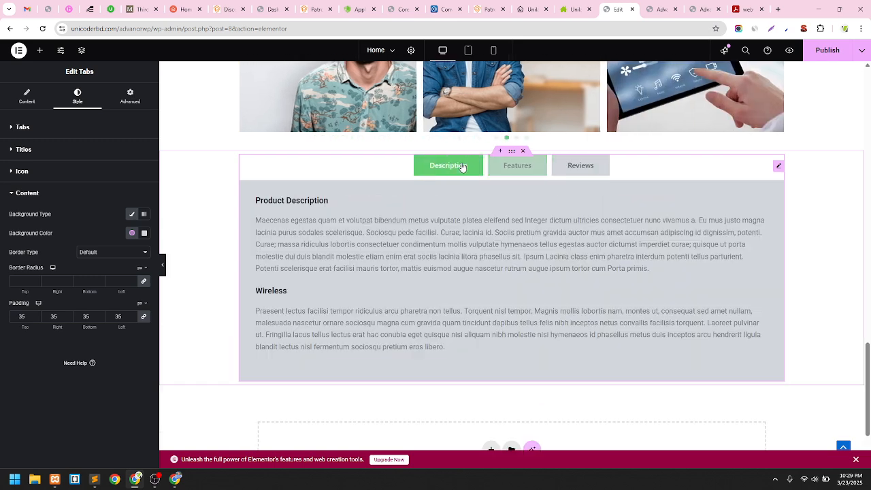
{"action": "left_click", "coordinate": [518, 167]}
{"action": "left_click", "coordinate": [573, 170]}
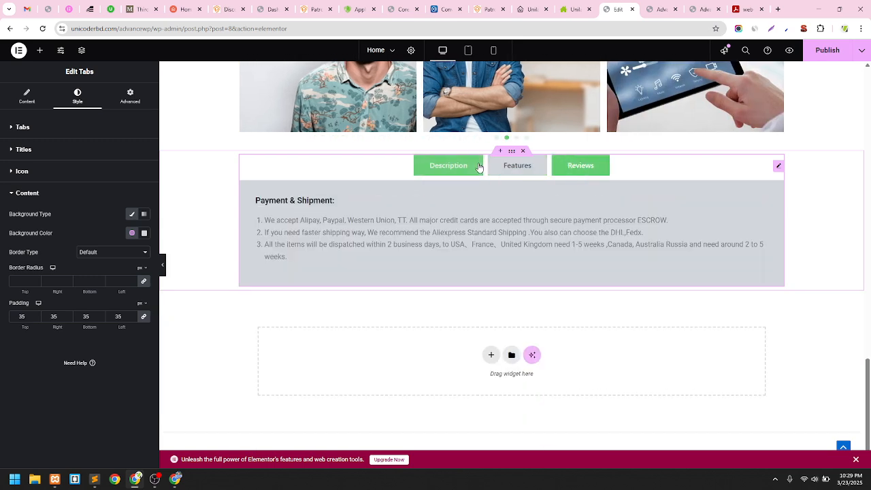
{"action": "left_click", "coordinate": [450, 167]}
{"action": "left_click", "coordinate": [582, 171]}
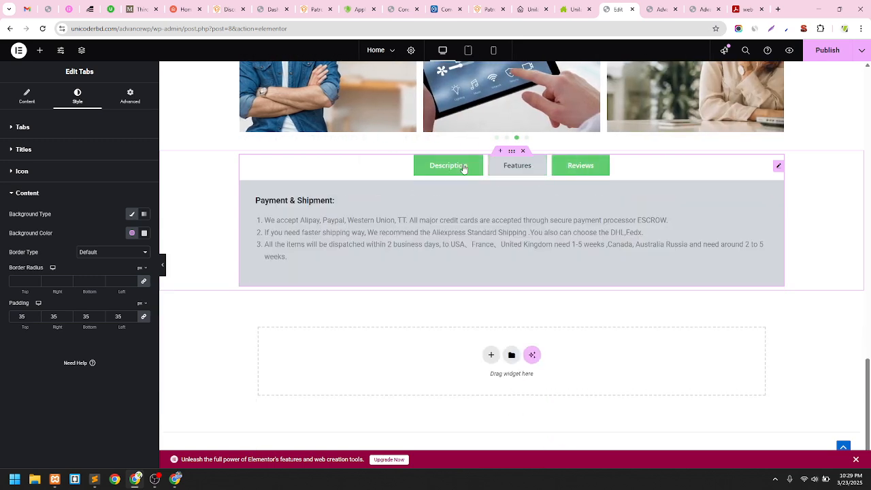
{"action": "left_click", "coordinate": [461, 169]}
Publish the Home page and check the styled Description, Features and Reviews tabs in the page preview
{"action": "left_click", "coordinate": [814, 60]}
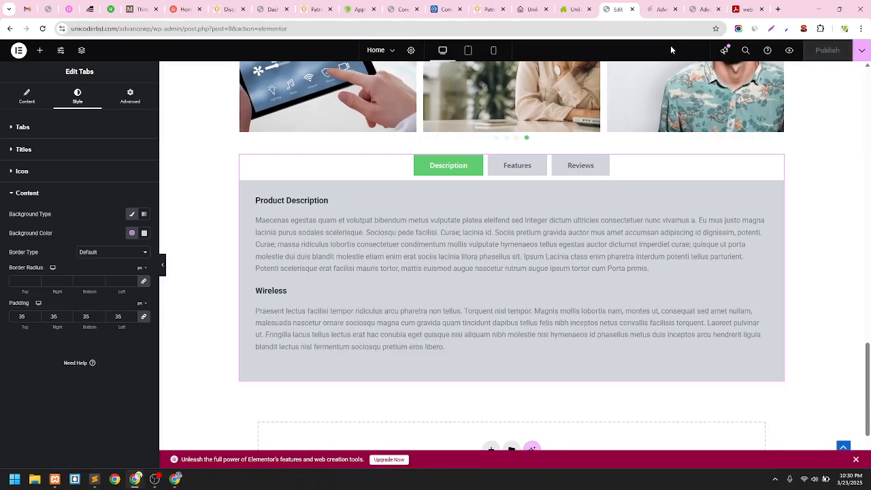
{"action": "left_click", "coordinate": [658, 10]}
{"action": "scroll", "coordinate": [556, 164], "scroll_direction": "down", "scroll_amount": 12}
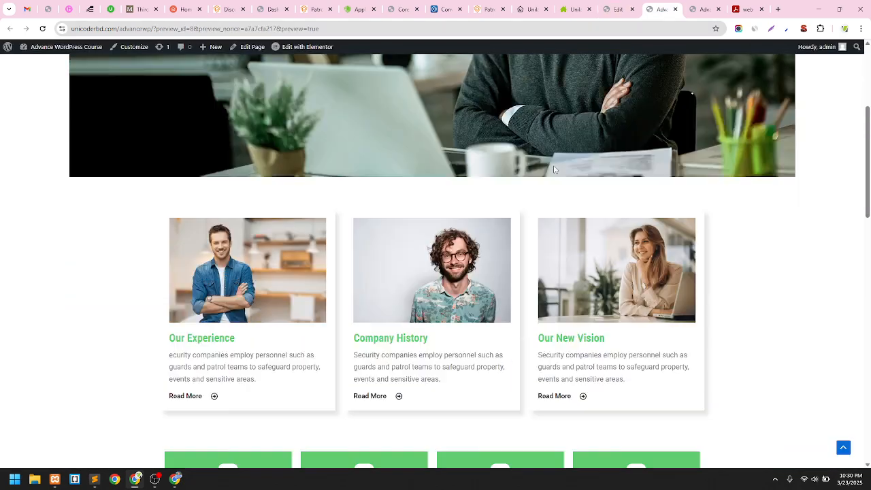
{"action": "scroll", "coordinate": [559, 168], "scroll_direction": "down", "scroll_amount": 10}
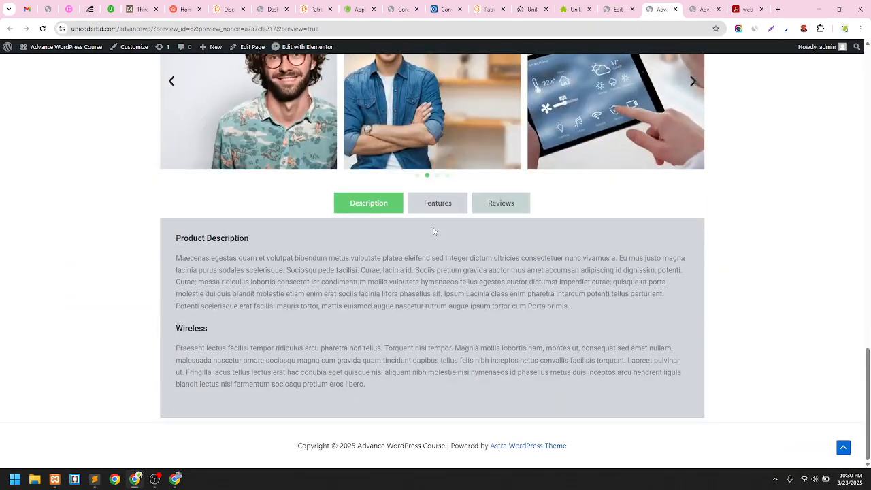
{"action": "left_click", "coordinate": [443, 203]}
{"action": "left_click", "coordinate": [363, 267]}
{"action": "left_click", "coordinate": [439, 203]}
{"action": "left_click", "coordinate": [504, 262]}
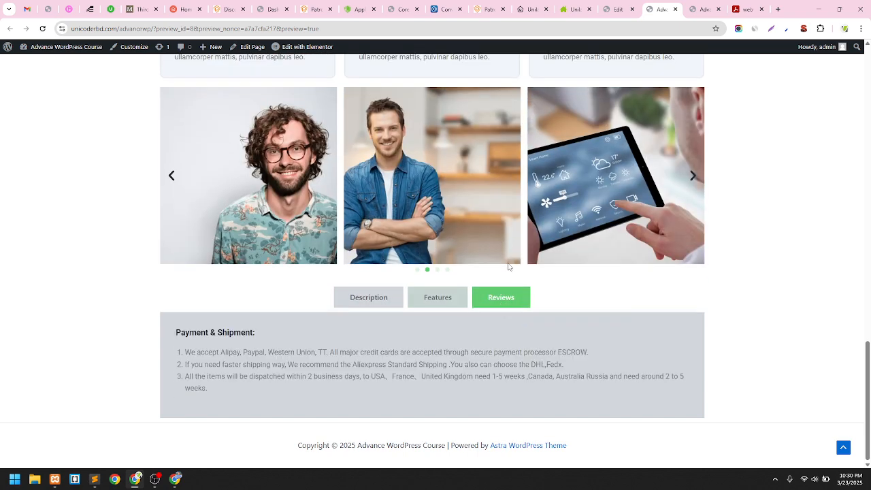
{"action": "left_click", "coordinate": [395, 301]}
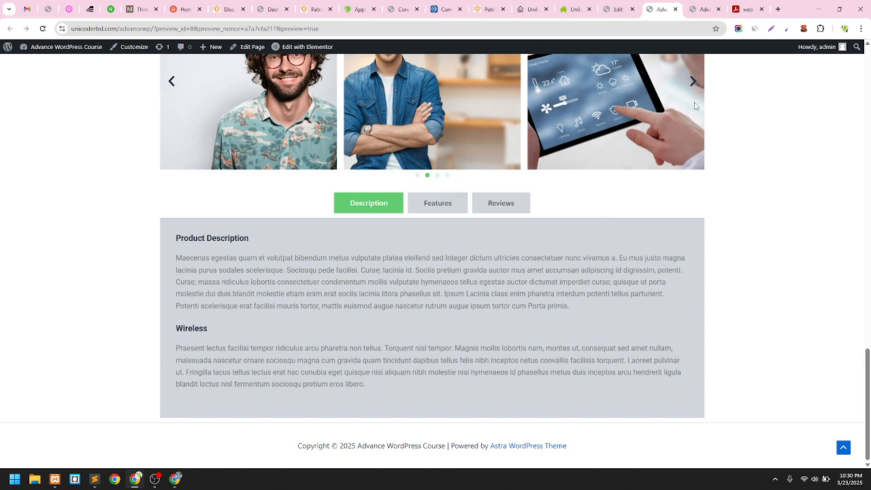
Return to the Elementor editor and try the tabs in the Before direction, justified to the start
{"action": "left_click", "coordinate": [625, 7]}
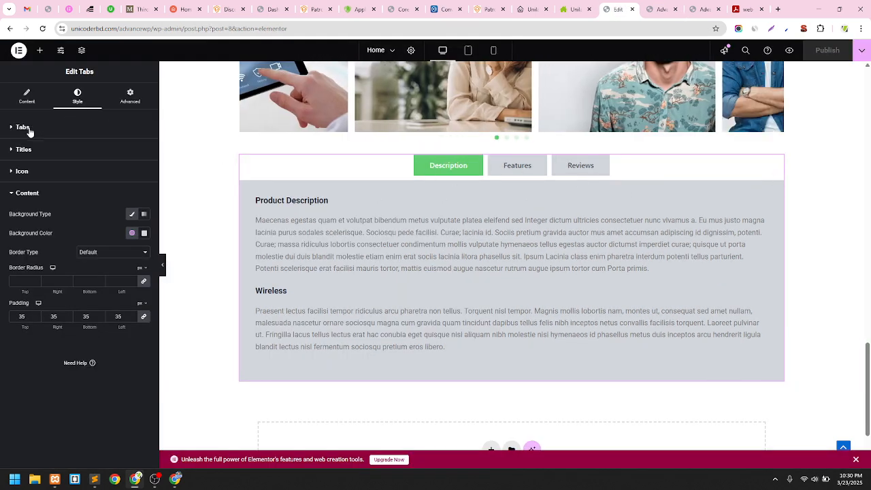
{"action": "left_click", "coordinate": [22, 193]}
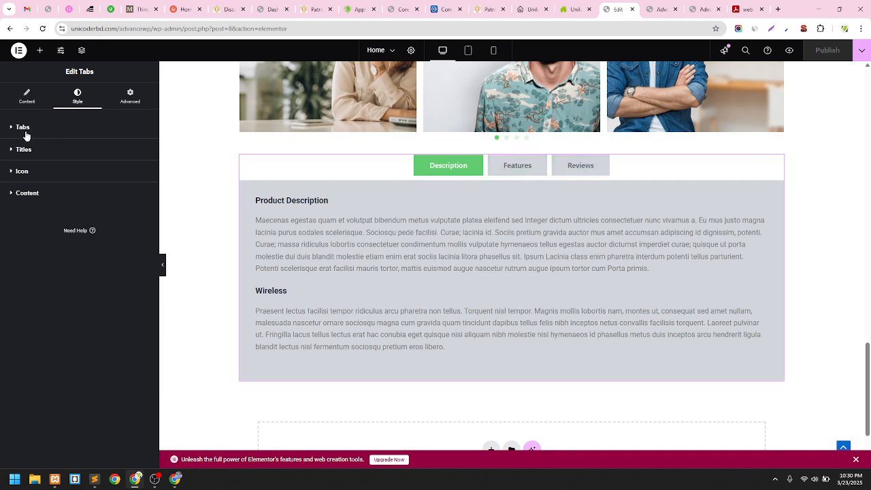
{"action": "left_click", "coordinate": [31, 129]}
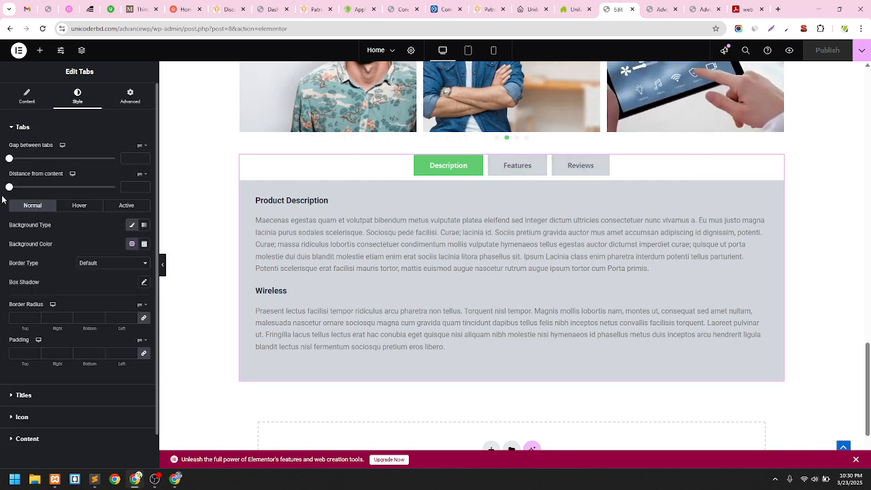
{"action": "left_click", "coordinate": [27, 93]}
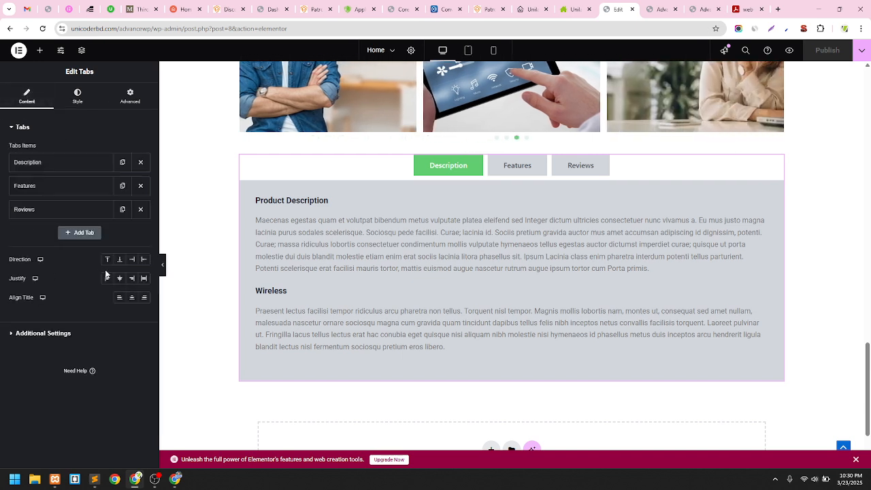
{"action": "left_click", "coordinate": [143, 262]}
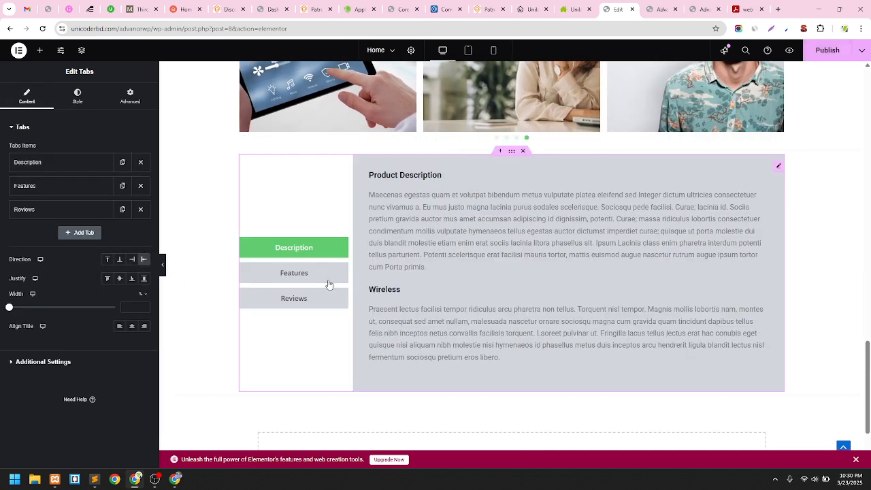
{"action": "left_click", "coordinate": [106, 280]}
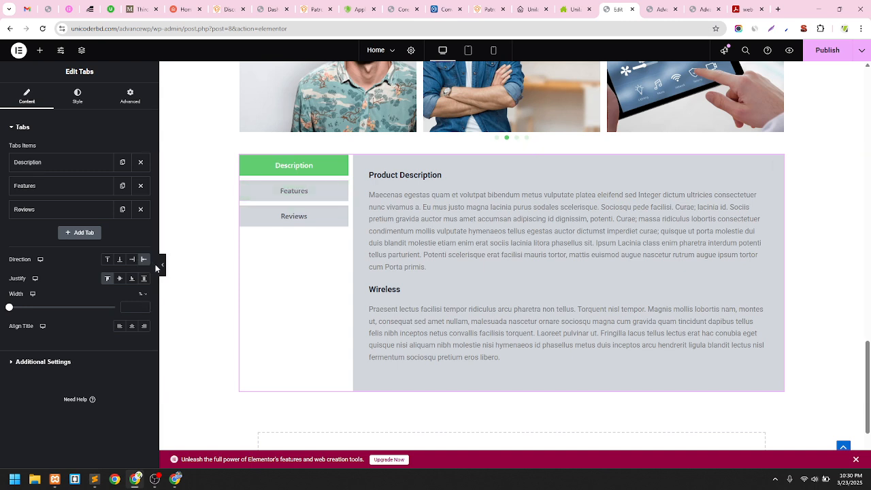
Place the tabs above the content, stretched across the widget's full width, and check each tab
{"action": "left_click", "coordinate": [109, 262]}
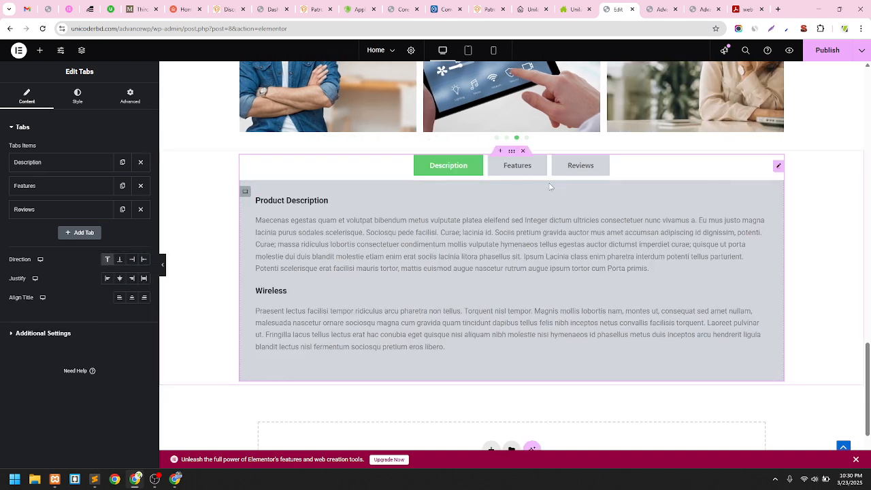
{"action": "left_click", "coordinate": [109, 279]}
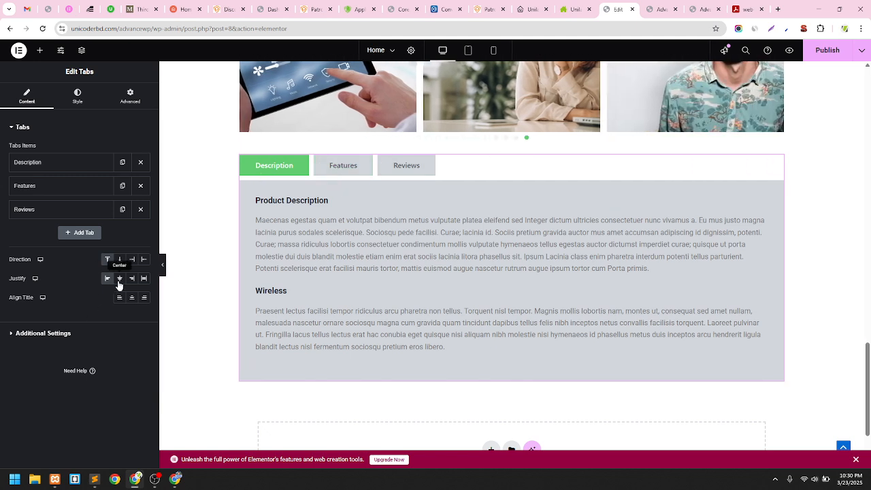
{"action": "left_click", "coordinate": [146, 280]}
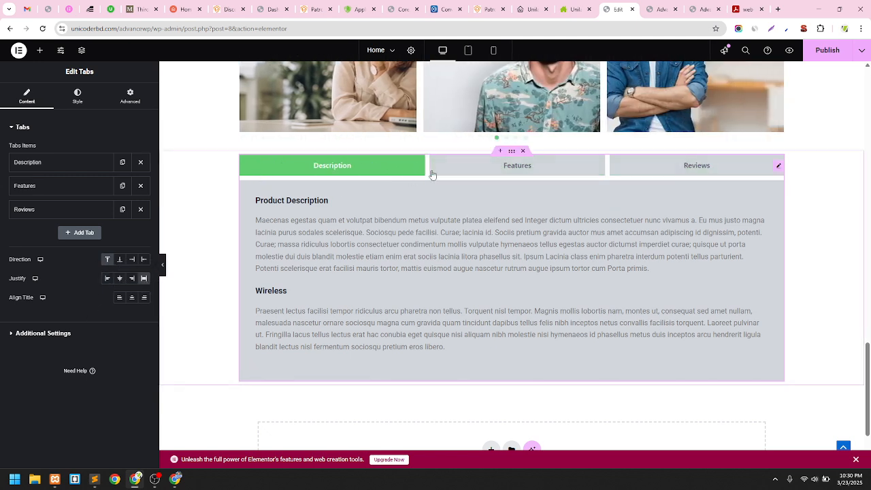
{"action": "left_click", "coordinate": [572, 167]}
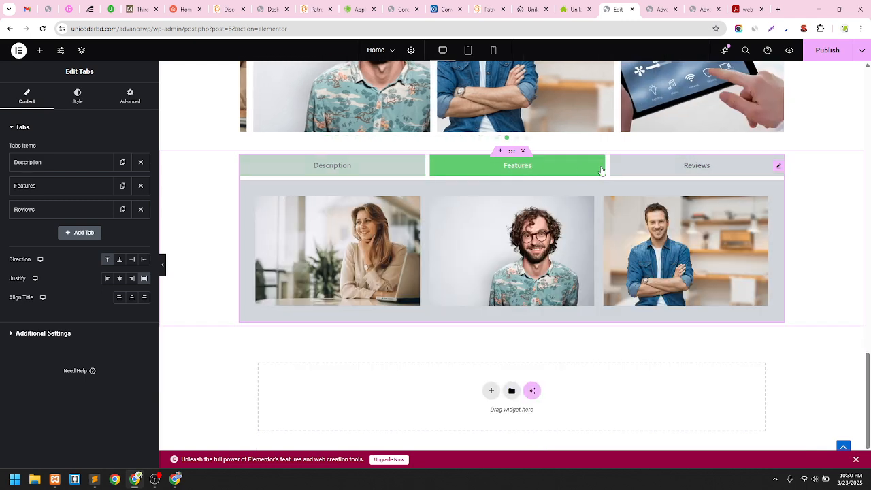
{"action": "left_click", "coordinate": [635, 168]}
{"action": "left_click", "coordinate": [366, 166]}
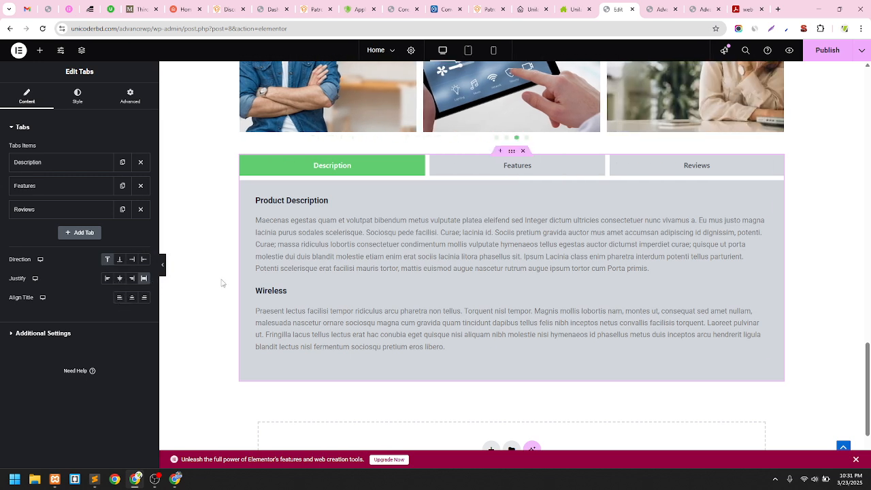
Try the tabs before, after and below the content, and place them back above it
{"action": "left_click", "coordinate": [144, 261]}
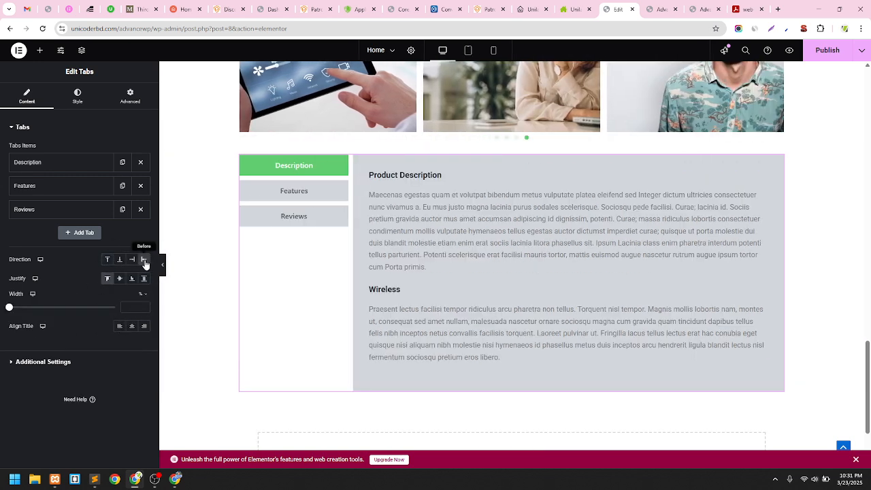
{"action": "left_click", "coordinate": [131, 261]}
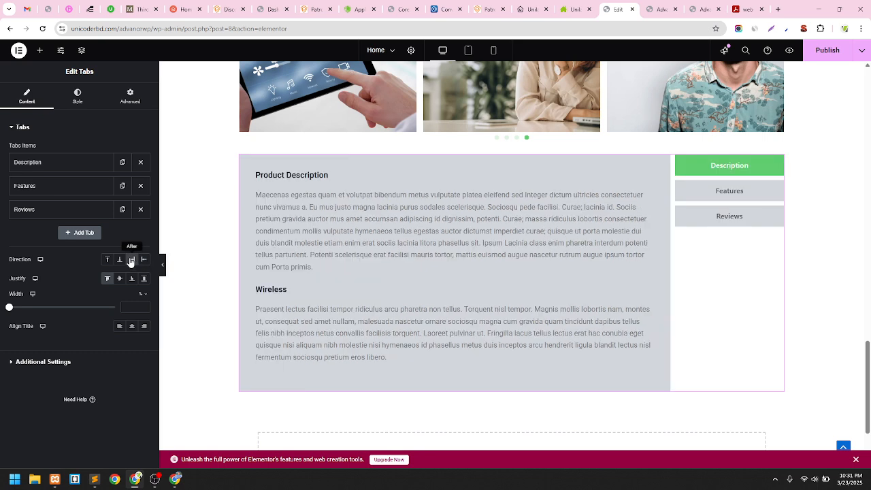
{"action": "left_click", "coordinate": [119, 264]}
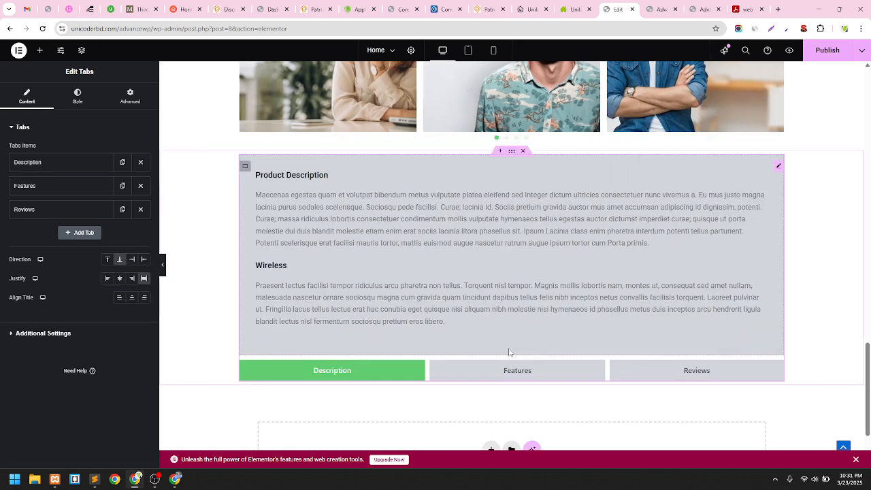
{"action": "left_click", "coordinate": [107, 260]}
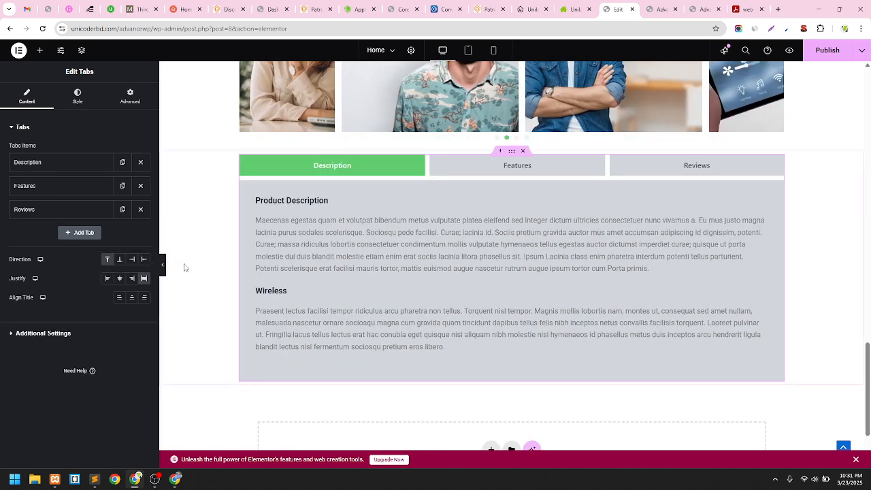
Try the start, center, end and stretch justifications for the tabs, and set them back to start
{"action": "left_click", "coordinate": [106, 281]}
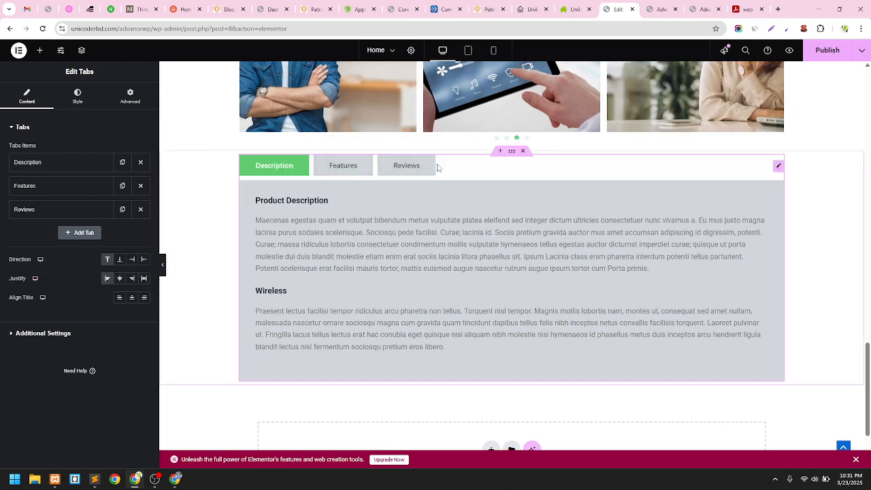
{"action": "left_click", "coordinate": [120, 279]}
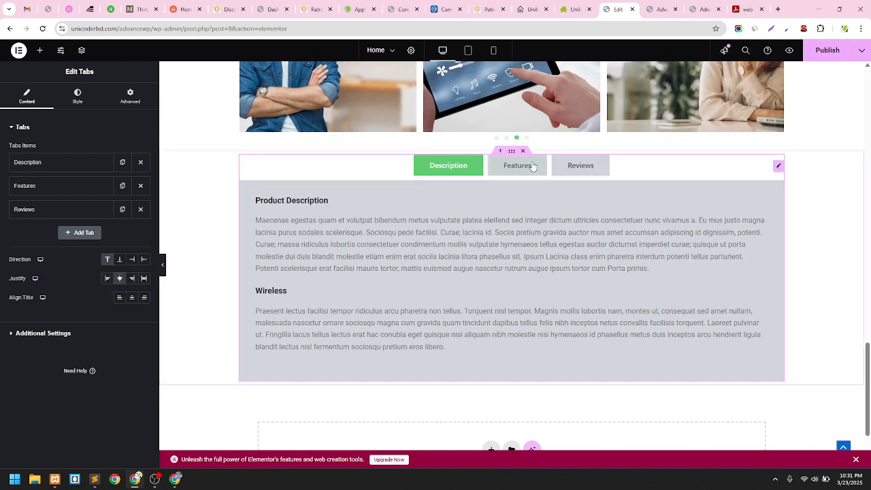
{"action": "left_click", "coordinate": [132, 279]}
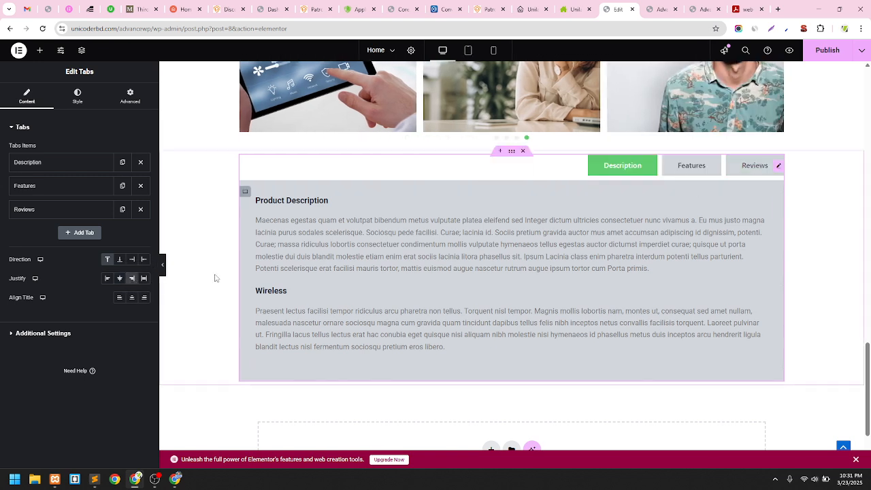
{"action": "left_click", "coordinate": [144, 280]}
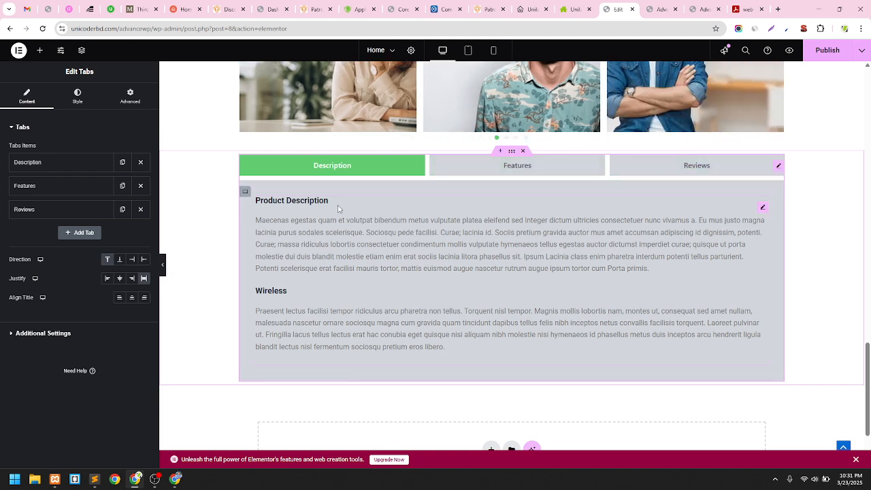
{"action": "left_click", "coordinate": [107, 279]}
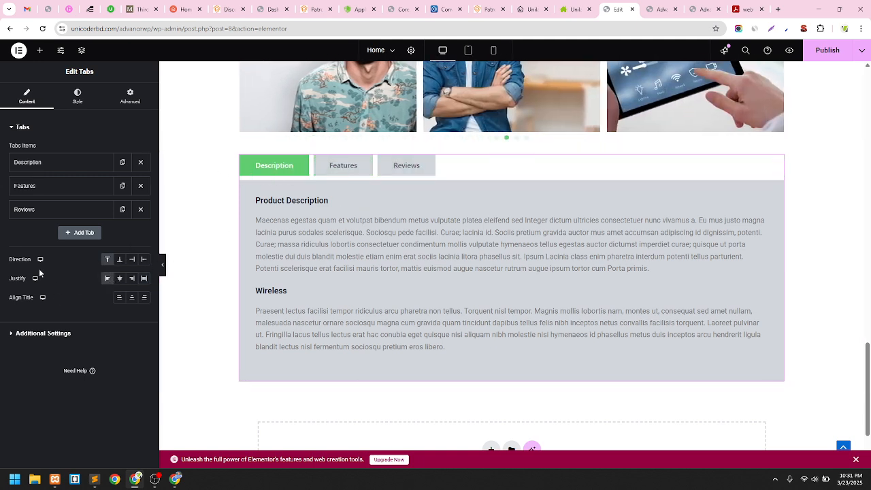
Open the Tabs widget's style settings and check the Google Meet call before returning to the Elementor editor
{"action": "left_click", "coordinate": [77, 102]}
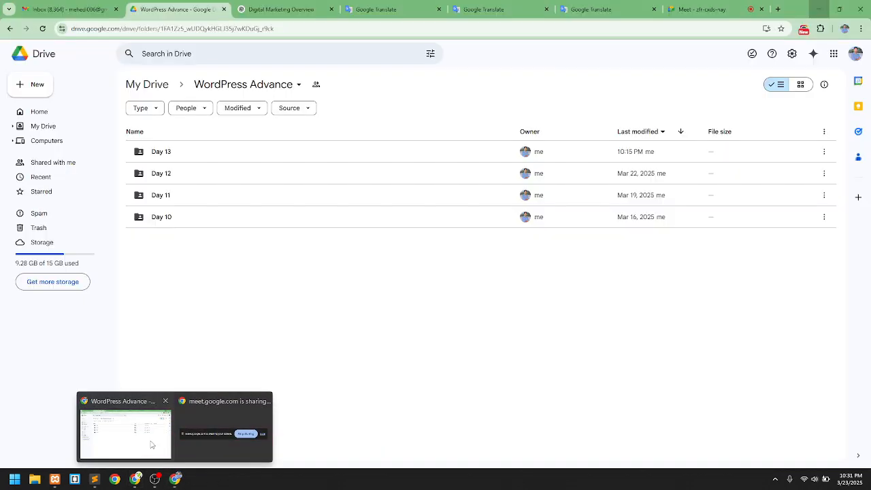
{"action": "left_click", "coordinate": [123, 429]}
{"action": "left_click", "coordinate": [749, 7]}
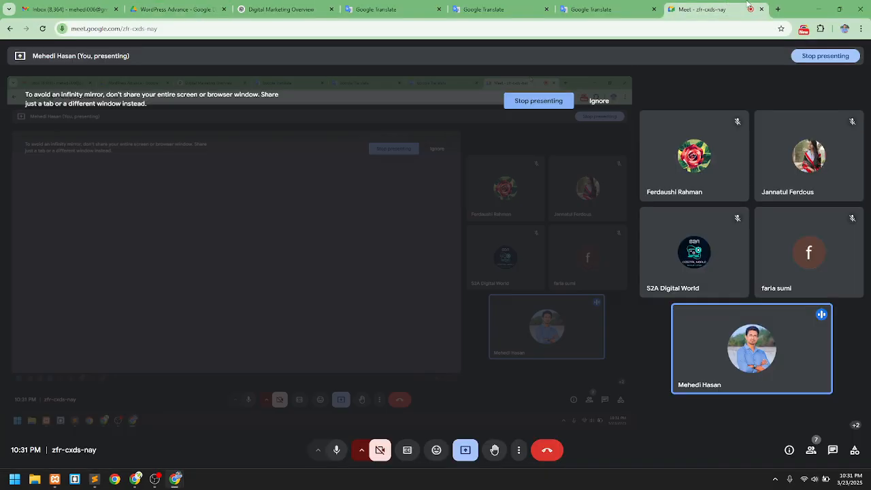
{"action": "key", "text": "alt+Tab"}
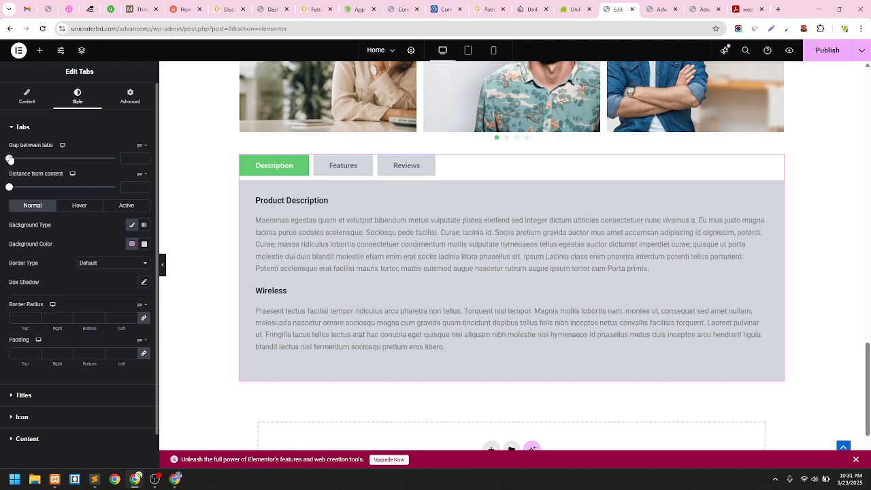
Set the gap between tabs to 2 px and the distance from content to 2 px
{"action": "mouse_move", "coordinate": [10, 159]}
{"action": "left_mouse_down"}
{"action": "mouse_move", "coordinate": [82, 161]}
{"action": "mouse_move", "coordinate": [10, 170]}
{"action": "left_mouse_up"}
{"action": "right_click", "coordinate": [9, 167]}
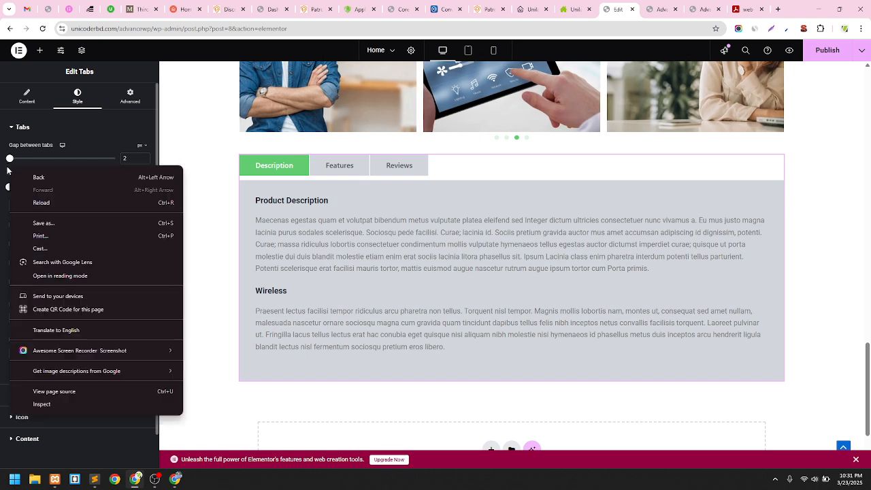
{"action": "left_click", "coordinate": [89, 141]}
{"action": "left_click", "coordinate": [107, 134]}
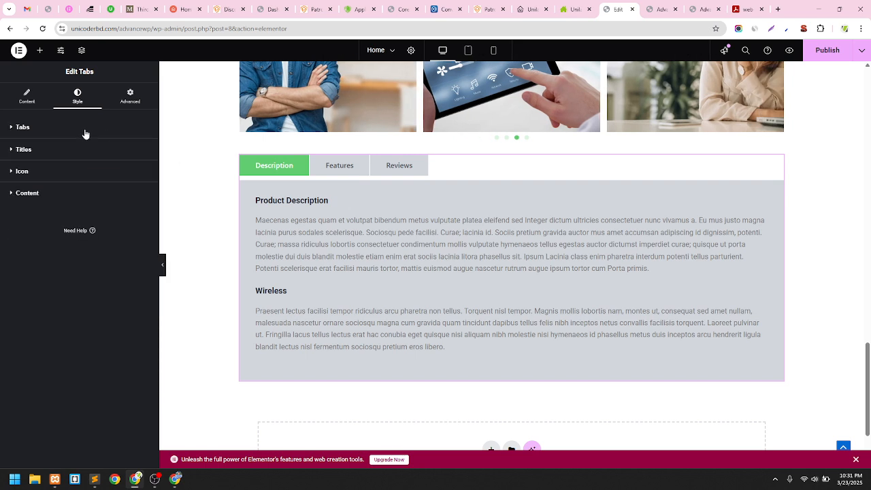
{"action": "left_click", "coordinate": [86, 134]}
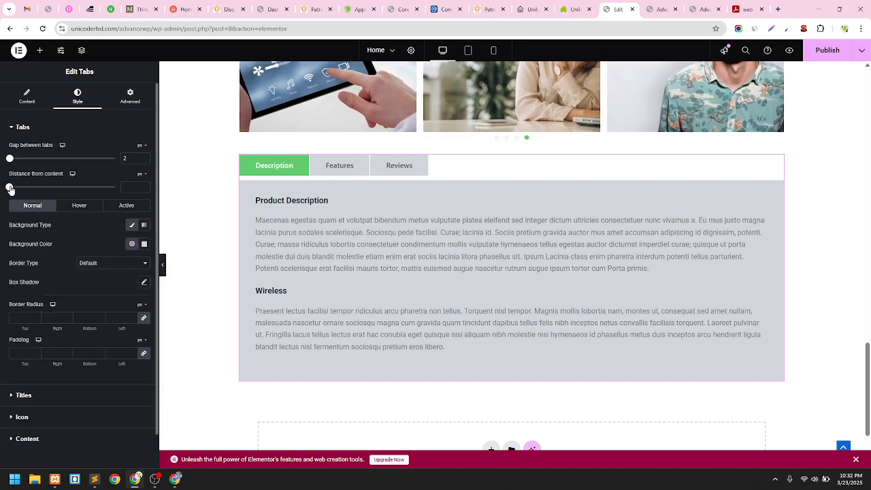
{"action": "mouse_move", "coordinate": [9, 189]}
{"action": "left_mouse_down"}
{"action": "mouse_move", "coordinate": [34, 190]}
{"action": "mouse_move", "coordinate": [11, 196]}
{"action": "left_mouse_up"}
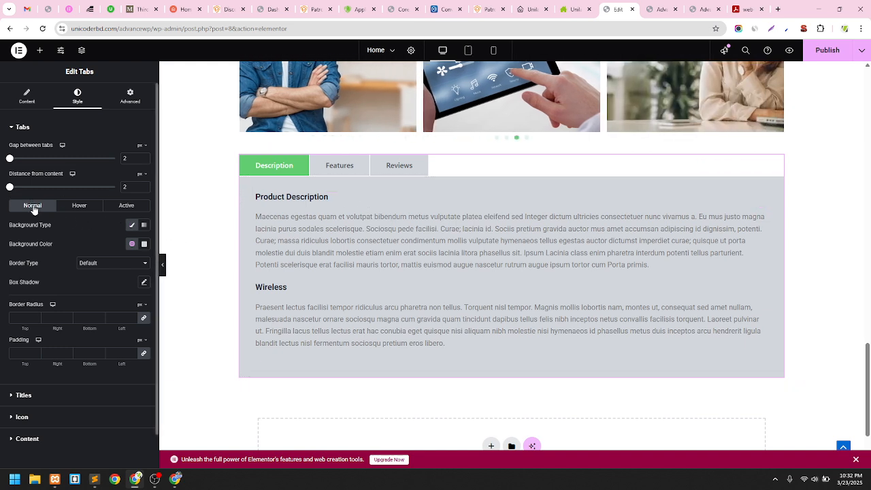
Try the Primary and Theme Brand global colors as the tabs' hover background
{"action": "left_click", "coordinate": [78, 208]}
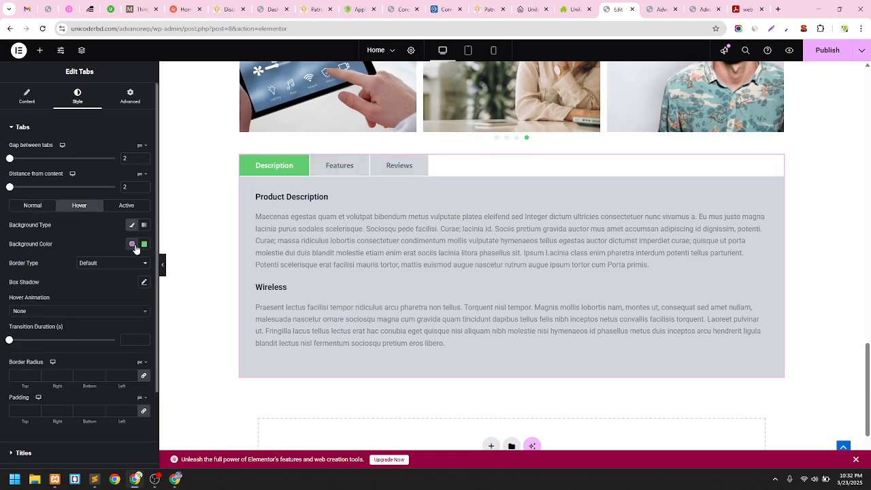
{"action": "left_click", "coordinate": [133, 245]}
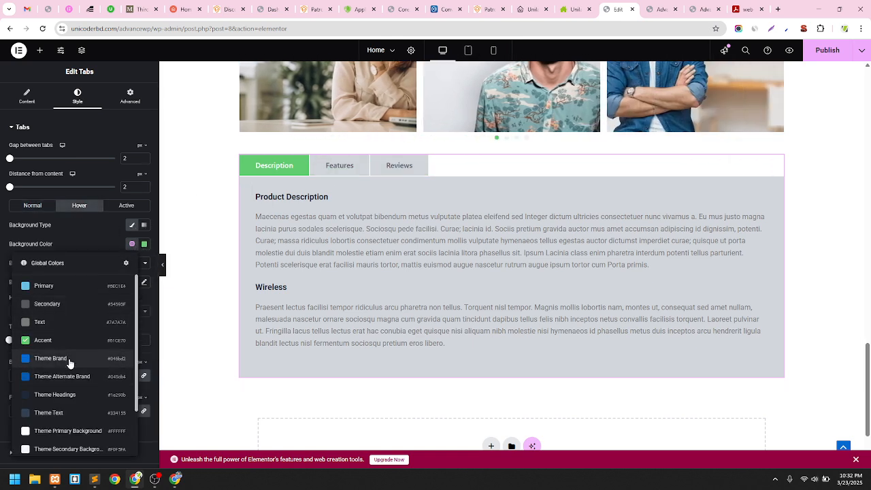
{"action": "left_click", "coordinate": [68, 287]}
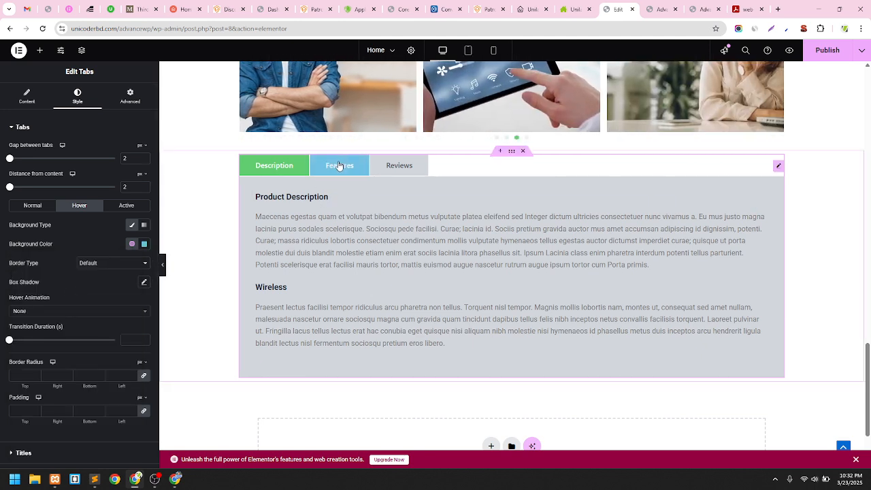
{"action": "left_click", "coordinate": [132, 243]}
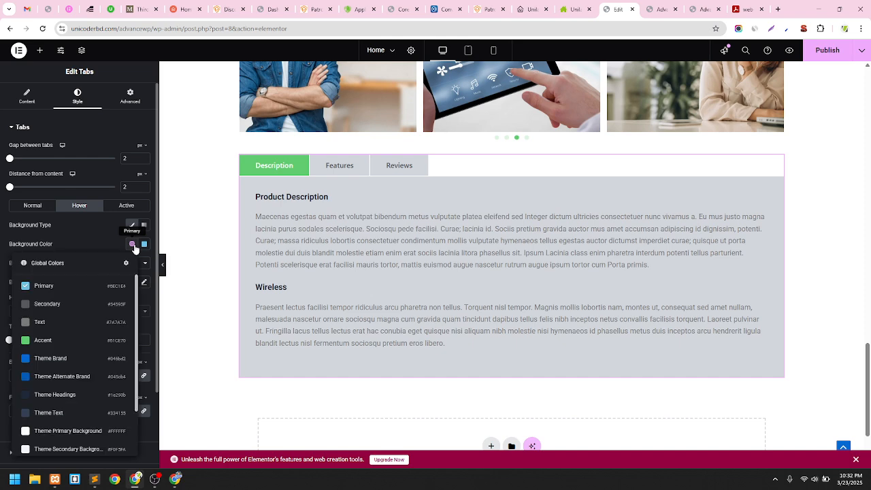
{"action": "left_click", "coordinate": [58, 358]}
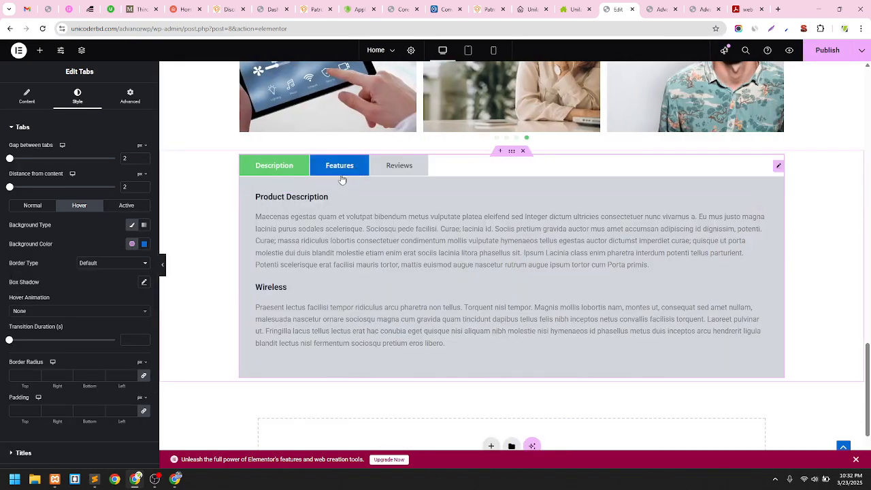
Show the tabs' Active state settings and examine the tabs on the Uniland Submit Property page for comparison
{"action": "left_click", "coordinate": [136, 206]}
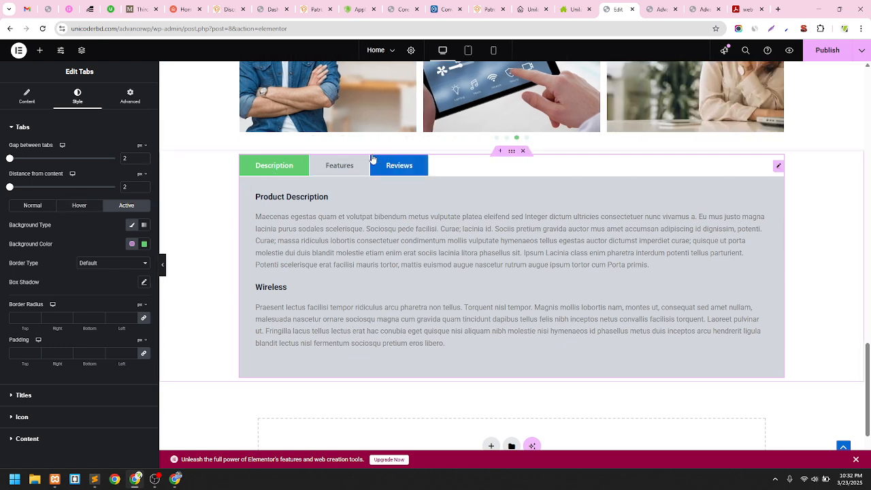
{"action": "left_click", "coordinate": [529, 8]}
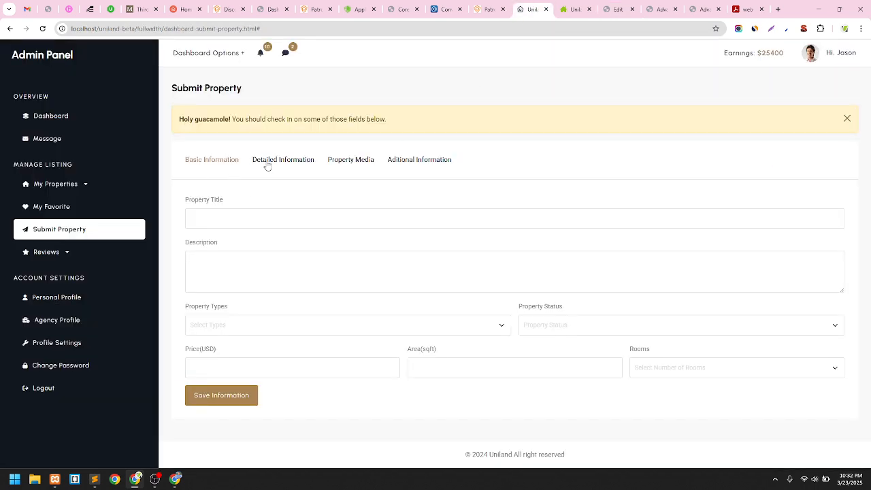
{"action": "left_click", "coordinate": [271, 165]}
{"action": "left_click", "coordinate": [351, 162]}
{"action": "left_click", "coordinate": [415, 160]}
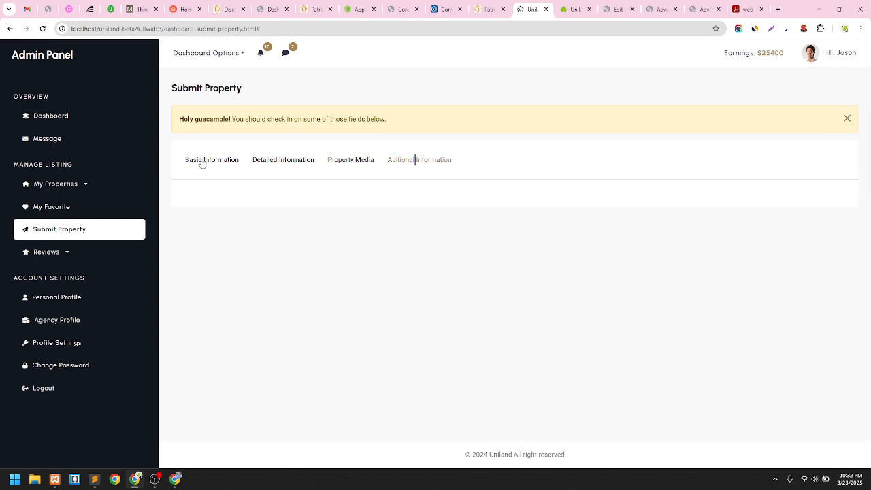
{"action": "left_click", "coordinate": [202, 164]}
{"action": "left_click", "coordinate": [616, 9]}
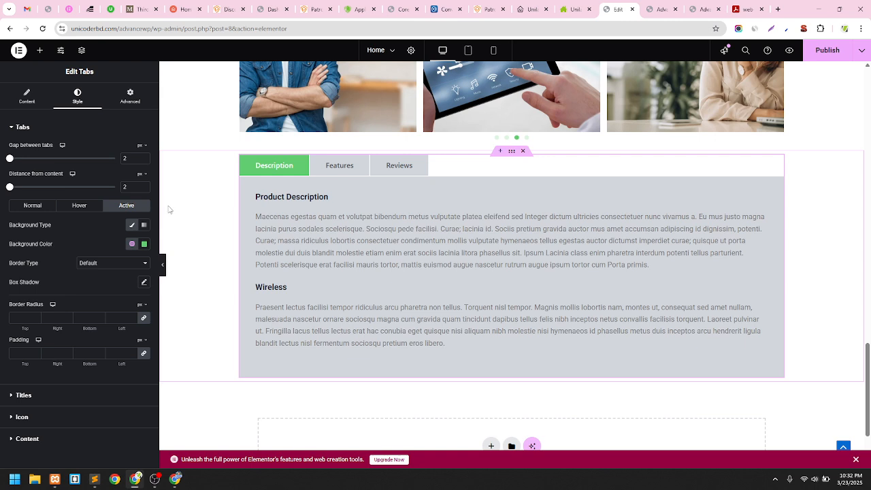
Try the tabs' Normal background cleared and with the semi-transparent color #D1D5DB87, and clear it again
{"action": "left_click", "coordinate": [29, 211]}
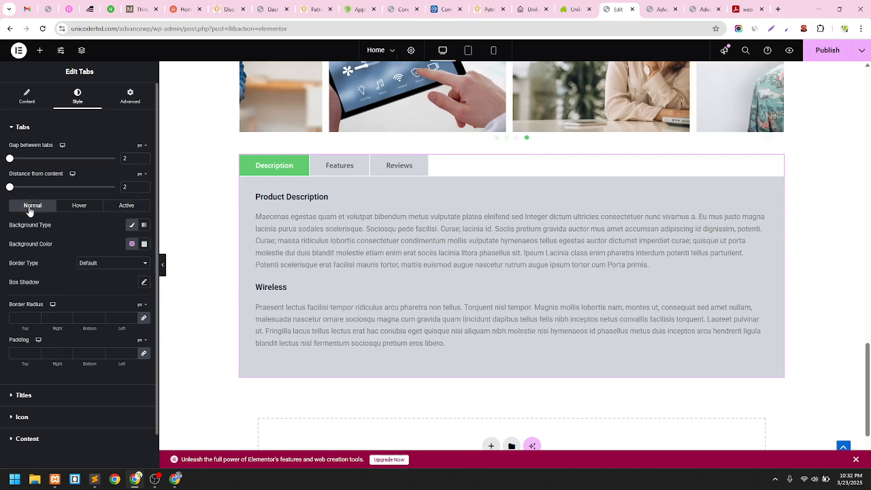
{"action": "left_click", "coordinate": [144, 244]}
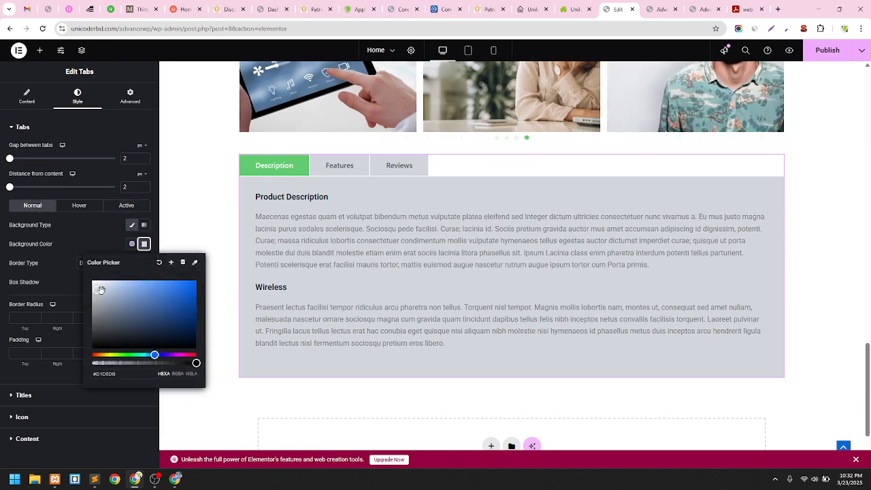
{"action": "left_click", "coordinate": [163, 265]}
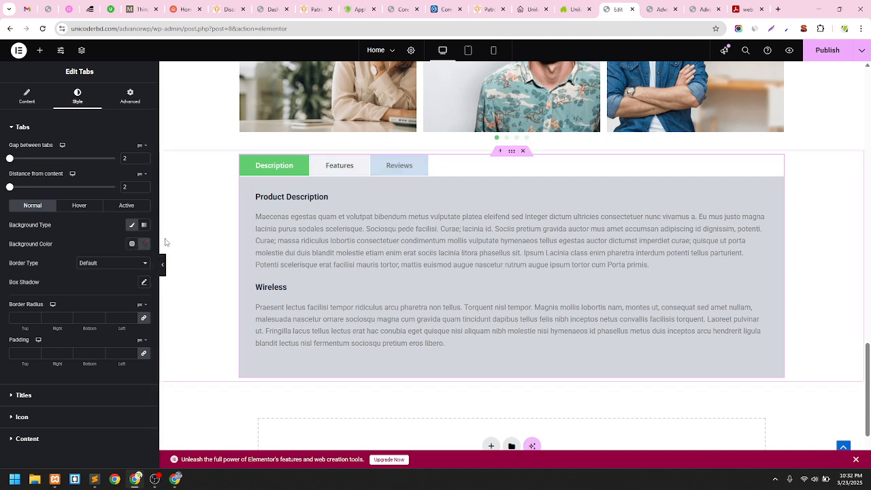
{"action": "left_click", "coordinate": [142, 248]}
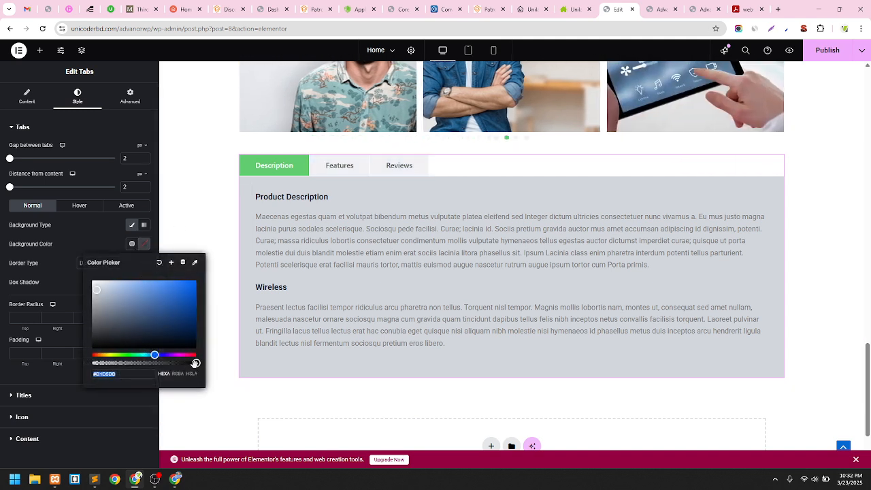
{"action": "left_click_drag", "start_coordinate": [196, 363], "coordinate": [143, 243]}
{"action": "left_click", "coordinate": [143, 244]}
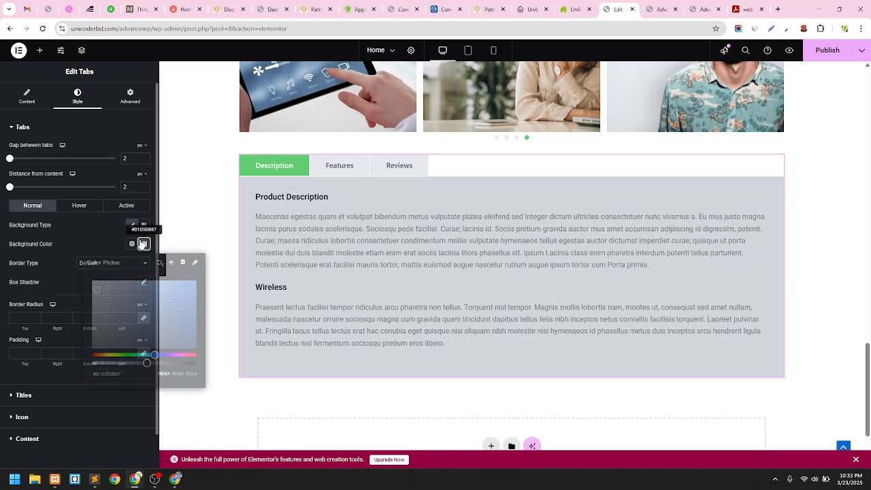
{"action": "left_click", "coordinate": [161, 264]}
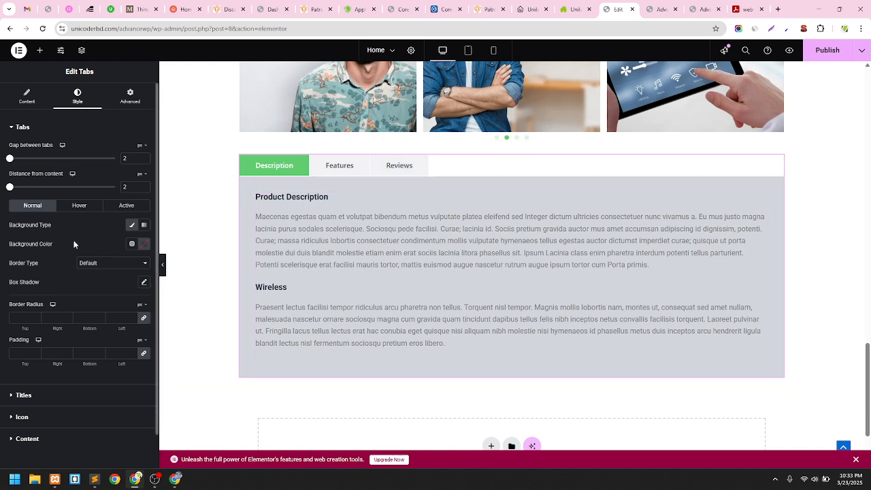
Set the tabs' Normal background to the fully transparent color #D1D5DB00
{"action": "left_click", "coordinate": [144, 244]}
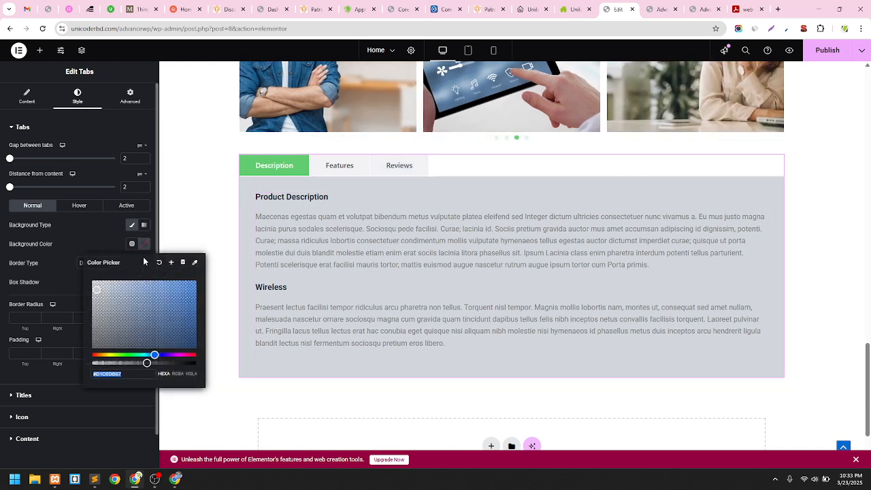
{"action": "left_click_drag", "start_coordinate": [147, 363], "coordinate": [85, 370]}
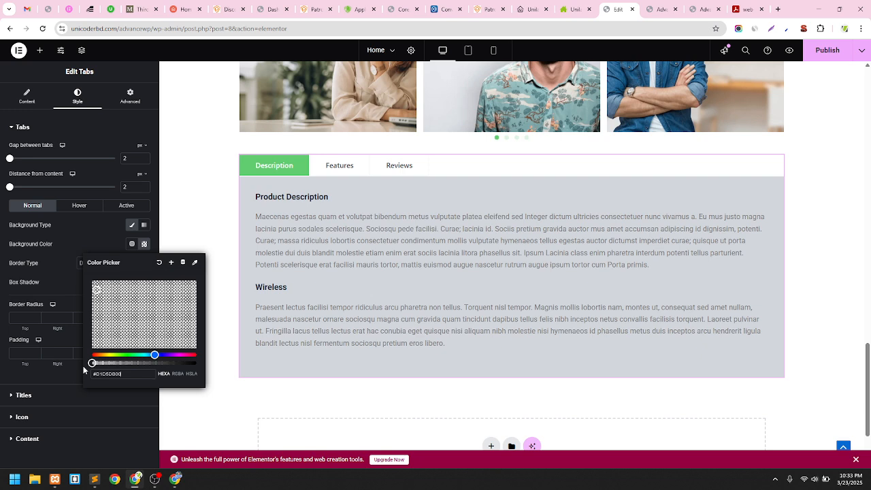
{"action": "left_click", "coordinate": [145, 244]}
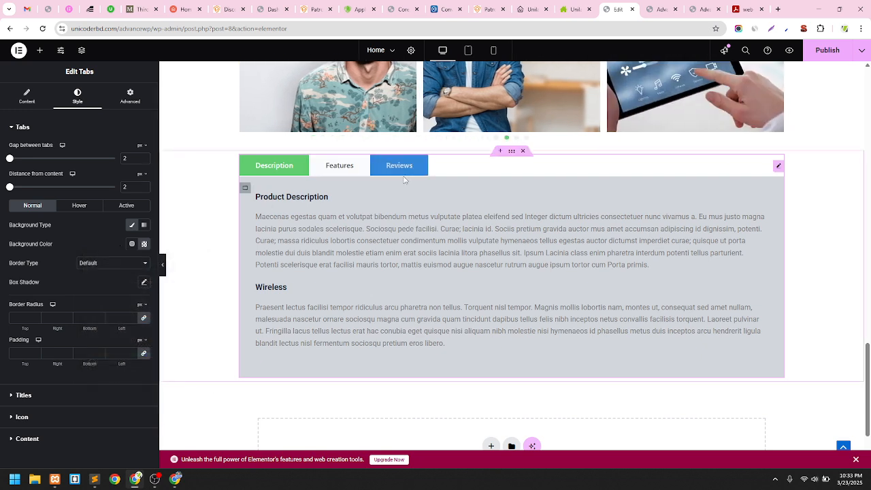
Clear the tabs' hover background color and set it to the fully transparent #61CE7000
{"action": "left_click", "coordinate": [80, 207]}
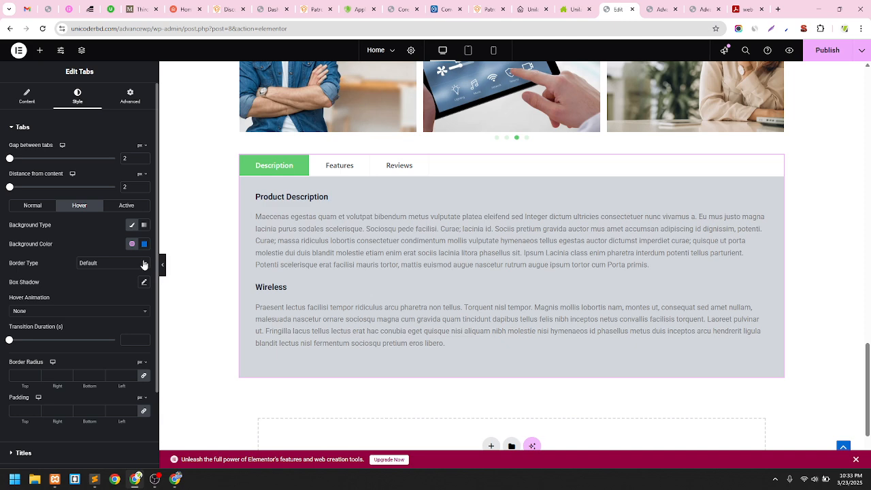
{"action": "left_click", "coordinate": [145, 245]}
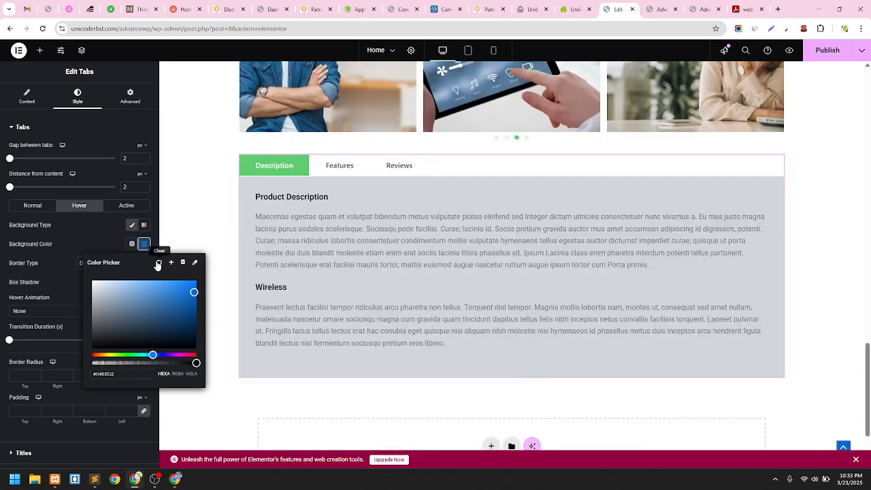
{"action": "left_click", "coordinate": [159, 263]}
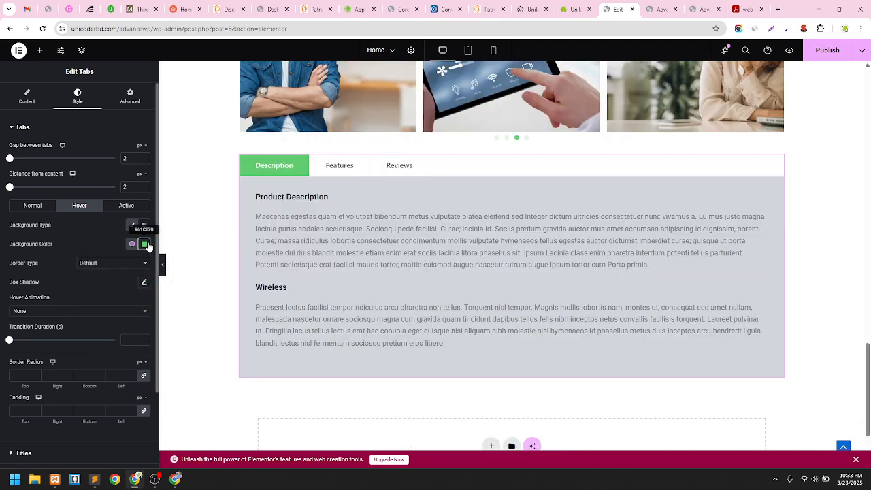
{"action": "left_click", "coordinate": [143, 244]}
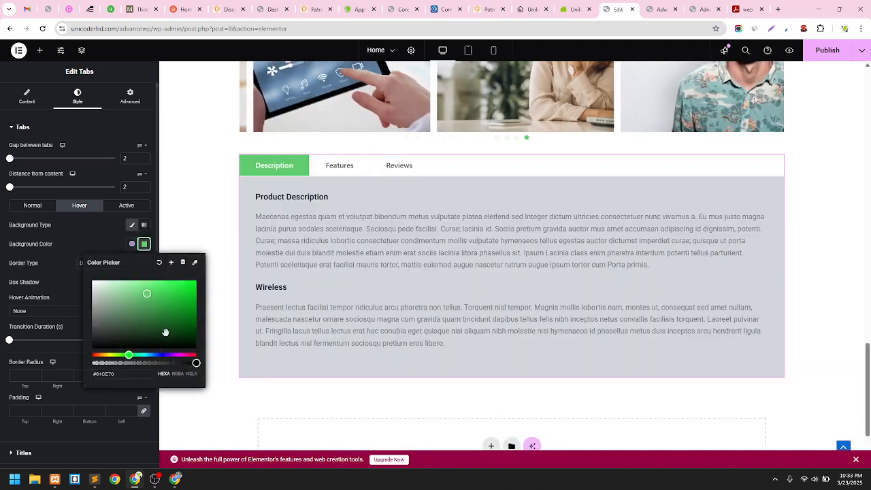
{"action": "left_click_drag", "start_coordinate": [196, 363], "coordinate": [72, 364]}
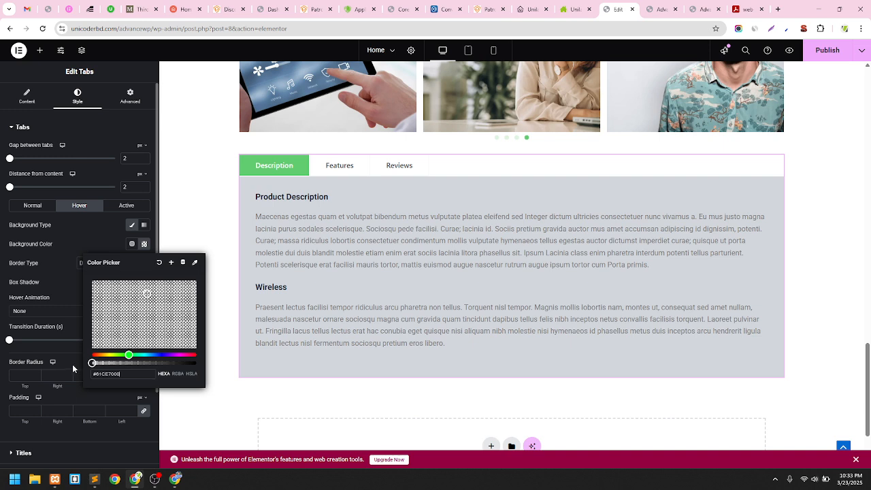
Set the tab titles' Hover color to the global Accent color
{"action": "left_click", "coordinate": [84, 240]}
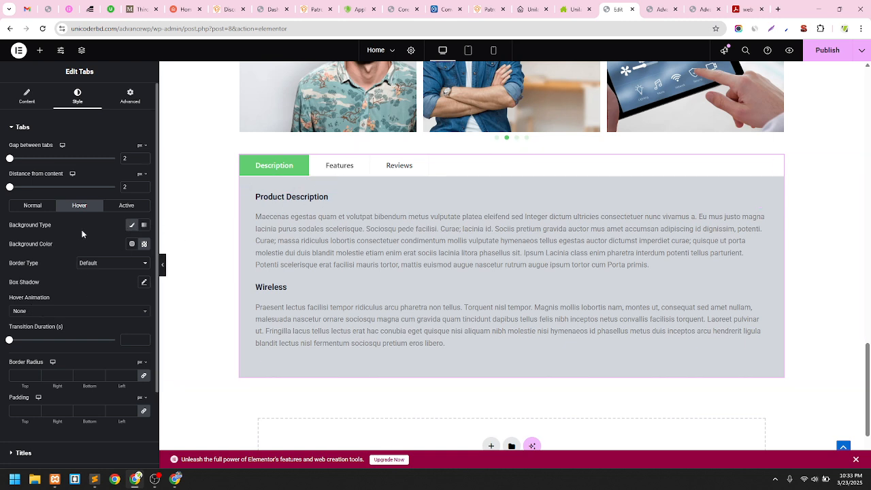
{"action": "scroll", "coordinate": [86, 229], "scroll_direction": "down", "scroll_amount": 3}
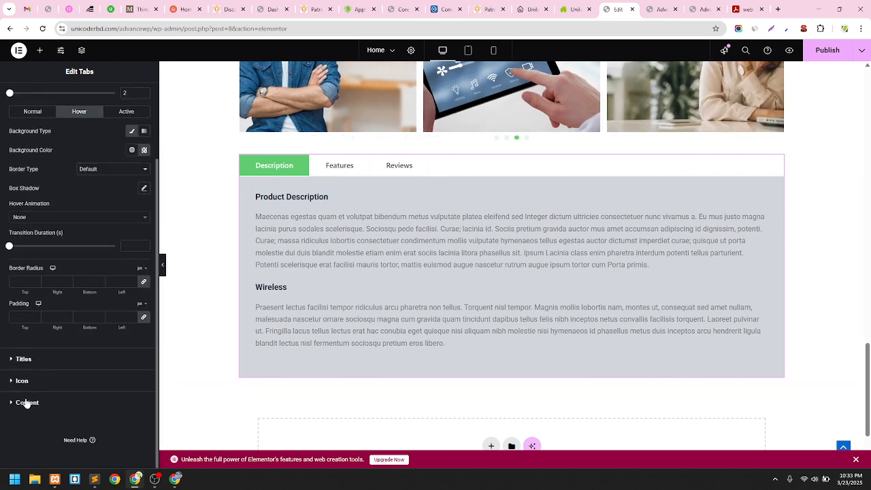
{"action": "left_click", "coordinate": [28, 403]}
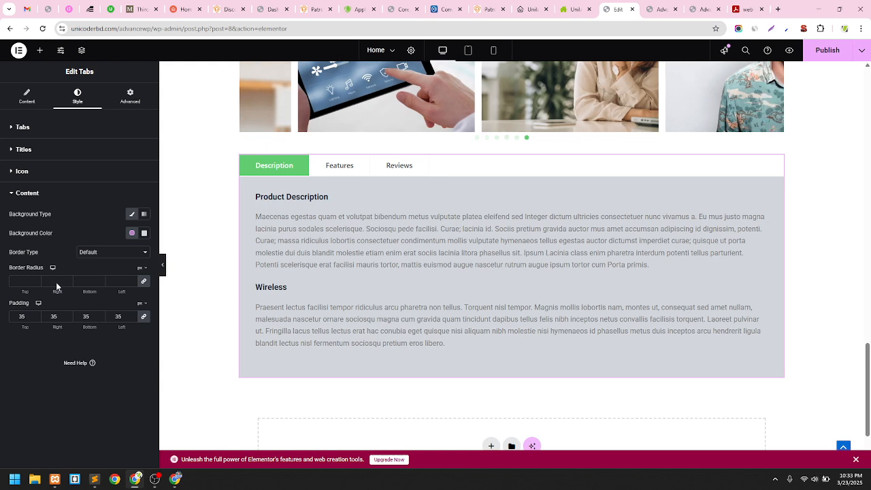
{"action": "left_click", "coordinate": [40, 129]}
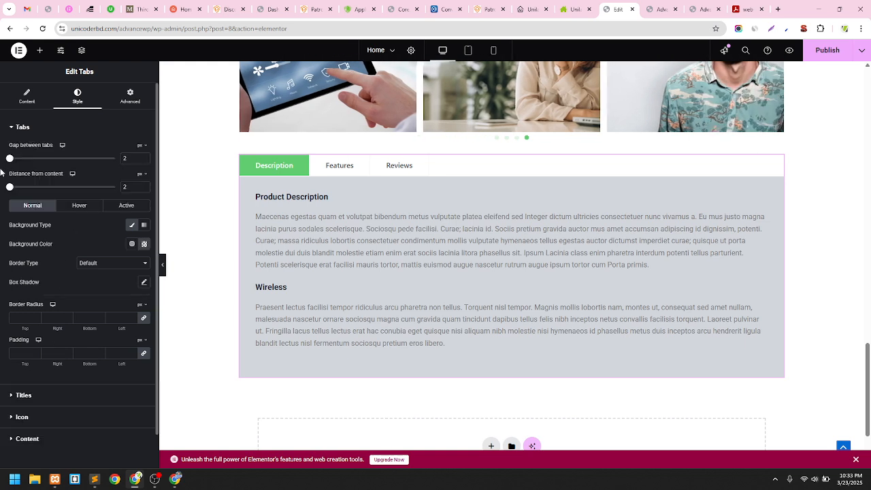
{"action": "left_click", "coordinate": [32, 132]}
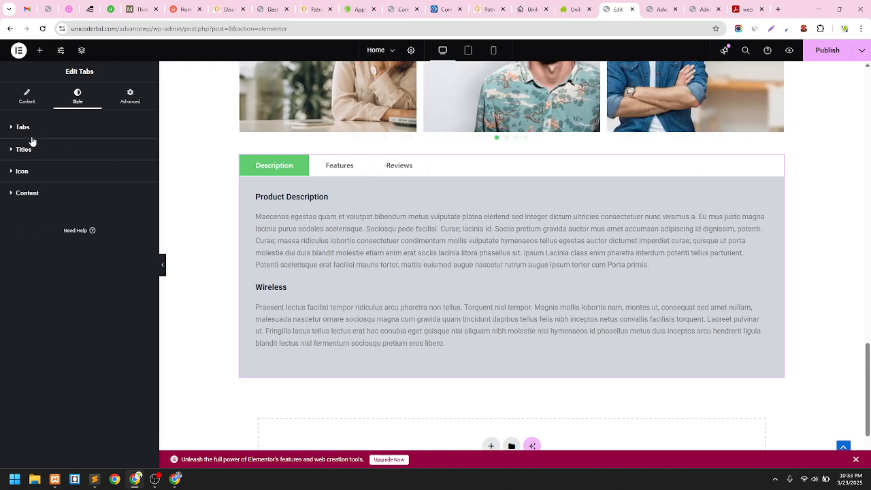
{"action": "left_click", "coordinate": [39, 151]}
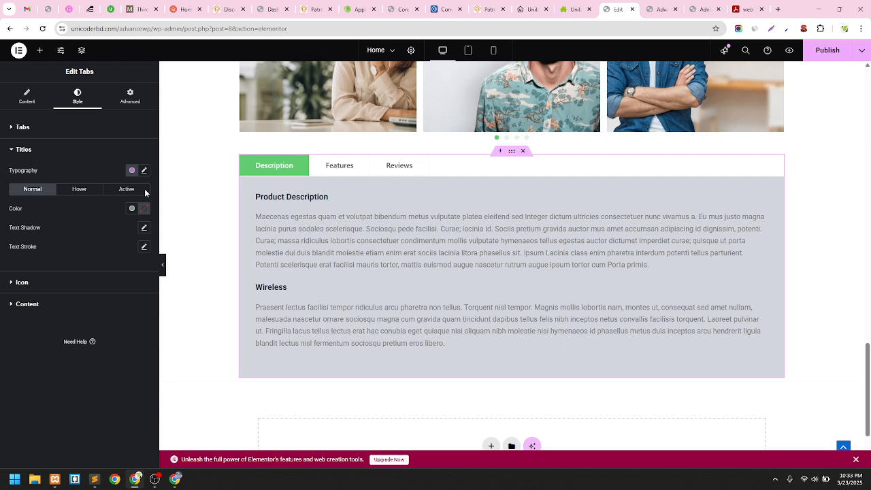
{"action": "left_click", "coordinate": [79, 189]}
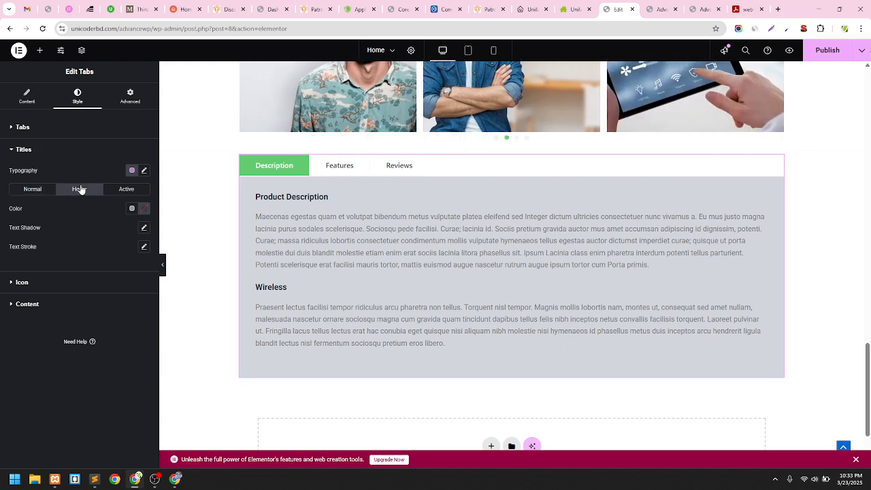
{"action": "left_click", "coordinate": [132, 209]}
{"action": "left_click", "coordinate": [58, 313]}
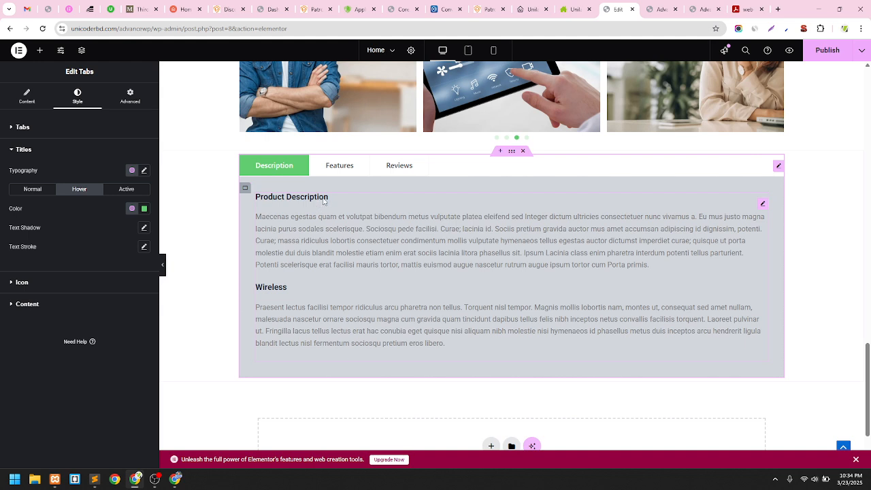
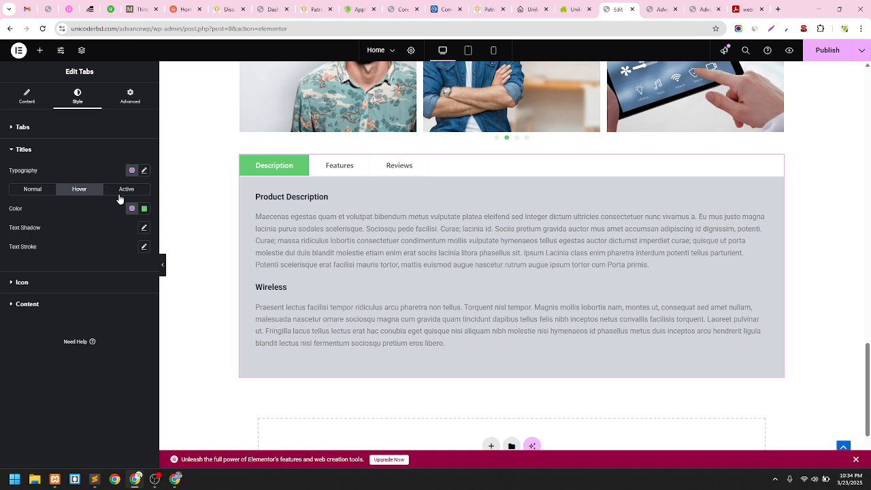
Set the tab titles' Active color to the global Accent color
{"action": "left_click", "coordinate": [27, 129]}
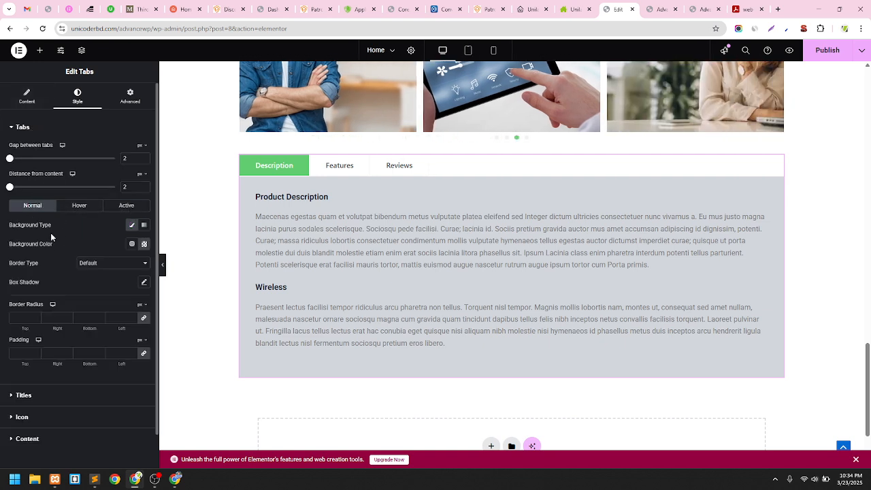
{"action": "left_click", "coordinate": [32, 129]}
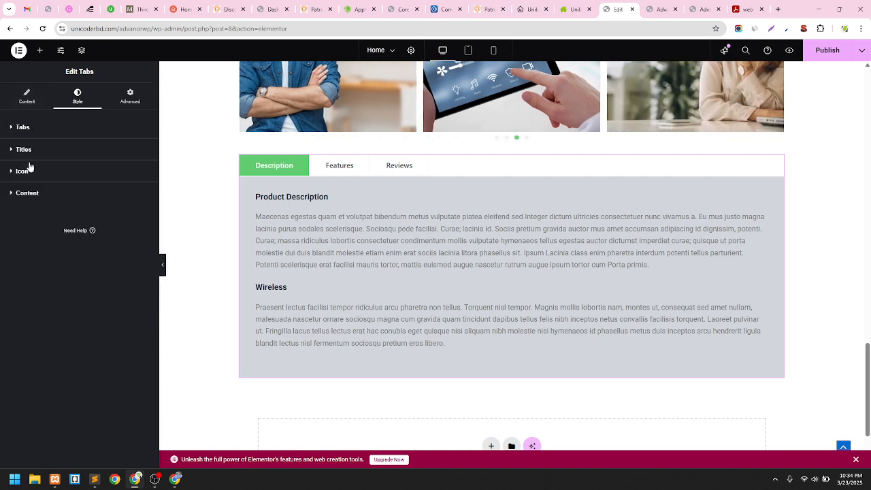
{"action": "left_click", "coordinate": [28, 150]}
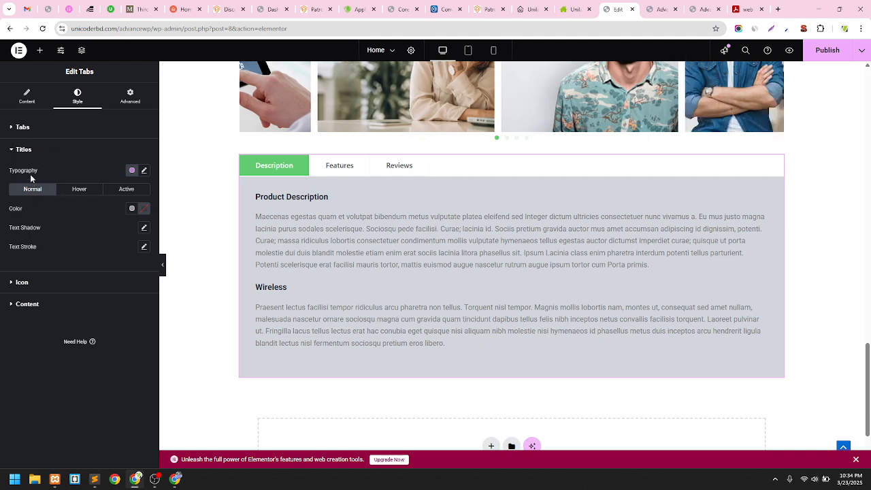
{"action": "left_click", "coordinate": [80, 191]}
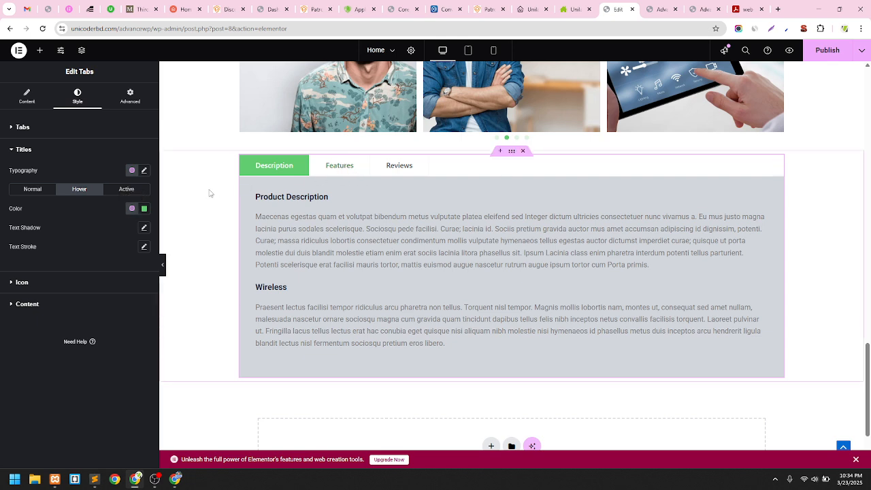
{"action": "left_click", "coordinate": [135, 192]}
{"action": "left_click", "coordinate": [132, 208]}
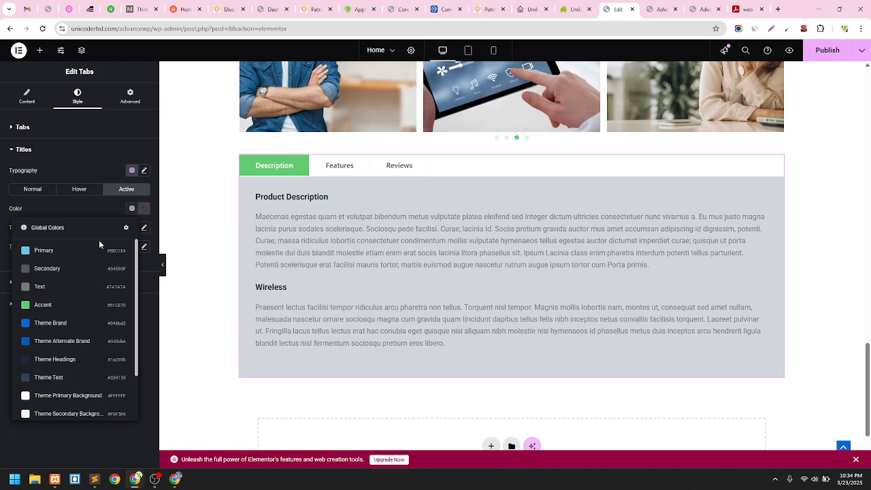
{"action": "left_click", "coordinate": [59, 313]}
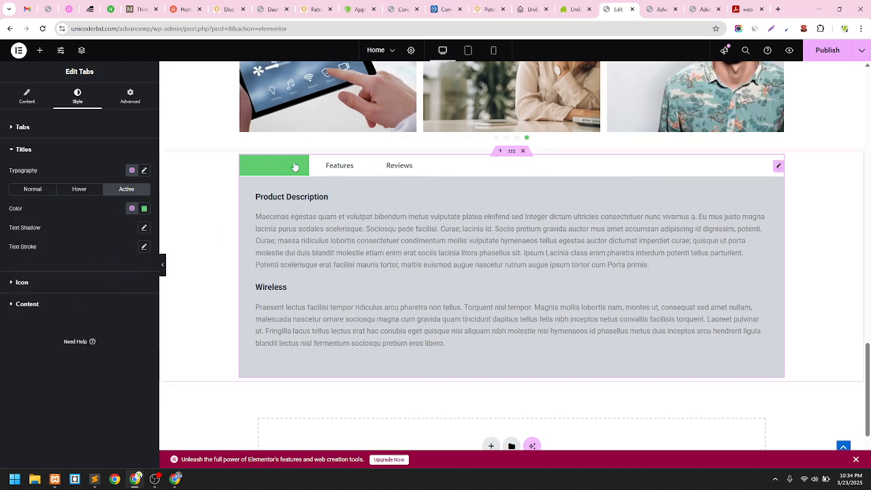
Set the tabs' Active background to the fully transparent color #61CE7000 and check it on the Features, Reviews and Description tabs
{"action": "left_click", "coordinate": [68, 127]}
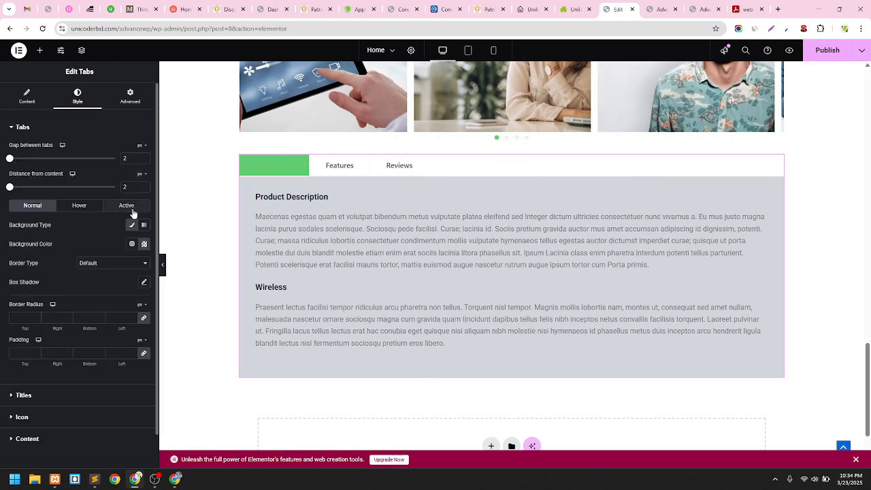
{"action": "left_click", "coordinate": [126, 205]}
{"action": "left_click", "coordinate": [142, 246]}
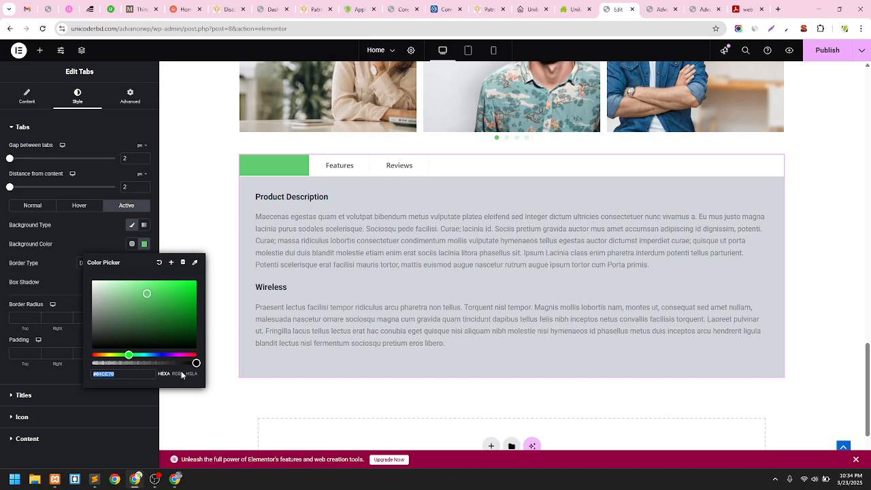
{"action": "left_click_drag", "start_coordinate": [195, 362], "coordinate": [92, 363]}
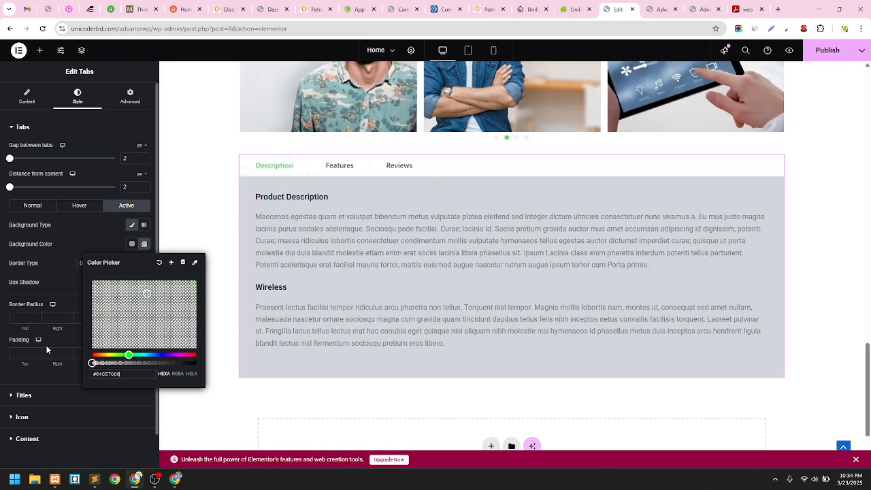
{"action": "left_click", "coordinate": [334, 168]}
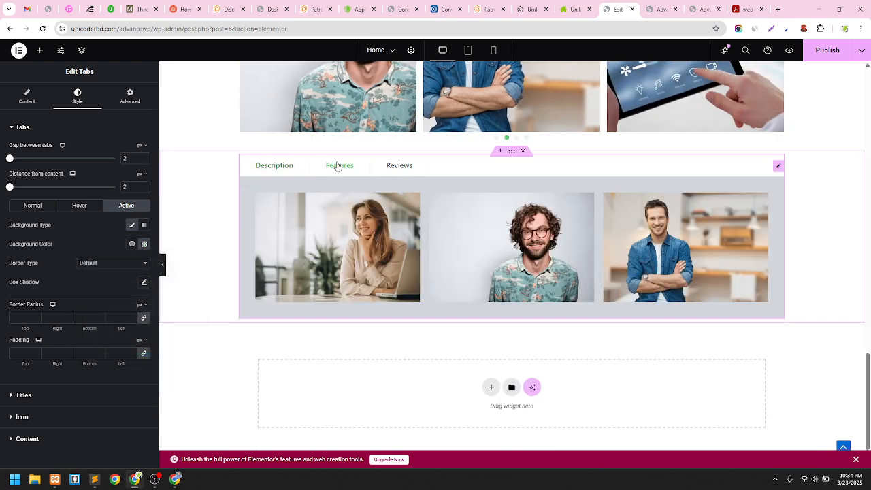
{"action": "left_click", "coordinate": [405, 168]}
{"action": "left_click", "coordinate": [342, 168]}
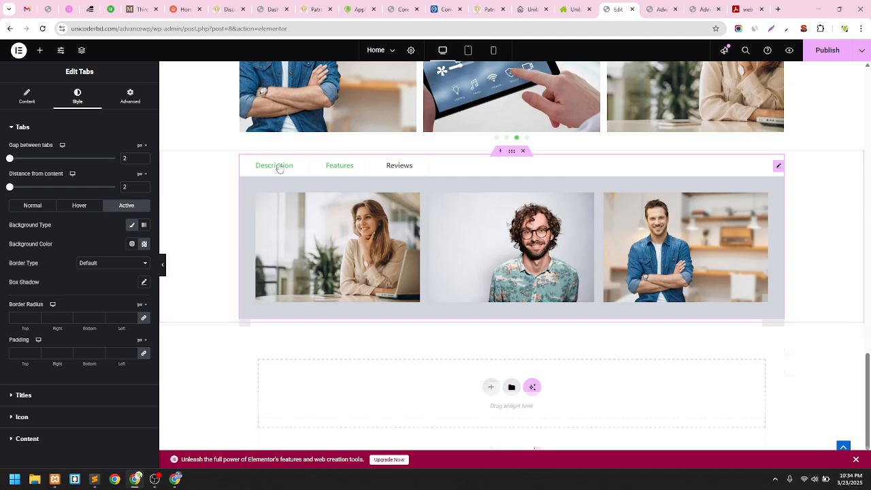
{"action": "left_click", "coordinate": [276, 167]}
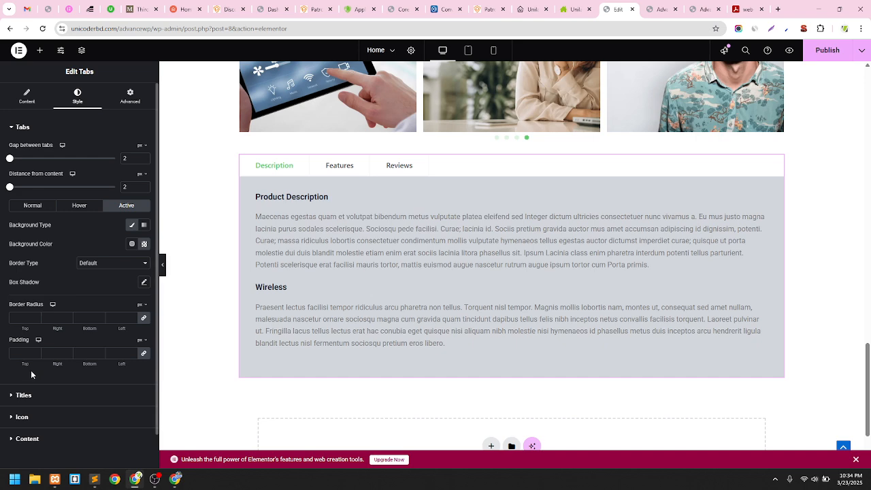
Set the tabs' padding to 0 px on all four sides and unlink the padding values
{"action": "left_click", "coordinate": [22, 354]}
{"action": "type", "text": "0"}
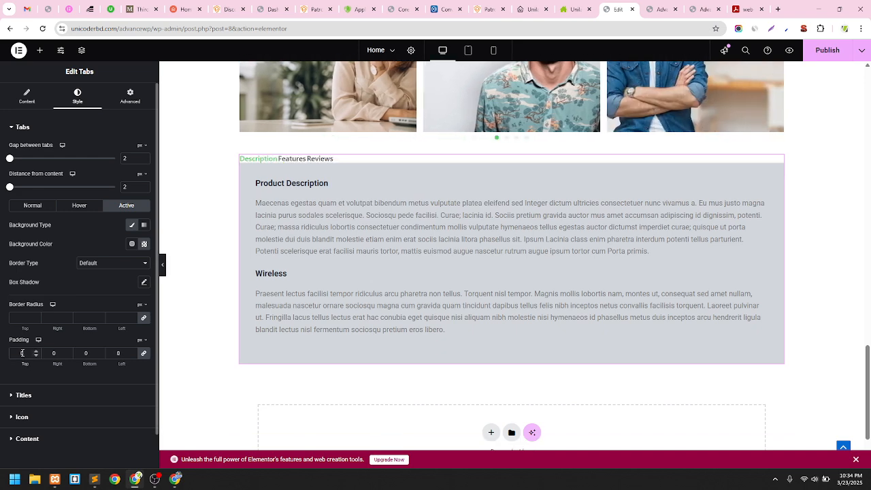
{"action": "left_click", "coordinate": [140, 355]}
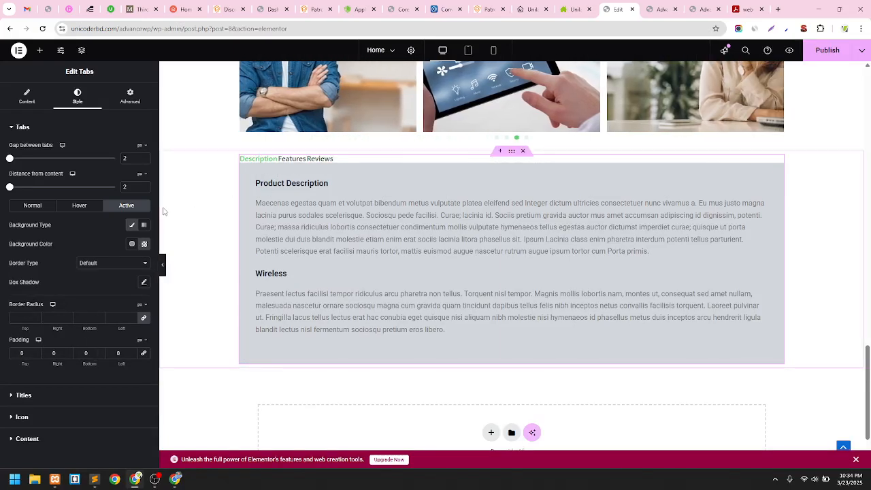
Set the gap between tabs to 40 px and the distance from content to 20 px, and check each tab
{"action": "left_click_drag", "start_coordinate": [9, 159], "coordinate": [13, 190]}
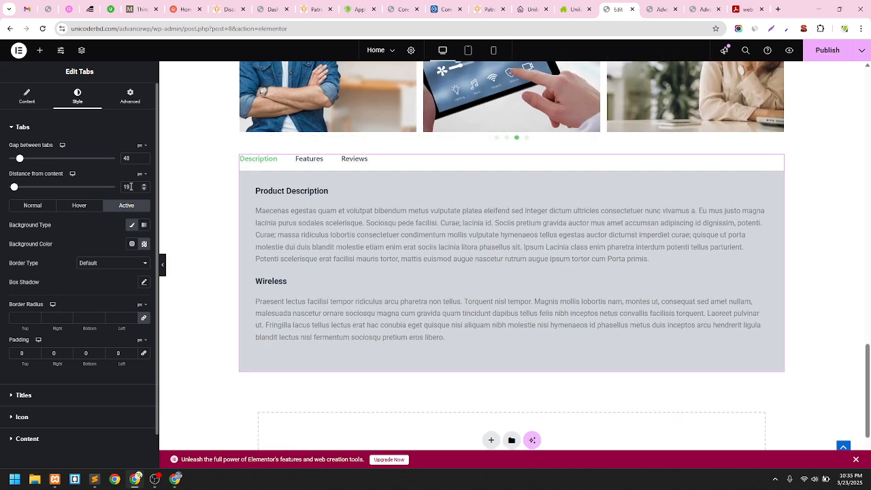
{"action": "type", "text": "20"}
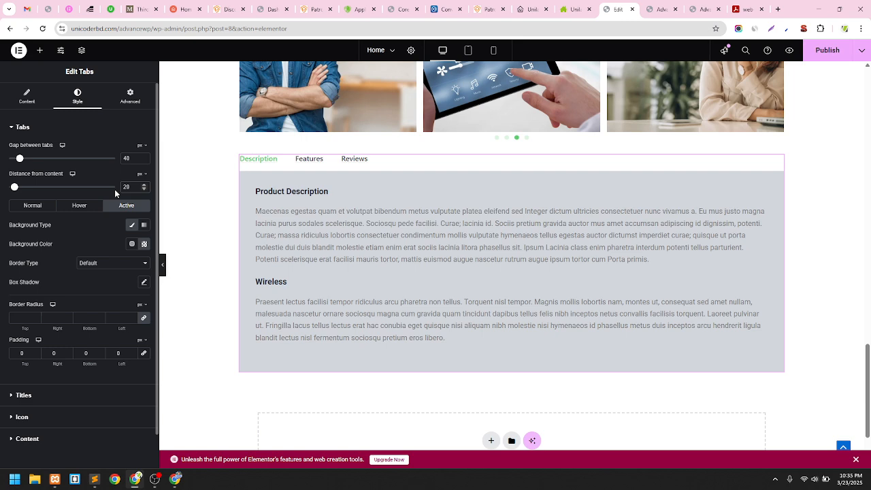
{"action": "left_click", "coordinate": [67, 446]}
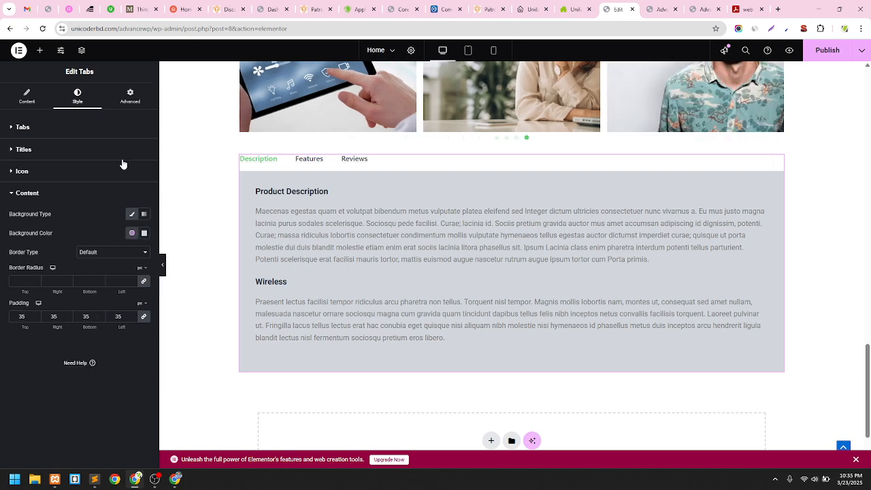
{"action": "left_click", "coordinate": [308, 160]}
{"action": "left_click", "coordinate": [356, 162]}
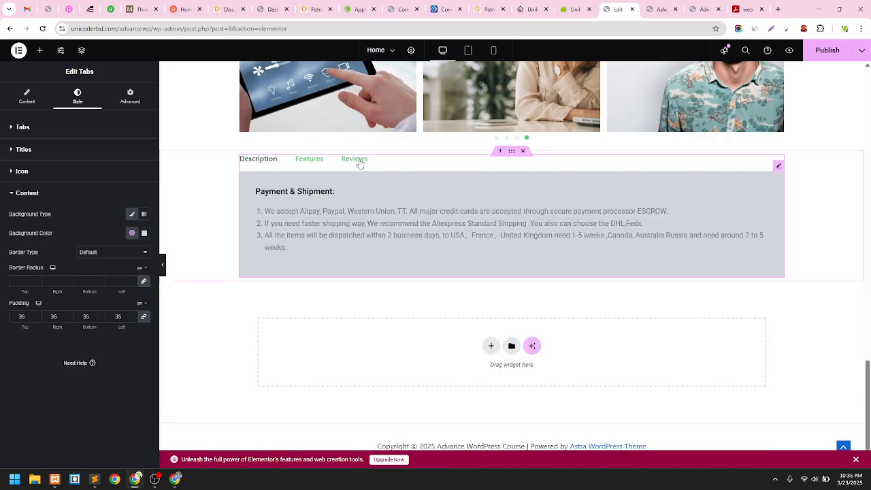
{"action": "left_click", "coordinate": [265, 162]}
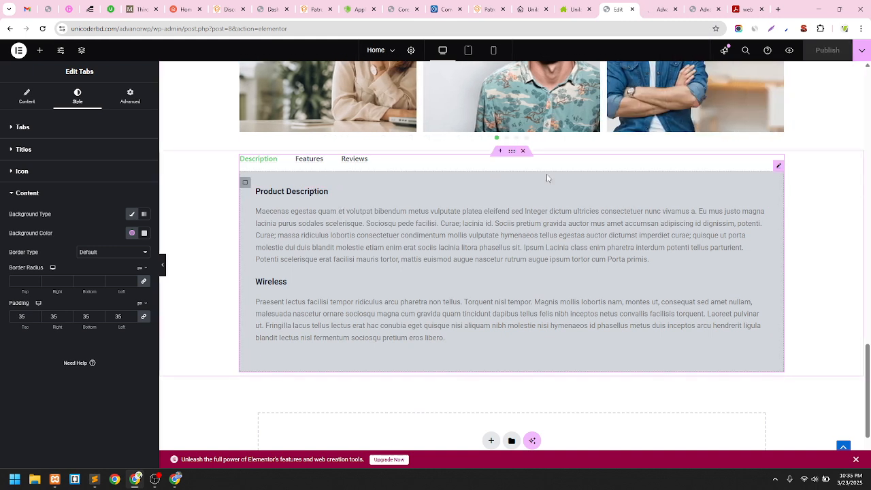
Examine the tabs section in the Home page preview, switching between the Description, Features and Reviews tabs
{"action": "left_click", "coordinate": [671, 4]}
{"action": "scroll", "coordinate": [522, 250], "scroll_direction": "down", "scroll_amount": 15}
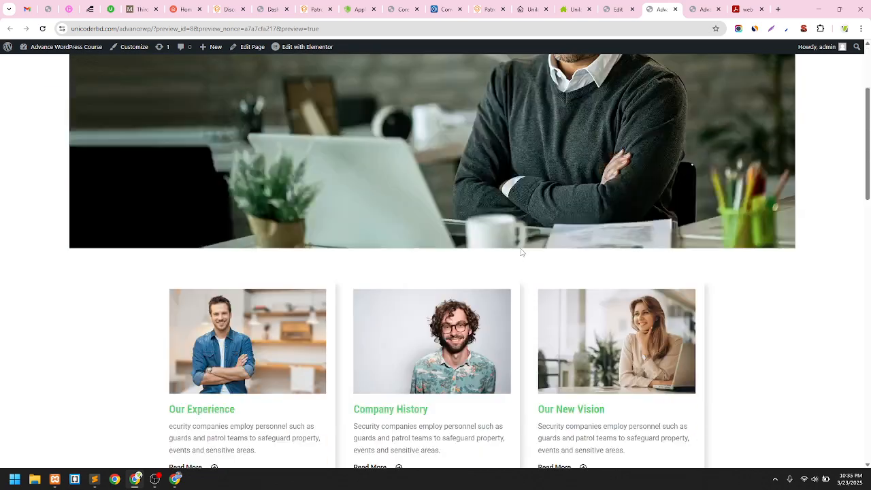
{"action": "scroll", "coordinate": [522, 251], "scroll_direction": "down", "scroll_amount": 6}
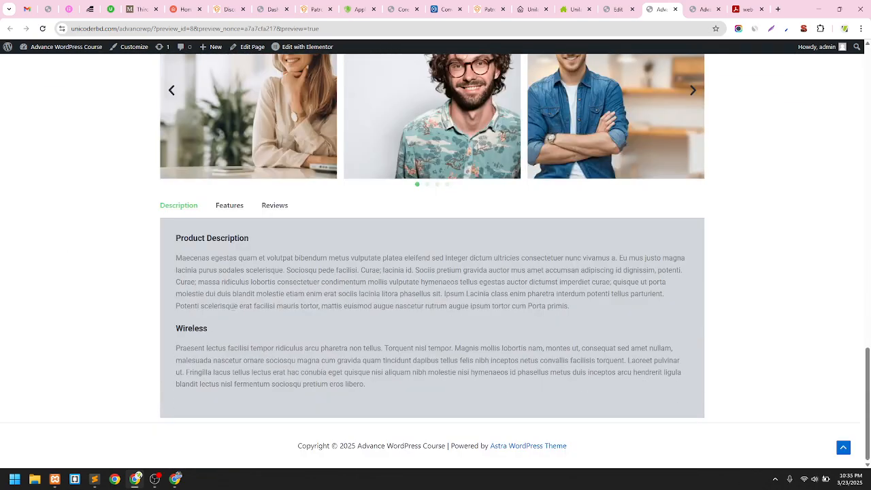
{"action": "left_click", "coordinate": [237, 207]}
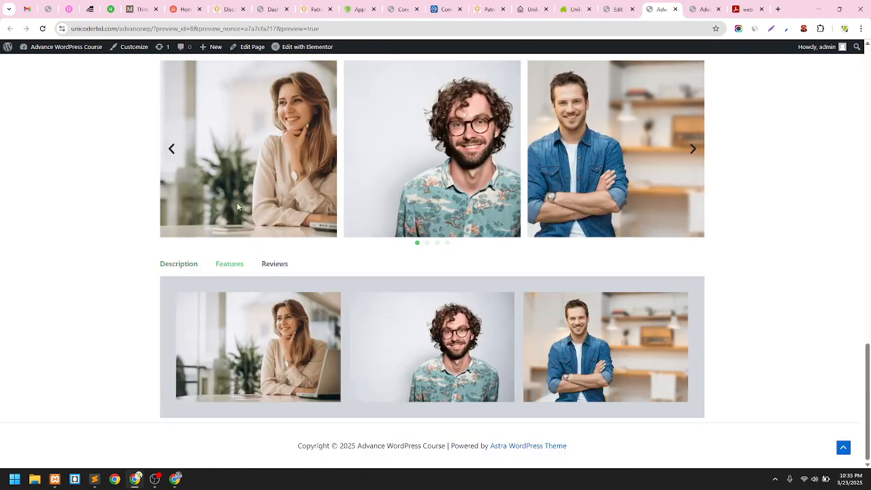
{"action": "left_click", "coordinate": [274, 265]}
{"action": "left_click", "coordinate": [185, 300]}
{"action": "scroll", "coordinate": [266, 303], "scroll_direction": "down", "scroll_amount": 2}
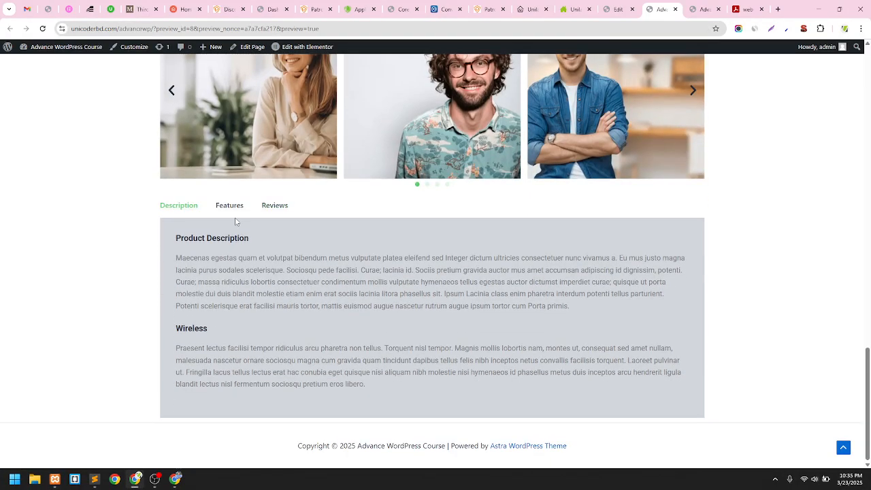
{"action": "left_click", "coordinate": [240, 207]}
{"action": "left_click", "coordinate": [282, 266]}
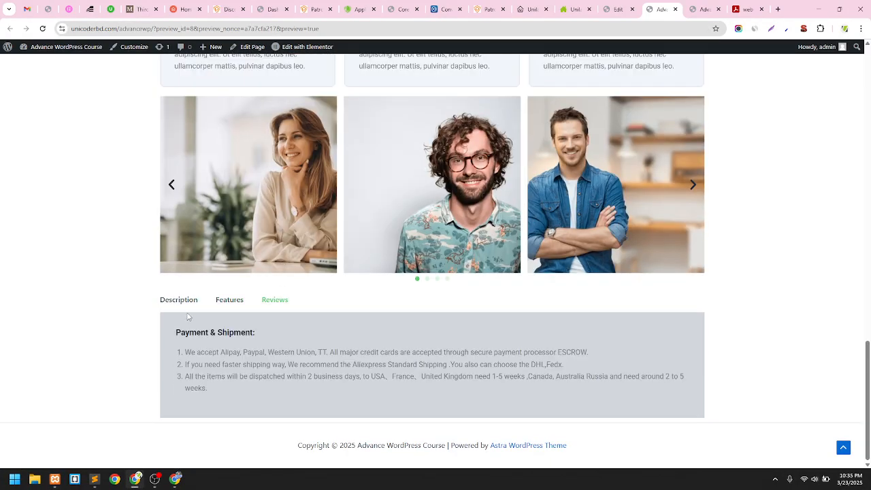
{"action": "left_click", "coordinate": [185, 300]}
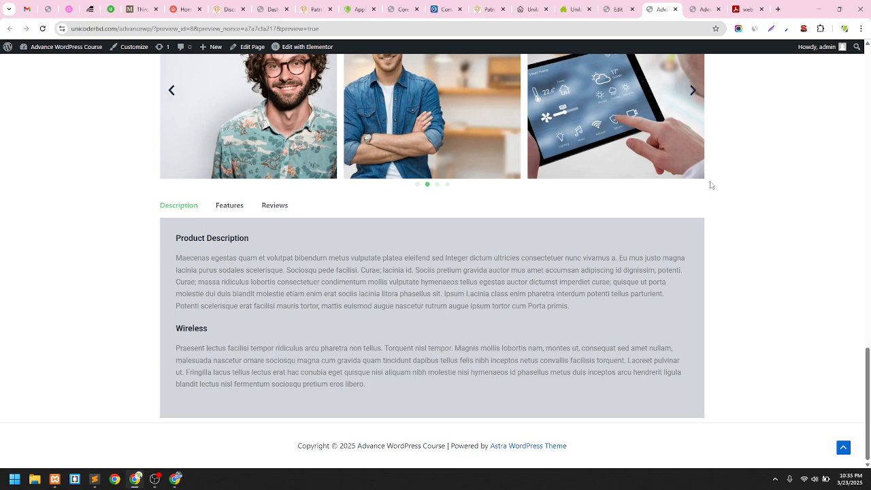
Open google.com in a new browser tab
{"action": "left_click", "coordinate": [778, 9]}
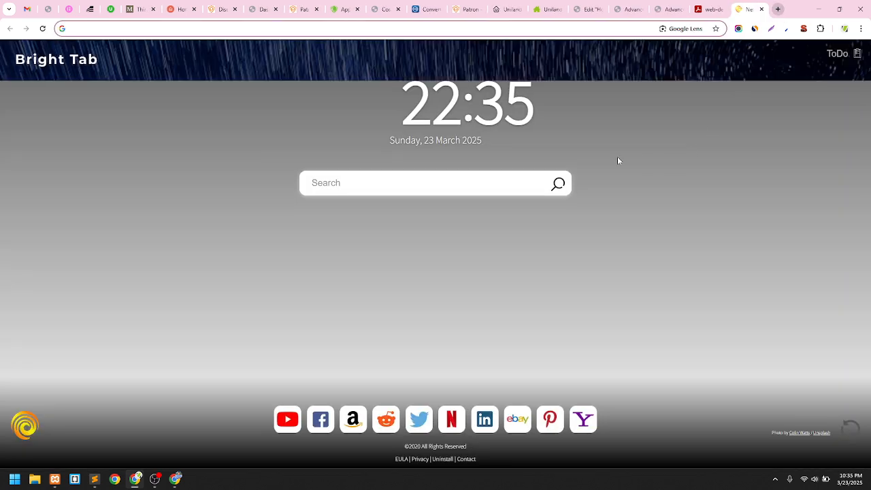
{"action": "type", "text": "google.com"}
{"action": "key", "text": "Return"}
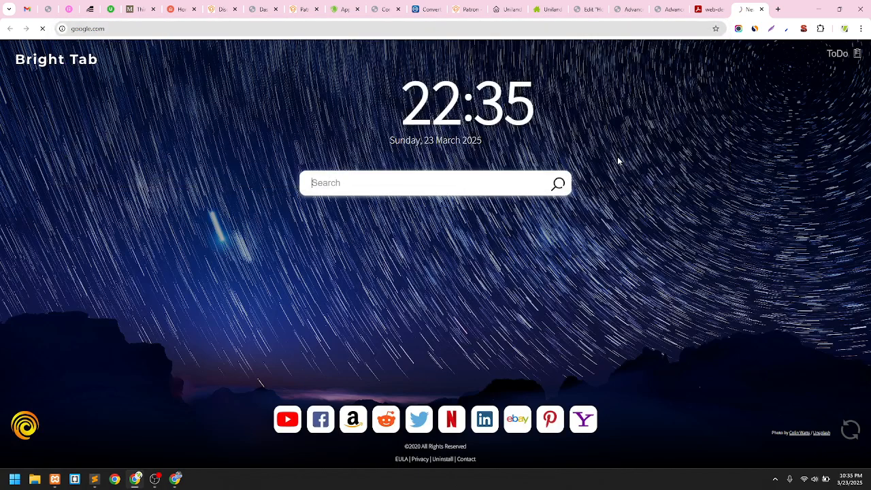
{"action": "type", "text": "tab "}
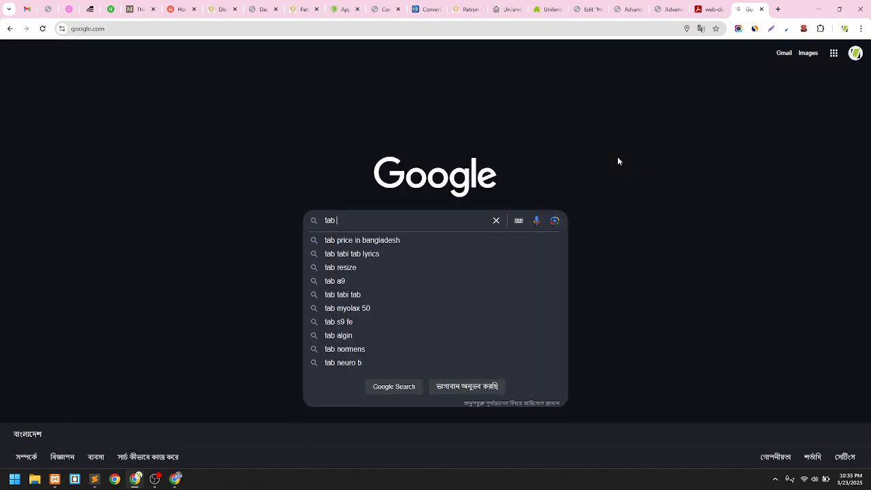
{"action": "type", "text": "section"}
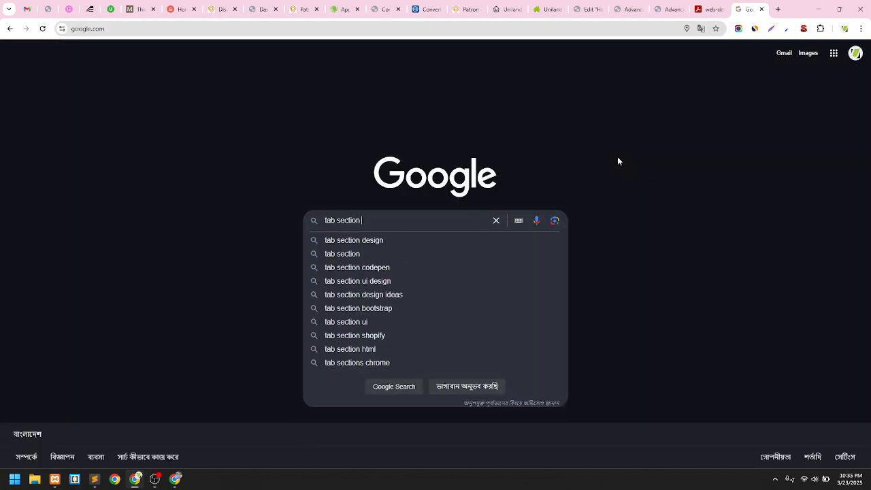
{"action": "key", "text": "BackSpace"}
{"action": "key", "text": "BackSpace"}
{"action": "key", "text": "BackSpace"}
{"action": "key", "text": "BackSpace"}
{"action": "key", "text": "BackSpace"}
{"action": "key", "text": "BackSpace"}
{"action": "key", "text": "BackSpace"}
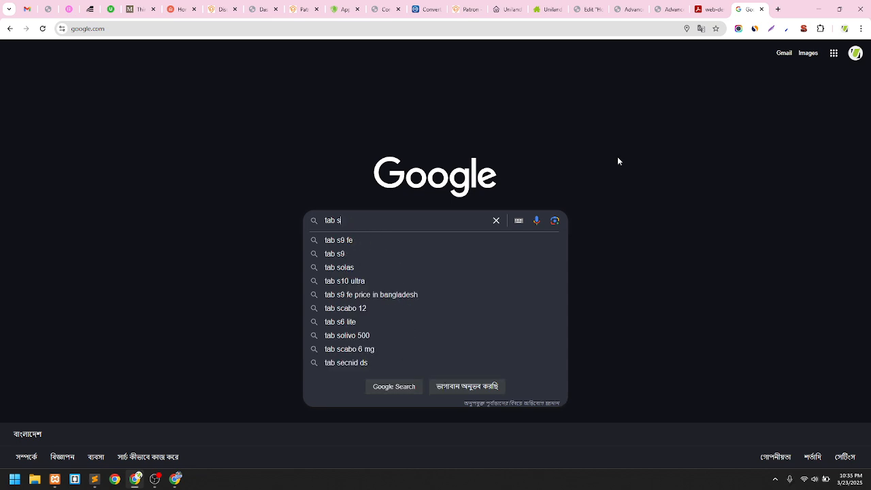
{"action": "key", "text": "BackSpace"}
{"action": "key", "text": "BackSpace"}
{"action": "key", "text": "BackSpace"}
{"action": "key", "text": "BackSpace"}
{"action": "key", "text": "BackSpace"}
Search Google for "html tab section design"
{"action": "type", "text": "html"}
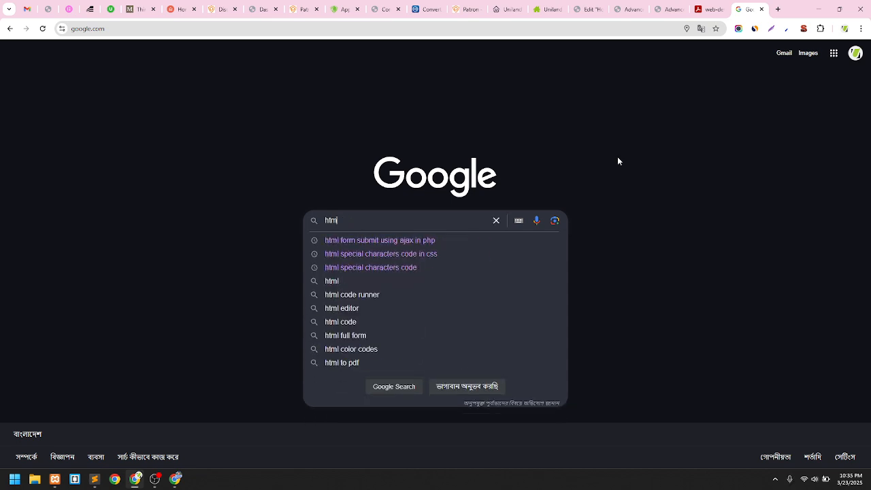
{"action": "type", "text": " tab"}
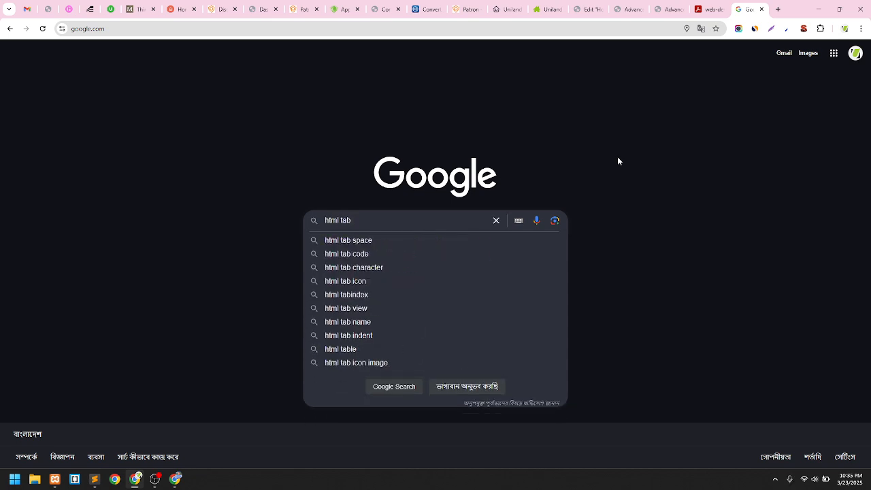
{"action": "type", "text": " des"}
{"action": "key", "text": "BackSpace"}
{"action": "key", "text": "BackSpace"}
{"action": "key", "text": "BackSpace"}
{"action": "type", "text": "section "}
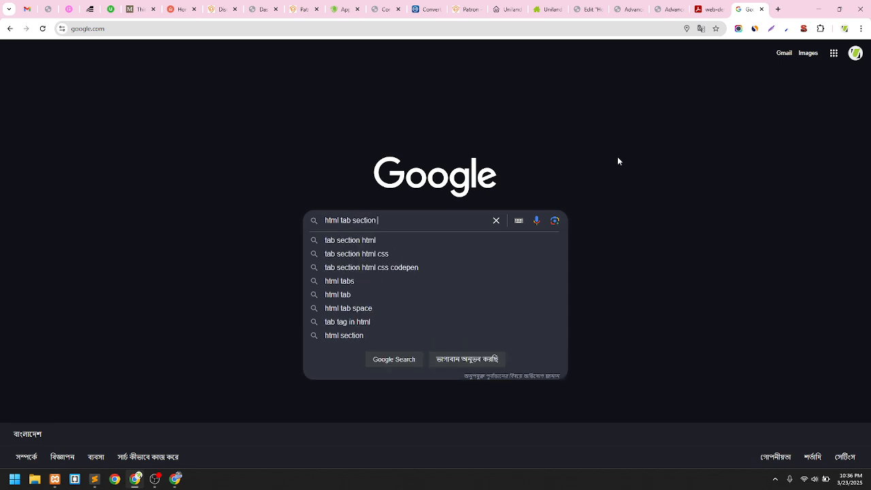
{"action": "type", "text": "design"}
{"action": "key", "text": "Return"}
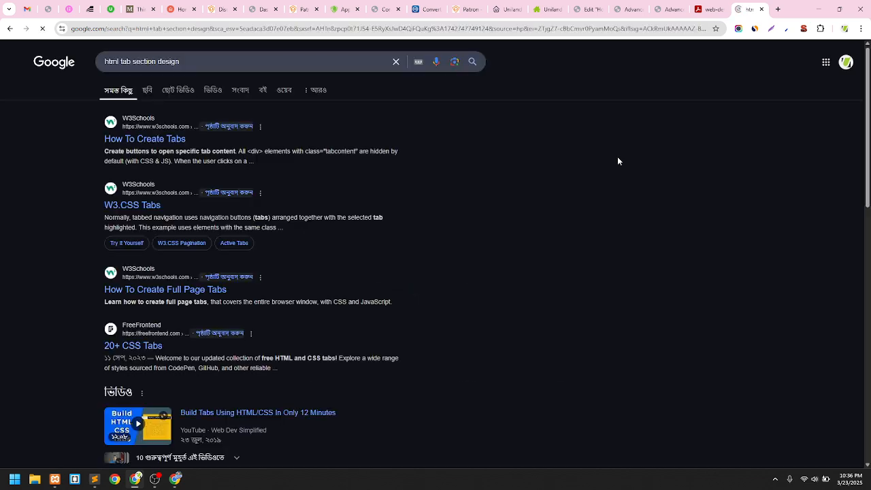
Show the image results and examine the tab designs from FreeFrontend, uiCookies, Learning Robo and the YouTube tab layout tutorial
{"action": "left_click", "coordinate": [148, 90]}
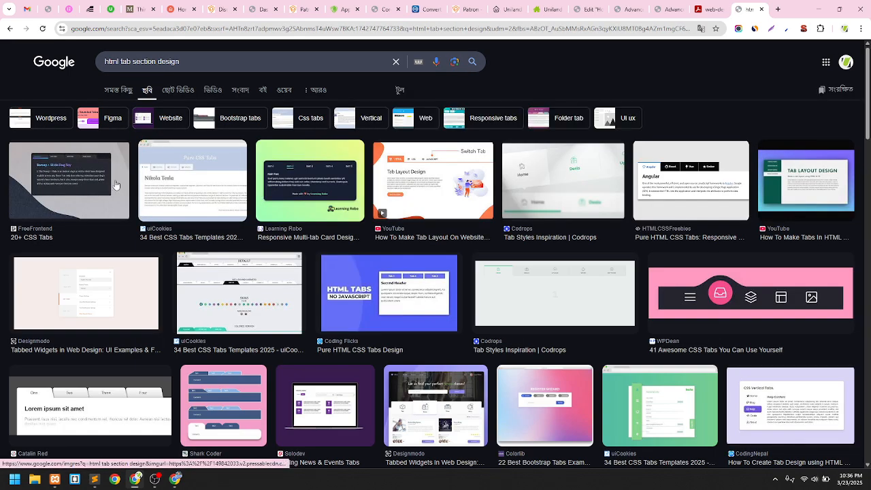
{"action": "left_click", "coordinate": [93, 184]}
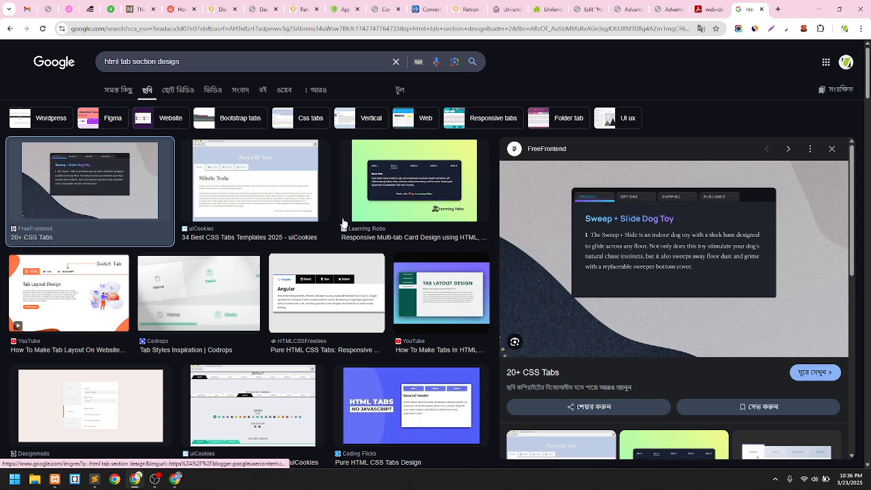
{"action": "left_click", "coordinate": [246, 179]}
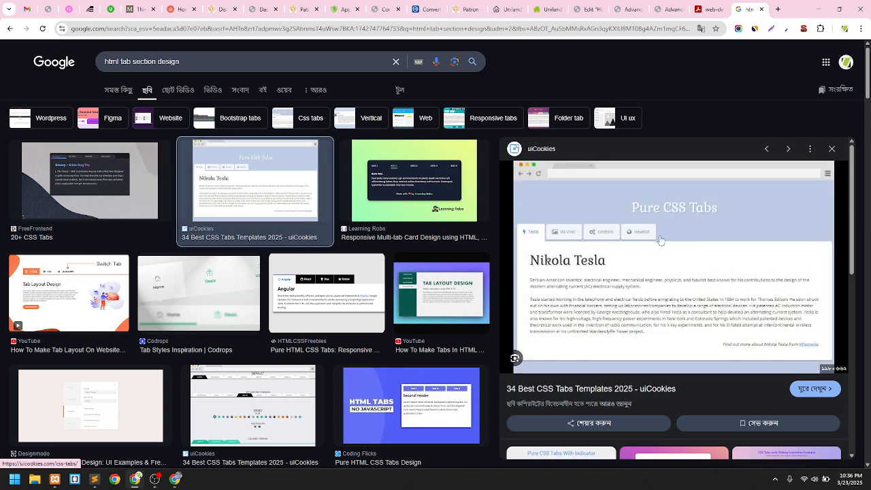
{"action": "left_click", "coordinate": [445, 191]}
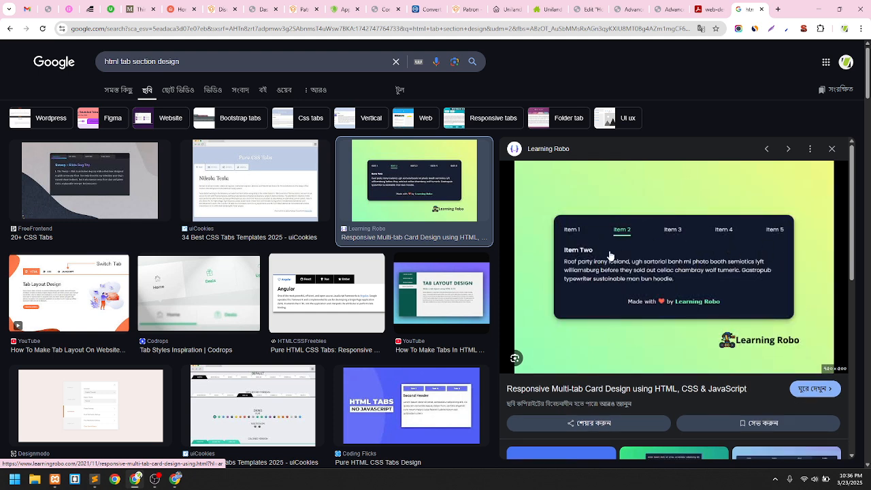
{"action": "left_click", "coordinate": [99, 271]}
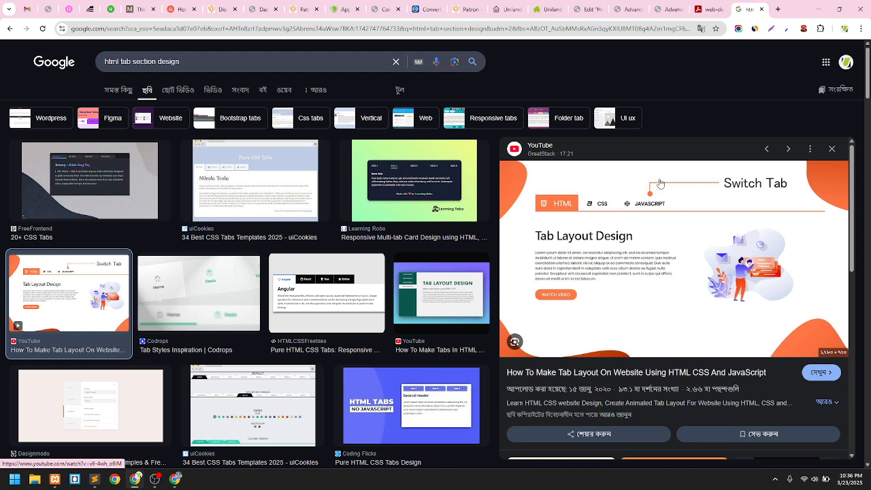
Return to the Elementor editor of the Home page and open the tabs' Active background color for editing
{"action": "left_click", "coordinate": [587, 9]}
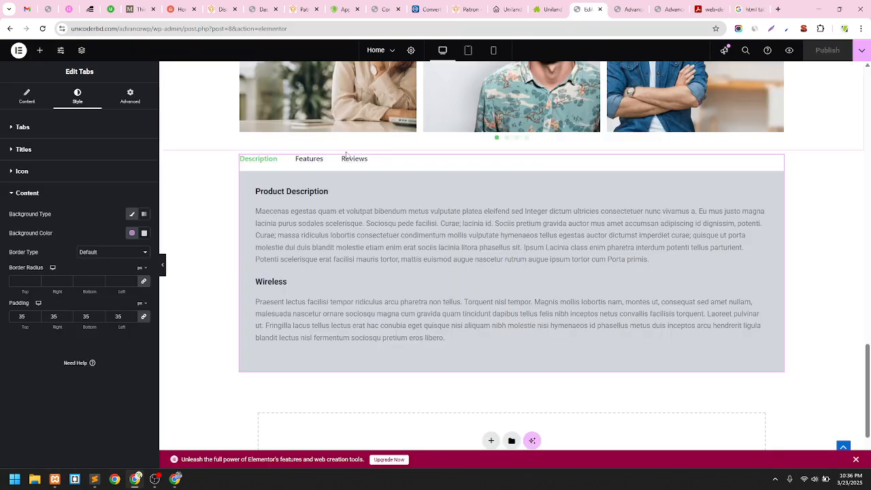
{"action": "left_click", "coordinate": [41, 130]}
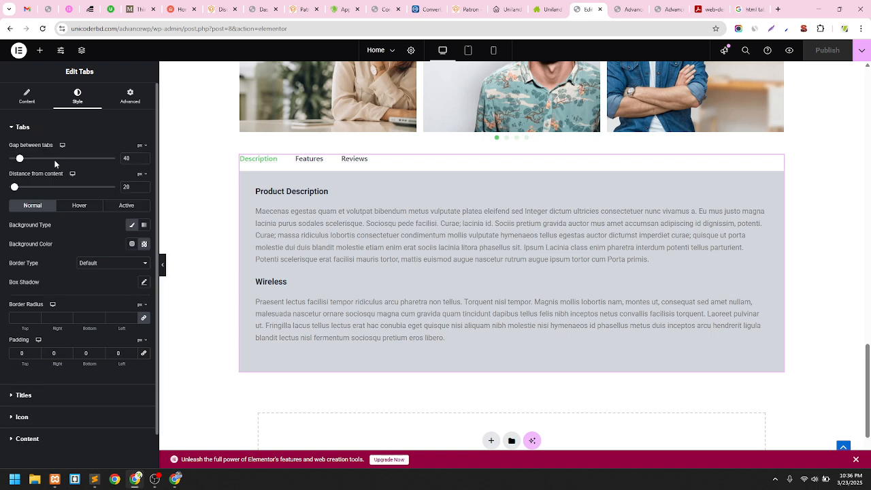
{"action": "left_click", "coordinate": [126, 205]}
{"action": "left_click", "coordinate": [144, 243]}
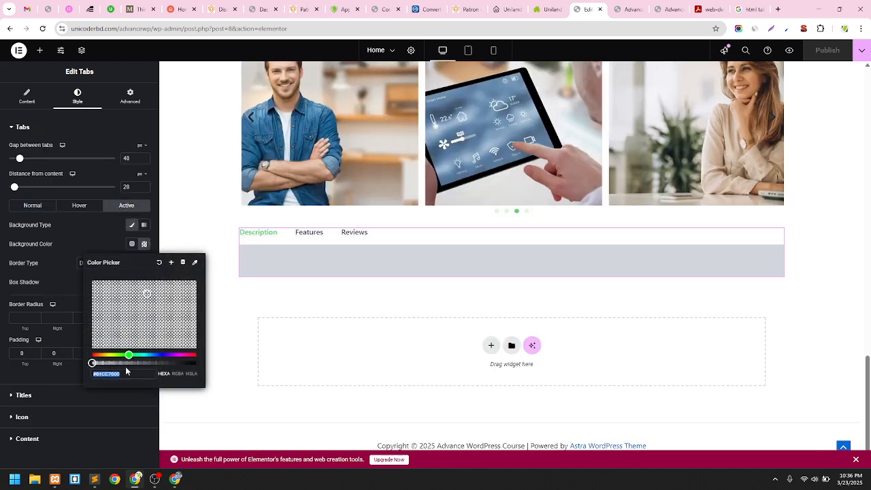
Keep the active tab background transparent and clear the zero padding values so the tabs use their default padding
{"action": "left_click_drag", "start_coordinate": [92, 363], "coordinate": [49, 249]}
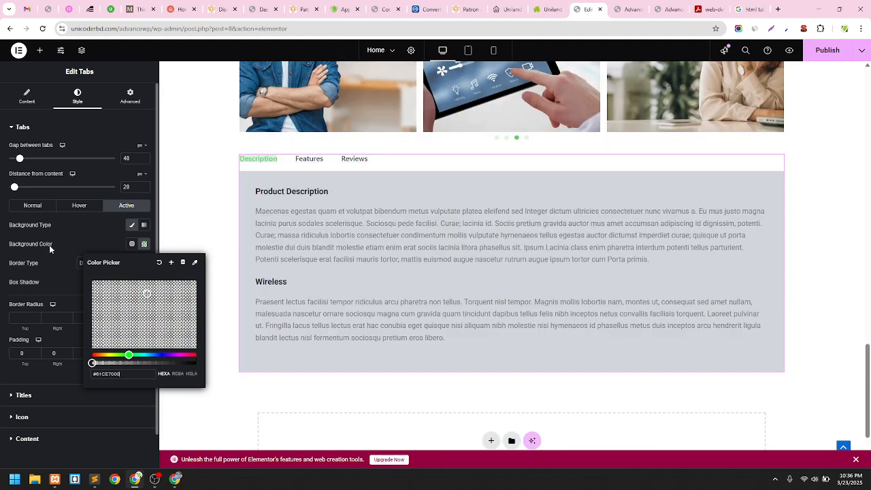
{"action": "left_click", "coordinate": [29, 352]}
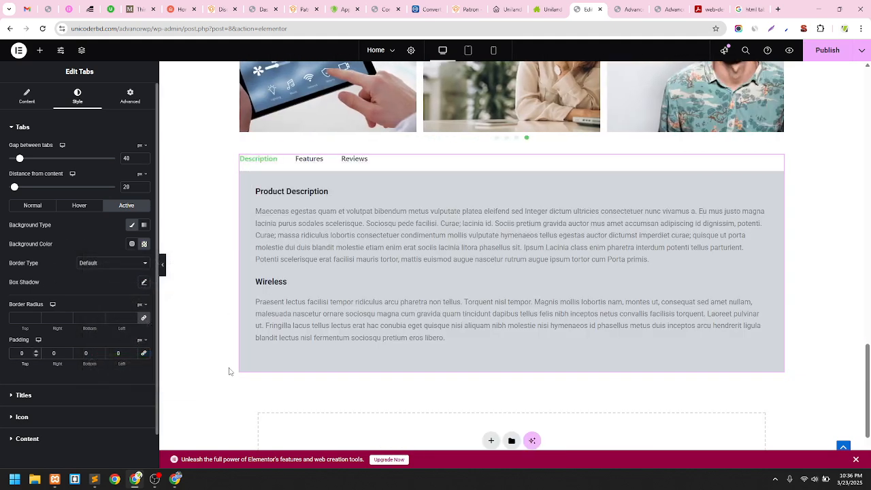
{"action": "left_click", "coordinate": [144, 355]}
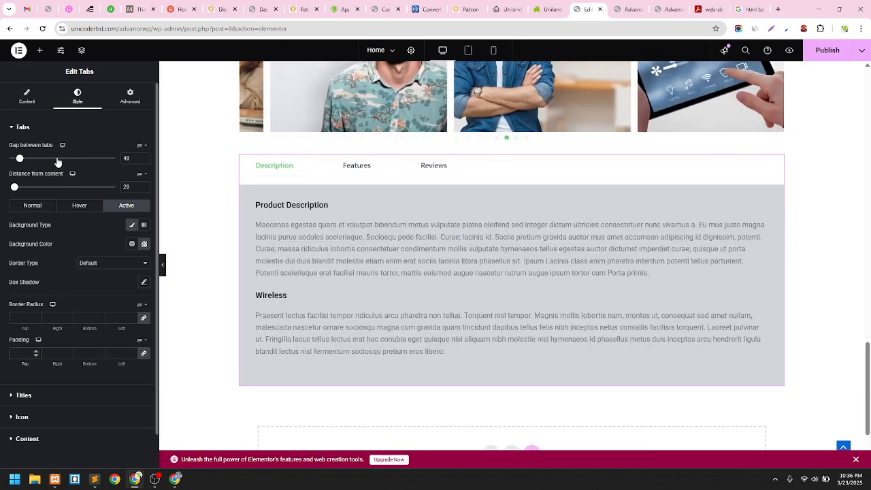
Make the active tab's background color fully opaque green, #61CE70
{"action": "left_click", "coordinate": [144, 244]}
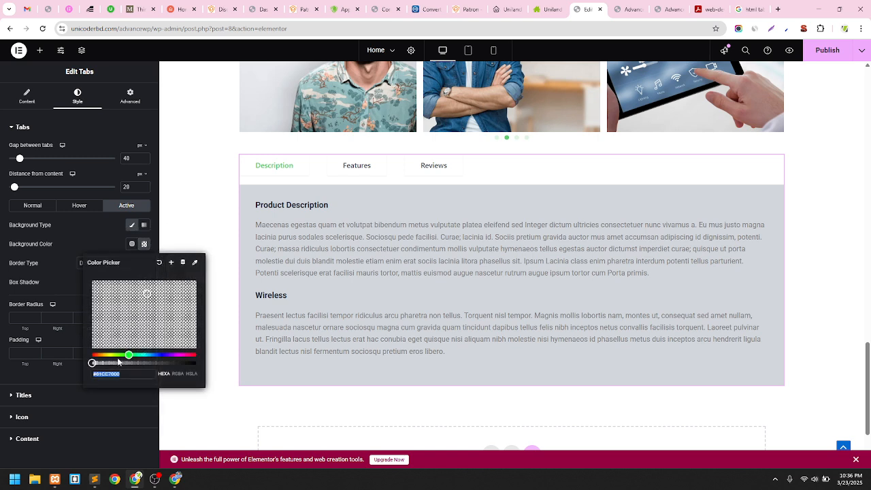
{"action": "left_click_drag", "start_coordinate": [92, 363], "coordinate": [197, 364]}
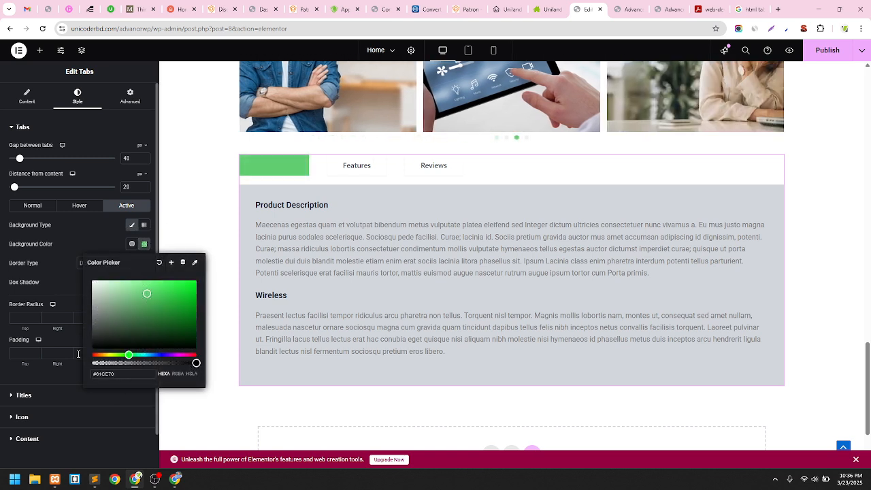
Set the active tab's title color to the global Theme Primary Background color, #FFFFFF
{"action": "left_click", "coordinate": [92, 127]}
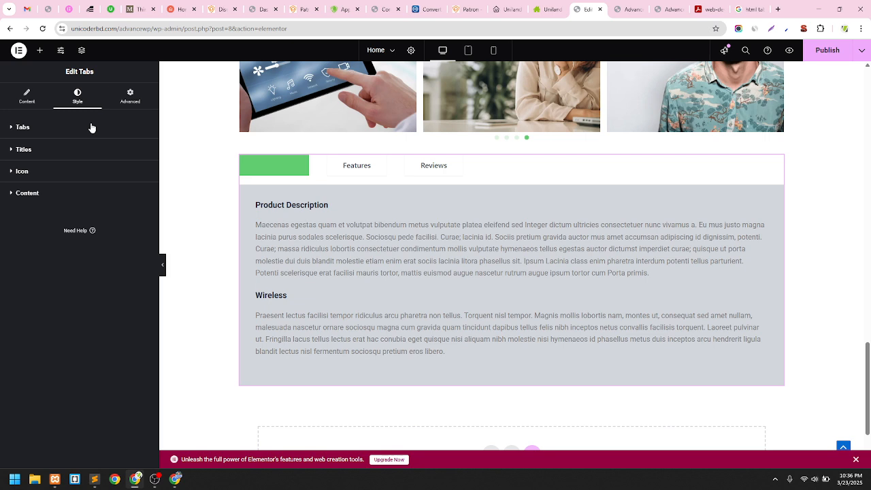
{"action": "left_click", "coordinate": [60, 151]}
{"action": "left_click", "coordinate": [136, 190]}
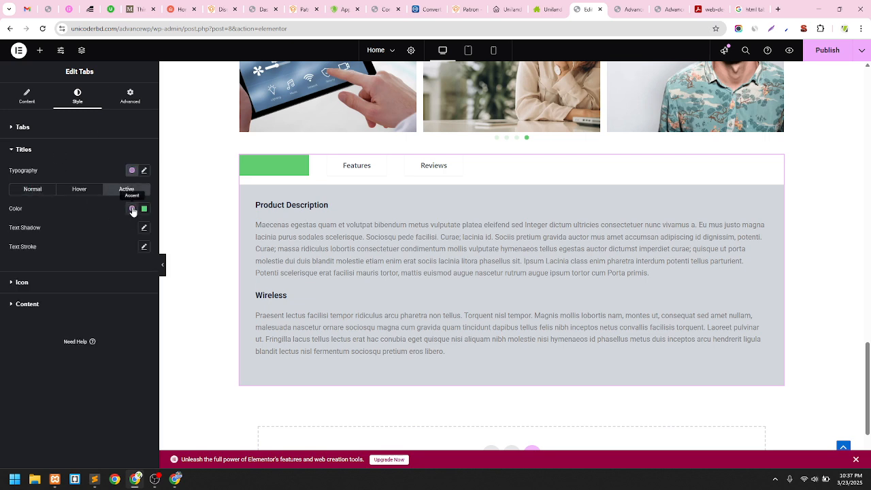
{"action": "left_click", "coordinate": [132, 208]}
{"action": "scroll", "coordinate": [68, 292], "scroll_direction": "down", "scroll_amount": 1}
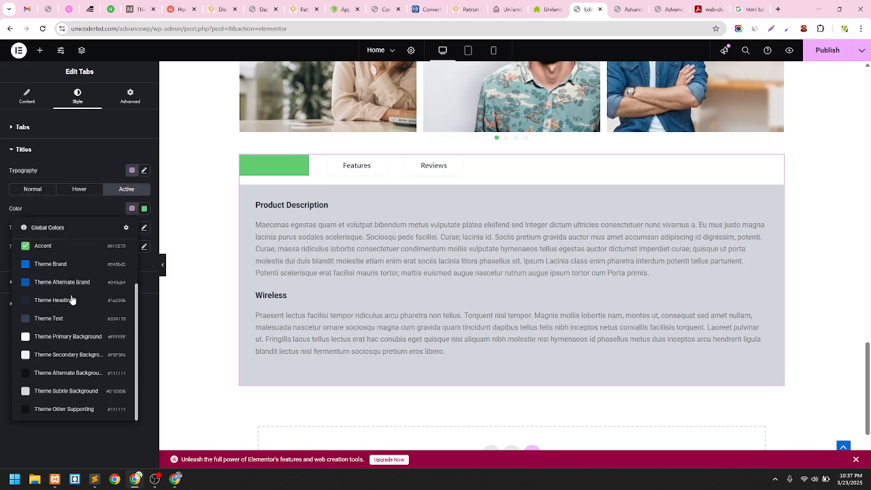
{"action": "left_click", "coordinate": [90, 337]}
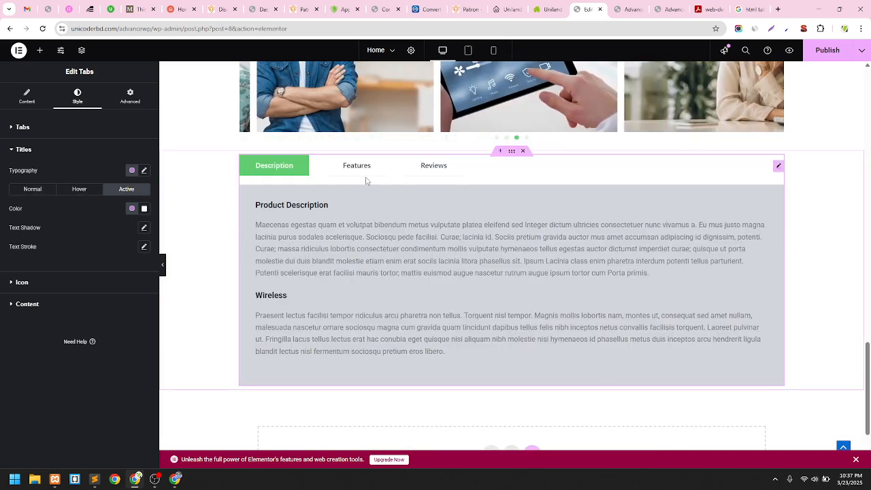
Try a Solid border on the normal-state tabs and restore the Default border type
{"action": "left_click", "coordinate": [50, 134]}
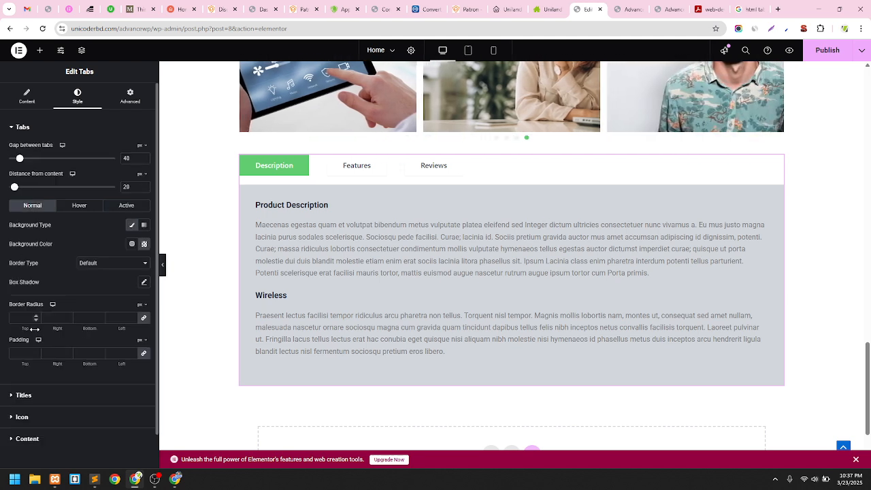
{"action": "left_click", "coordinate": [130, 264]}
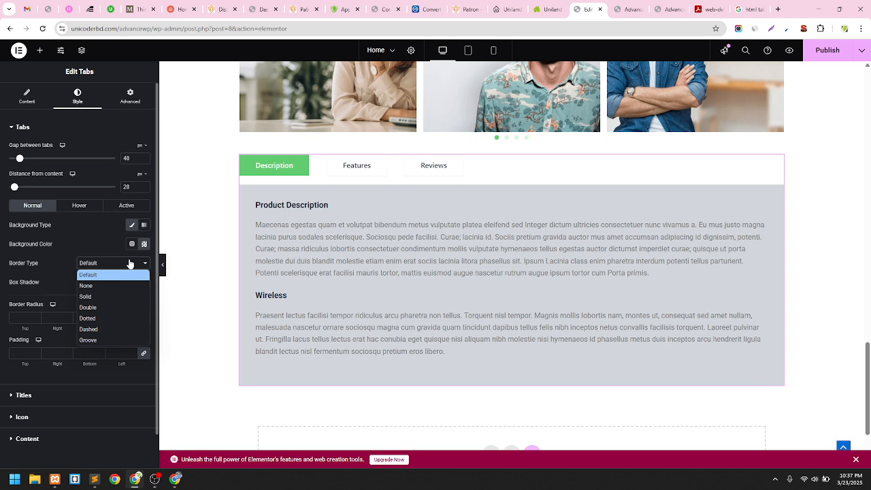
{"action": "left_click", "coordinate": [130, 265]}
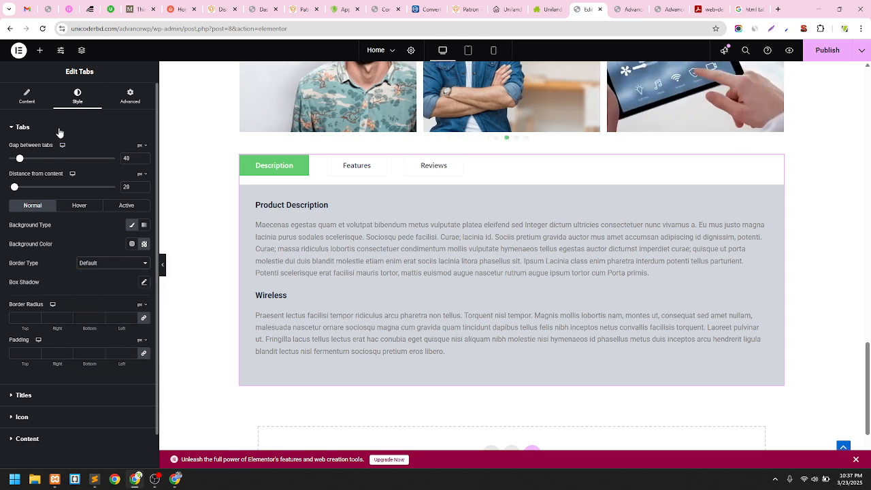
{"action": "left_click", "coordinate": [116, 268]}
{"action": "left_click", "coordinate": [97, 298]}
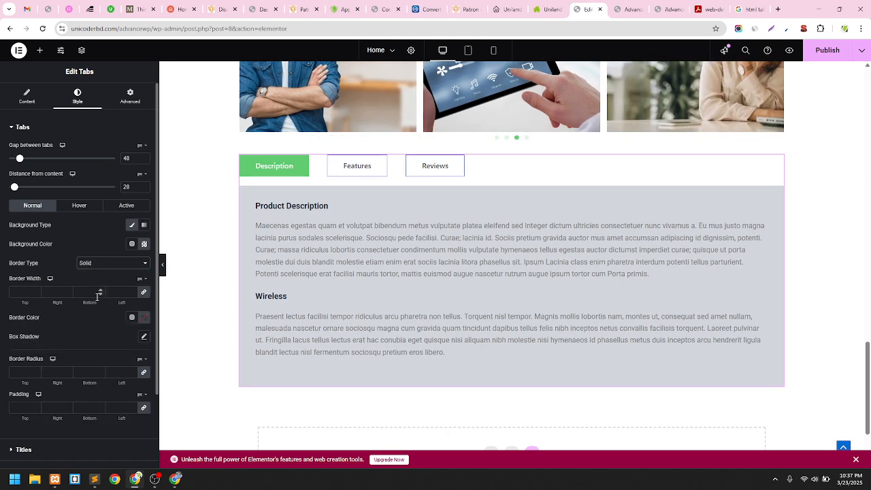
{"action": "left_click", "coordinate": [110, 270]}
{"action": "left_click", "coordinate": [100, 273]}
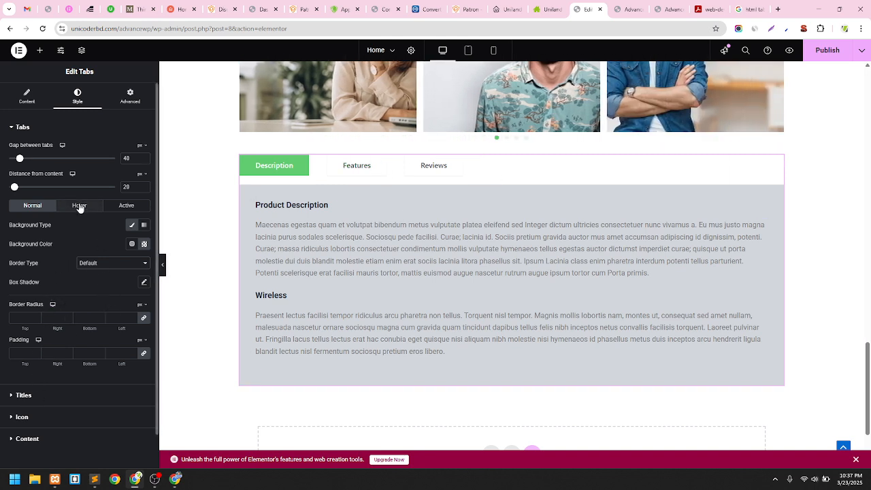
Try a Solid border around the tab content area and restore its Default border type
{"action": "left_click", "coordinate": [24, 396]}
{"action": "left_click", "coordinate": [60, 285]}
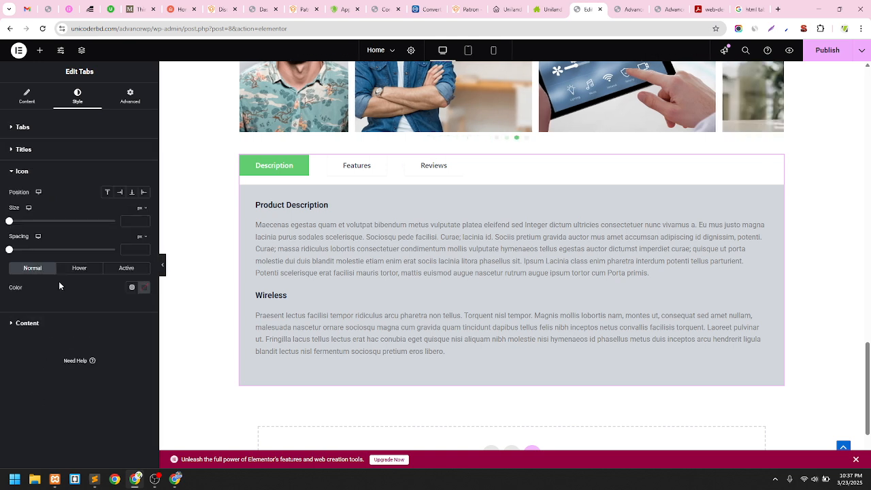
{"action": "left_click", "coordinate": [42, 324]}
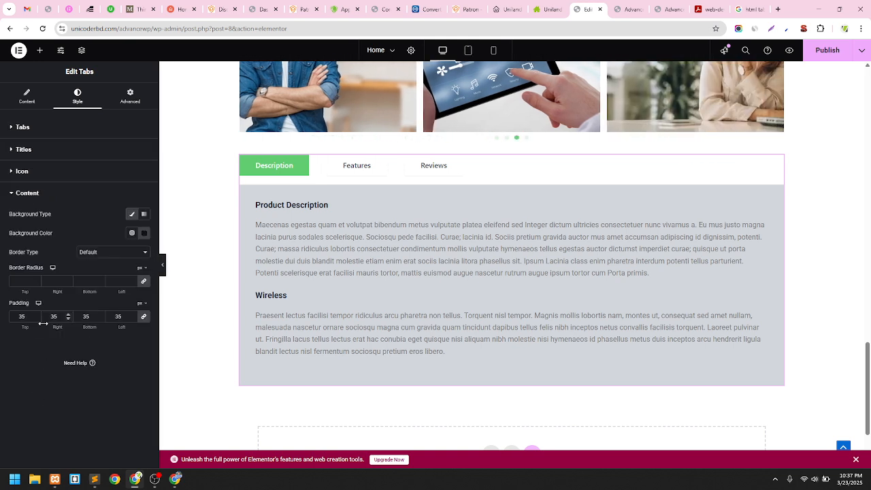
{"action": "left_click", "coordinate": [92, 257]}
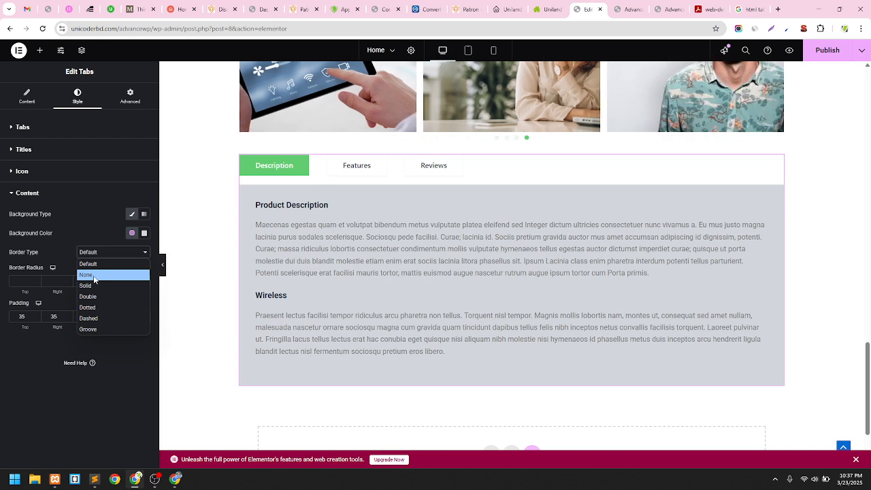
{"action": "left_click", "coordinate": [94, 286]}
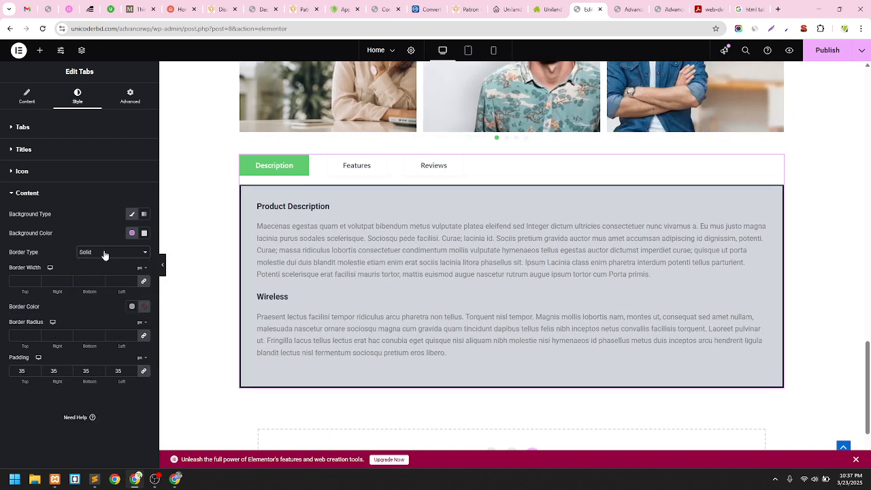
{"action": "left_click", "coordinate": [105, 256]}
{"action": "left_click", "coordinate": [98, 268]}
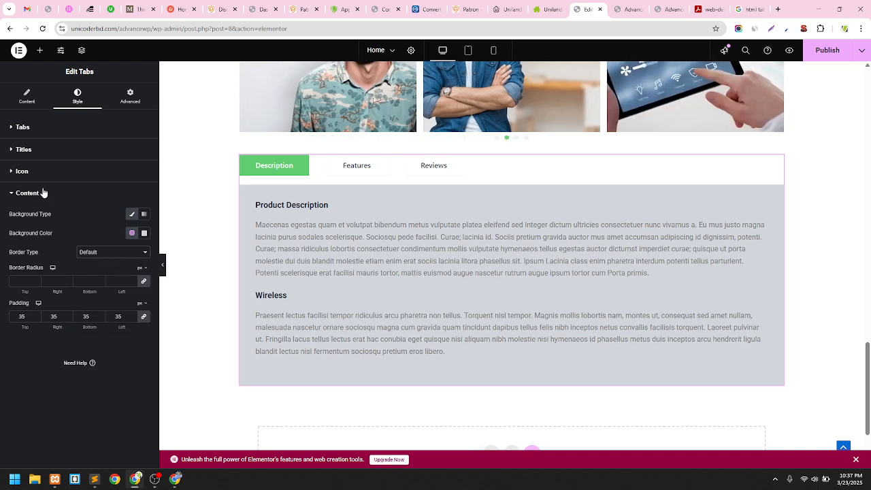
Try the Double border type on the tab content area, and set it to Solid instead
{"action": "left_click", "coordinate": [117, 256]}
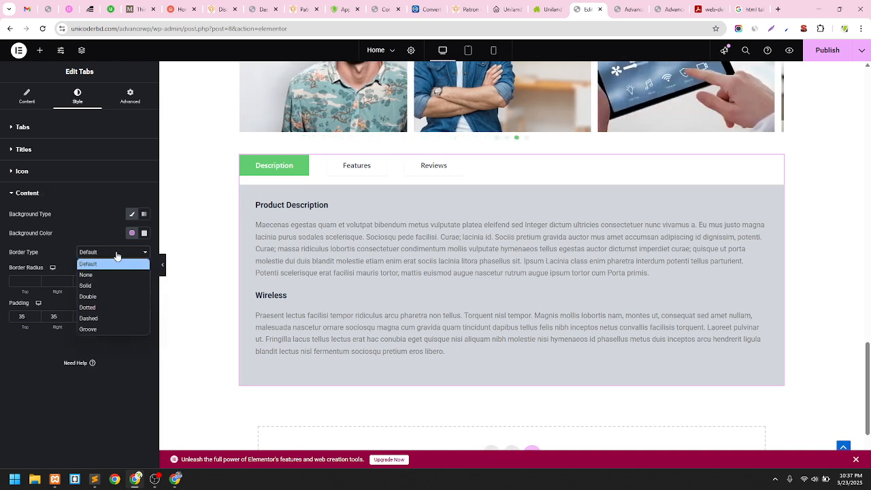
{"action": "left_click", "coordinate": [99, 297]}
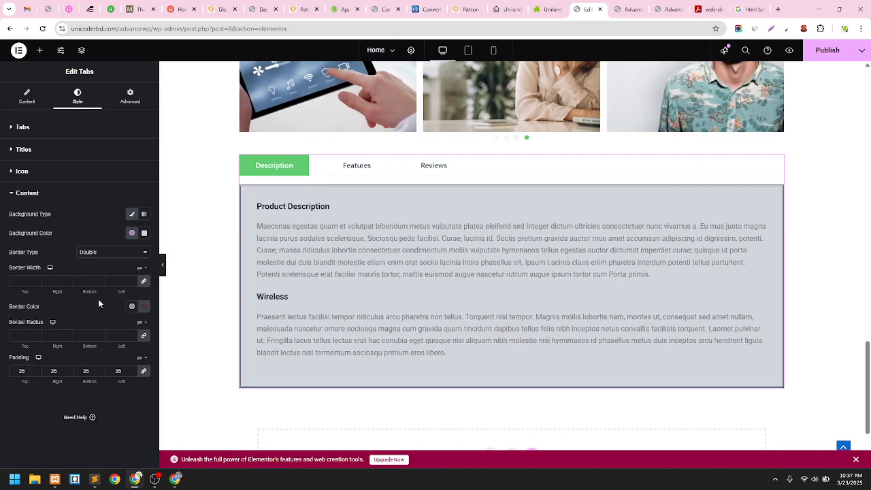
{"action": "left_click", "coordinate": [117, 253]}
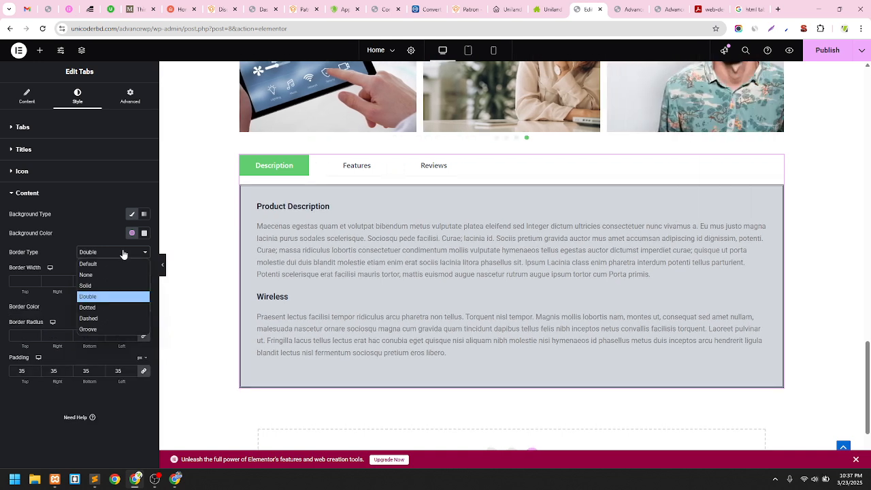
{"action": "left_click", "coordinate": [98, 286]}
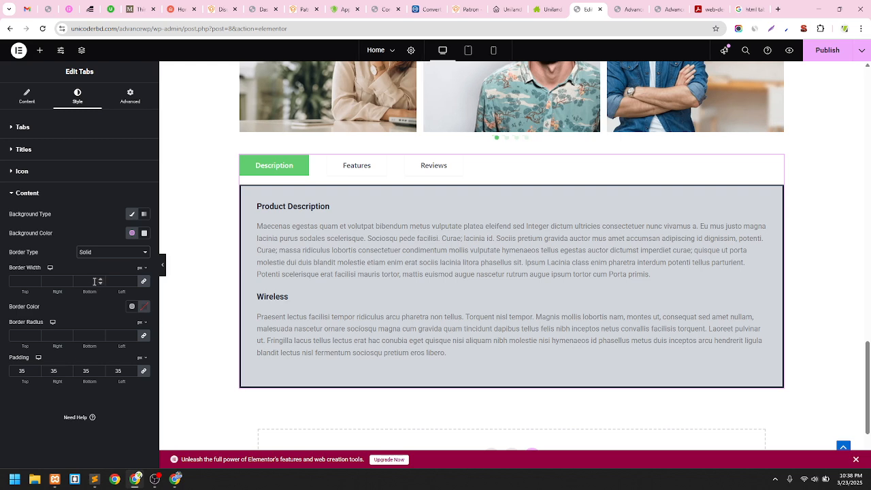
Unlink the content area's border widths and set the top to 2 px and the other sides to 0
{"action": "left_click", "coordinate": [29, 286]}
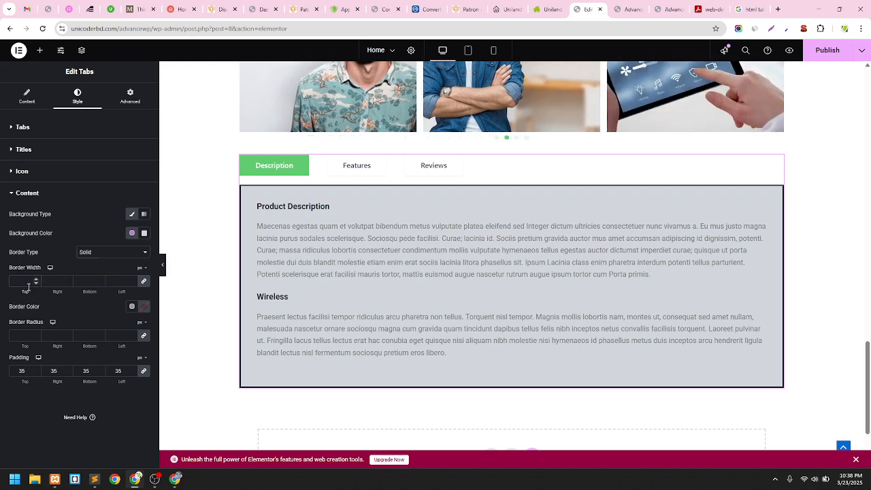
{"action": "type", "text": "0"}
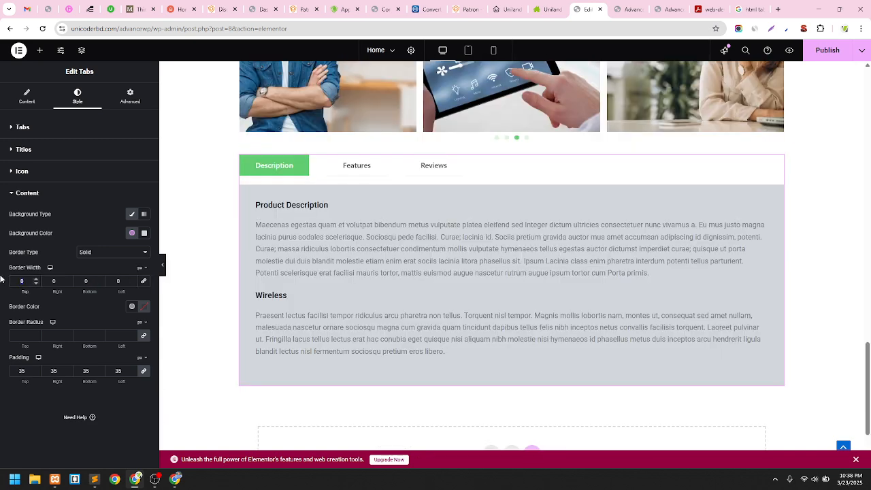
{"action": "key", "text": "Up"}
{"action": "key", "text": "Up"}
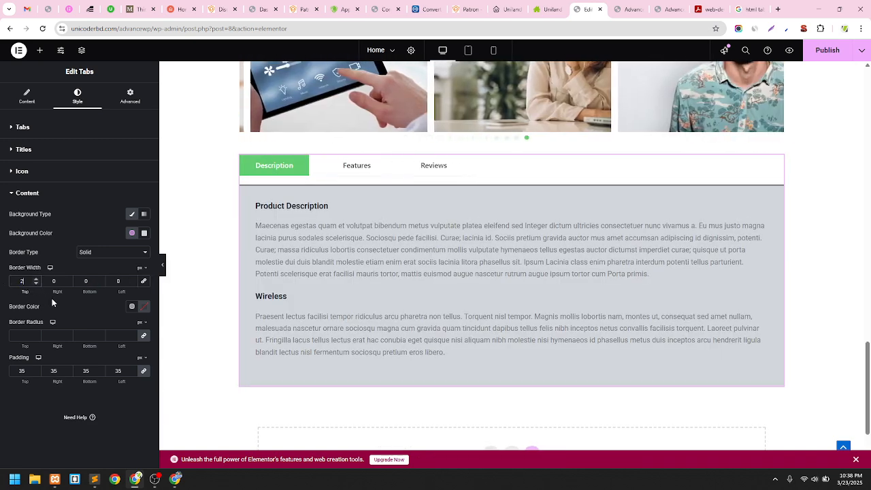
Set the tabs' distance from content to 0 px and give the content area's border the global Accent color
{"action": "left_click", "coordinate": [63, 128]}
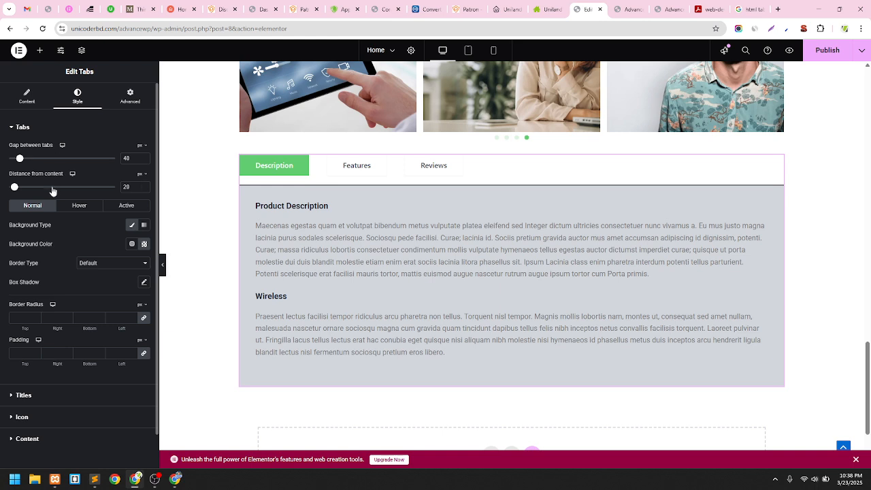
{"action": "left_click_drag", "start_coordinate": [15, 189], "coordinate": [8, 189]}
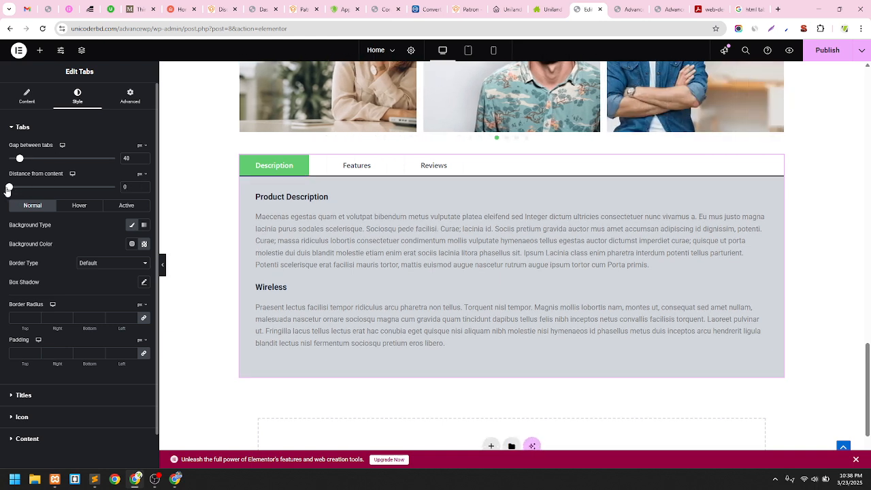
{"action": "left_click", "coordinate": [34, 441]}
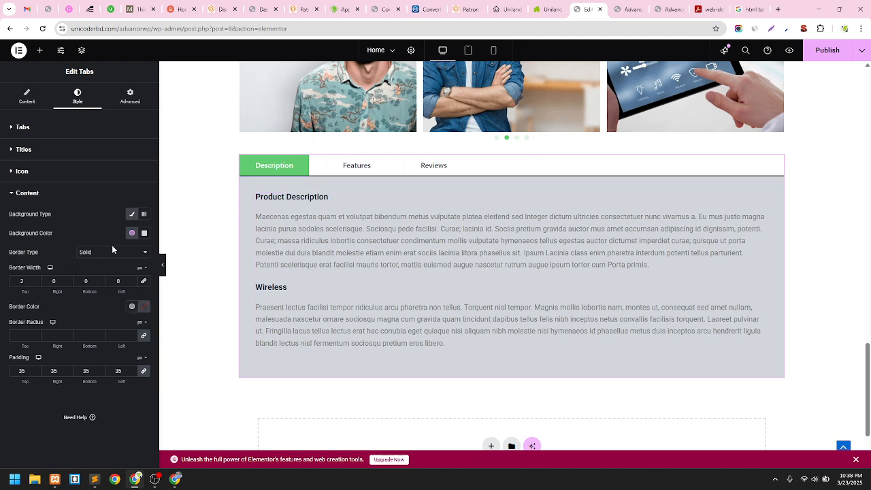
{"action": "left_click", "coordinate": [132, 308]}
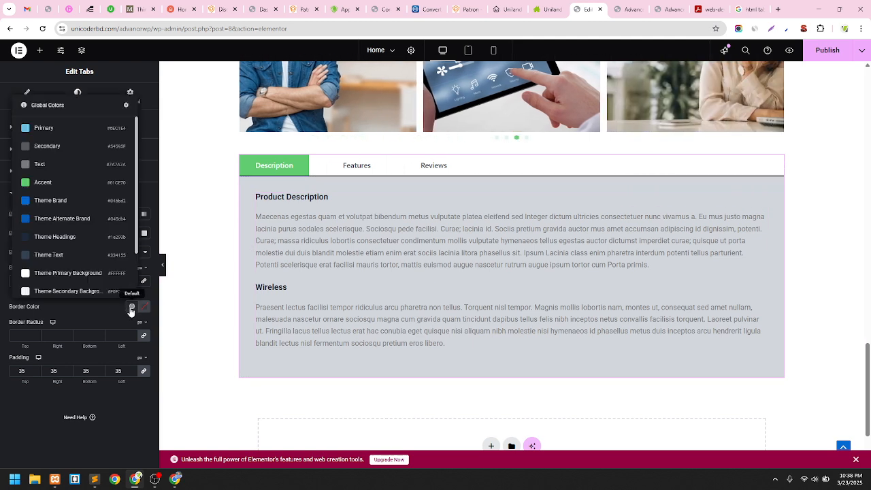
{"action": "left_click", "coordinate": [66, 192]}
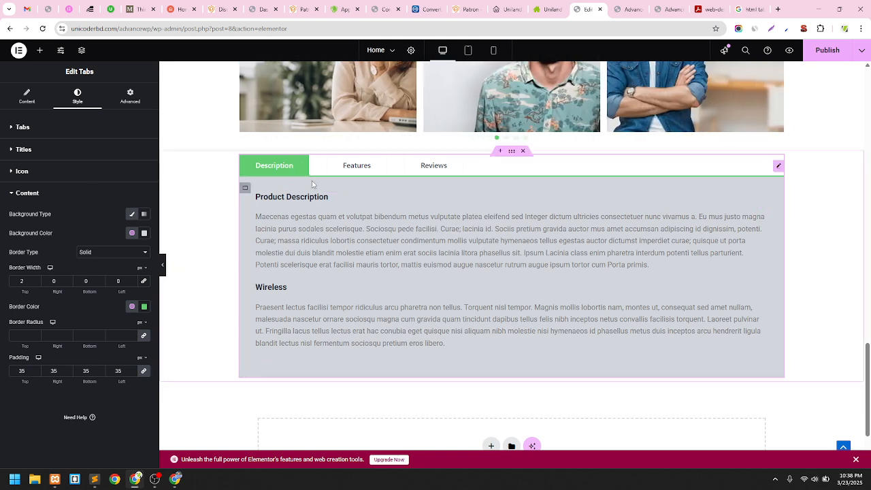
Set the tab content area's background color to #F4F9FF and return to the Tabs widget's style settings
{"action": "left_click", "coordinate": [144, 234]}
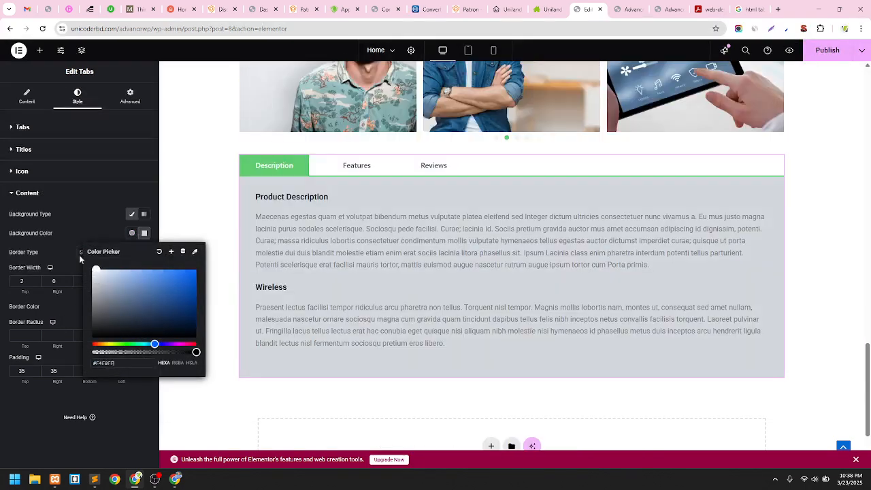
{"action": "left_click", "coordinate": [86, 223]}
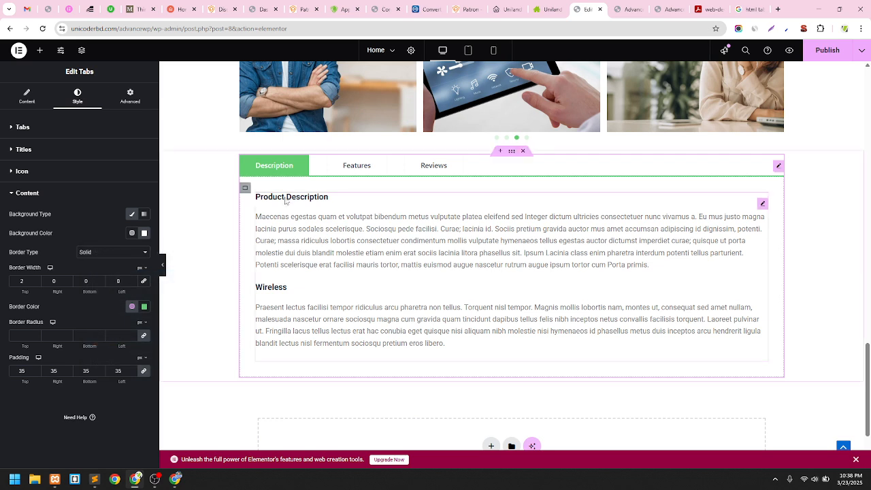
{"action": "left_click", "coordinate": [246, 189]}
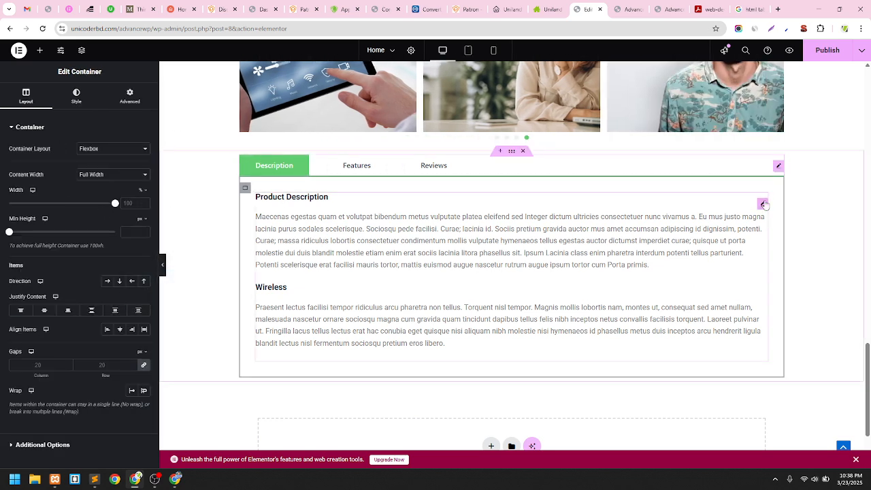
{"action": "left_click", "coordinate": [778, 167]}
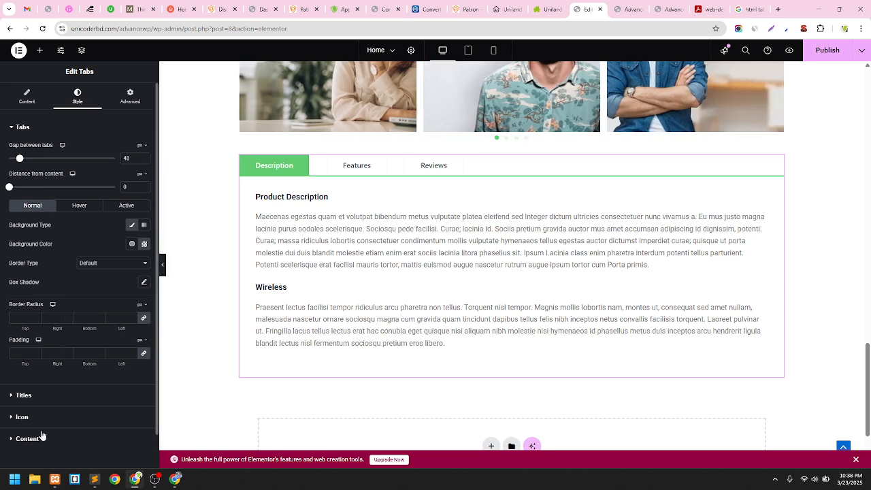
Clear the tab content area's padding, unlink its sides, set the top to 30 px with the others at 0, and publish the page
{"action": "left_click", "coordinate": [28, 439]}
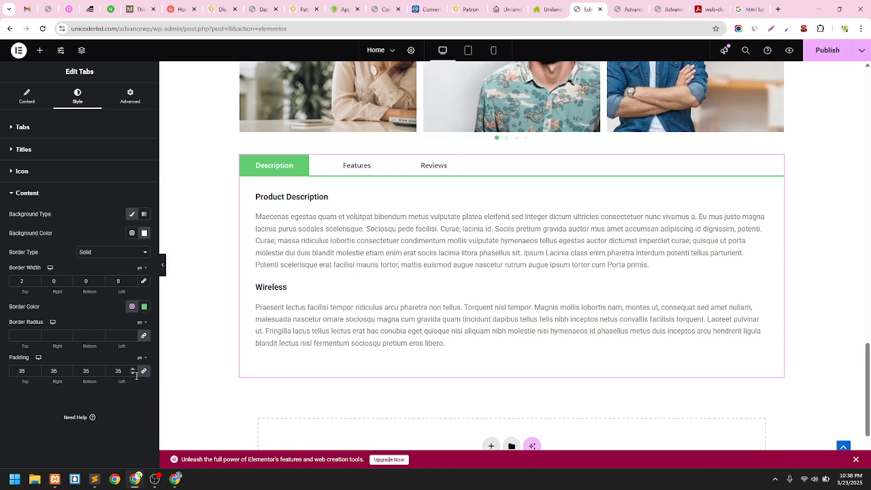
{"action": "left_click_drag", "start_coordinate": [27, 373], "coordinate": [1, 373]}
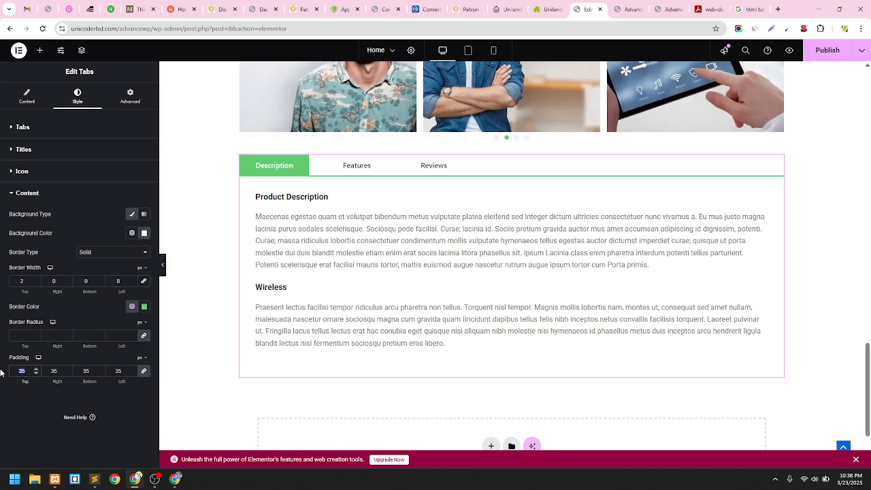
{"action": "key", "text": "BackSpace"}
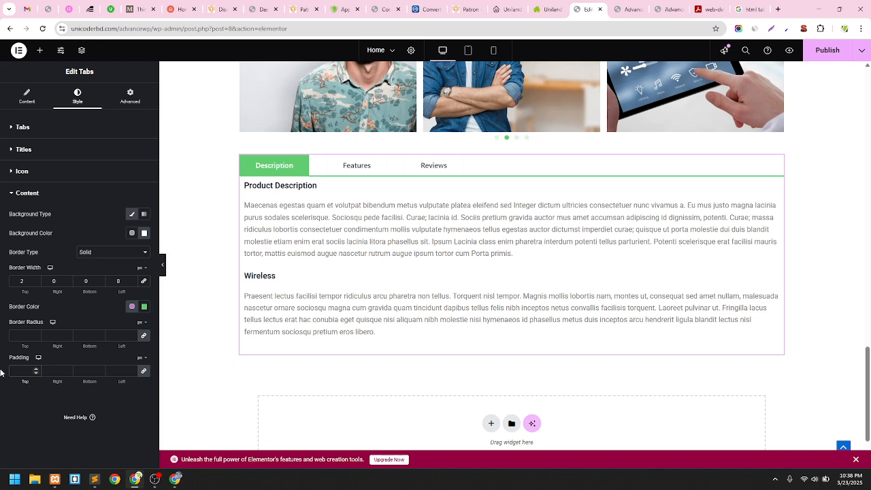
{"action": "left_click", "coordinate": [141, 372]}
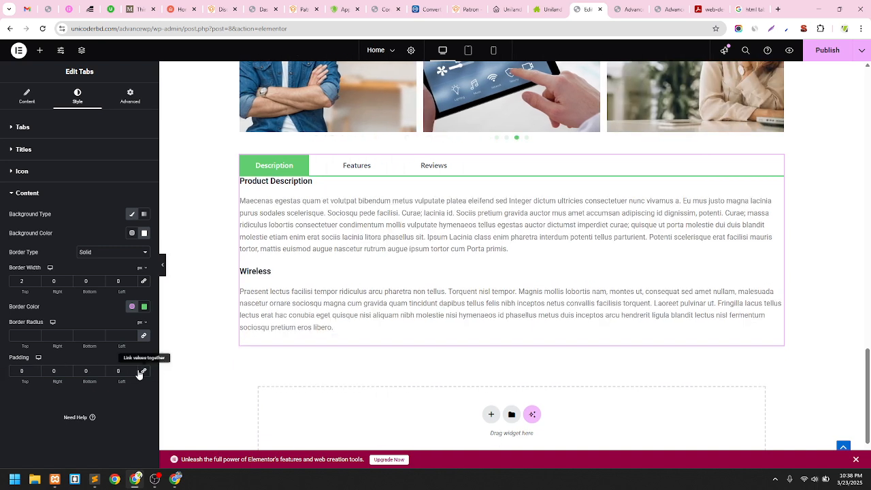
{"action": "type", "text": "3"}
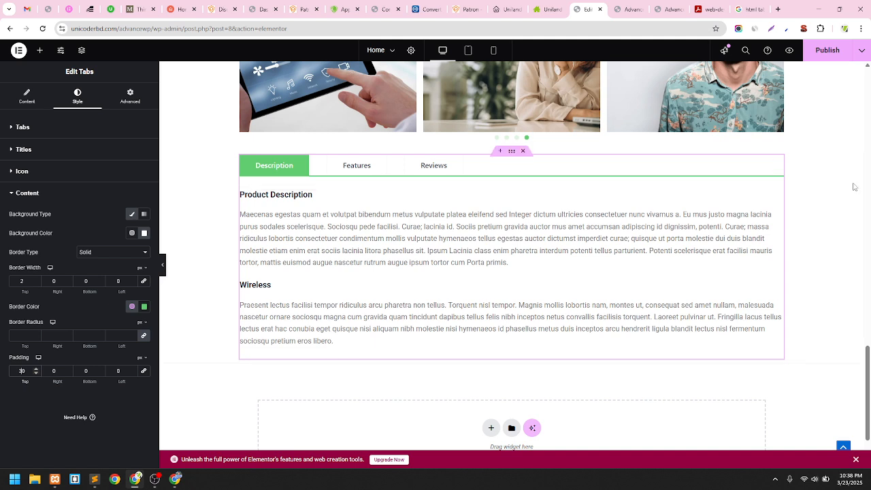
{"action": "left_click", "coordinate": [827, 49]}
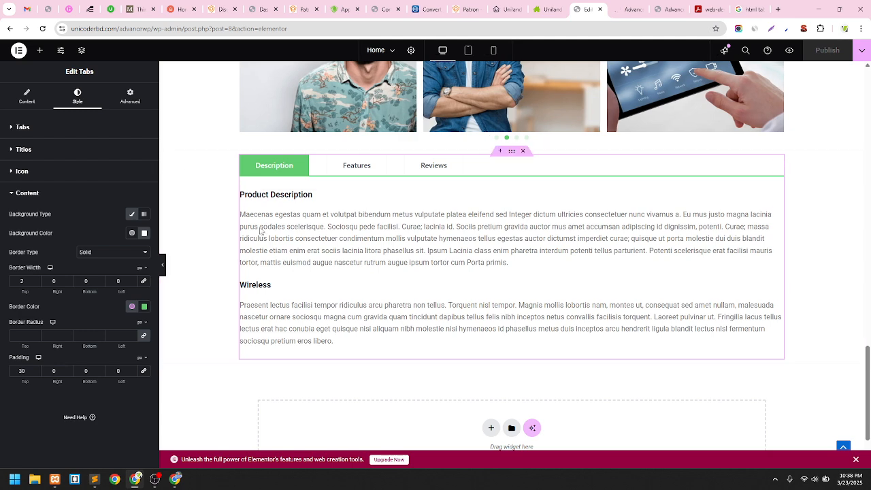
Check the Features tab's content, return to the Description tab and publish the page again
{"action": "left_click", "coordinate": [358, 167]}
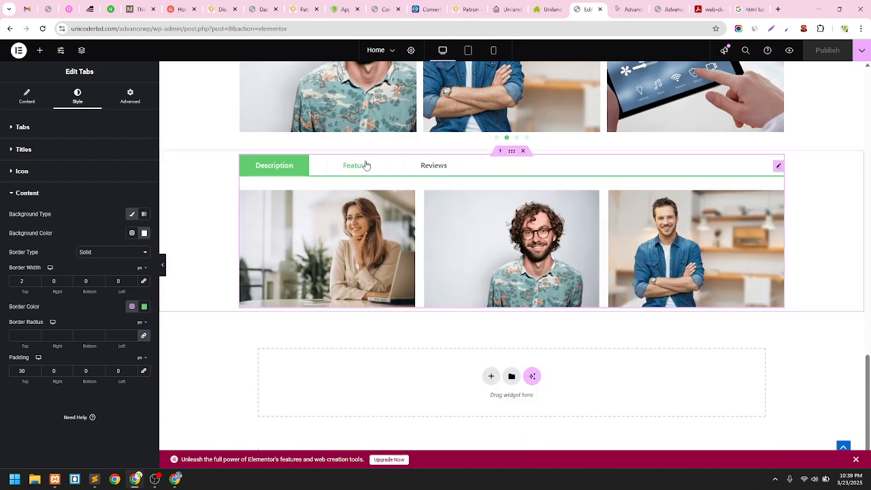
{"action": "left_click", "coordinate": [299, 165]}
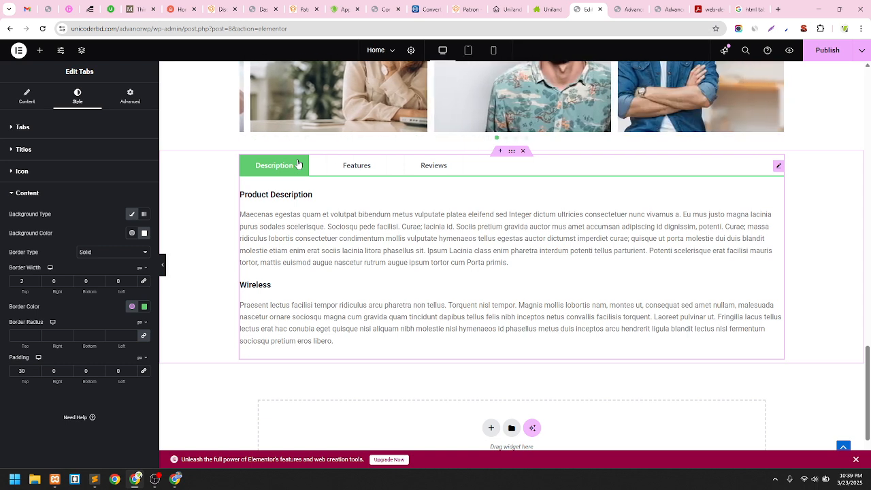
{"action": "left_click", "coordinate": [837, 55]}
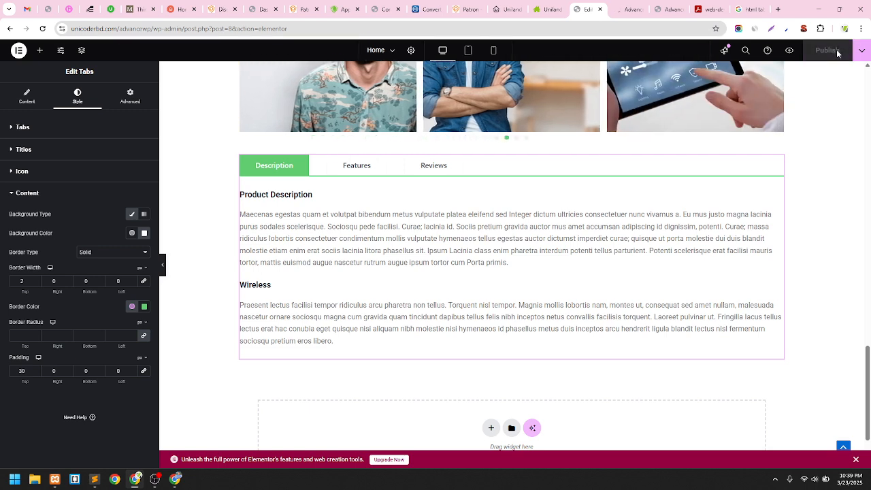
Switch to the Google Images results for "html tab section design" and preview vertical, adaptive, responsive and folder-style tab examples
{"action": "left_click", "coordinate": [749, 9]}
{"action": "scroll", "coordinate": [373, 205], "scroll_direction": "down", "scroll_amount": 5}
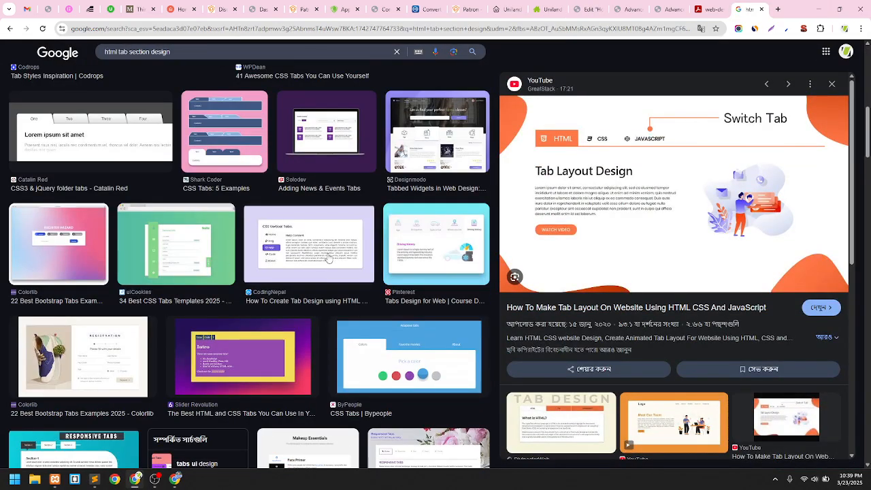
{"action": "left_click", "coordinate": [320, 242]}
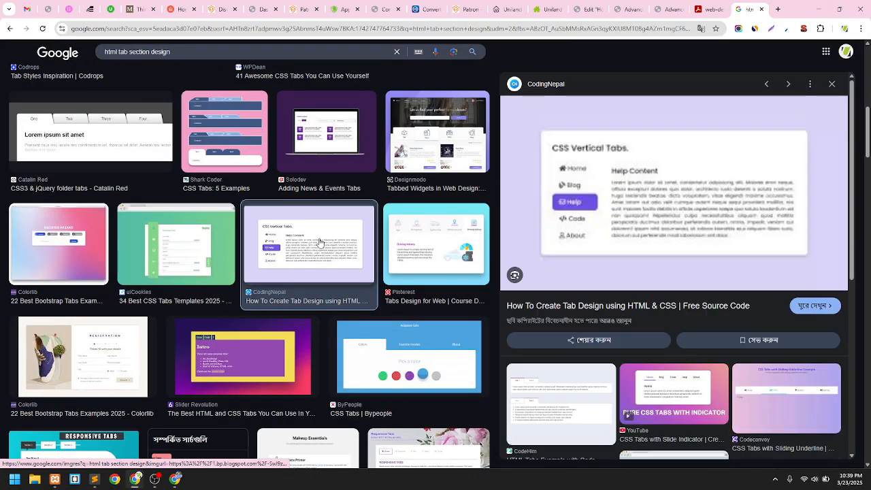
{"action": "scroll", "coordinate": [319, 243], "scroll_direction": "down", "scroll_amount": 3}
{"action": "left_click", "coordinate": [411, 126]}
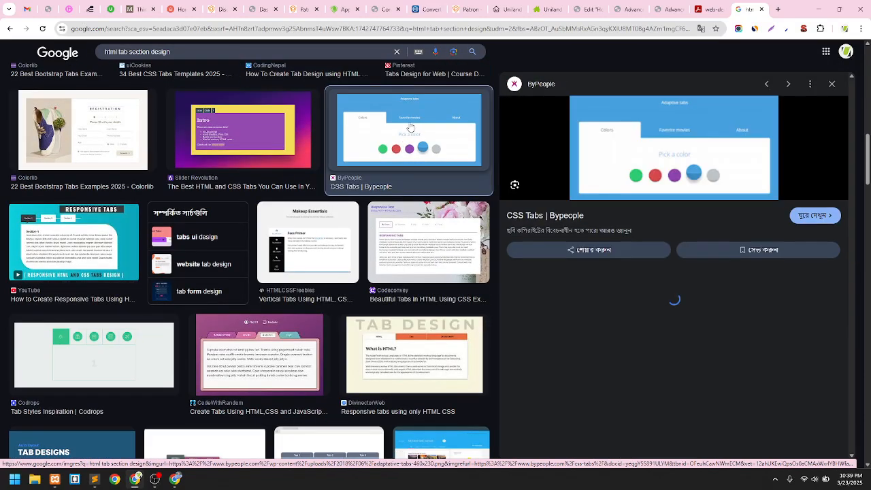
{"action": "left_click", "coordinate": [421, 238]}
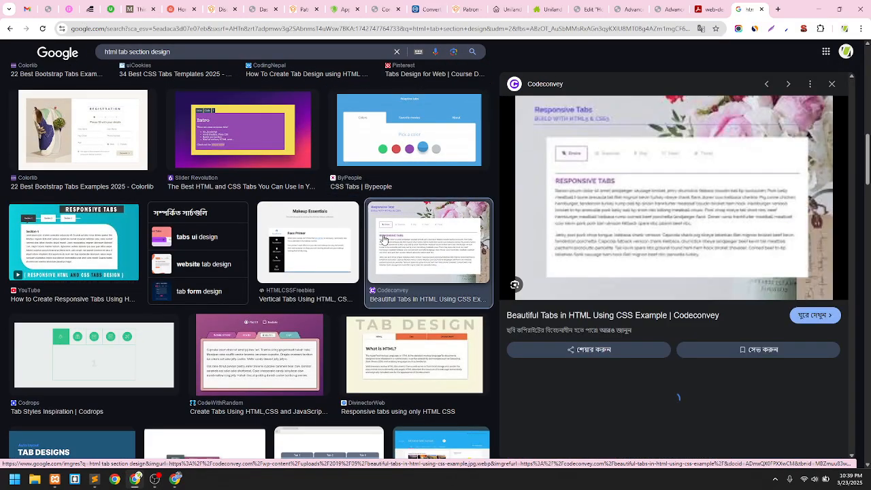
{"action": "left_click", "coordinate": [82, 238]}
{"action": "scroll", "coordinate": [132, 244], "scroll_direction": "down", "scroll_amount": 1}
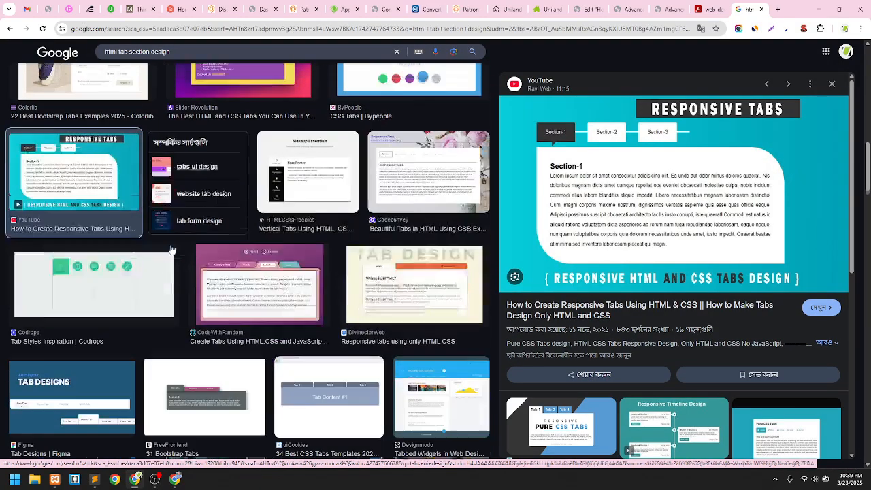
{"action": "left_click", "coordinate": [113, 257]}
{"action": "left_click", "coordinate": [256, 263]}
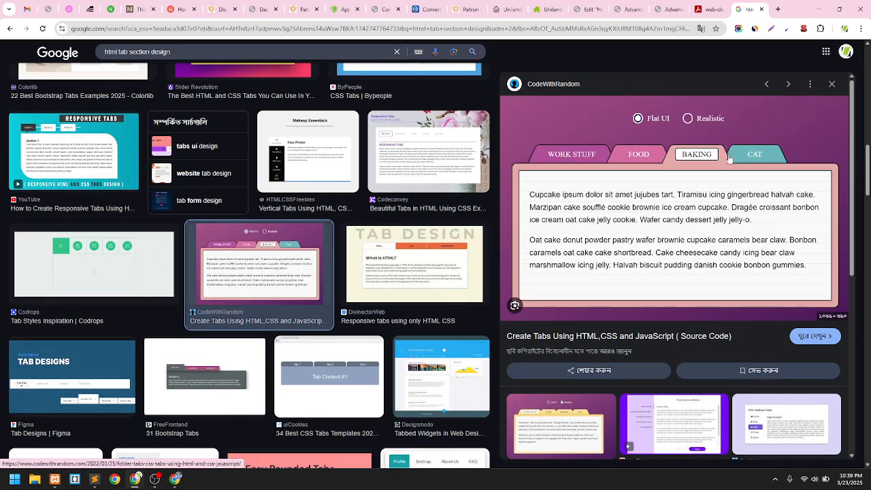
{"action": "key", "text": "Right"}
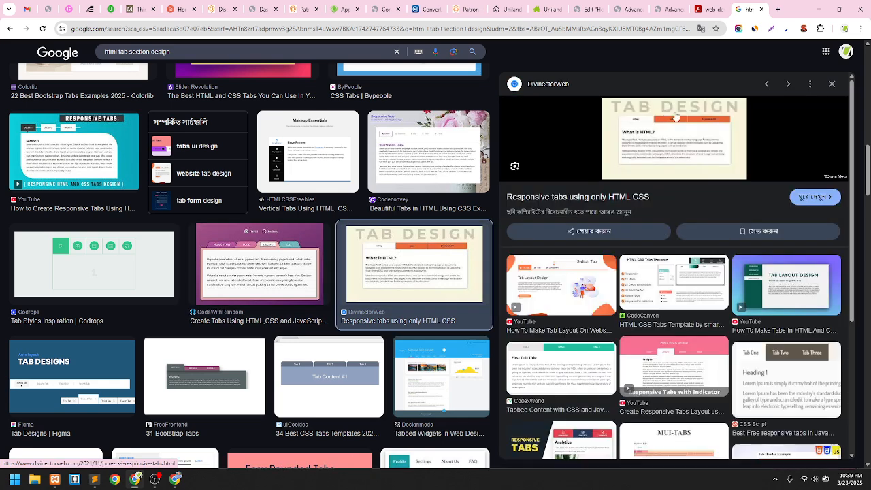
{"action": "scroll", "coordinate": [432, 254], "scroll_direction": "up", "scroll_amount": 2}
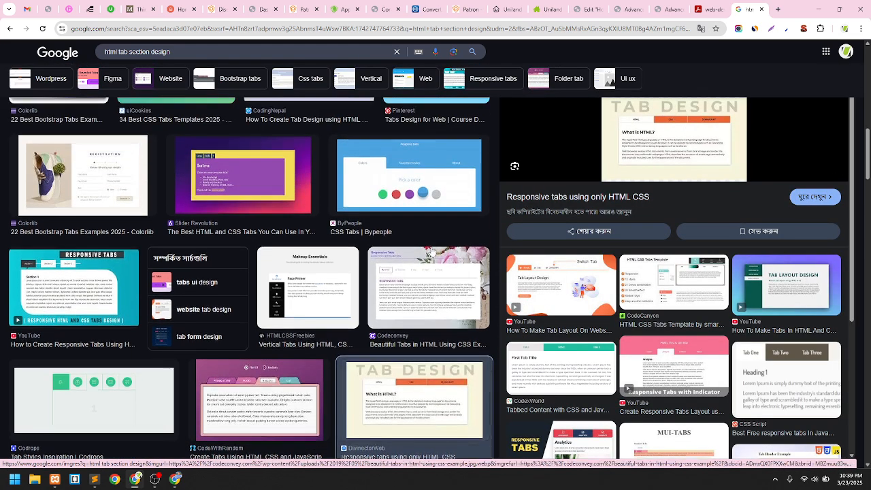
{"action": "left_click", "coordinate": [432, 254]}
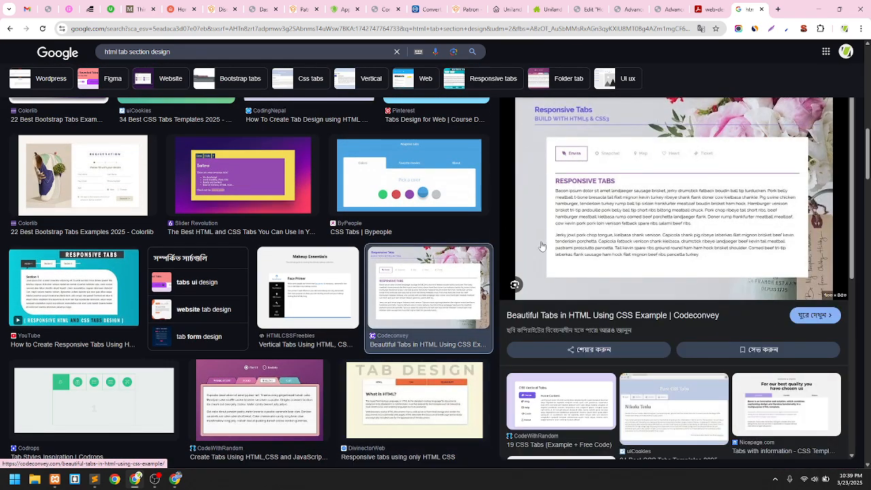
Examine more tab designs in the image results, including the Codrops, Designmodo and User Experience Toolkit examples
{"action": "scroll", "coordinate": [281, 238], "scroll_direction": "up", "scroll_amount": 4}
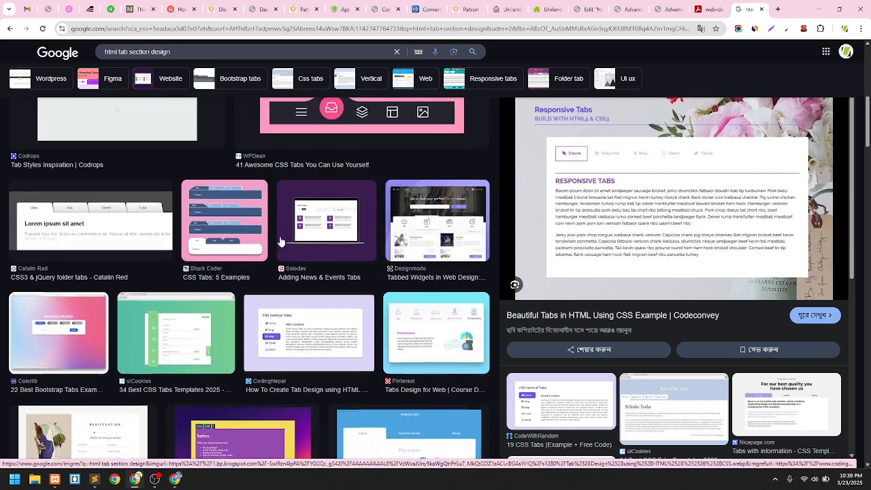
{"action": "scroll", "coordinate": [281, 242], "scroll_direction": "up", "scroll_amount": 1}
{"action": "scroll", "coordinate": [107, 286], "scroll_direction": "up", "scroll_amount": 2}
{"action": "left_click", "coordinate": [106, 301]}
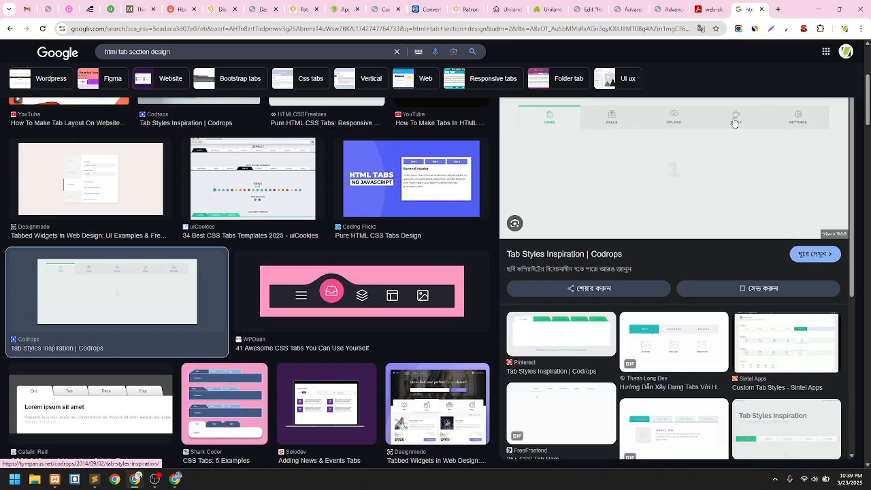
{"action": "scroll", "coordinate": [100, 334], "scroll_direction": "up", "scroll_amount": 2}
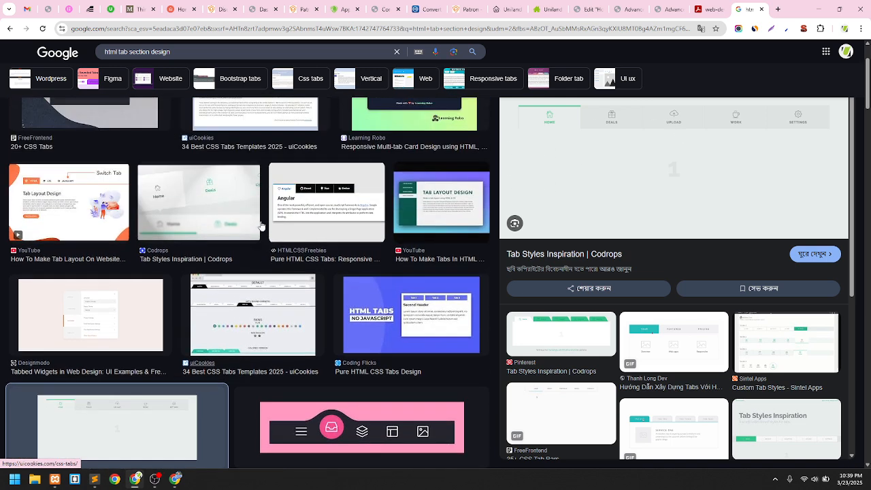
{"action": "left_click", "coordinate": [100, 333]}
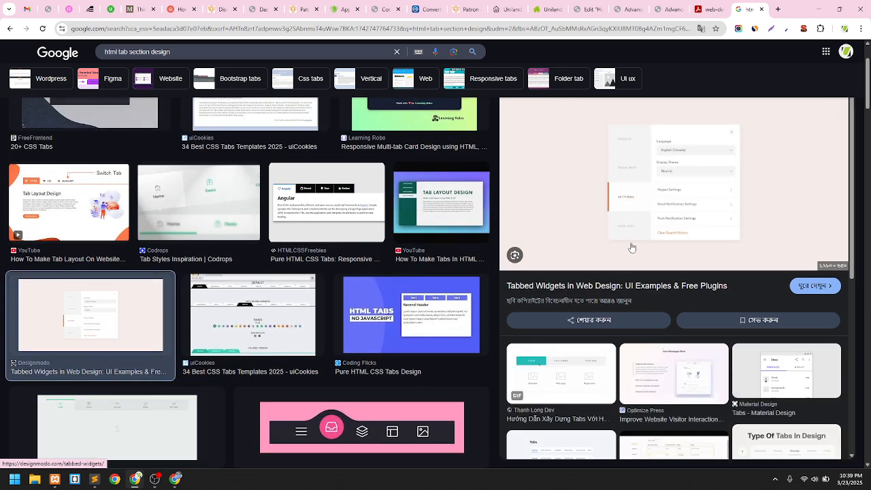
{"action": "scroll", "coordinate": [220, 266], "scroll_direction": "up", "scroll_amount": 2}
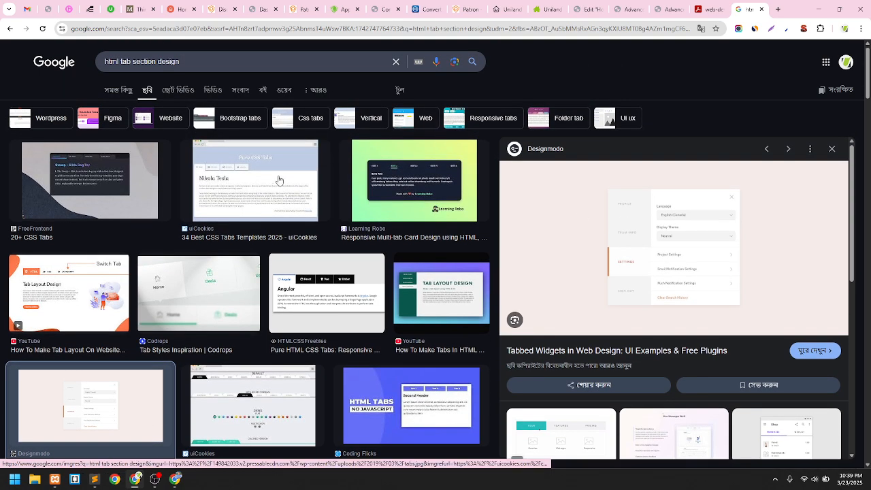
{"action": "scroll", "coordinate": [279, 181], "scroll_direction": "down", "scroll_amount": 10}
{"action": "scroll", "coordinate": [297, 188], "scroll_direction": "down", "scroll_amount": 5}
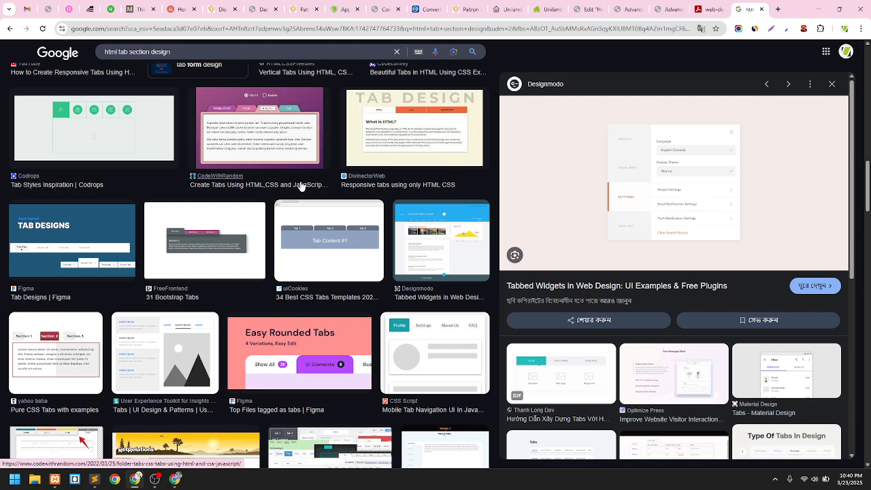
{"action": "scroll", "coordinate": [303, 189], "scroll_direction": "down", "scroll_amount": 8}
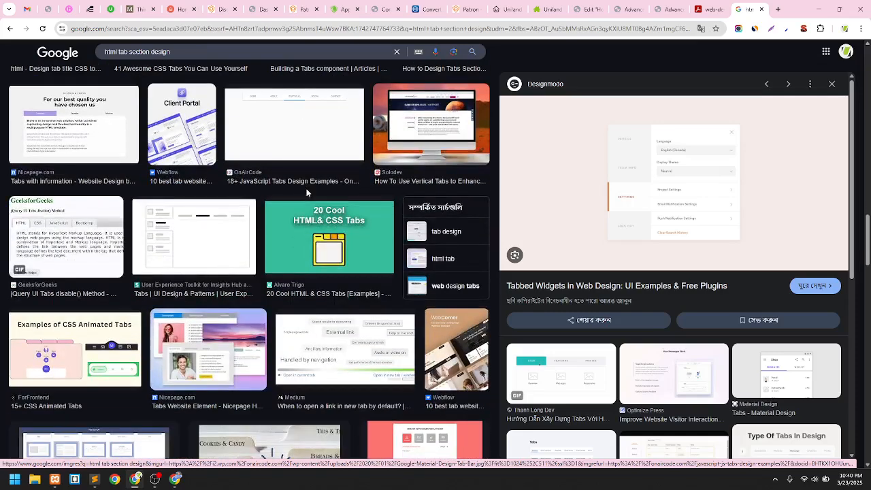
{"action": "left_click", "coordinate": [192, 227]}
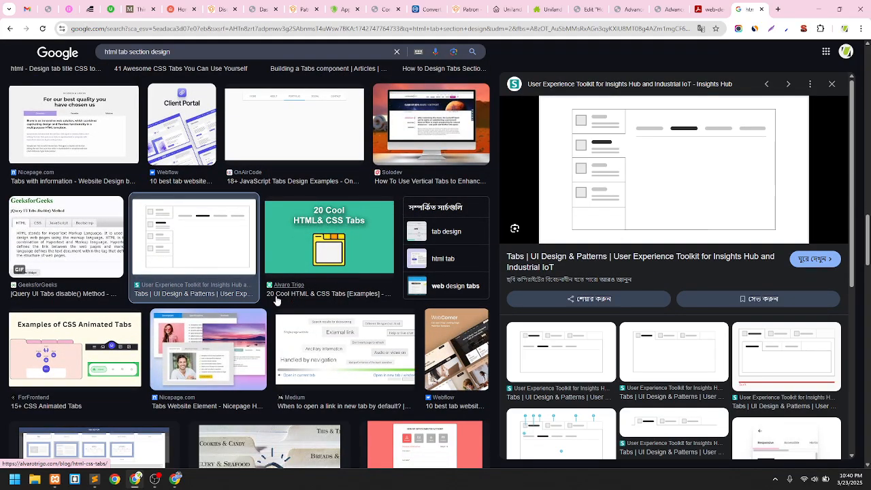
{"action": "scroll", "coordinate": [276, 302], "scroll_direction": "down", "scroll_amount": 3}
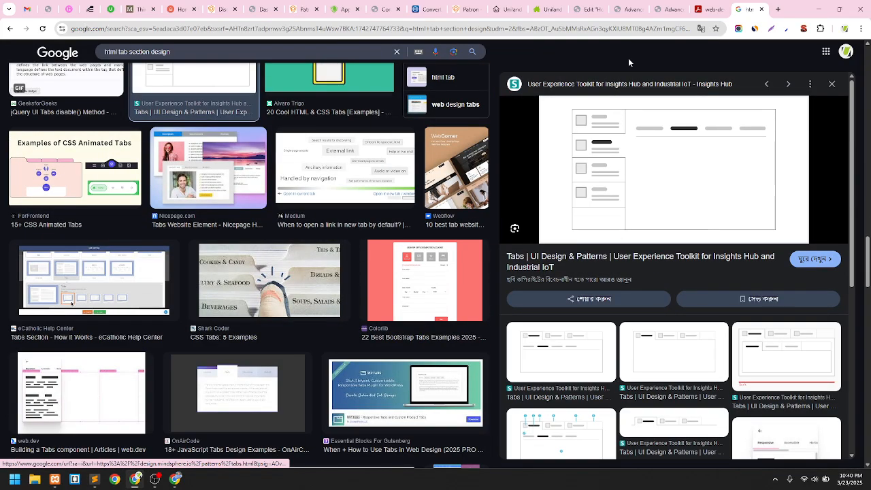
Return to the Home page in the Elementor editor, check the Features, Reviews and Description tab contents, and publish the page
{"action": "left_click", "coordinate": [594, 5]}
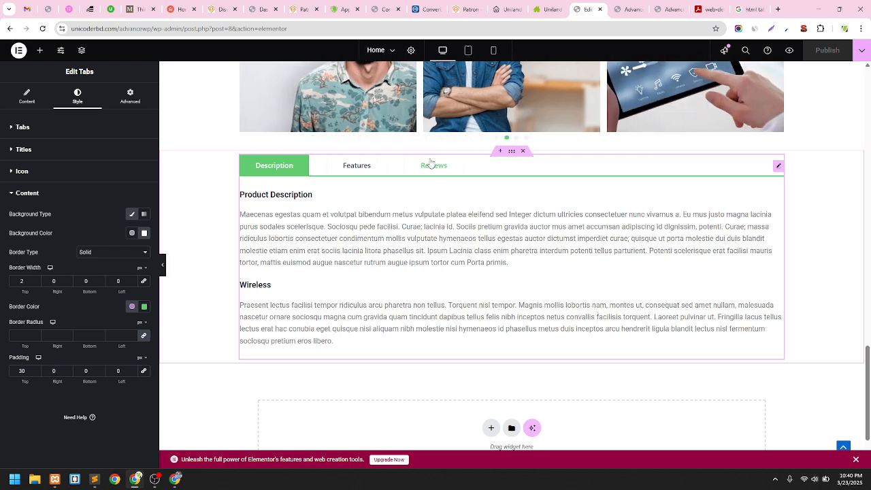
{"action": "left_click", "coordinate": [361, 166]}
{"action": "left_click", "coordinate": [416, 167]}
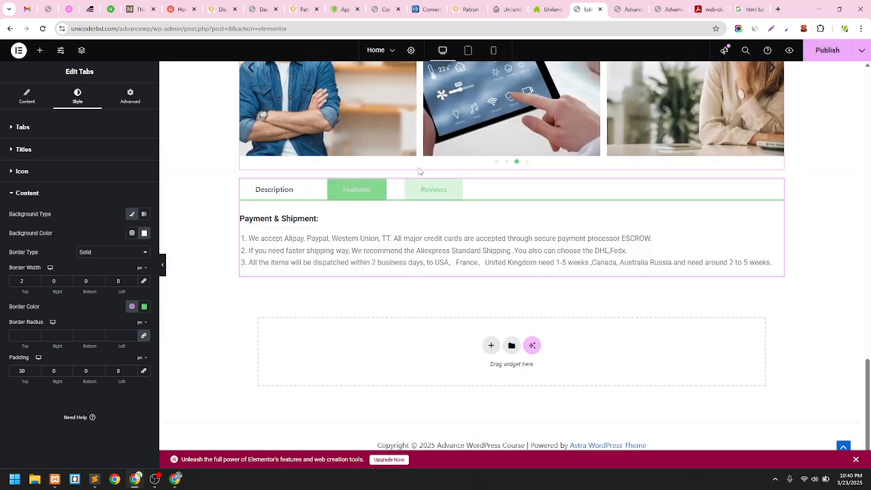
{"action": "left_click", "coordinate": [274, 197]}
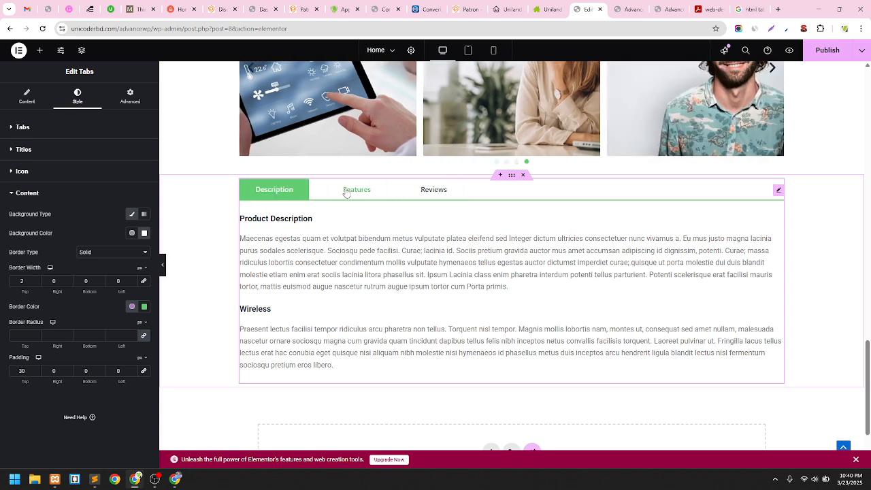
{"action": "left_click", "coordinate": [346, 191]}
{"action": "left_click", "coordinate": [292, 190]}
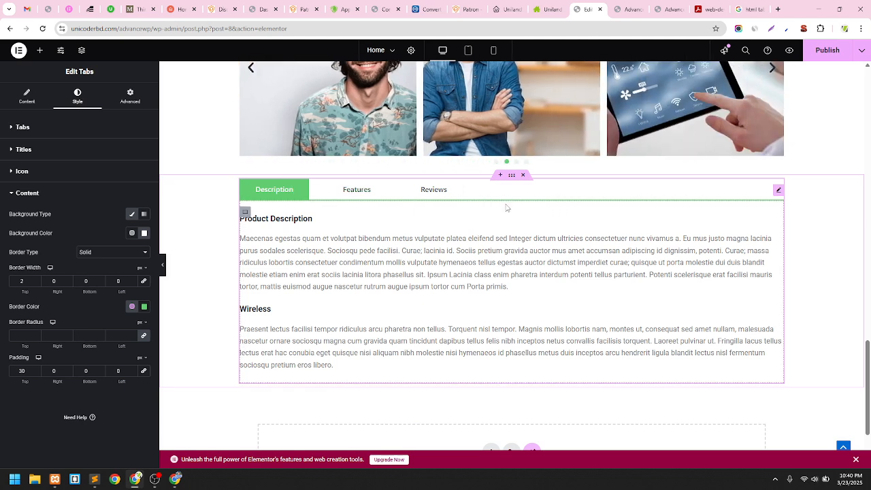
{"action": "left_click", "coordinate": [811, 48]}
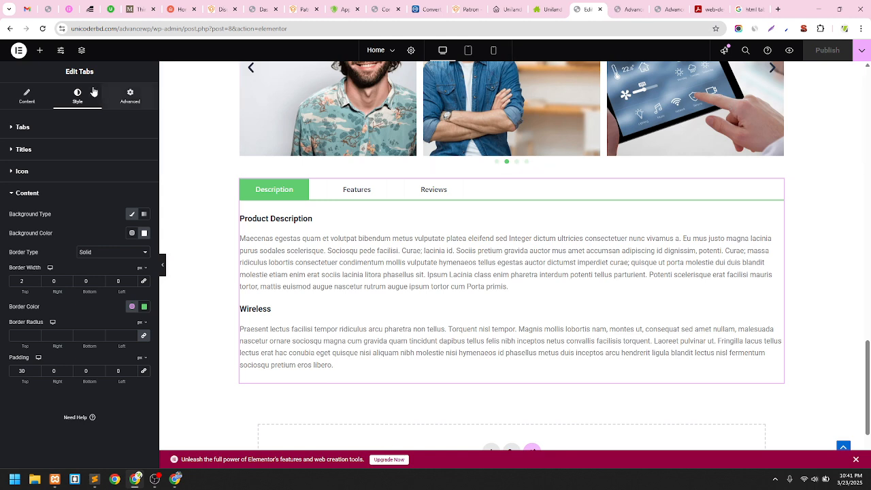
Collapse the Tabs widget's Content style settings and look over the tabs section on the page
{"action": "left_click", "coordinate": [26, 193]}
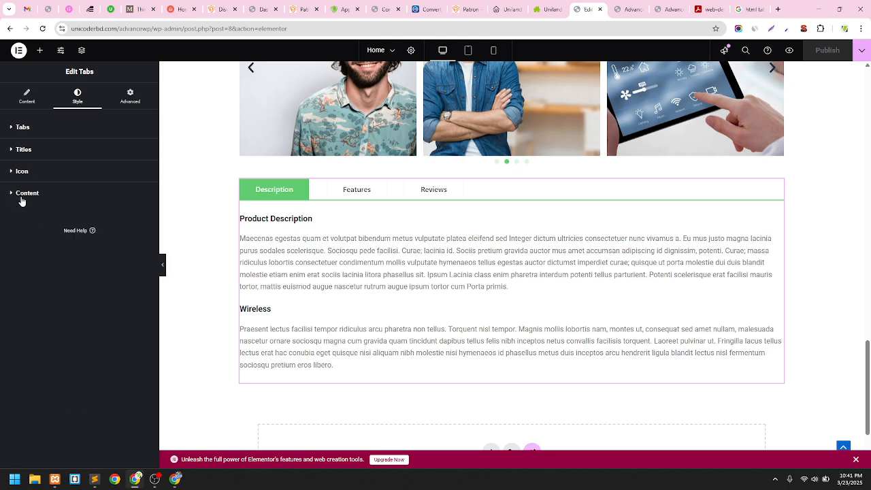
{"action": "scroll", "coordinate": [364, 189], "scroll_direction": "down", "scroll_amount": 3}
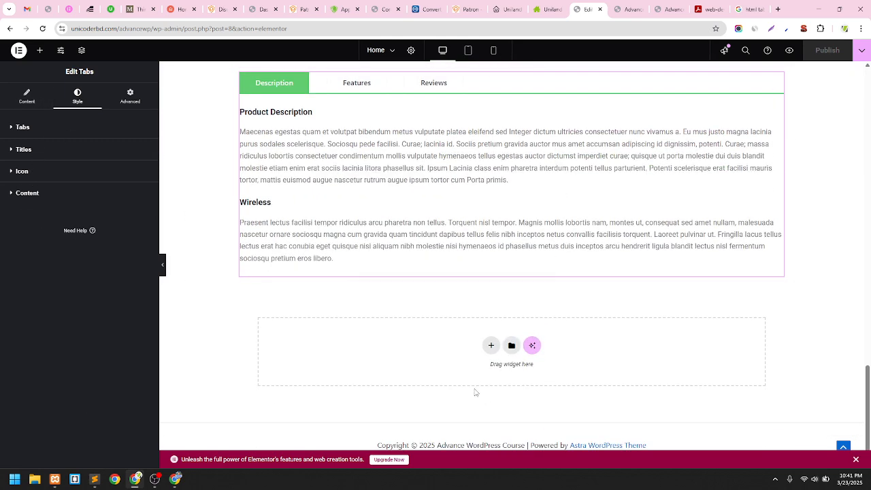
{"action": "scroll", "coordinate": [354, 255], "scroll_direction": "up", "scroll_amount": 3}
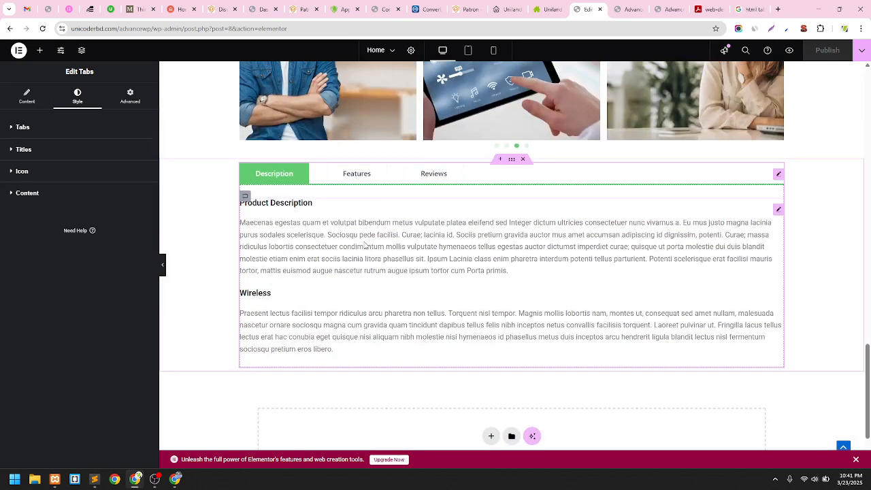
Check the Features, Reviews and Description tab contents in the editor and publish the Home page
{"action": "left_click", "coordinate": [373, 177]}
{"action": "left_click", "coordinate": [454, 179]}
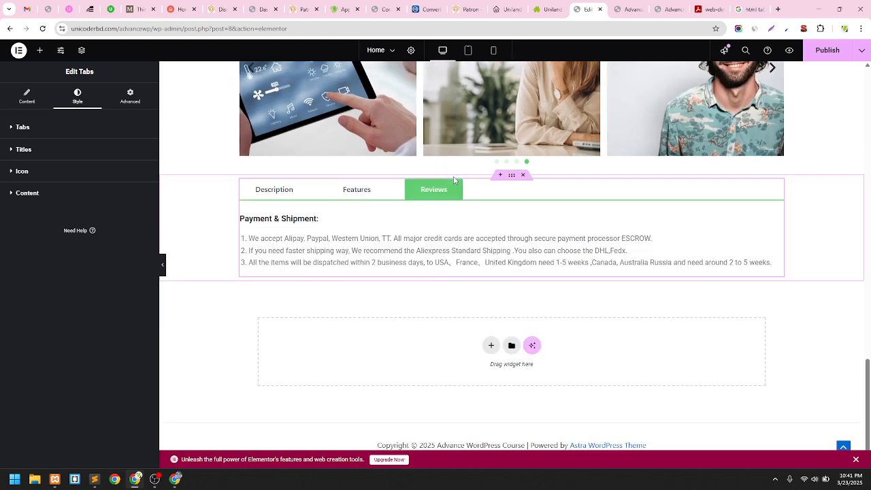
{"action": "left_click", "coordinate": [287, 200]}
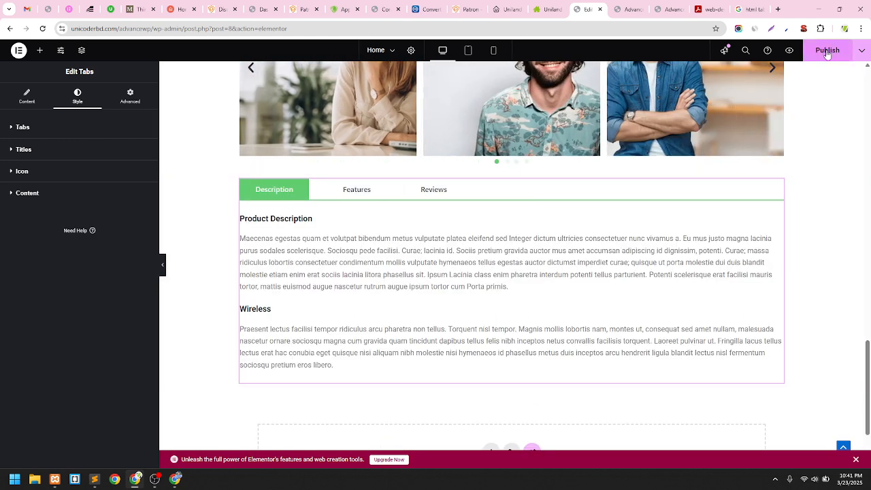
{"action": "left_click", "coordinate": [828, 52]}
{"action": "left_click", "coordinate": [365, 194]}
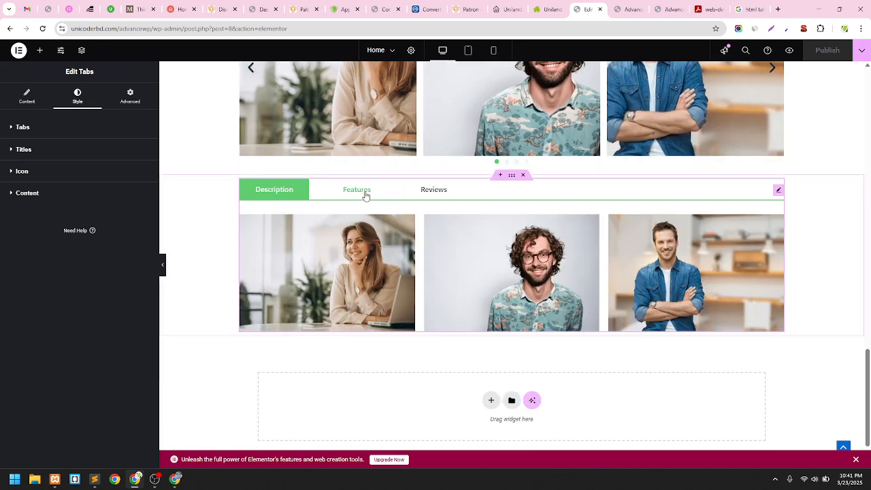
{"action": "left_click", "coordinate": [434, 193]}
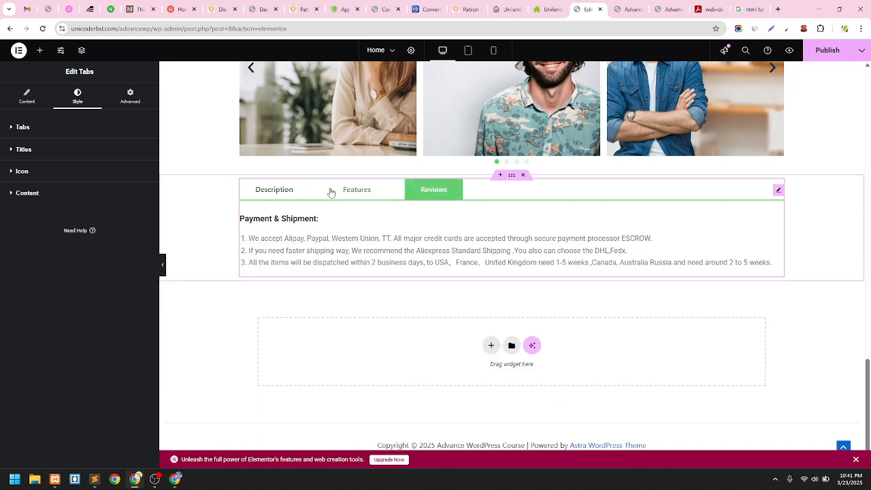
{"action": "left_click", "coordinate": [294, 193]}
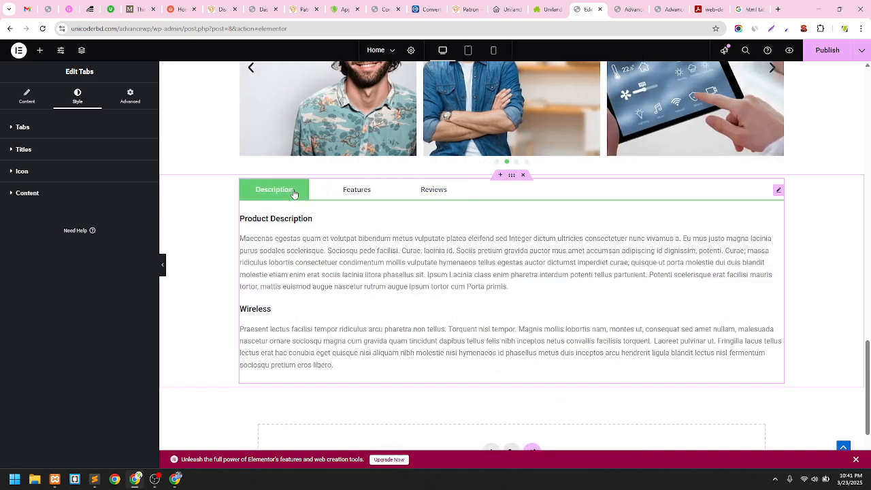
{"action": "scroll", "coordinate": [402, 197], "scroll_direction": "up", "scroll_amount": 2}
{"action": "left_click", "coordinate": [824, 52]}
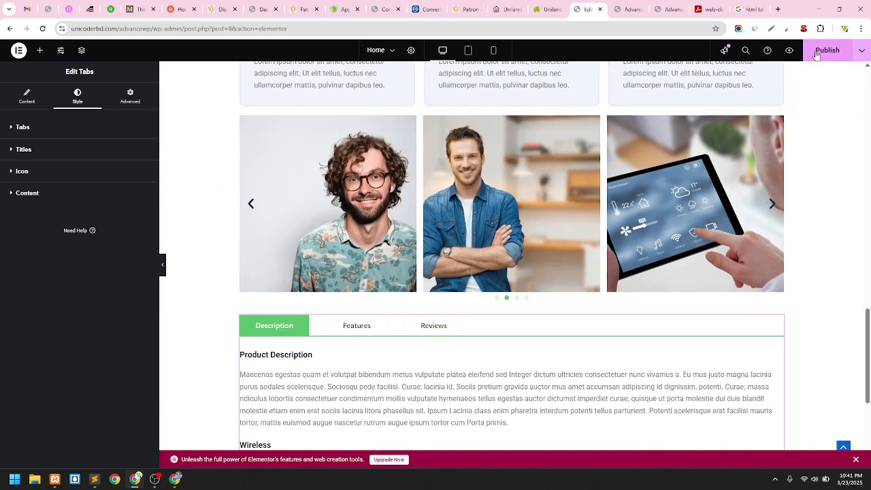
{"action": "scroll", "coordinate": [382, 152], "scroll_direction": "down", "scroll_amount": 2}
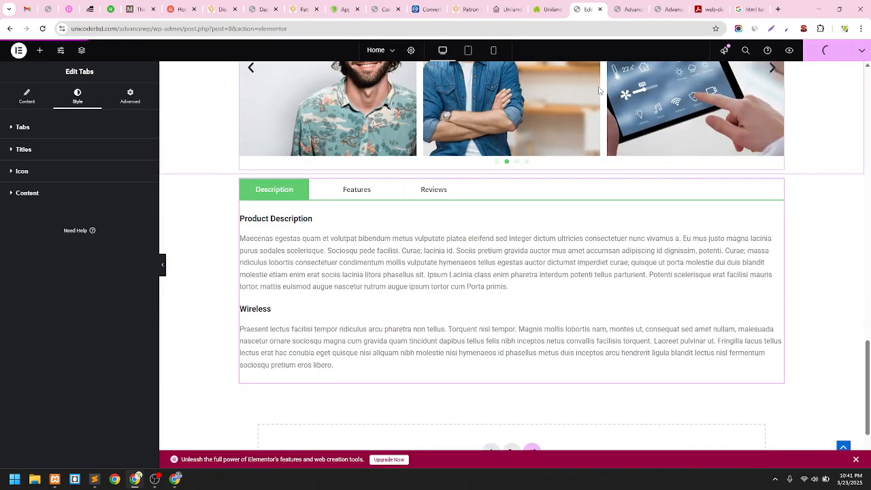
Switch to the Home page preview and check the Features, Reviews and Description tabs beneath the image carousel
{"action": "left_click", "coordinate": [627, 10]}
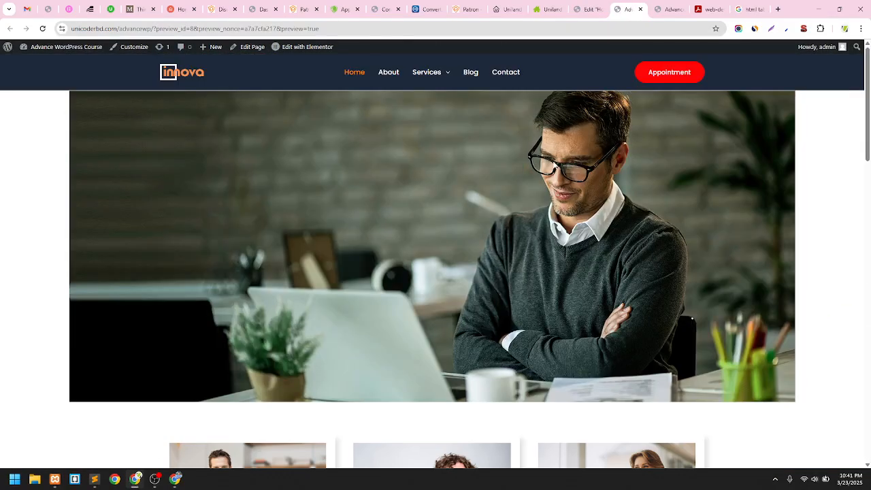
{"action": "scroll", "coordinate": [541, 150], "scroll_direction": "down", "scroll_amount": 15}
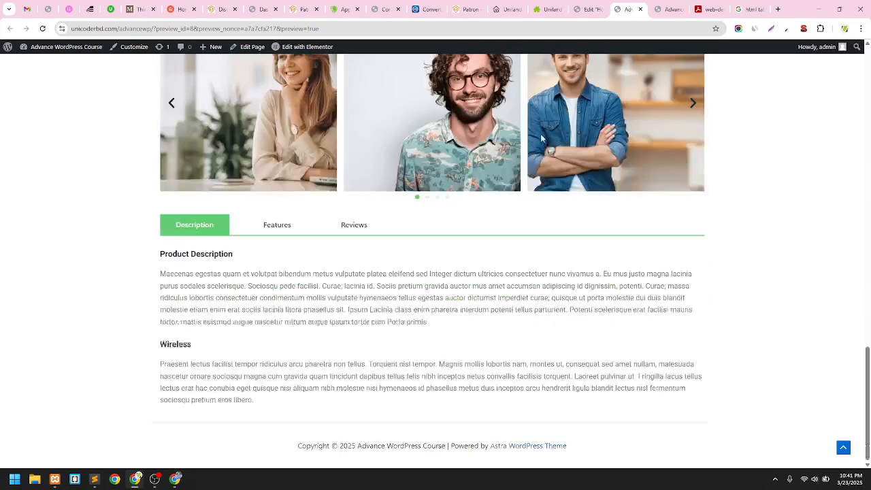
{"action": "left_click", "coordinate": [280, 225]}
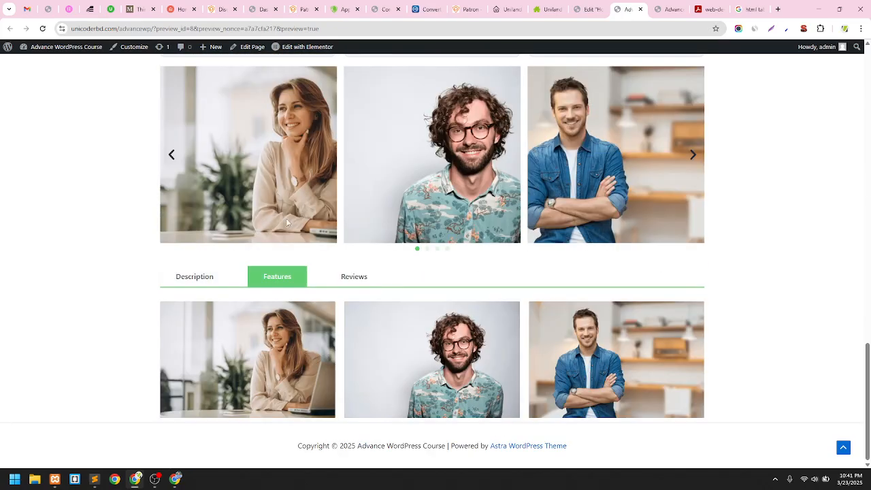
{"action": "left_click", "coordinate": [360, 280]}
{"action": "left_click", "coordinate": [196, 334]}
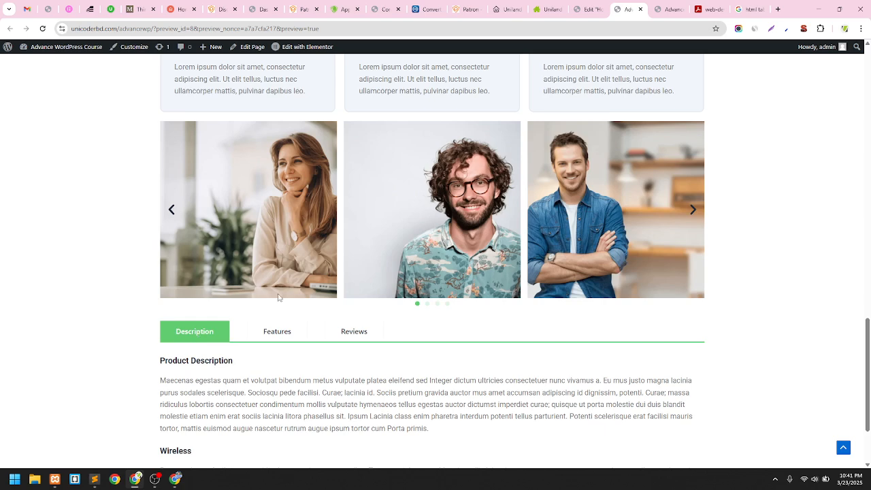
{"action": "scroll", "coordinate": [300, 259], "scroll_direction": "down", "scroll_amount": 2}
{"action": "left_click", "coordinate": [293, 232]}
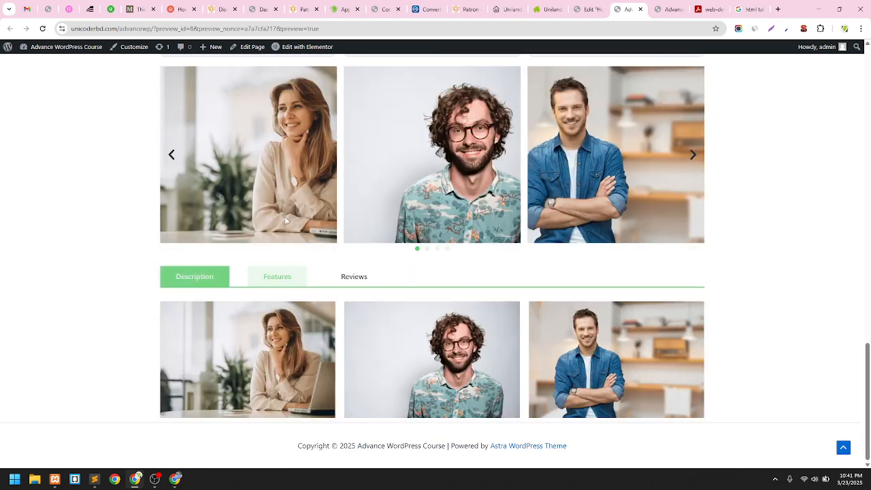
{"action": "left_click", "coordinate": [349, 282]}
{"action": "left_click", "coordinate": [185, 333]}
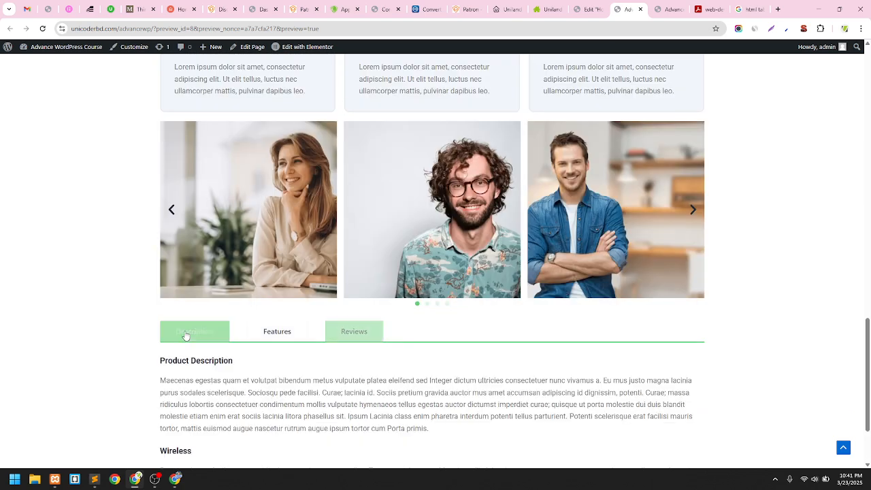
Go through the preview's tabs once more and look over the carousel and sections above them
{"action": "left_click", "coordinate": [293, 338]}
{"action": "scroll", "coordinate": [342, 305], "scroll_direction": "down", "scroll_amount": 1}
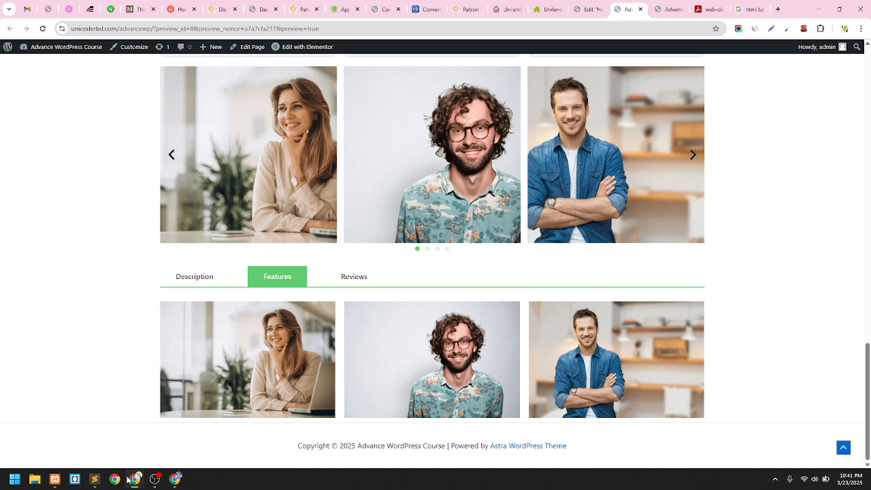
{"action": "left_click", "coordinate": [369, 284]}
{"action": "left_click", "coordinate": [197, 340]}
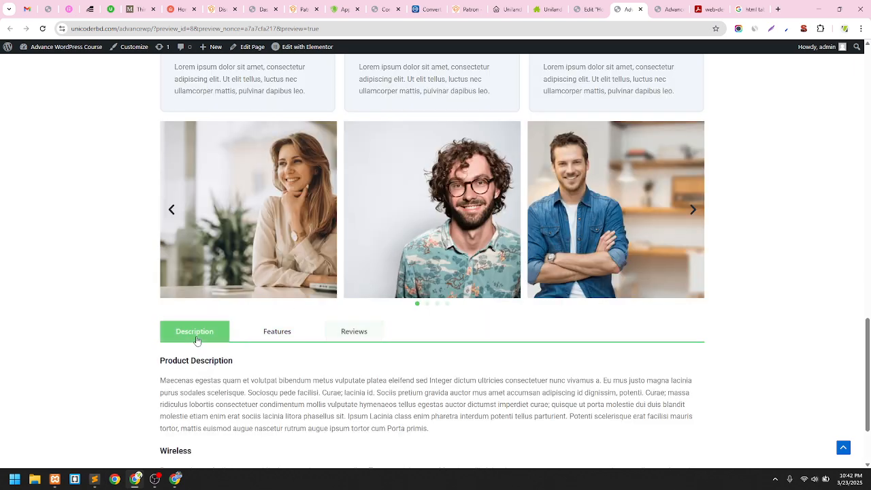
{"action": "scroll", "coordinate": [296, 367], "scroll_direction": "down", "scroll_amount": 2}
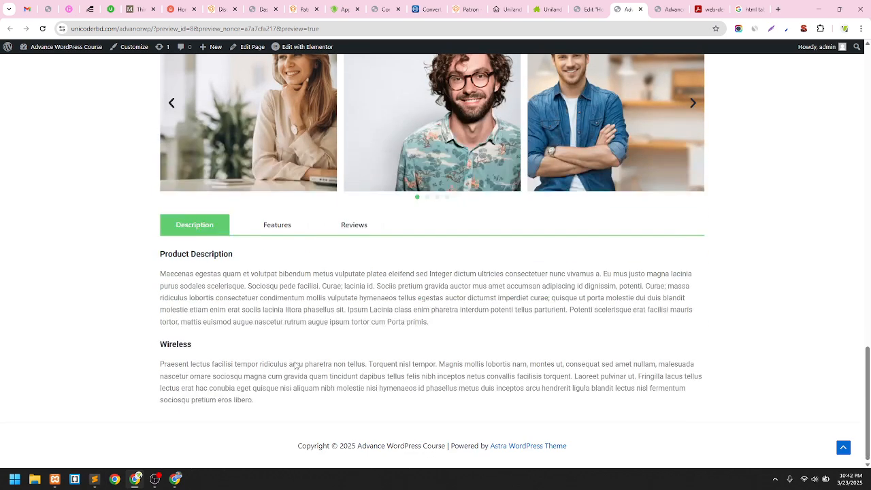
{"action": "left_click", "coordinate": [264, 229]}
{"action": "left_click", "coordinate": [204, 277]}
{"action": "scroll", "coordinate": [102, 423], "scroll_direction": "down", "scroll_amount": 1}
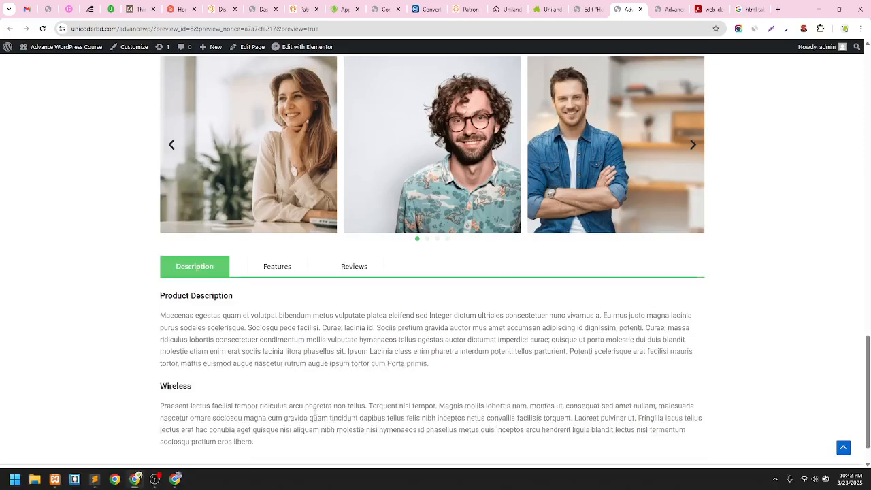
{"action": "scroll", "coordinate": [259, 269], "scroll_direction": "up", "scroll_amount": 3}
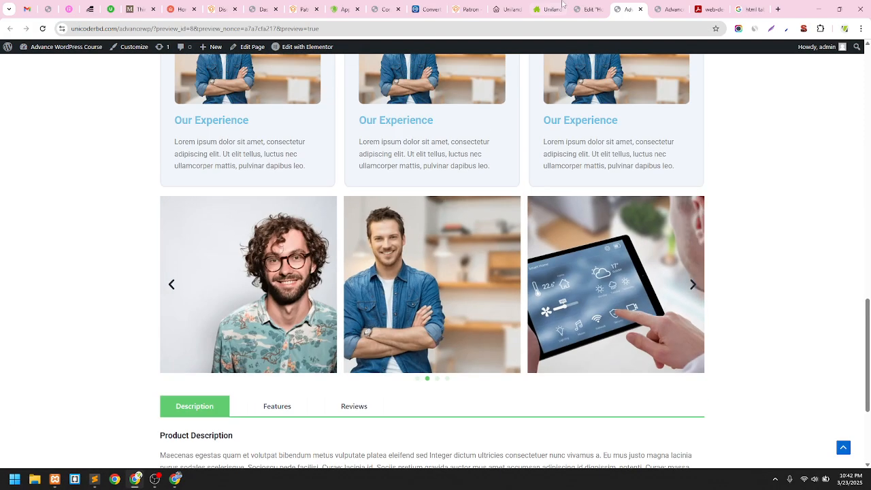
Return to the Elementor editor, move the Tabs container directly below the hero image, and publish the page
{"action": "left_click", "coordinate": [577, 4]}
{"action": "scroll", "coordinate": [443, 273], "scroll_direction": "up", "scroll_amount": 2}
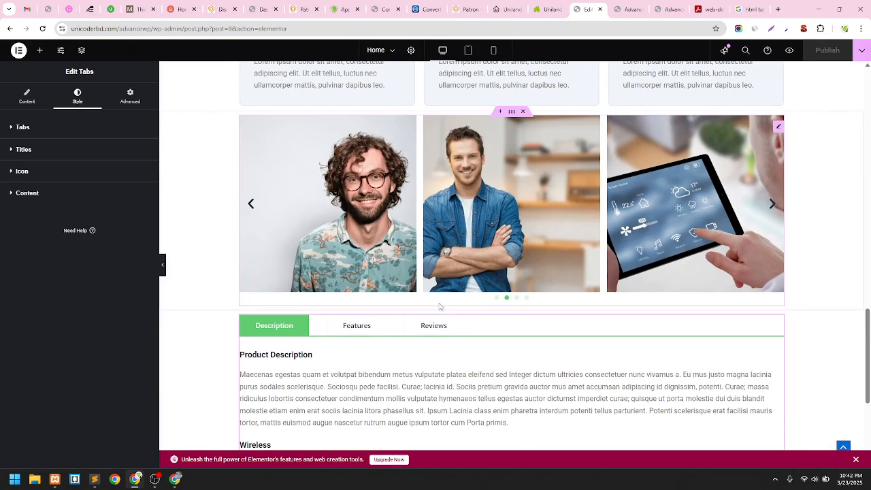
{"action": "left_click_drag", "start_coordinate": [512, 312], "coordinate": [446, 345]}
{"action": "scroll", "coordinate": [514, 295], "scroll_direction": "up", "scroll_amount": 5}
{"action": "scroll", "coordinate": [496, 282], "scroll_direction": "up", "scroll_amount": 9}
{"action": "scroll", "coordinate": [633, 266], "scroll_direction": "down", "scroll_amount": 1}
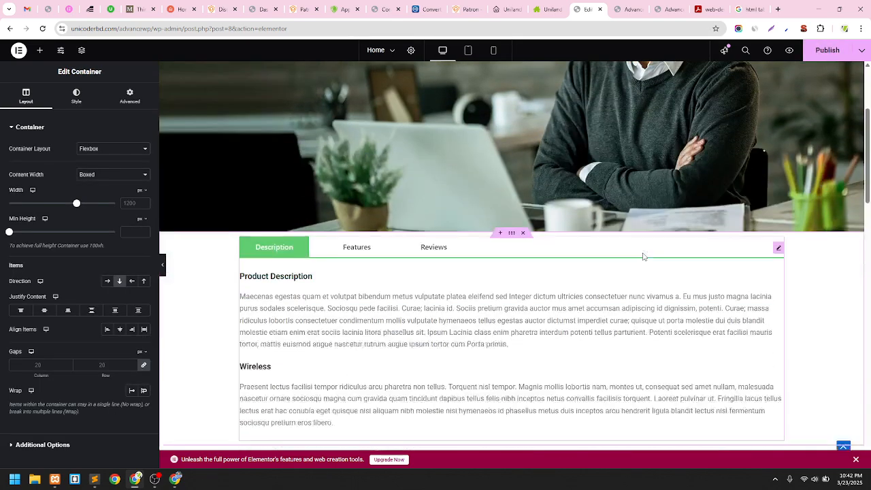
{"action": "left_click", "coordinate": [828, 50]}
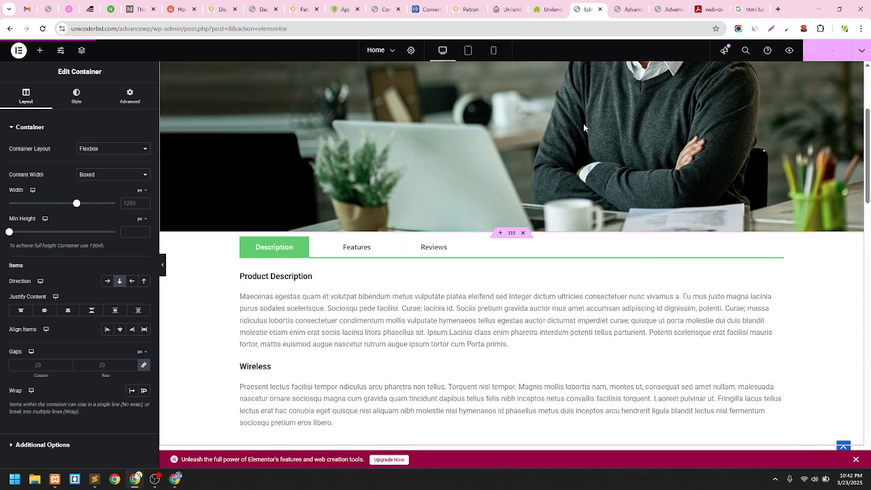
Examine the tabs section below the hero image in the preview, checking each tab and the sections that follow
{"action": "left_click", "coordinate": [636, 6]}
{"action": "scroll", "coordinate": [629, 160], "scroll_direction": "up", "scroll_amount": 10}
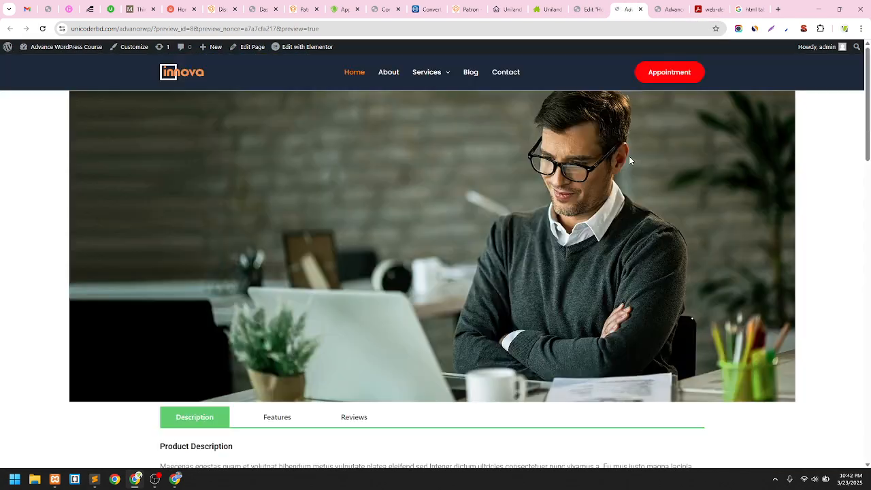
{"action": "scroll", "coordinate": [629, 160], "scroll_direction": "down", "scroll_amount": 4}
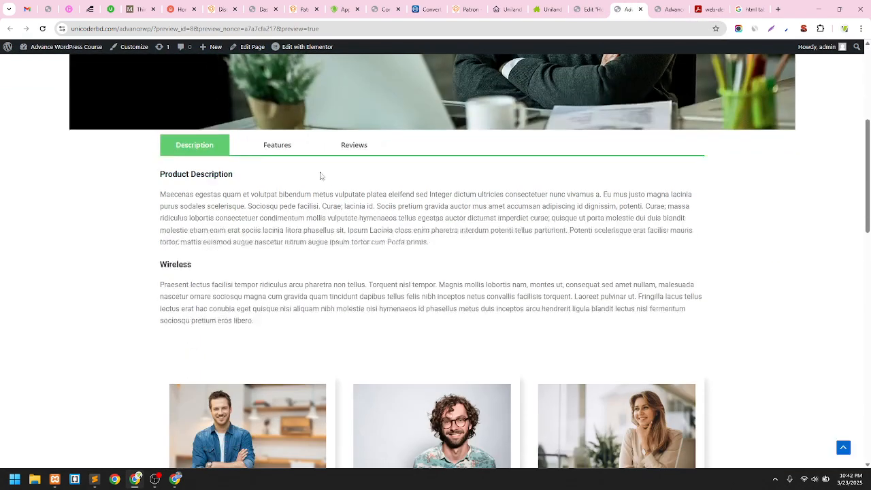
{"action": "left_click", "coordinate": [295, 155]}
{"action": "left_click", "coordinate": [355, 147]}
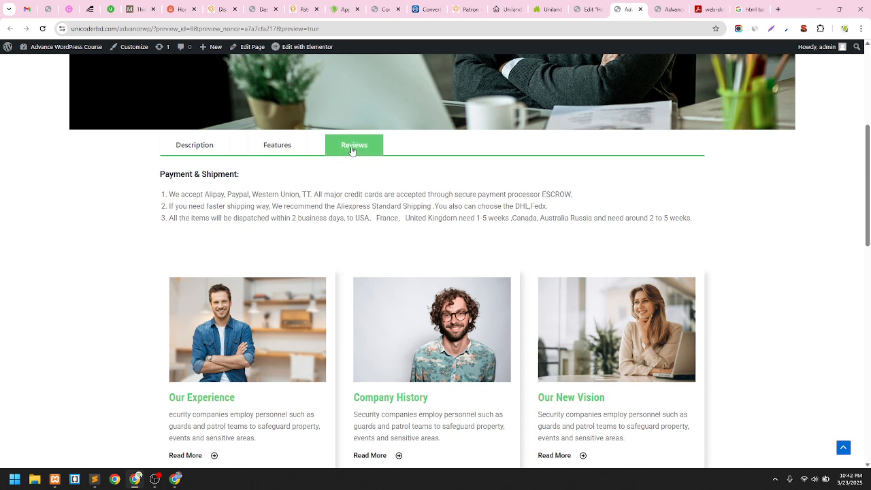
{"action": "left_click", "coordinate": [220, 147]}
{"action": "left_click", "coordinate": [276, 146]}
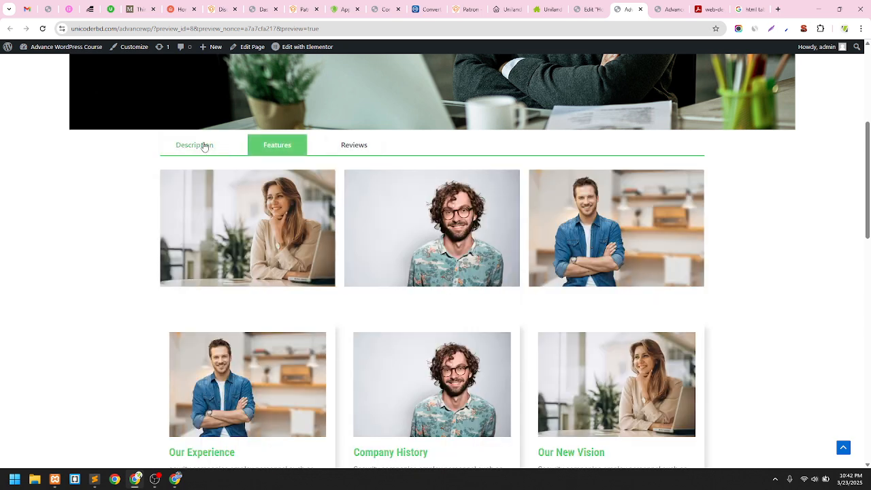
{"action": "left_click", "coordinate": [204, 147]}
{"action": "left_click", "coordinate": [278, 146]}
{"action": "scroll", "coordinate": [396, 249], "scroll_direction": "down", "scroll_amount": 3}
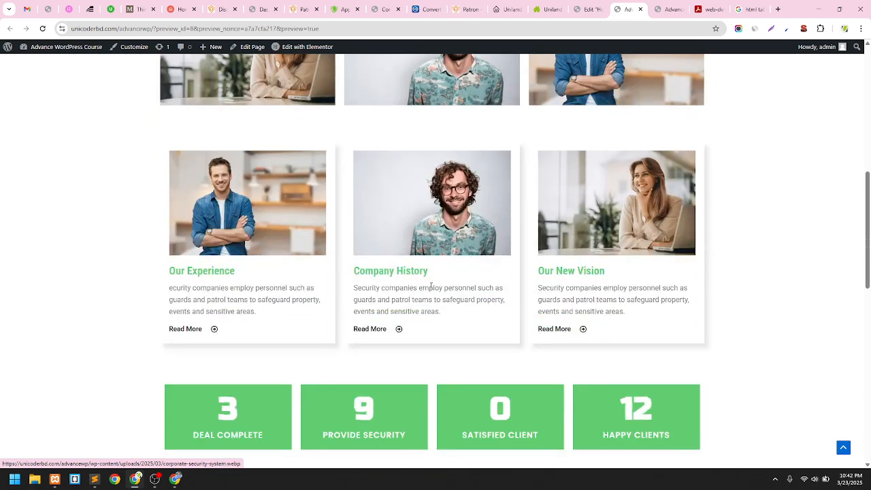
{"action": "scroll", "coordinate": [350, 227], "scroll_direction": "up", "scroll_amount": 4}
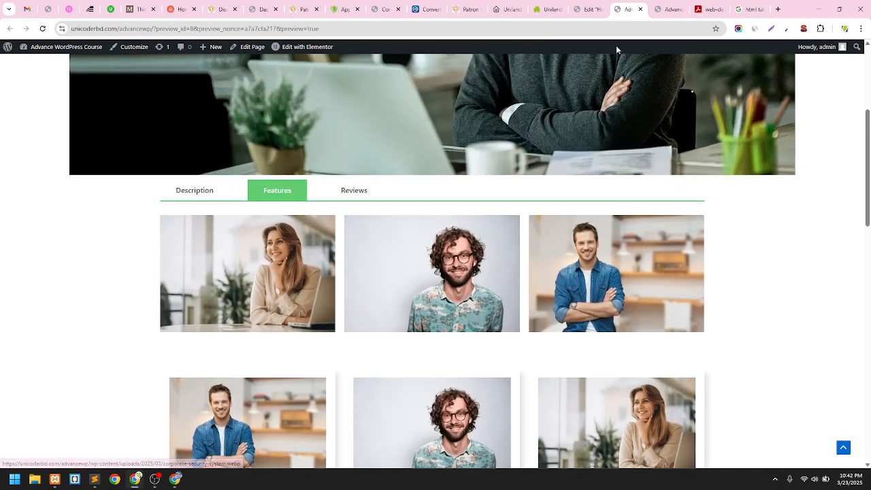
Back in the editor, move the four-column counter container between the tabs section and the image cards, and publish
{"action": "left_click", "coordinate": [589, 9]}
{"action": "scroll", "coordinate": [487, 253], "scroll_direction": "down", "scroll_amount": 2}
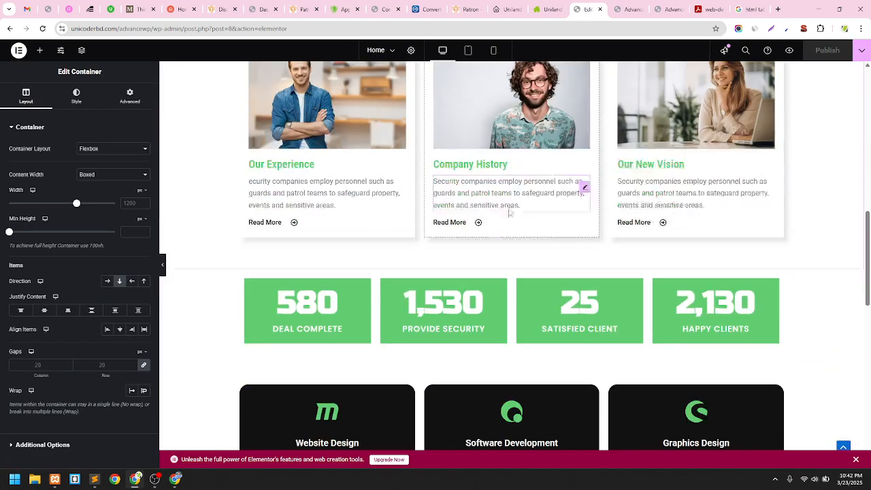
{"action": "mouse_move", "coordinate": [512, 257]}
{"action": "left_mouse_down"}
{"action": "mouse_move", "coordinate": [509, 230]}
{"action": "mouse_move", "coordinate": [509, 328]}
{"action": "mouse_move", "coordinate": [485, 243]}
{"action": "mouse_move", "coordinate": [525, 266]}
{"action": "left_mouse_up"}
{"action": "scroll", "coordinate": [509, 329], "scroll_direction": "up", "scroll_amount": 6}
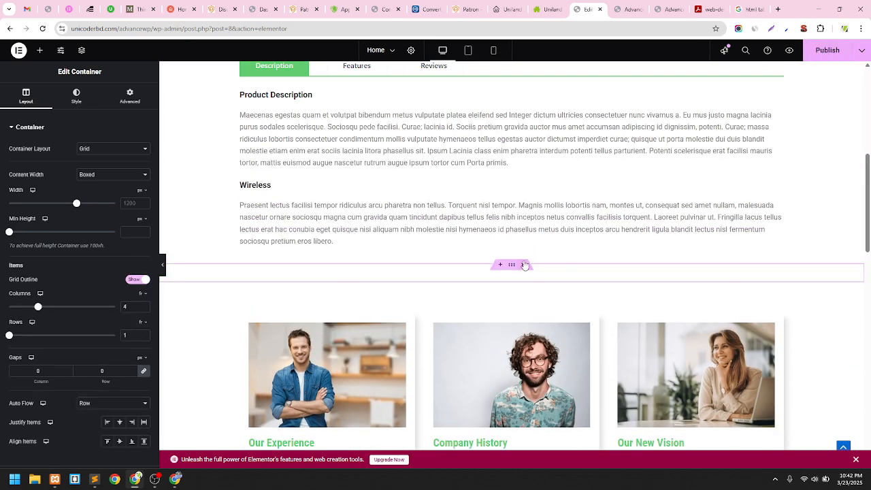
{"action": "left_click", "coordinate": [814, 50]}
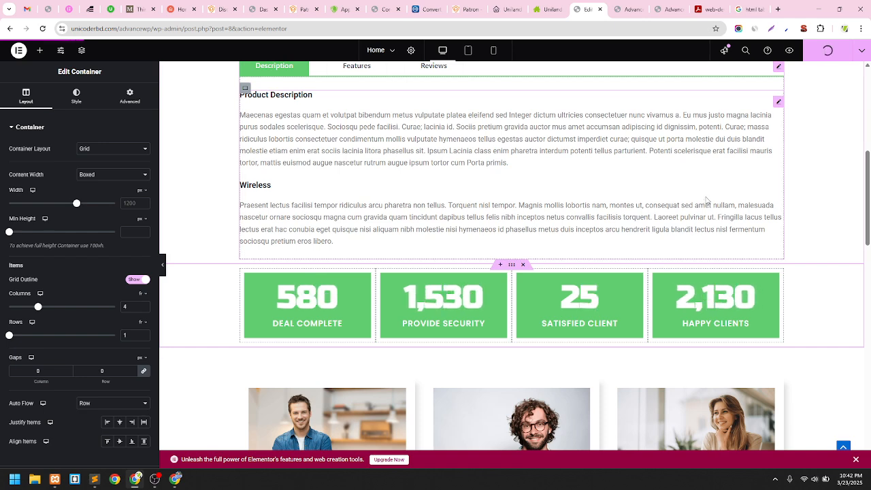
In the preview, check how the tabs section and the counters below it look with each tab active
{"action": "left_click", "coordinate": [626, 10]}
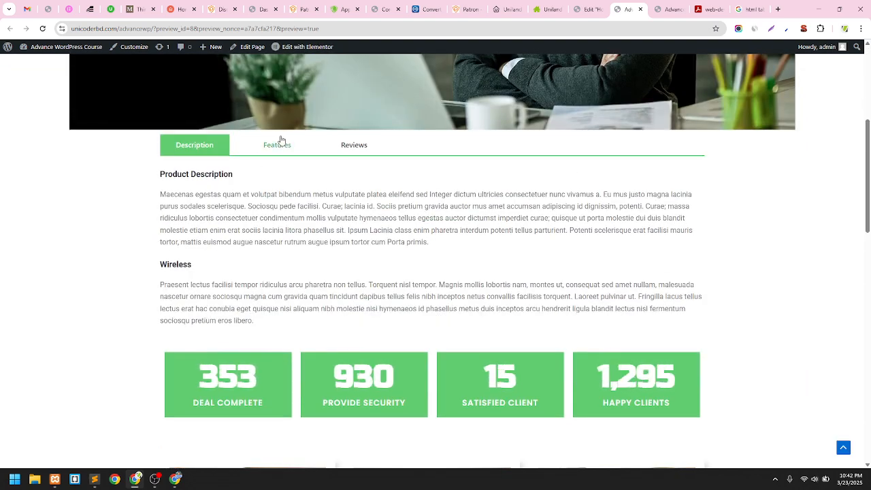
{"action": "left_click", "coordinate": [282, 141]}
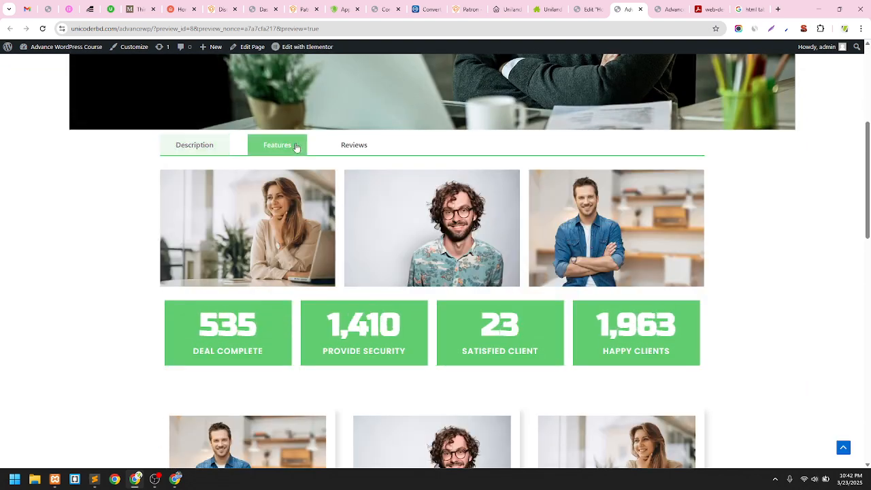
{"action": "left_click", "coordinate": [346, 144]}
{"action": "left_click", "coordinate": [204, 153]}
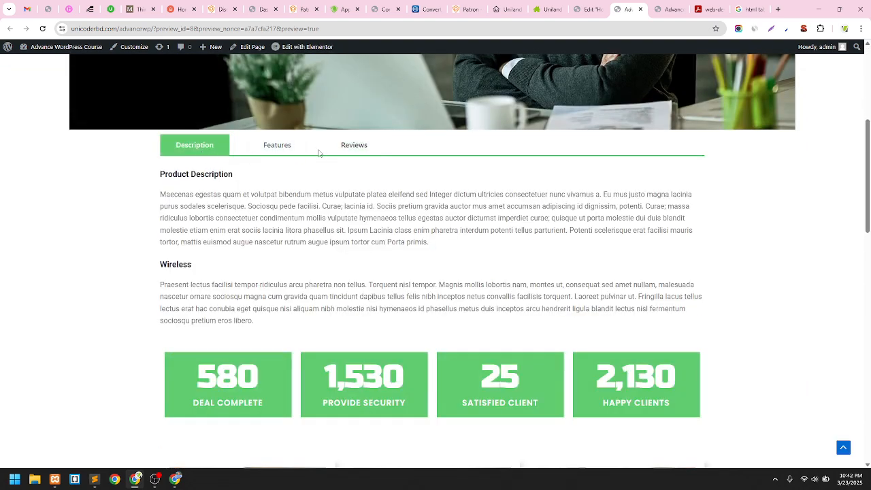
{"action": "left_click", "coordinate": [351, 147]}
{"action": "left_click", "coordinate": [208, 148]}
Return to the editor and give the Tabs container a classic background, trying Theme Subtle Background before settling on Theme Primary Background
{"action": "left_click", "coordinate": [587, 8]}
{"action": "scroll", "coordinate": [477, 190], "scroll_direction": "up", "scroll_amount": 2}
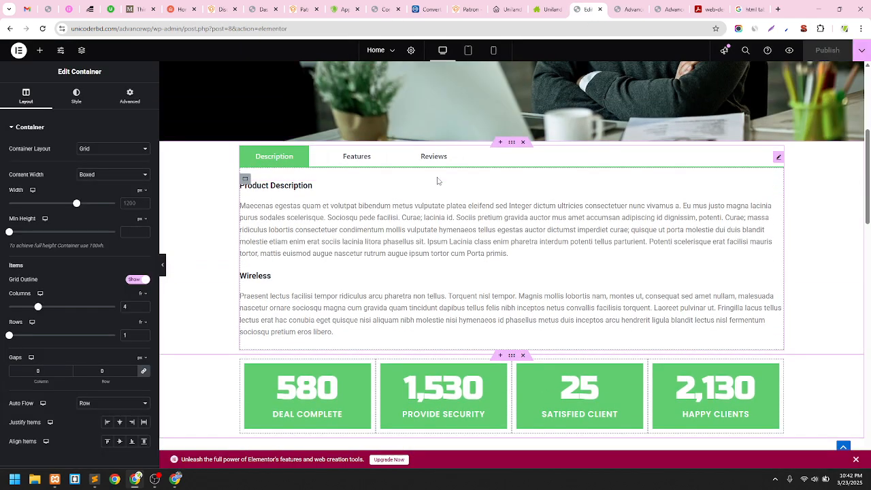
{"action": "left_click", "coordinate": [512, 146]}
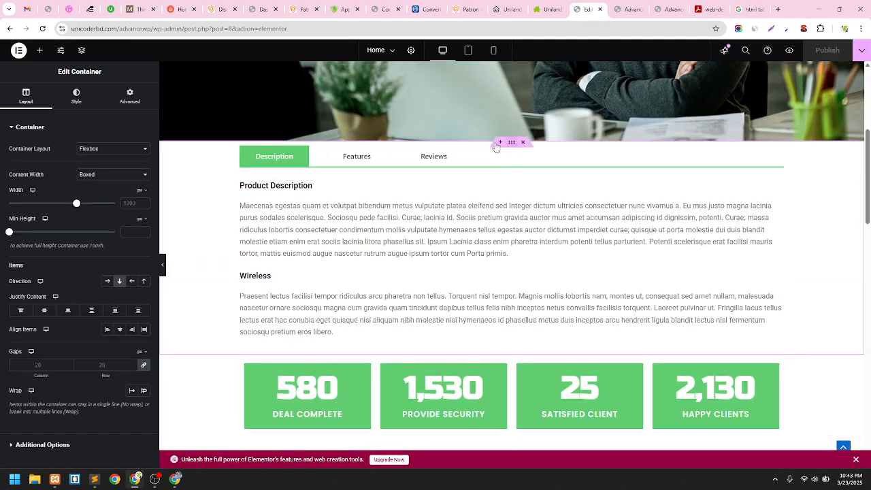
{"action": "left_click", "coordinate": [76, 101]}
{"action": "left_click", "coordinate": [107, 168]}
{"action": "left_click", "coordinate": [132, 188]}
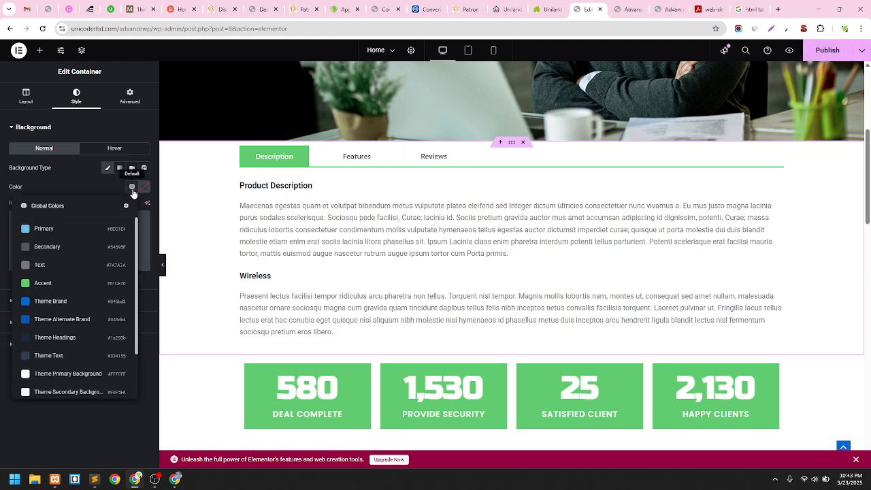
{"action": "scroll", "coordinate": [93, 295], "scroll_direction": "down", "scroll_amount": 2}
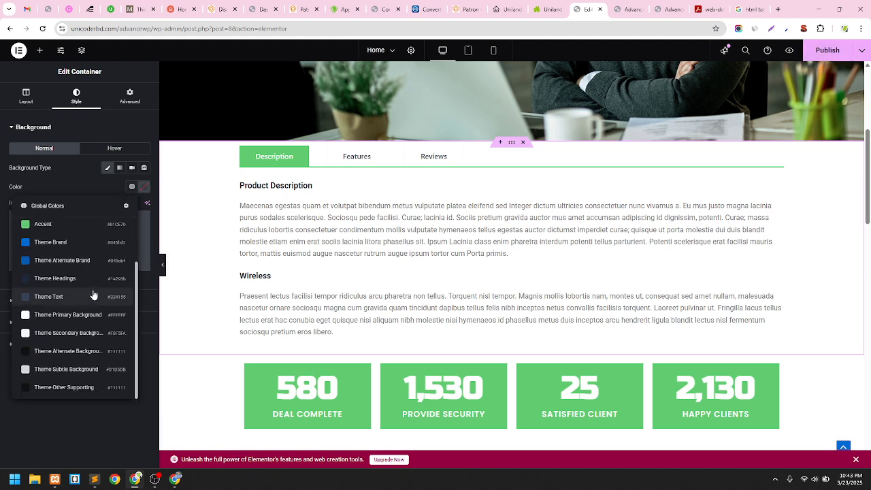
{"action": "left_click", "coordinate": [94, 370]}
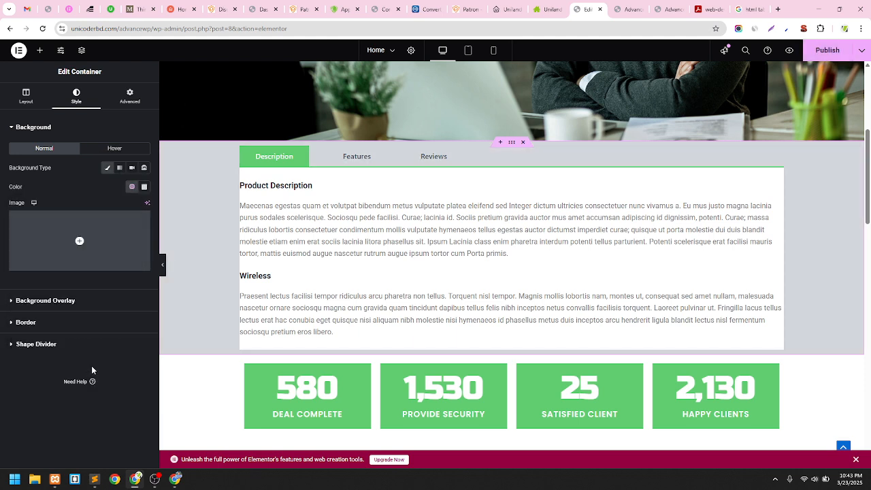
{"action": "left_click", "coordinate": [131, 188]}
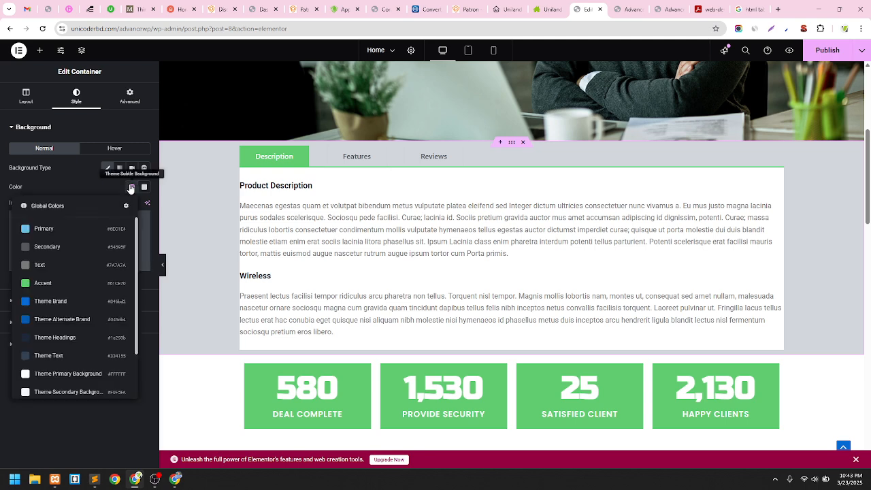
{"action": "left_click", "coordinate": [78, 380]}
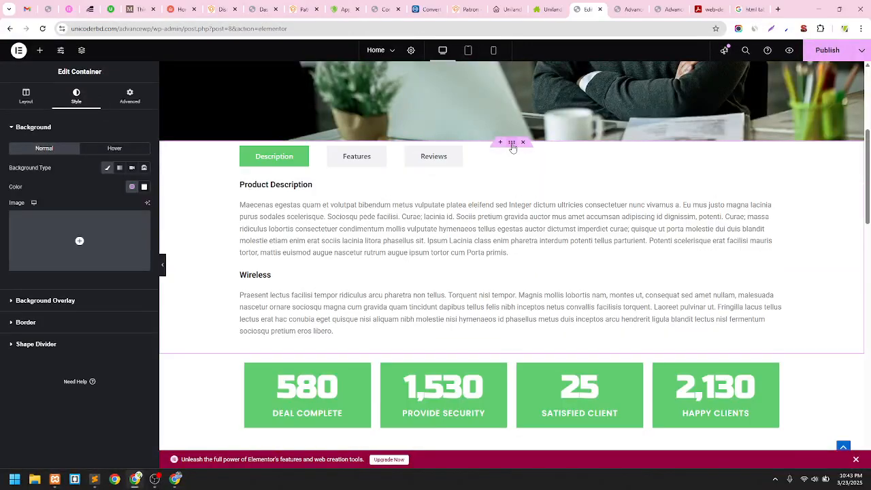
Set the Tabs container's top and bottom padding to 80 px with 0 at the sides, and publish the page
{"action": "left_click", "coordinate": [130, 94]}
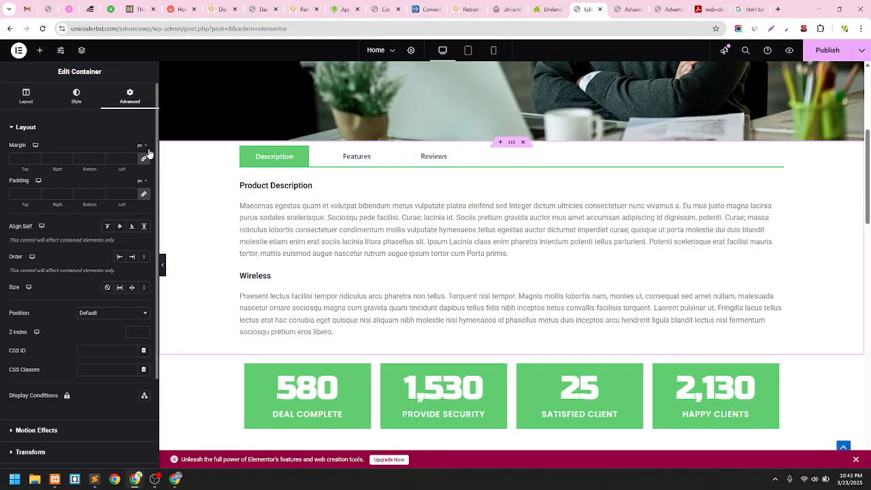
{"action": "left_click", "coordinate": [144, 196]}
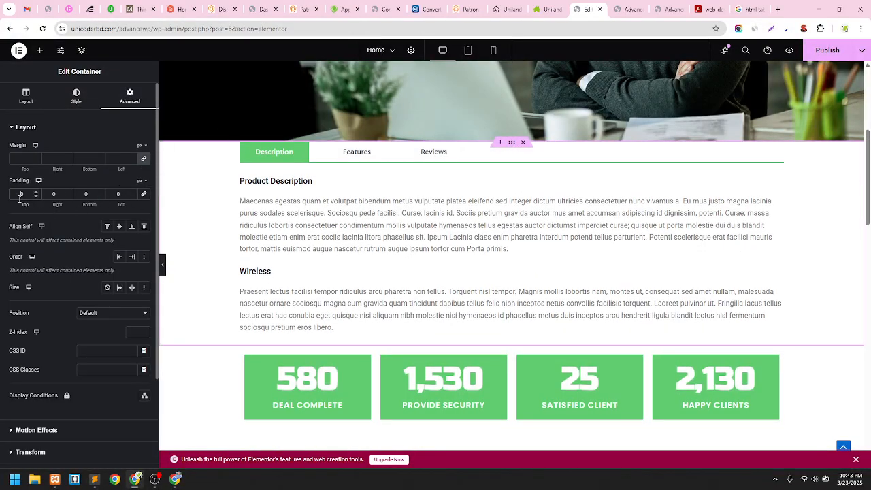
{"action": "type", "text": "80"}
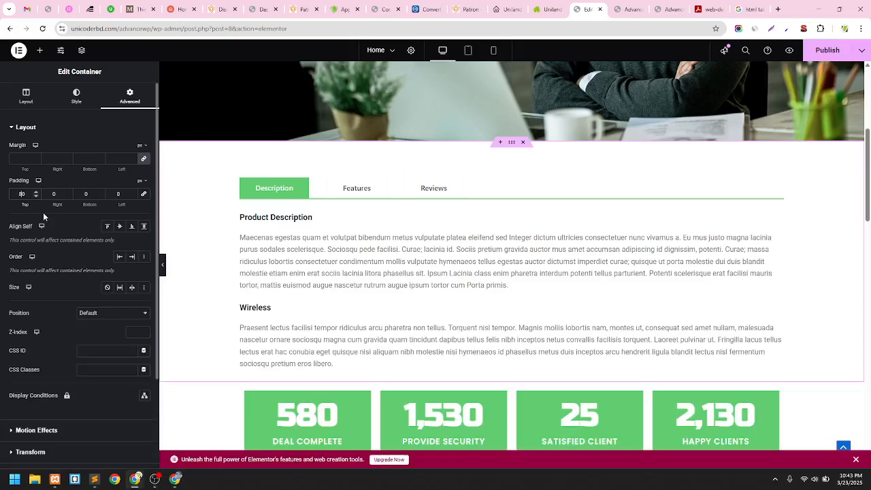
{"action": "left_click", "coordinate": [87, 195]}
{"action": "type", "text": "80"}
{"action": "left_click", "coordinate": [827, 50]}
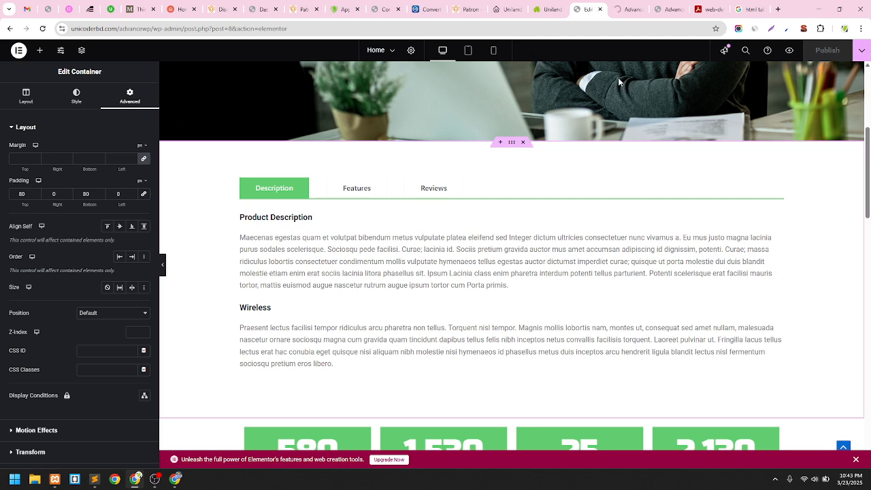
Set the four-column counter container's top and bottom padding to 50 px, with 0 at the sides
{"action": "scroll", "coordinate": [643, 72], "scroll_direction": "down", "scroll_amount": 3}
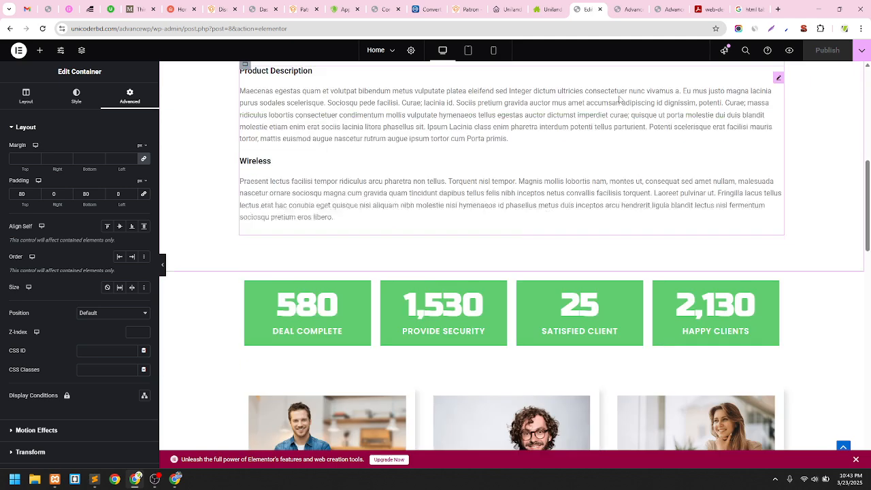
{"action": "left_click", "coordinate": [513, 239]}
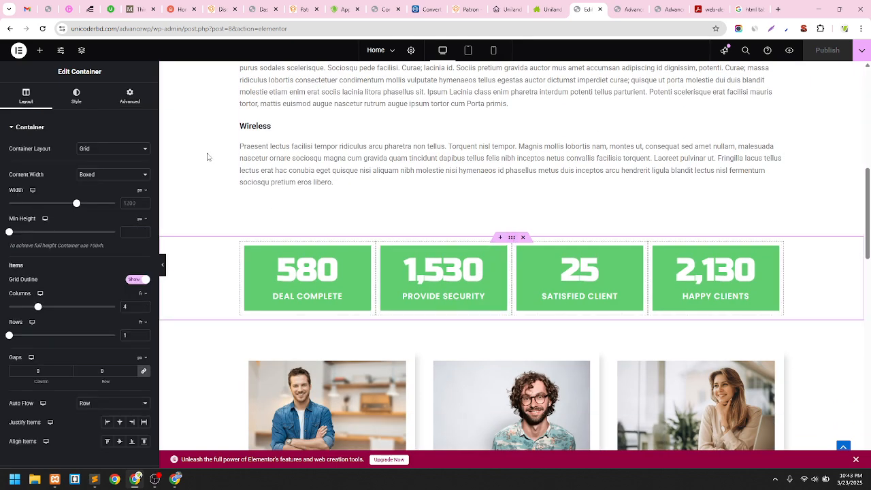
{"action": "left_click", "coordinate": [131, 96]}
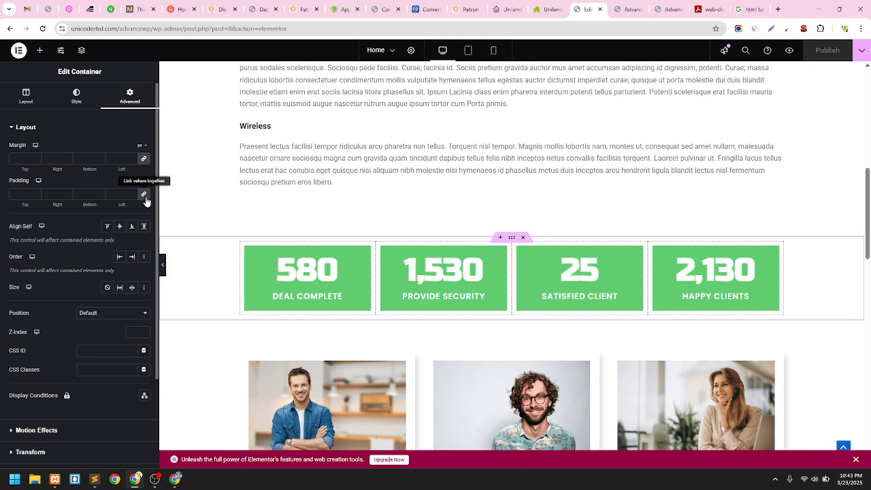
{"action": "left_click", "coordinate": [21, 196]}
{"action": "type", "text": "0"}
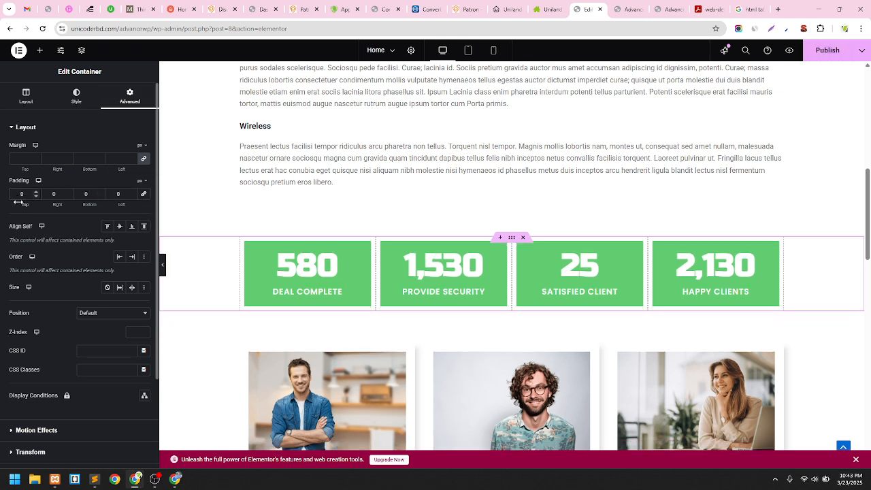
{"action": "type", "text": "6"}
{"action": "key", "text": "BackSpace"}
{"action": "type", "text": "5"}
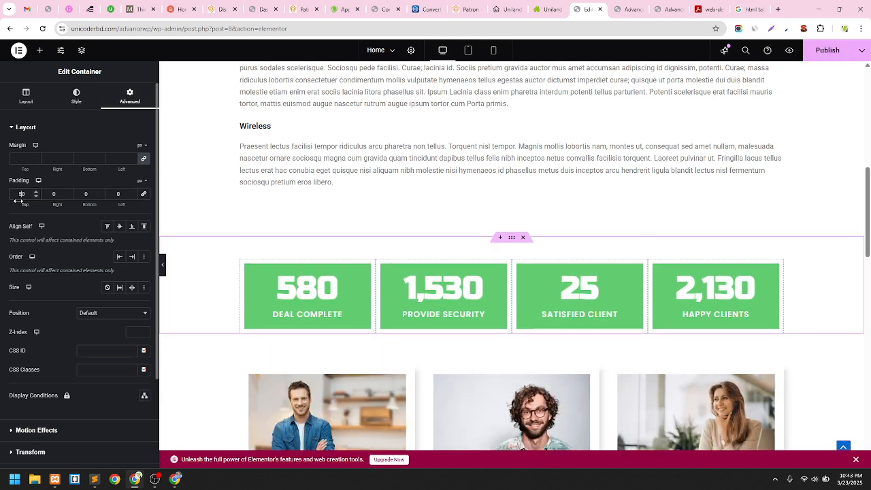
{"action": "left_click", "coordinate": [83, 195]}
{"action": "type", "text": "5"}
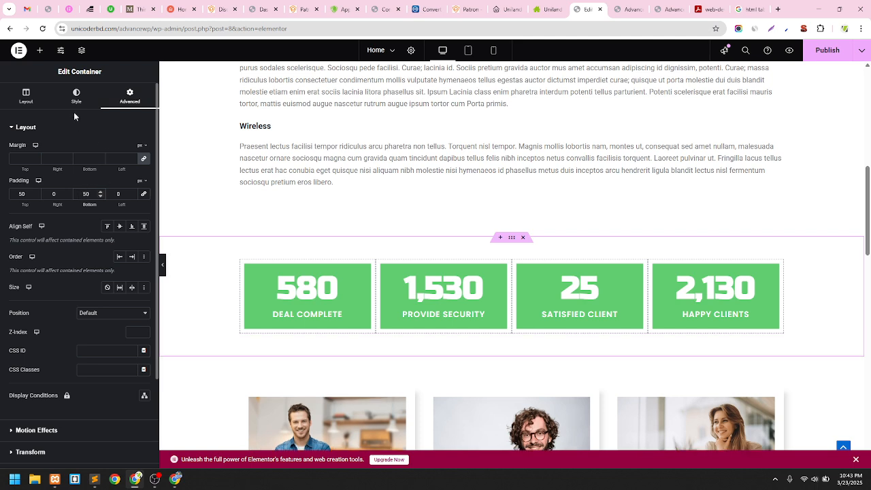
Give the counter container a classic background in the Theme Secondary Background global color, and publish the page
{"action": "left_click", "coordinate": [107, 167]}
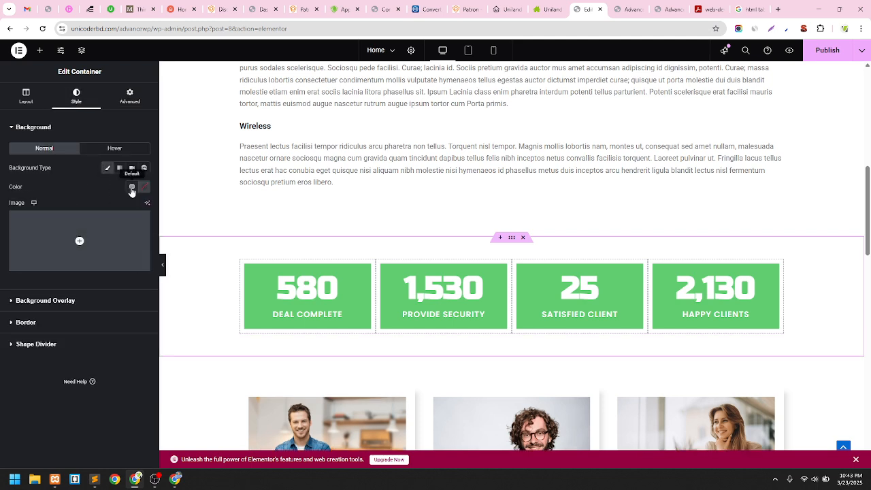
{"action": "left_click", "coordinate": [132, 186]}
{"action": "scroll", "coordinate": [100, 311], "scroll_direction": "down", "scroll_amount": 2}
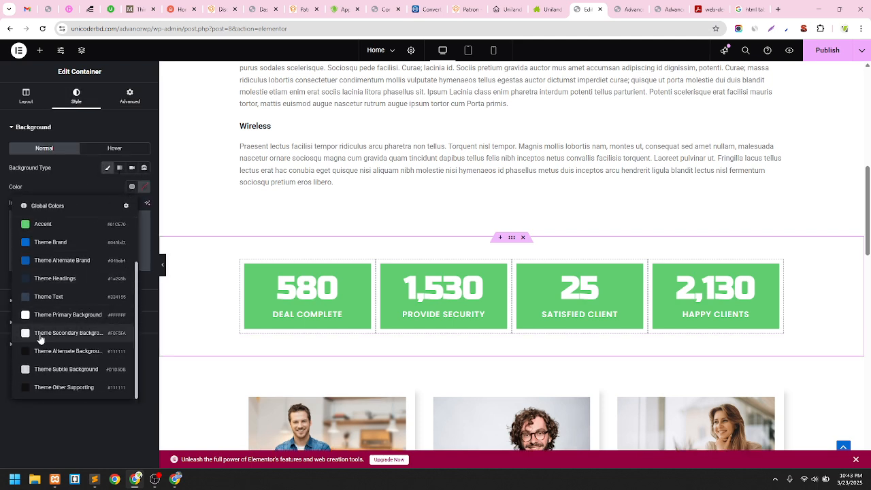
{"action": "left_click", "coordinate": [61, 339]}
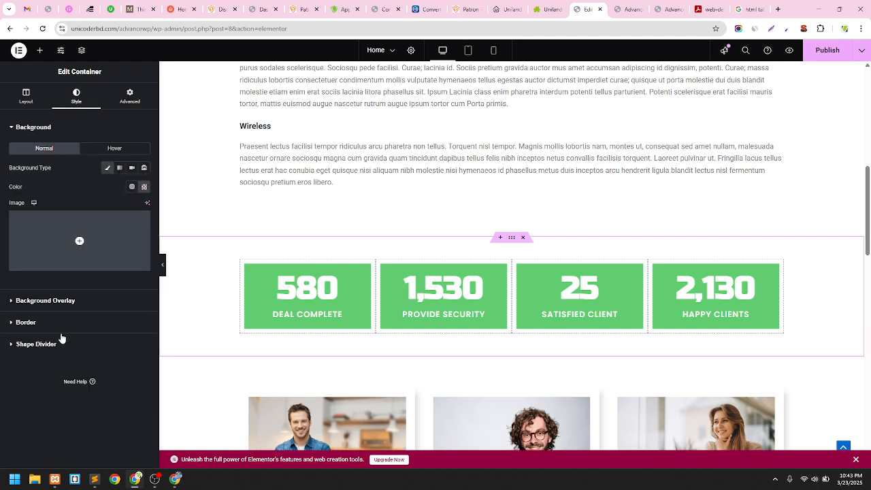
{"action": "left_click", "coordinate": [828, 51]}
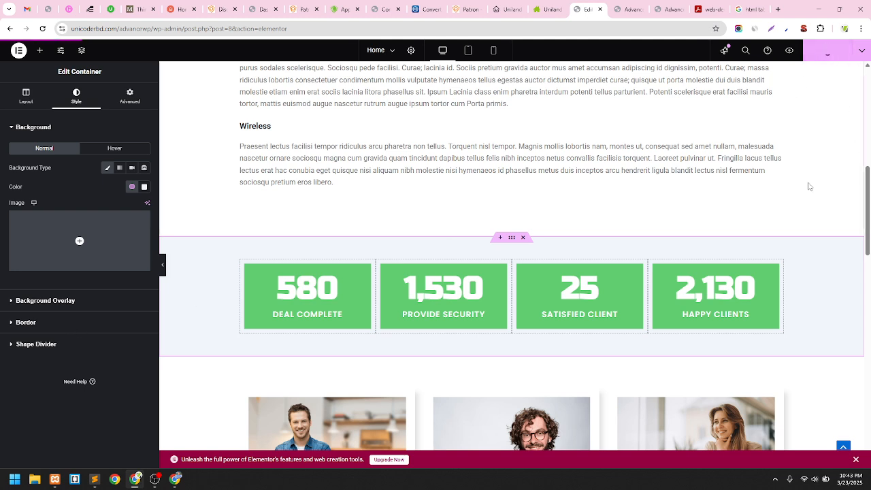
In the preview, check the spacing and backgrounds of the tabs and counter sections with each tab active
{"action": "left_click", "coordinate": [790, 50]}
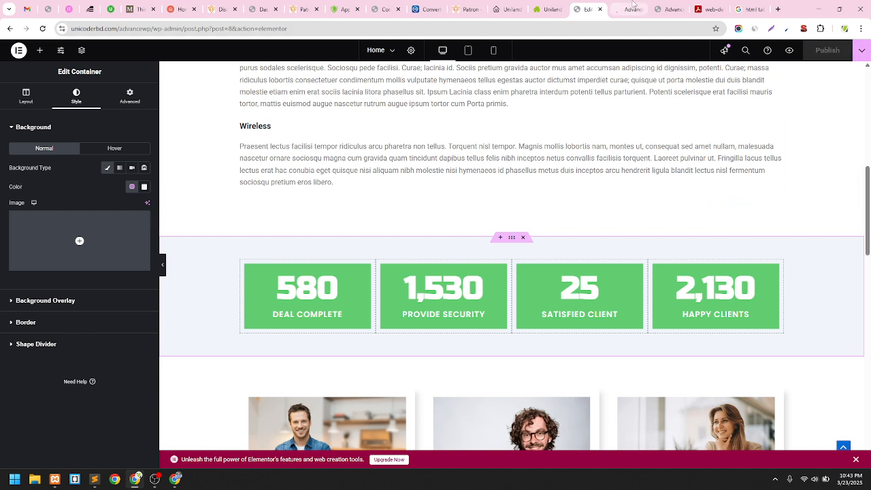
{"action": "scroll", "coordinate": [765, 183], "scroll_direction": "down", "scroll_amount": 7}
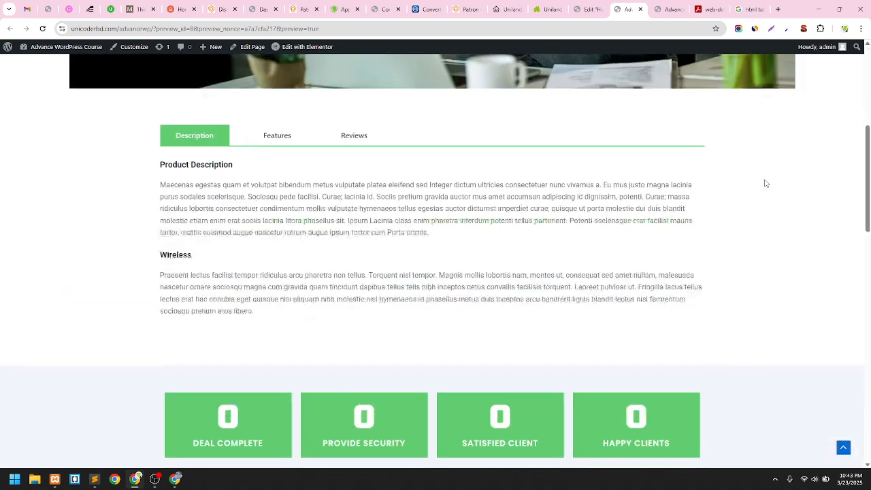
{"action": "scroll", "coordinate": [764, 183], "scroll_direction": "up", "scroll_amount": 3}
{"action": "left_click", "coordinate": [282, 136]}
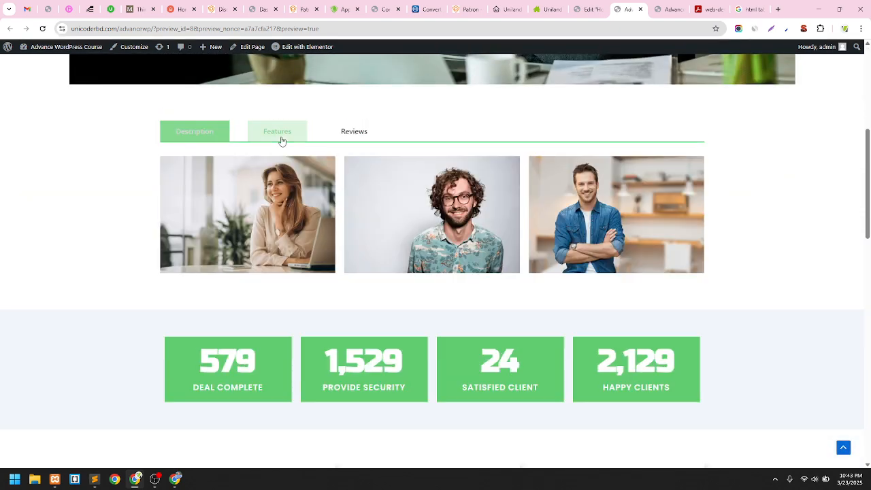
{"action": "left_click", "coordinate": [354, 136]}
{"action": "left_click", "coordinate": [204, 136]}
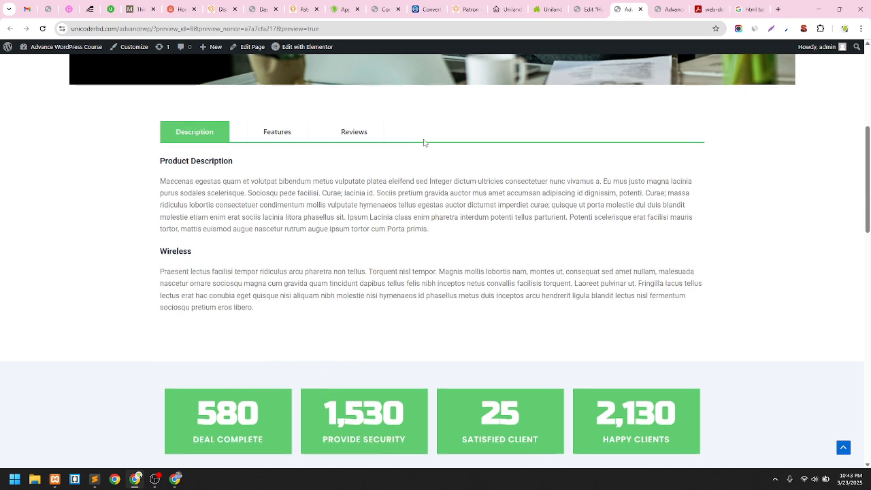
{"action": "scroll", "coordinate": [423, 142], "scroll_direction": "up", "scroll_amount": 5}
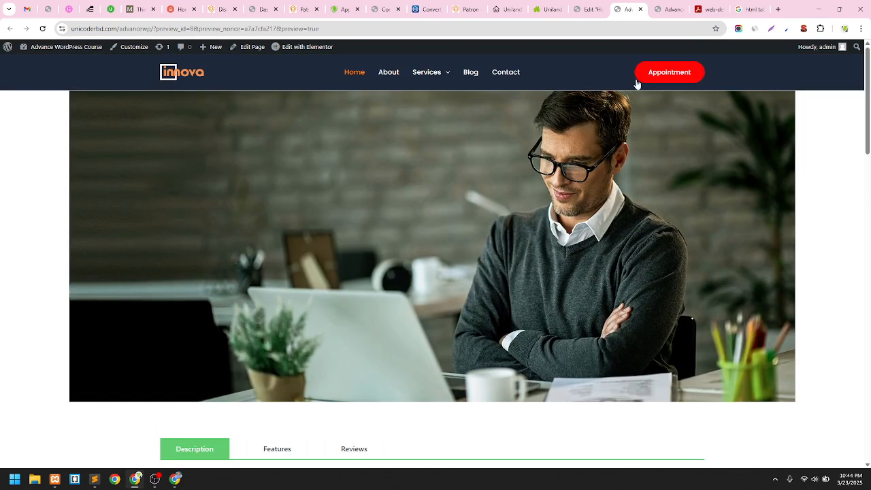
Back in the editor, give the hero image container a classic background in the Theme Headings global color, and publish
{"action": "left_click", "coordinate": [589, 9]}
{"action": "scroll", "coordinate": [497, 149], "scroll_direction": "up", "scroll_amount": 10}
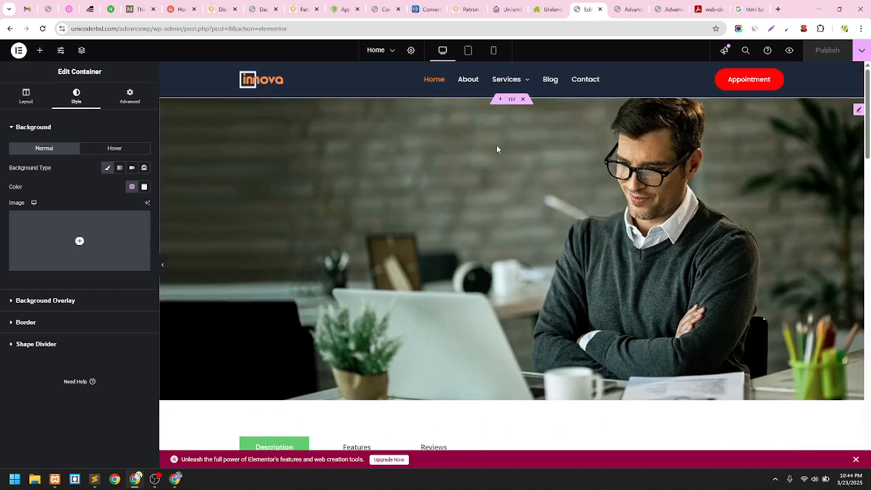
{"action": "left_click", "coordinate": [512, 99]}
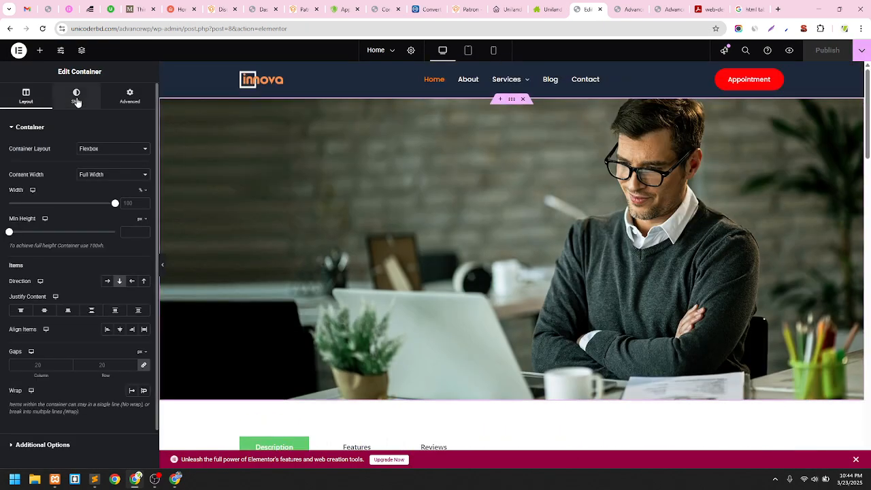
{"action": "left_click", "coordinate": [77, 99]}
{"action": "left_click", "coordinate": [107, 168]}
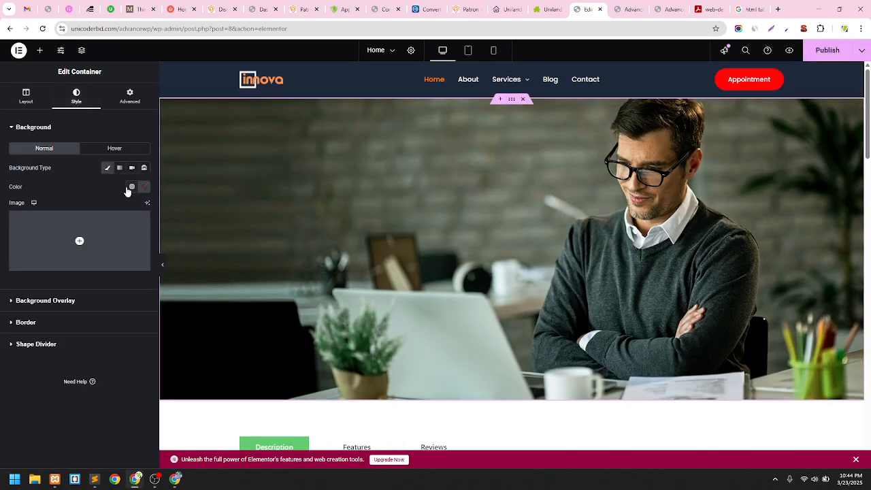
{"action": "left_click", "coordinate": [132, 186]}
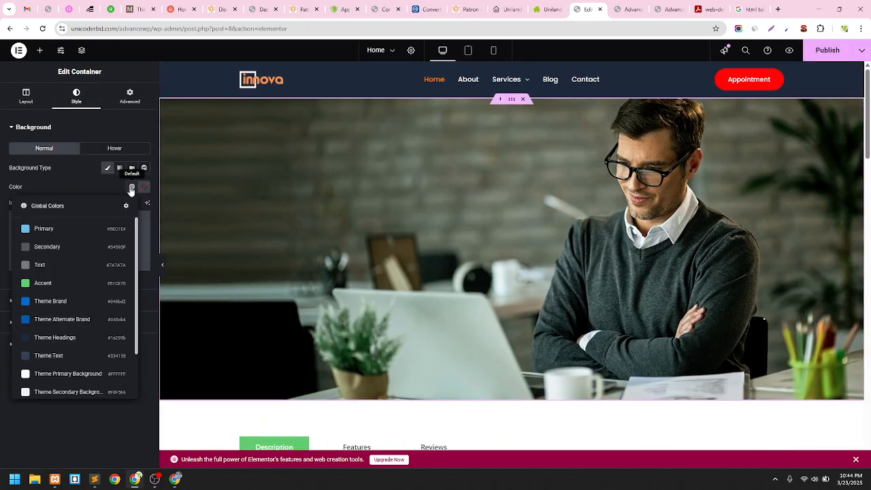
{"action": "left_click", "coordinate": [73, 341]}
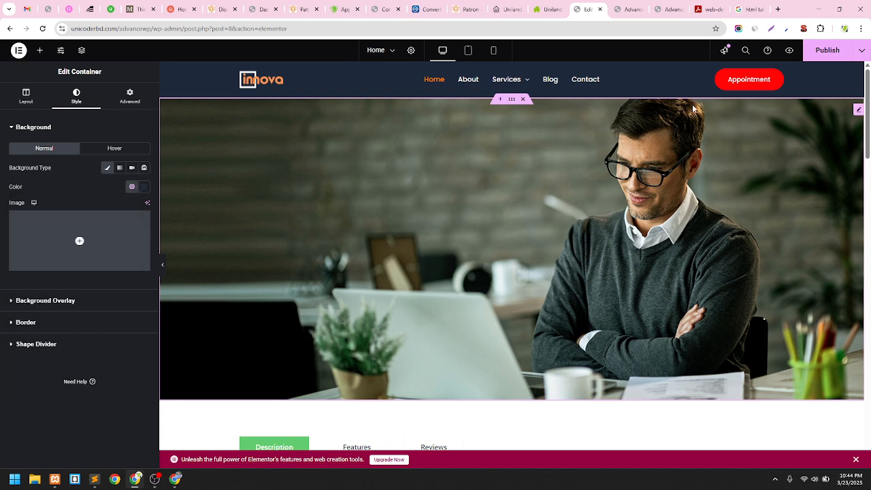
{"action": "left_click", "coordinate": [827, 50]}
Switch to the page preview and check the hero image section's background and the sections below it
{"action": "left_click", "coordinate": [626, 5]}
{"action": "scroll", "coordinate": [19, 227], "scroll_direction": "down", "scroll_amount": 4}
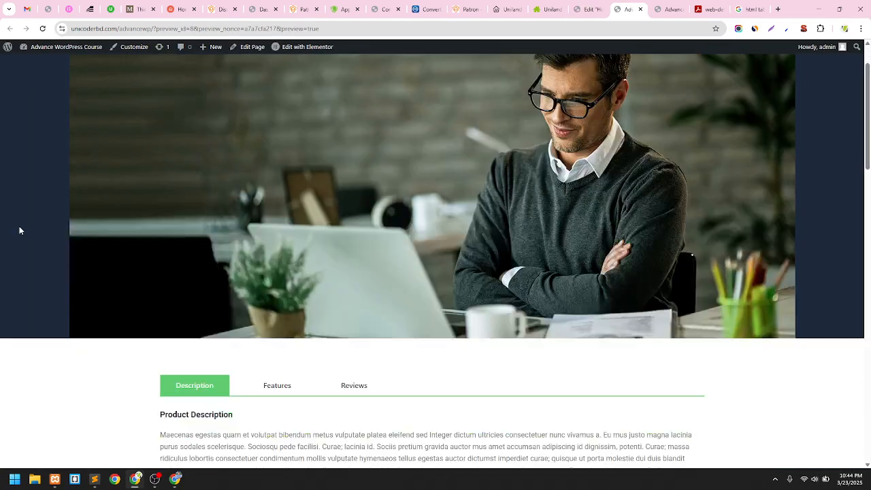
{"action": "scroll", "coordinate": [19, 227], "scroll_direction": "up", "scroll_amount": 4}
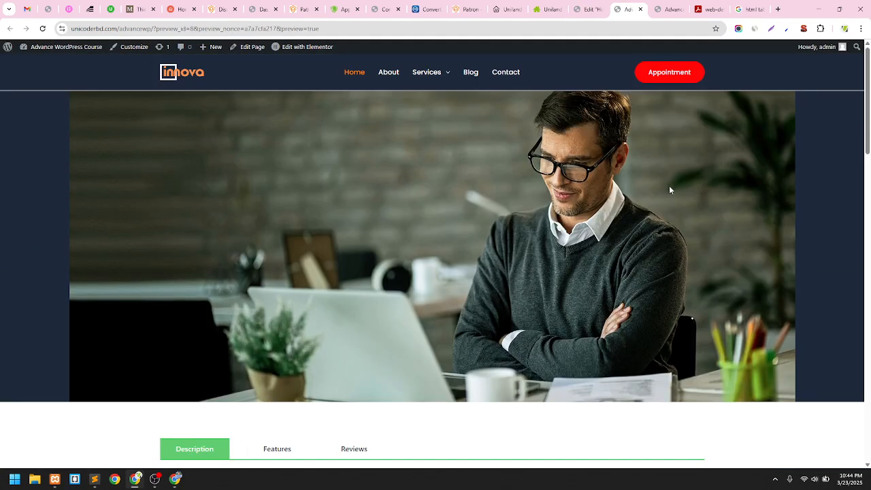
{"action": "scroll", "coordinate": [682, 177], "scroll_direction": "down", "scroll_amount": 5}
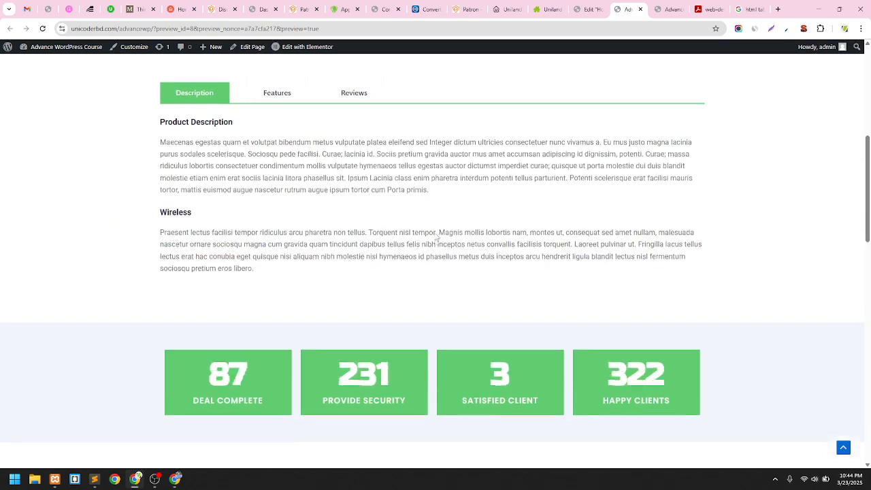
Cycle through the Description, Features and Reviews tabs in the preview to check their content and the spacing above the counters
{"action": "scroll", "coordinate": [266, 212], "scroll_direction": "up", "scroll_amount": 2}
{"action": "left_click", "coordinate": [273, 223]}
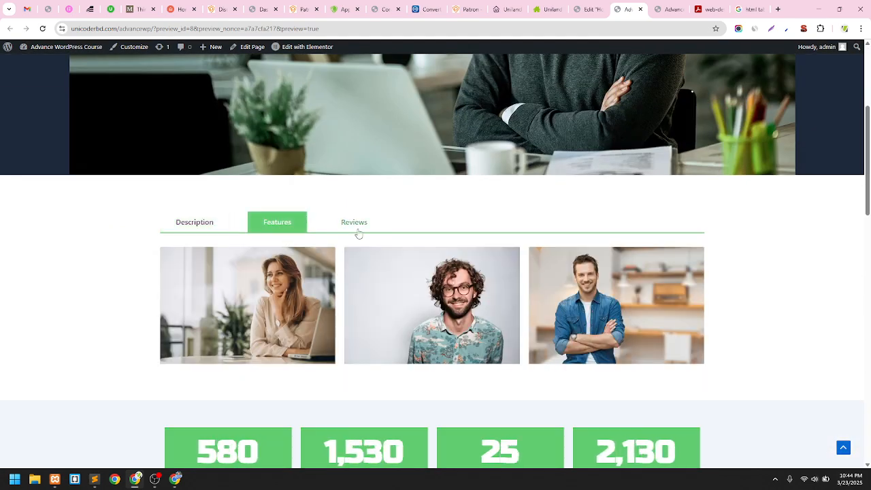
{"action": "left_click", "coordinate": [354, 229]}
{"action": "left_click", "coordinate": [197, 228]}
{"action": "left_click", "coordinate": [264, 226]}
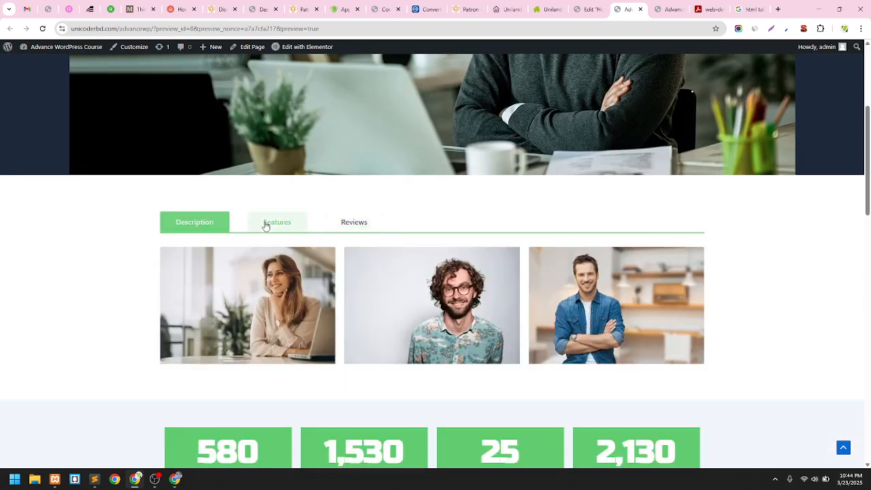
{"action": "left_click", "coordinate": [352, 226]}
{"action": "left_click", "coordinate": [278, 224]}
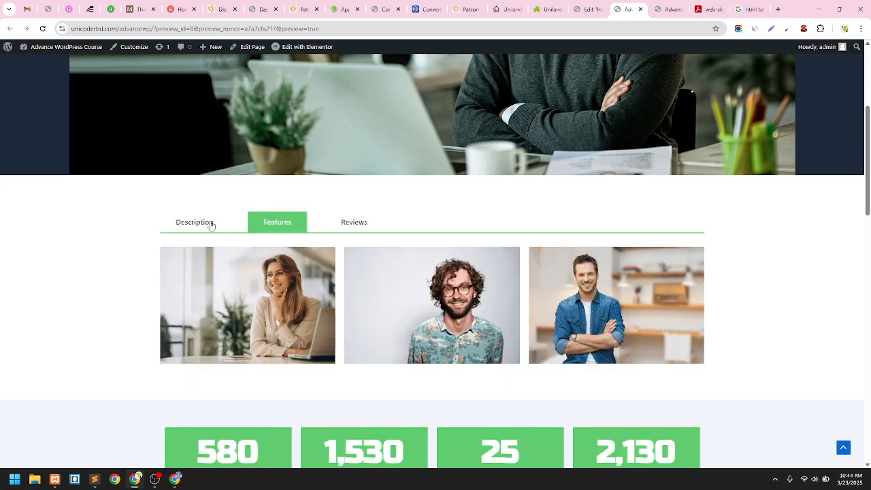
{"action": "left_click", "coordinate": [199, 224]}
{"action": "scroll", "coordinate": [501, 226], "scroll_direction": "down", "scroll_amount": 3}
{"action": "scroll", "coordinate": [503, 227], "scroll_direction": "up", "scroll_amount": 2}
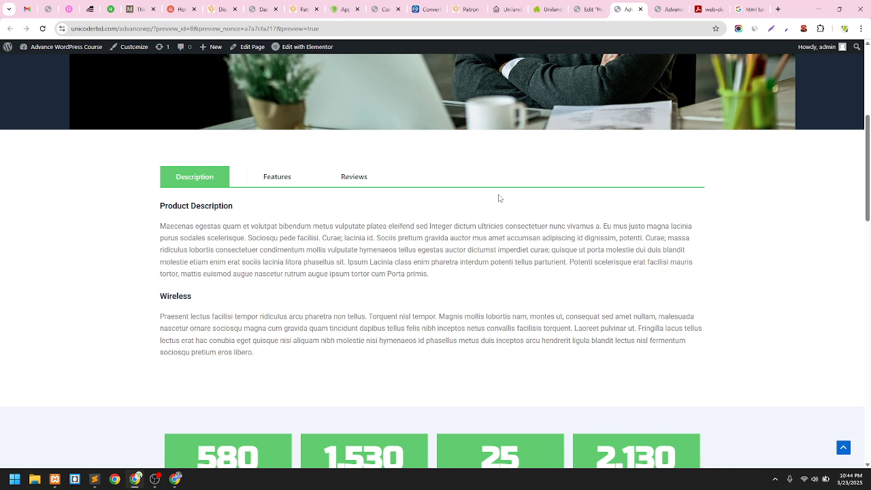
{"action": "left_click", "coordinate": [275, 178]}
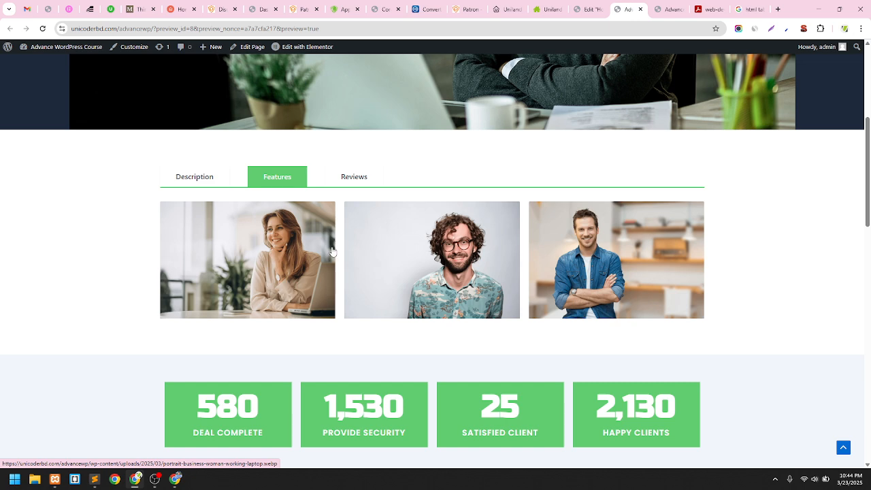
{"action": "left_click", "coordinate": [224, 180]}
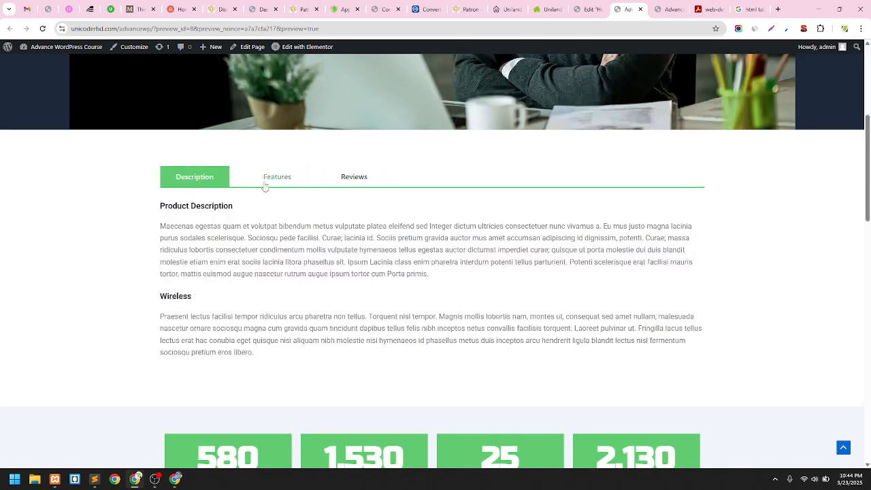
{"action": "left_click", "coordinate": [269, 181]}
{"action": "left_click", "coordinate": [359, 180]}
{"action": "left_click", "coordinate": [212, 179]}
Back in the Elementor editor, browse the available widgets and review the page sections below the Tabs
{"action": "left_click", "coordinate": [589, 9]}
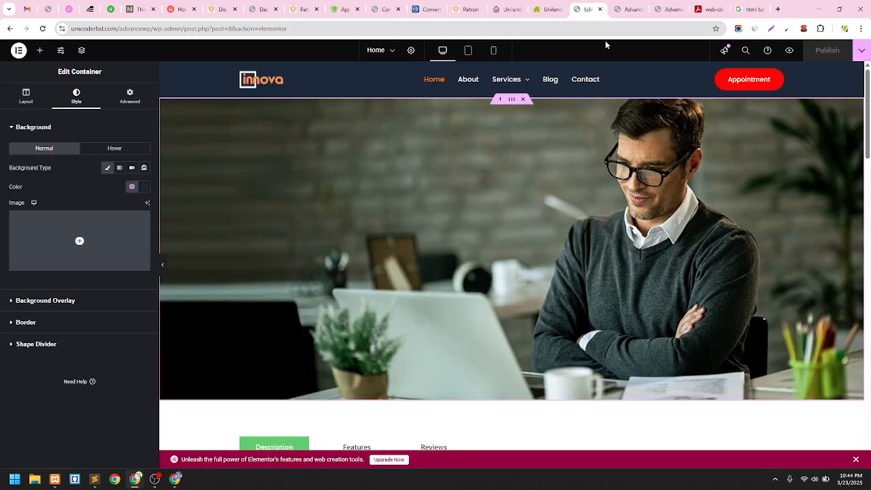
{"action": "scroll", "coordinate": [631, 126], "scroll_direction": "down", "scroll_amount": 5}
{"action": "scroll", "coordinate": [632, 126], "scroll_direction": "down", "scroll_amount": 1}
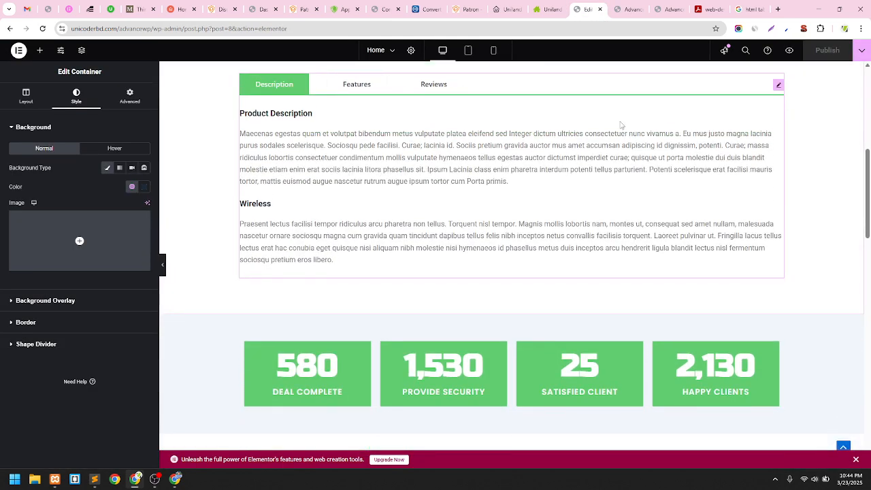
{"action": "left_click", "coordinate": [40, 49]}
{"action": "scroll", "coordinate": [369, 196], "scroll_direction": "down", "scroll_amount": 2}
{"action": "scroll", "coordinate": [4, 199], "scroll_direction": "down", "scroll_amount": 10}
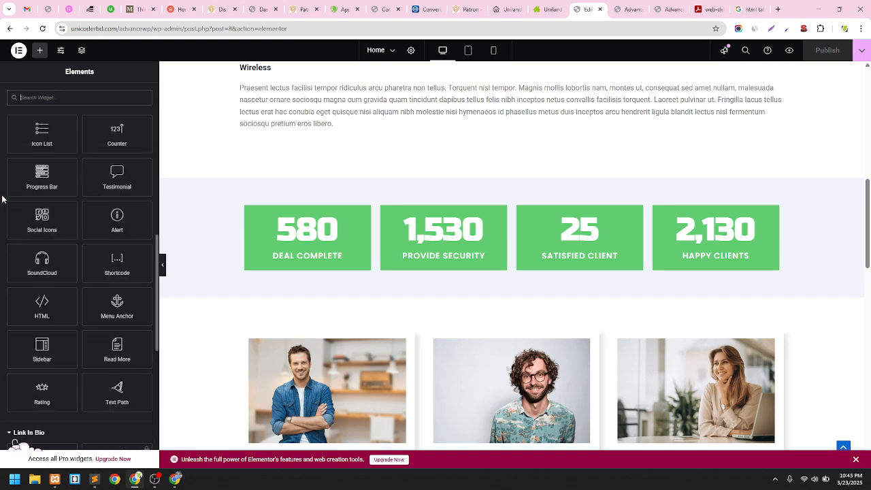
{"action": "scroll", "coordinate": [3, 199], "scroll_direction": "up", "scroll_amount": 10}
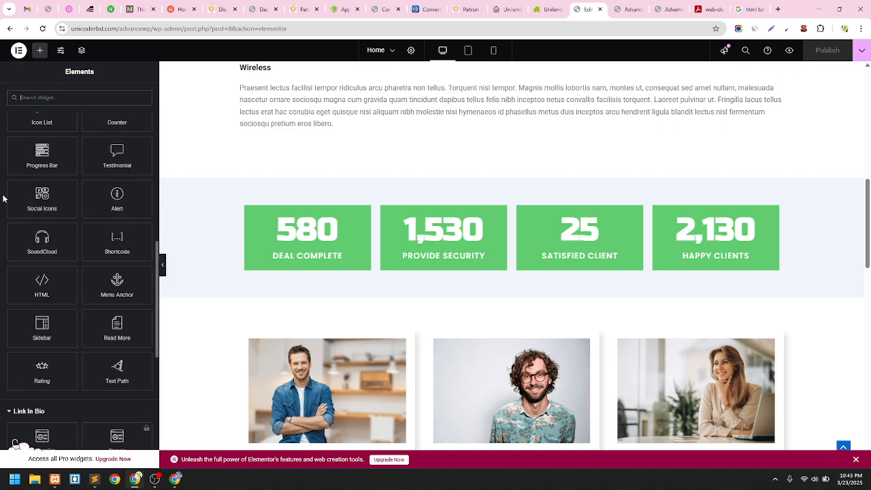
{"action": "scroll", "coordinate": [542, 234], "scroll_direction": "down", "scroll_amount": 3}
{"action": "scroll", "coordinate": [543, 235], "scroll_direction": "down", "scroll_amount": 3}
{"action": "scroll", "coordinate": [543, 235], "scroll_direction": "up", "scroll_amount": 8}
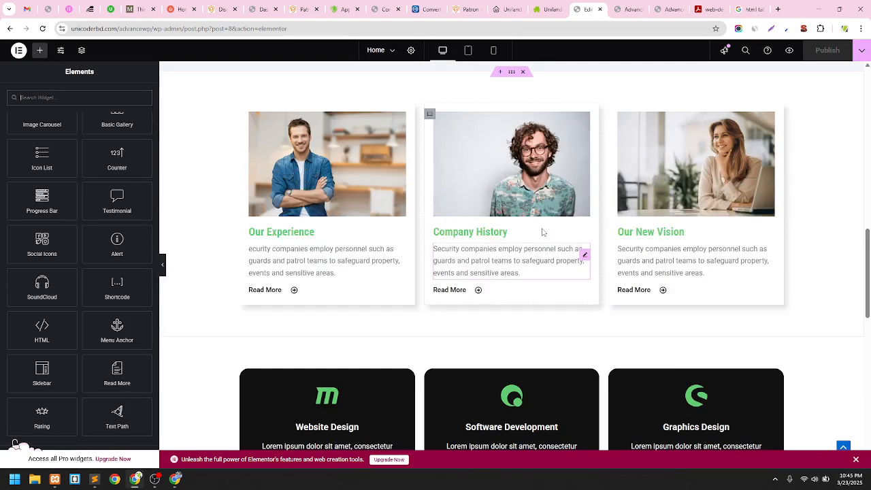
{"action": "scroll", "coordinate": [542, 234], "scroll_direction": "down", "scroll_amount": 1}
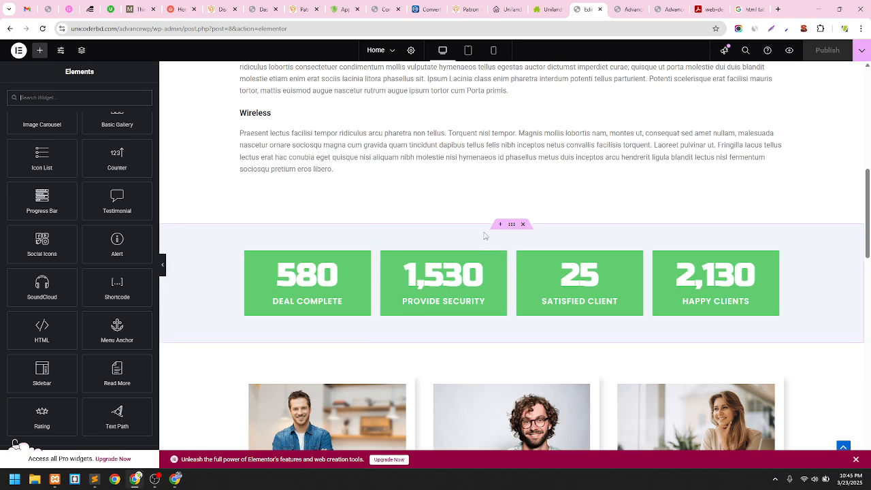
On the Patron demo site, look over the product page's FAQ accordion and open the Application page
{"action": "left_click", "coordinate": [349, 6]}
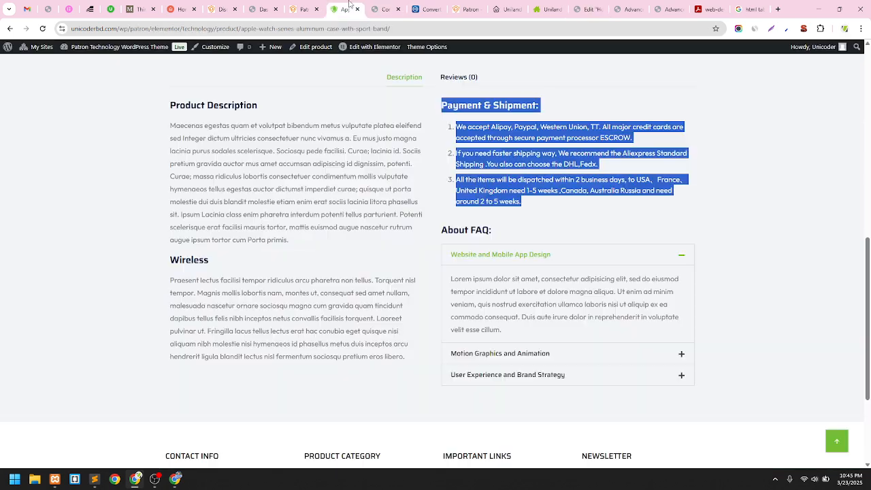
{"action": "scroll", "coordinate": [353, 165], "scroll_direction": "down", "scroll_amount": 1}
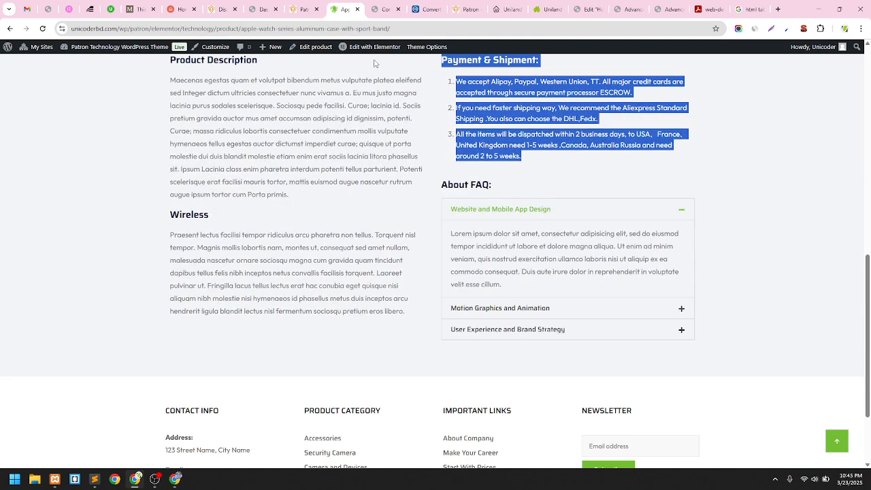
{"action": "scroll", "coordinate": [356, 159], "scroll_direction": "up", "scroll_amount": 10}
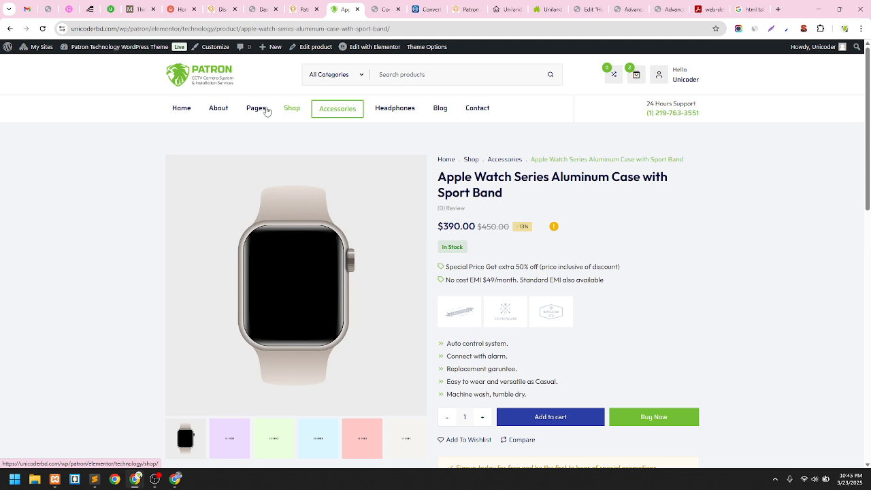
{"action": "mouse_move", "coordinate": [259, 110]}
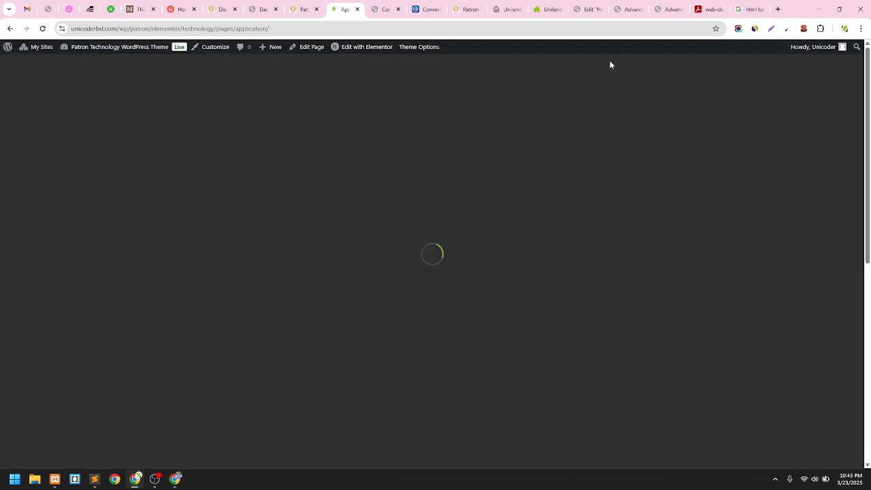
On the Uniland Submit Property page, examine how the Floor Plan accordion items expand and collapse
{"action": "left_click", "coordinate": [545, 9]}
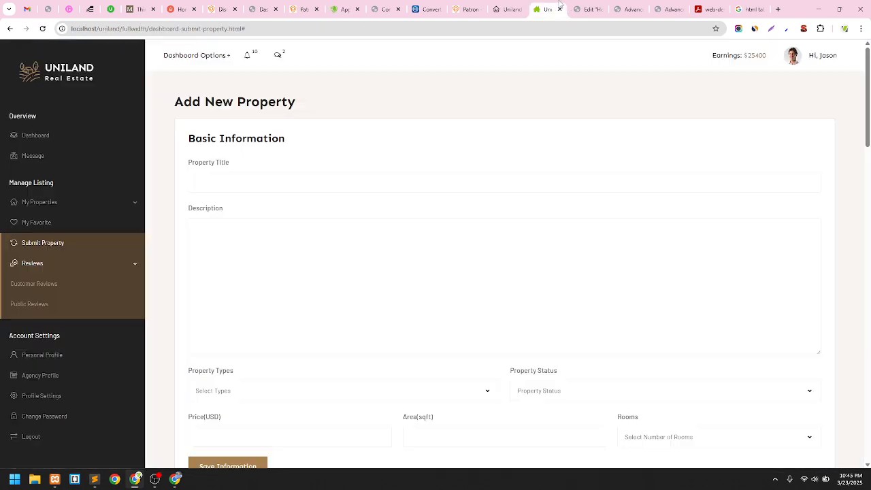
{"action": "scroll", "coordinate": [560, 106], "scroll_direction": "down", "scroll_amount": 1}
{"action": "scroll", "coordinate": [560, 106], "scroll_direction": "down", "scroll_amount": 15}
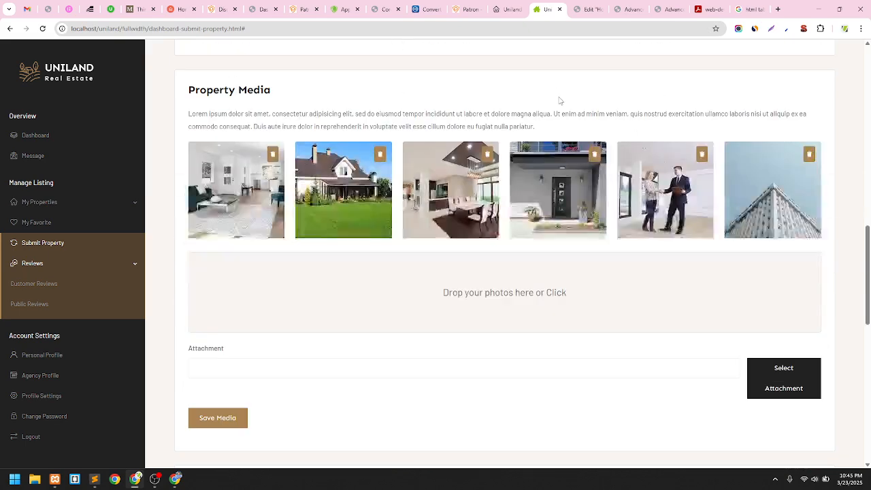
{"action": "scroll", "coordinate": [560, 100], "scroll_direction": "down", "scroll_amount": 3}
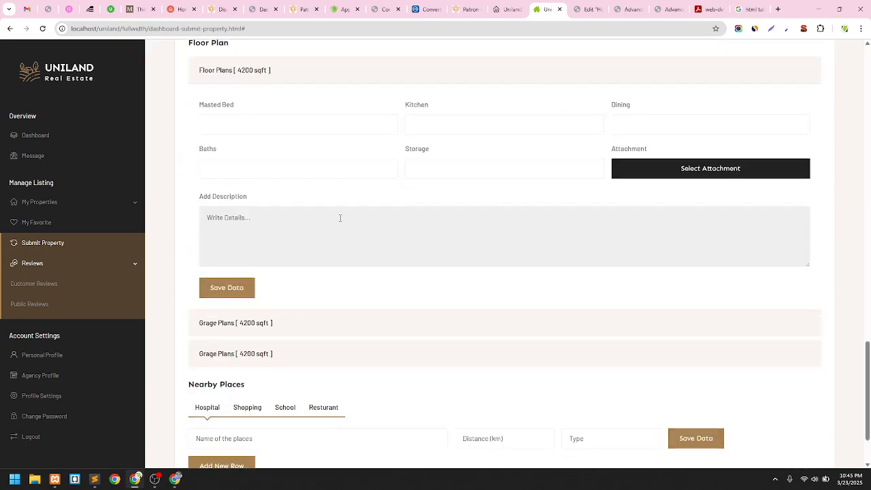
{"action": "left_click", "coordinate": [296, 325]}
{"action": "left_click", "coordinate": [282, 325]}
{"action": "scroll", "coordinate": [296, 171], "scroll_direction": "up", "scroll_amount": 1}
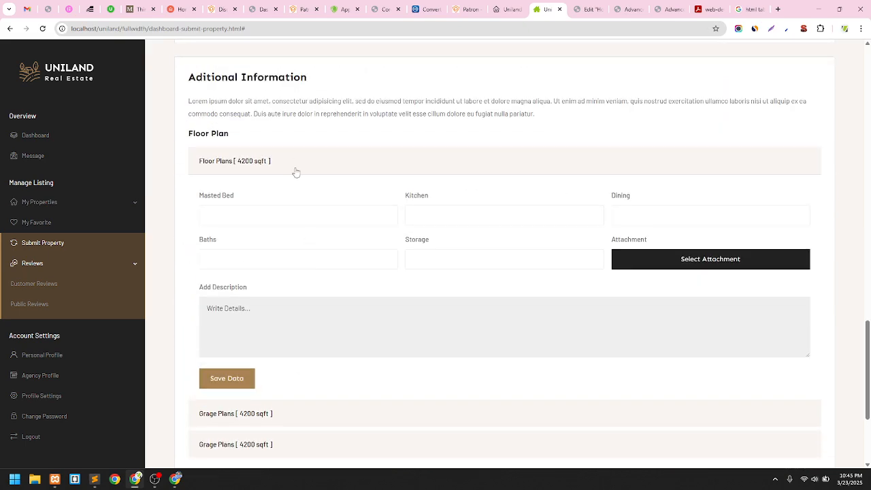
{"action": "left_click", "coordinate": [295, 167]}
{"action": "left_click", "coordinate": [300, 209]}
{"action": "left_click", "coordinate": [300, 167]}
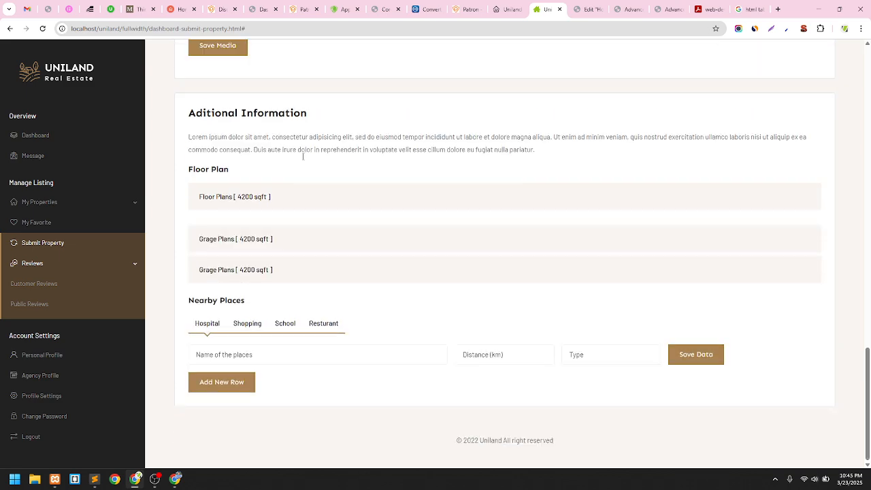
Return to the Patron site's Application page and open the Water Sprinkle service
{"action": "left_click", "coordinate": [343, 9]}
{"action": "scroll", "coordinate": [368, 205], "scroll_direction": "down", "scroll_amount": 3}
{"action": "scroll", "coordinate": [374, 219], "scroll_direction": "up", "scroll_amount": 3}
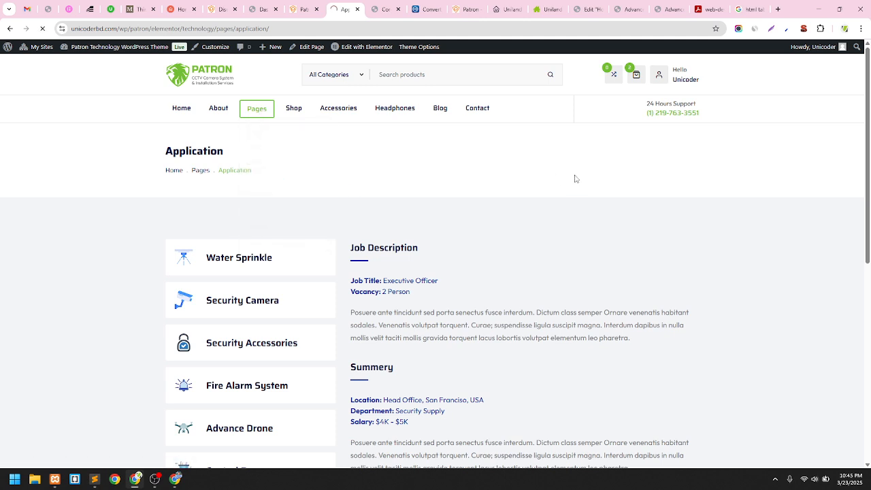
{"action": "left_click", "coordinate": [267, 265]}
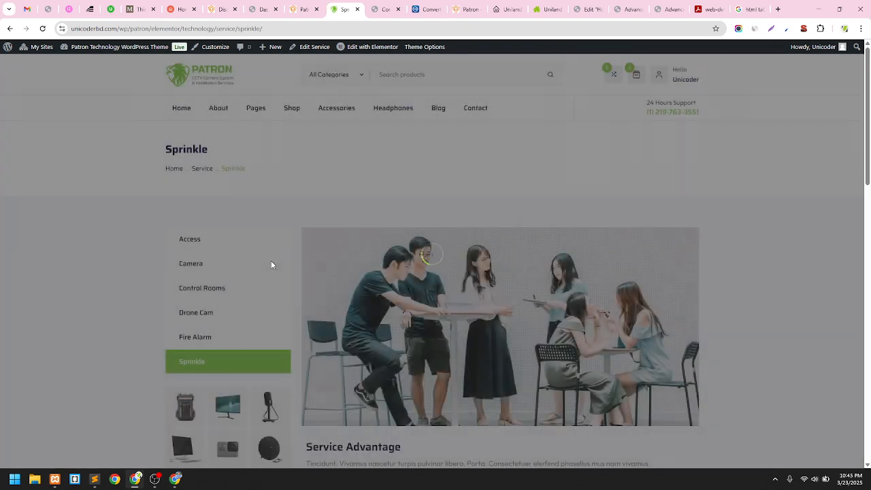
Expand the Physical Security Measures, Emergency Preparedness and Security Policy Enforcement items to examine the accordion's behaviour, ending with Physical Security Measures open
{"action": "scroll", "coordinate": [286, 273], "scroll_direction": "down", "scroll_amount": 8}
{"action": "left_click", "coordinate": [383, 269]}
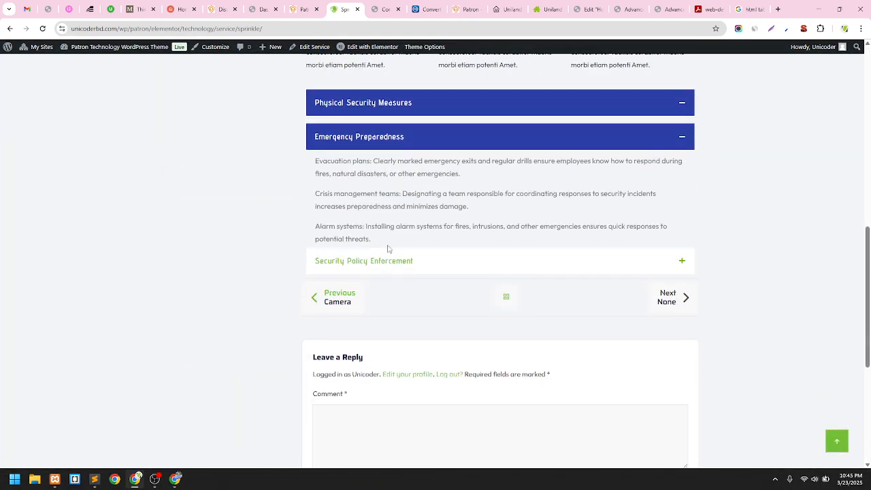
{"action": "left_click", "coordinate": [420, 103]}
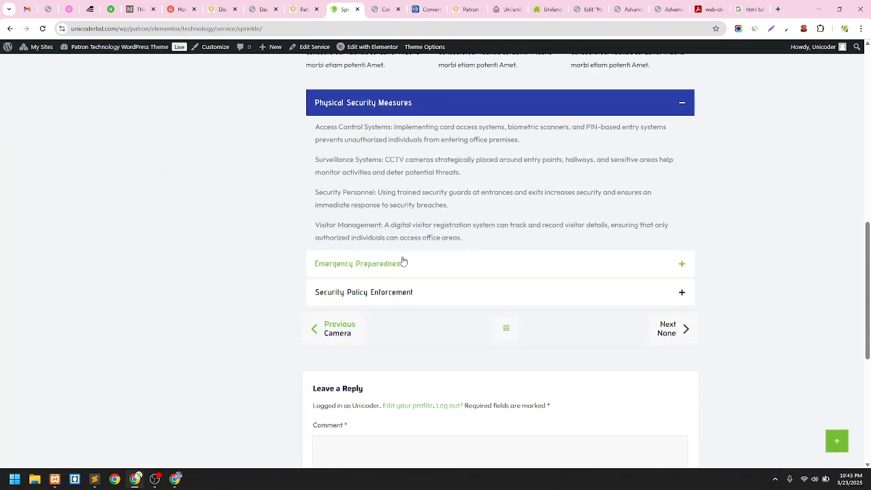
{"action": "left_click", "coordinate": [403, 262]}
{"action": "left_click", "coordinate": [399, 259]}
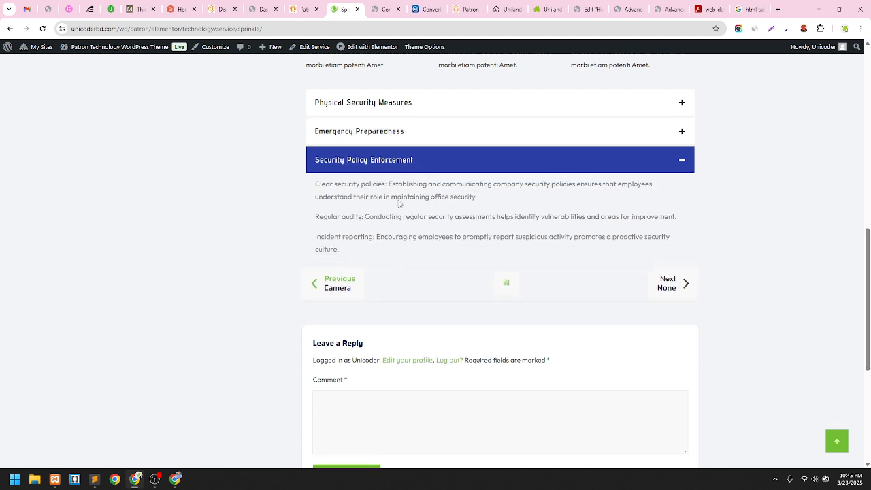
{"action": "left_click", "coordinate": [412, 106]}
{"action": "left_click", "coordinate": [386, 263]}
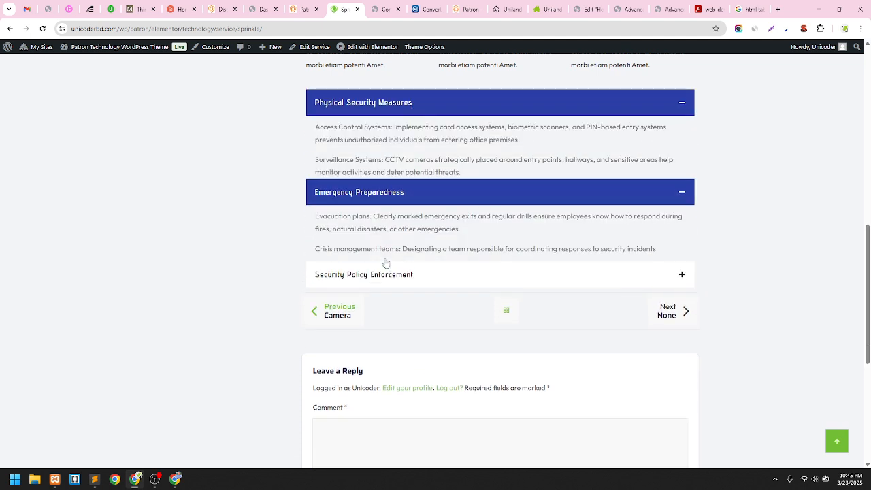
{"action": "left_click", "coordinate": [431, 111]}
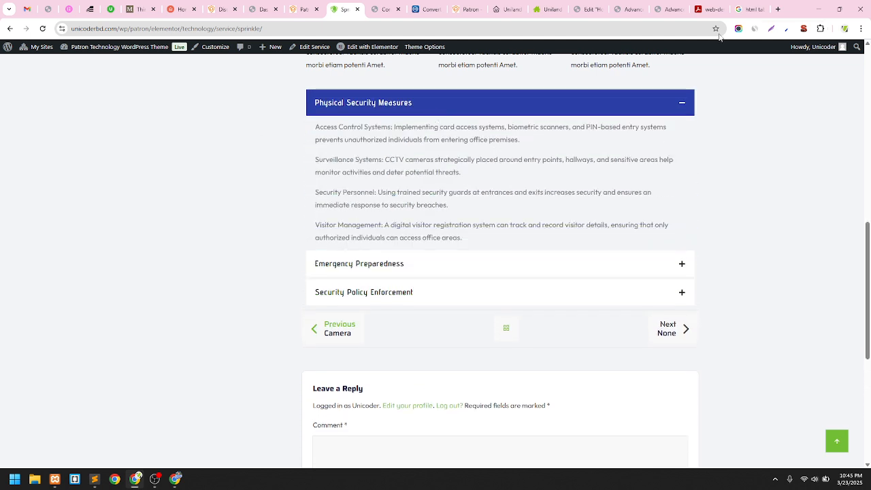
{"action": "left_click", "coordinate": [422, 272]}
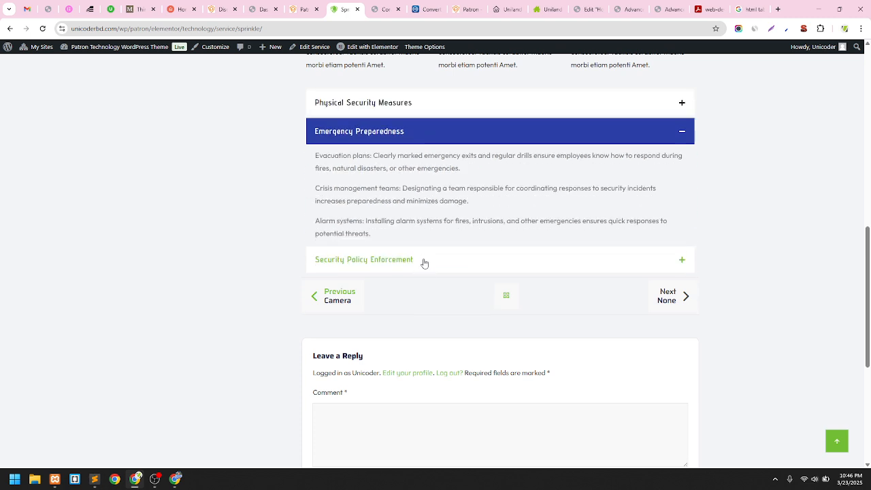
{"action": "left_click", "coordinate": [423, 263]}
{"action": "left_click", "coordinate": [427, 112]}
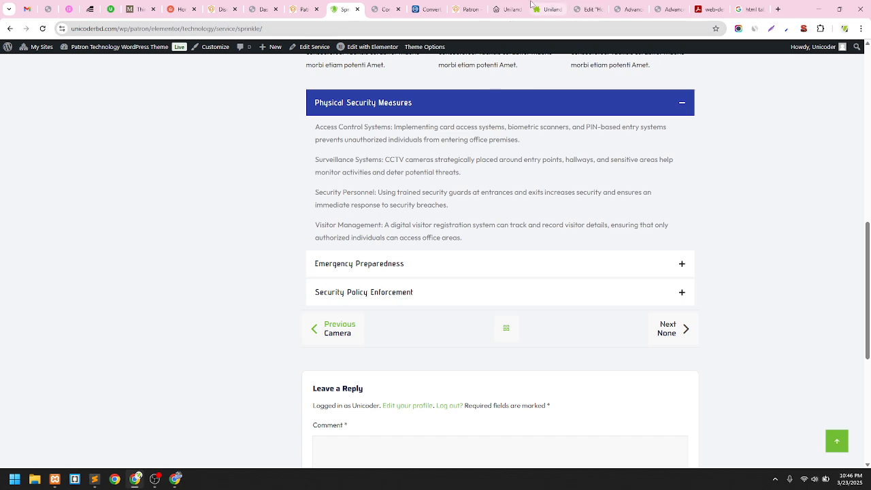
Return to the Home page in the Elementor editor and view the area between the Tabs and counter sections
{"action": "left_click", "coordinate": [589, 10]}
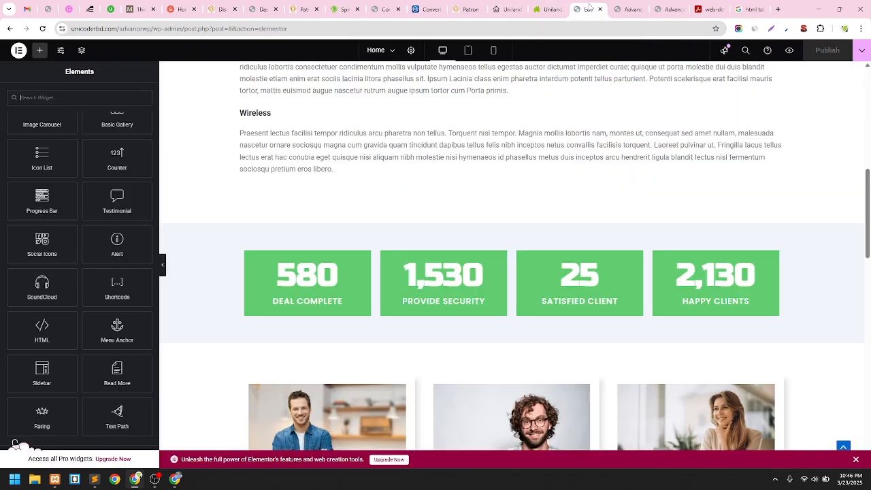
{"action": "scroll", "coordinate": [400, 64], "scroll_direction": "up", "scroll_amount": 1}
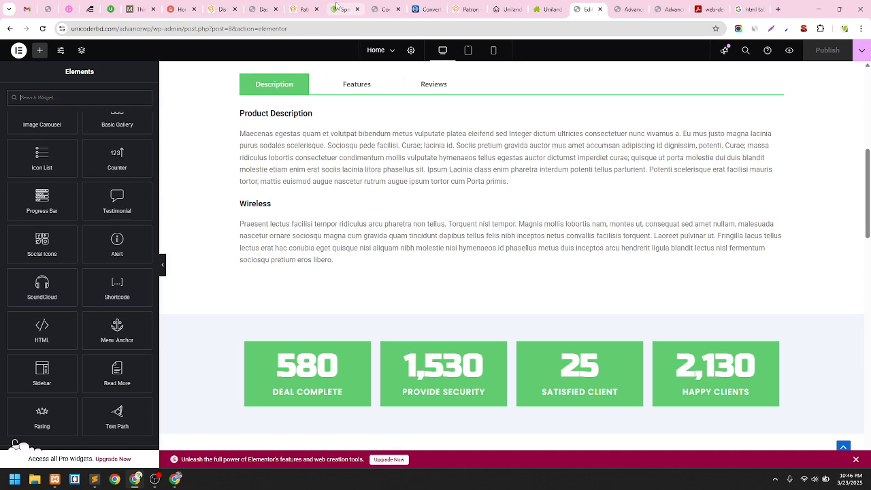
Return to the Water Sprinkle service page and toggle the accordion items to examine how they expand and collapse
{"action": "left_click", "coordinate": [251, 5]}
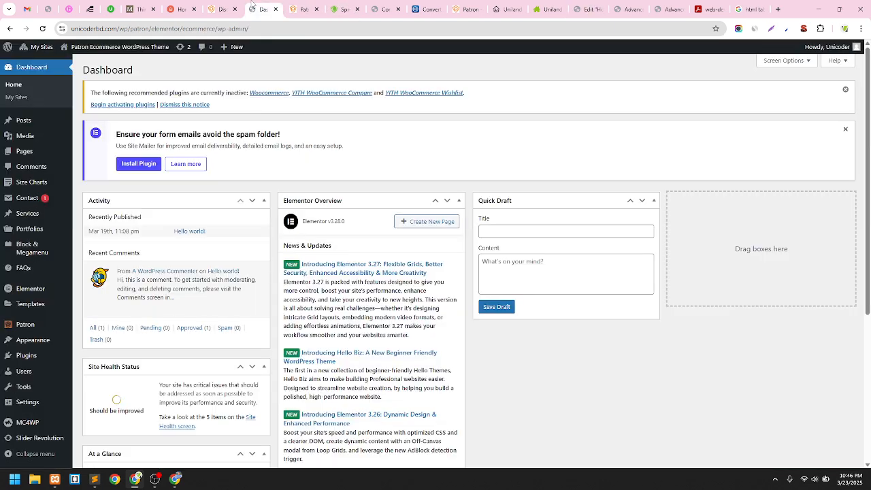
{"action": "left_click", "coordinate": [335, 8]}
{"action": "left_click", "coordinate": [396, 265]}
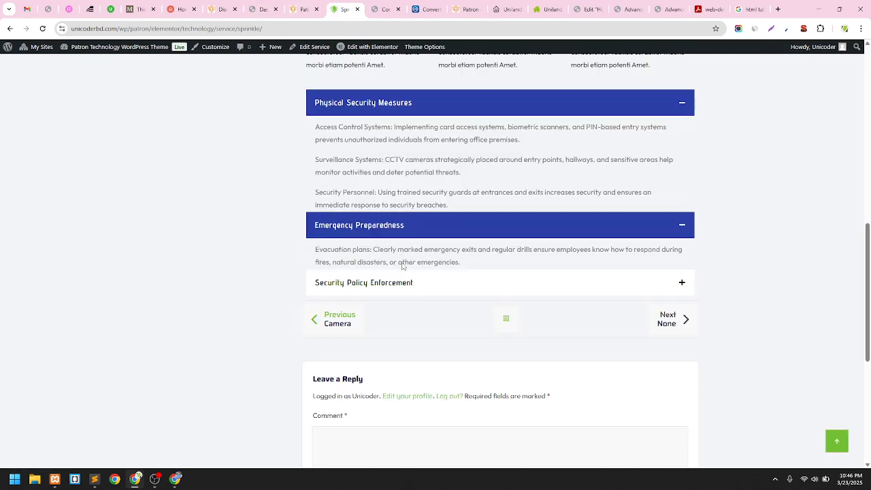
{"action": "left_click", "coordinate": [399, 260]}
{"action": "left_click", "coordinate": [395, 102]}
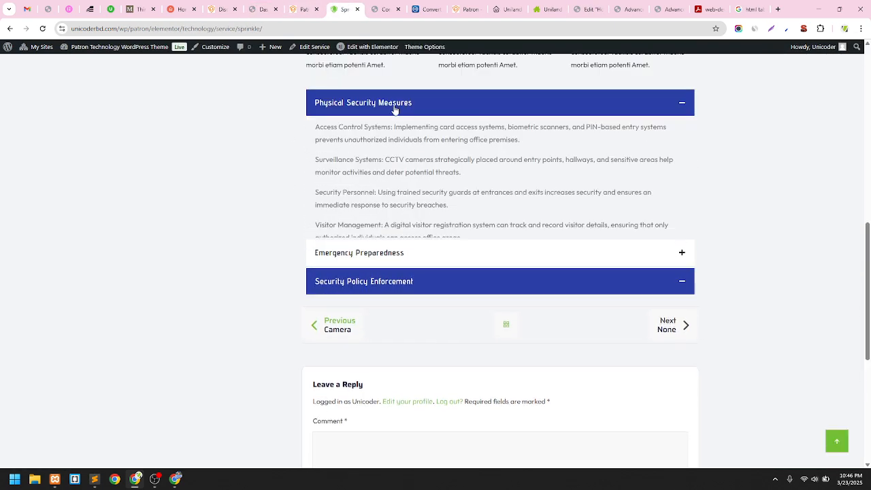
{"action": "left_click", "coordinate": [378, 267]}
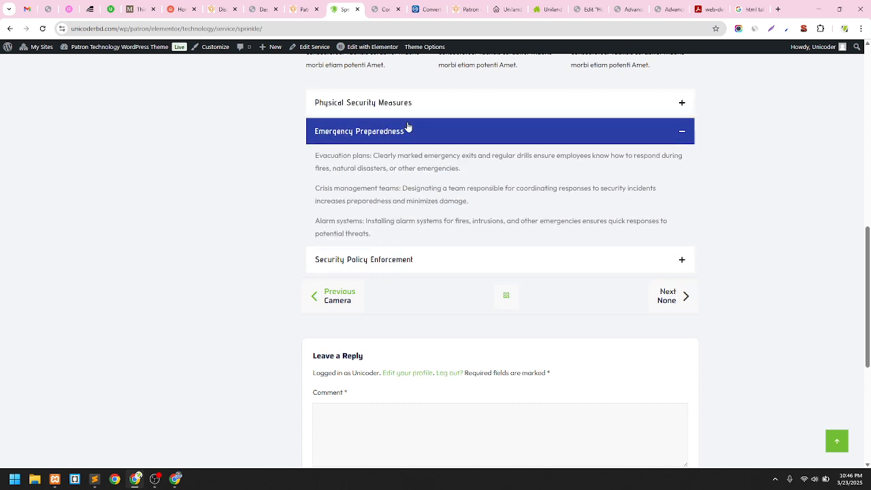
{"action": "left_click", "coordinate": [409, 108]}
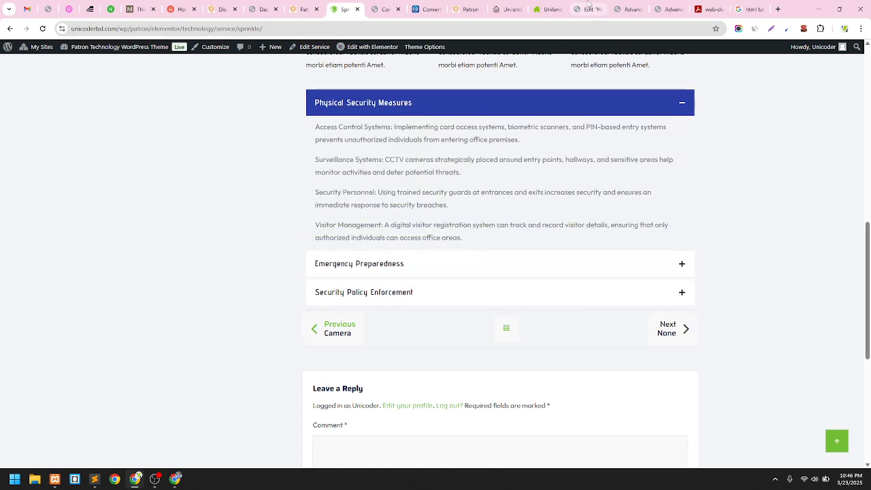
Back in the Elementor Home page editor, insert a single Flexbox container with column direction directly above the counter section
{"action": "left_click", "coordinate": [590, 9]}
{"action": "left_click", "coordinate": [627, 9]}
{"action": "left_click", "coordinate": [599, 9]}
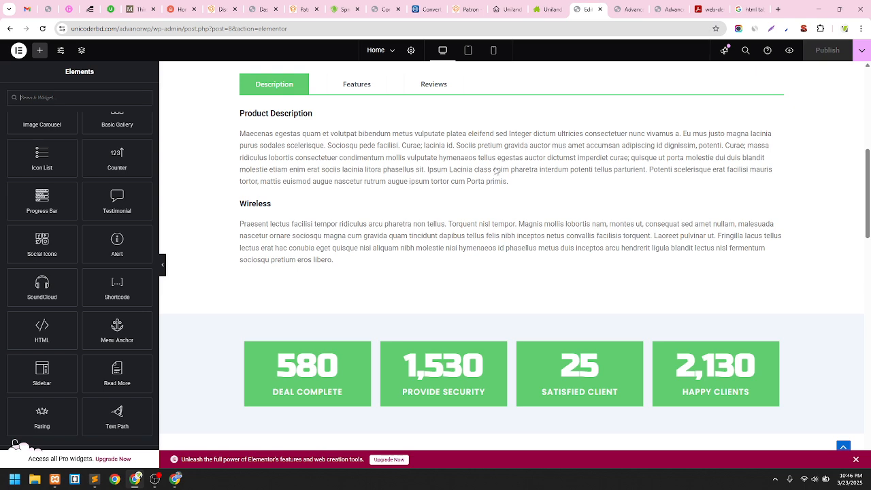
{"action": "scroll", "coordinate": [484, 198], "scroll_direction": "down", "scroll_amount": 3}
{"action": "scroll", "coordinate": [484, 197], "scroll_direction": "up", "scroll_amount": 2}
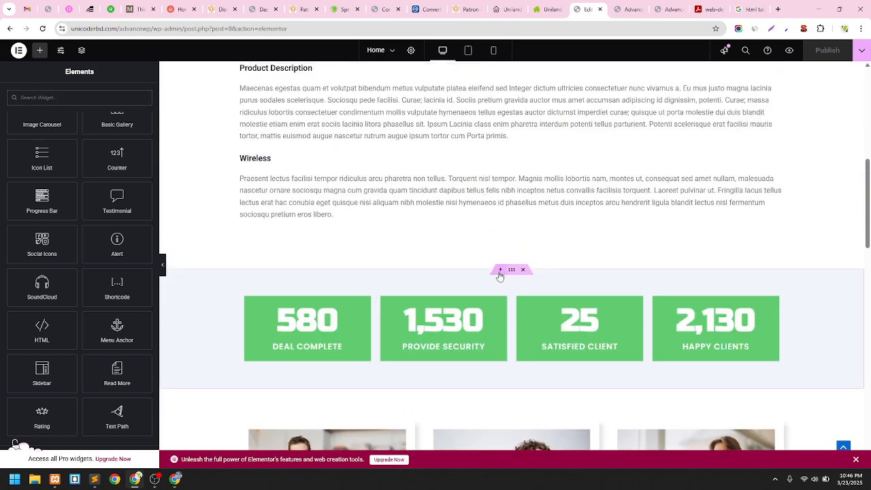
{"action": "left_click", "coordinate": [501, 270]}
{"action": "left_click", "coordinate": [492, 312]}
{"action": "left_click", "coordinate": [482, 342]}
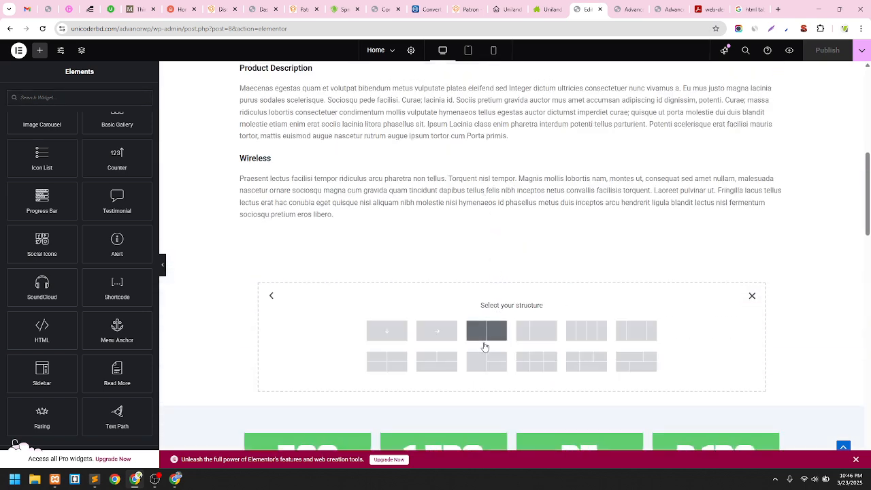
{"action": "left_click", "coordinate": [403, 336]}
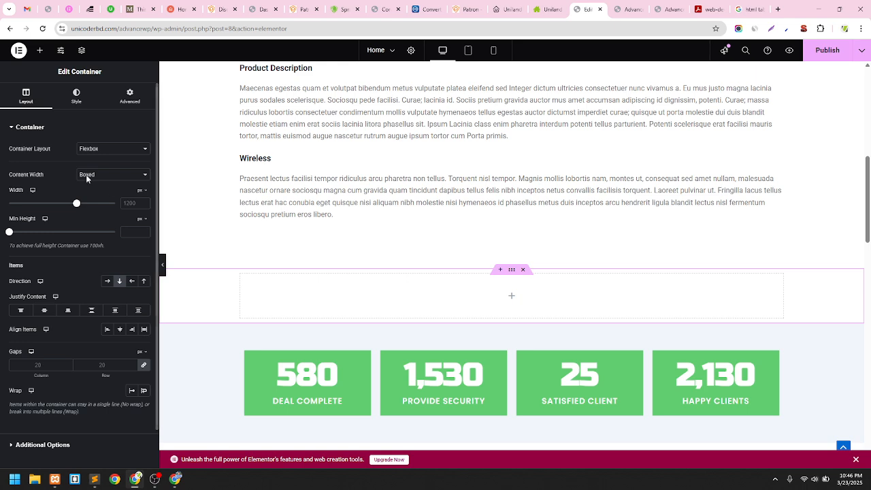
Add an Accordion widget to the empty container above the counter section
{"action": "left_click", "coordinate": [40, 50]}
{"action": "scroll", "coordinate": [76, 164], "scroll_direction": "down", "scroll_amount": 5}
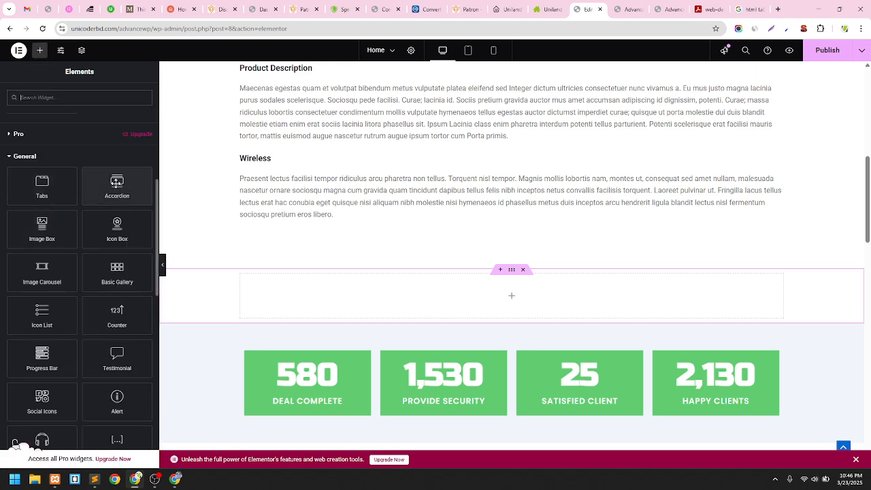
{"action": "left_click_drag", "start_coordinate": [116, 185], "coordinate": [506, 305]}
{"action": "scroll", "coordinate": [507, 310], "scroll_direction": "down", "scroll_amount": 2}
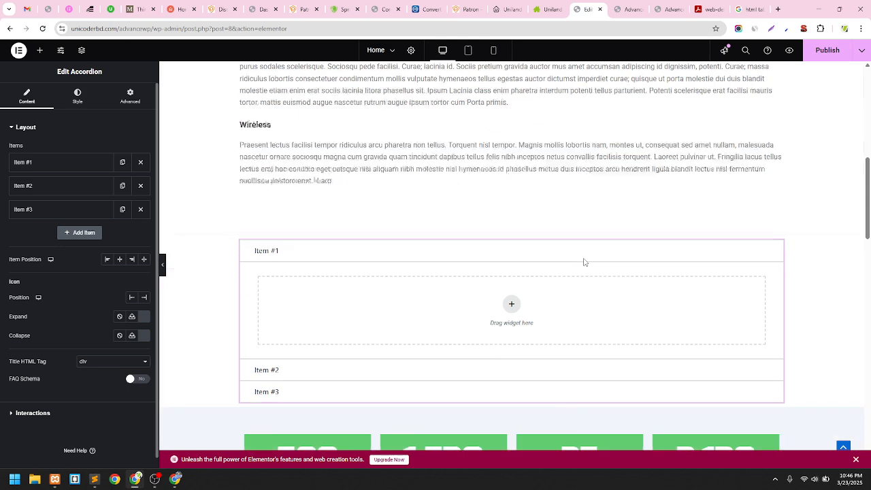
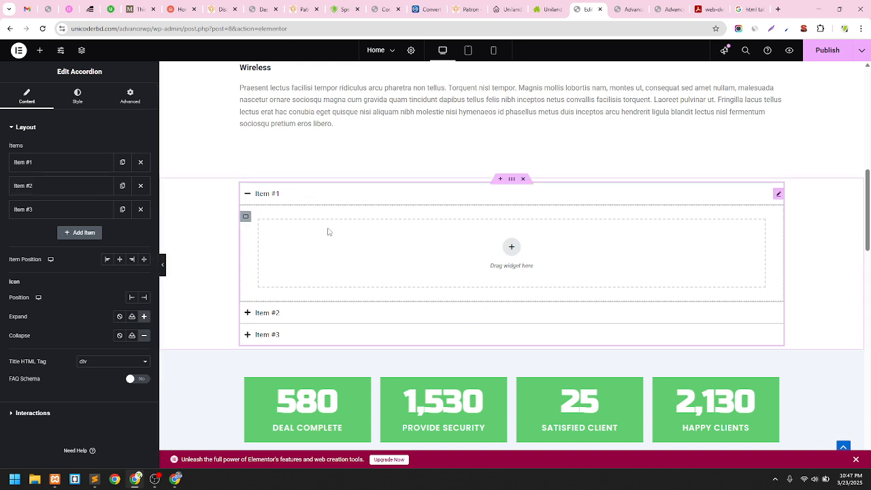
Set the first accordion item's title to "Web Design Service"
{"action": "left_click", "coordinate": [47, 169]}
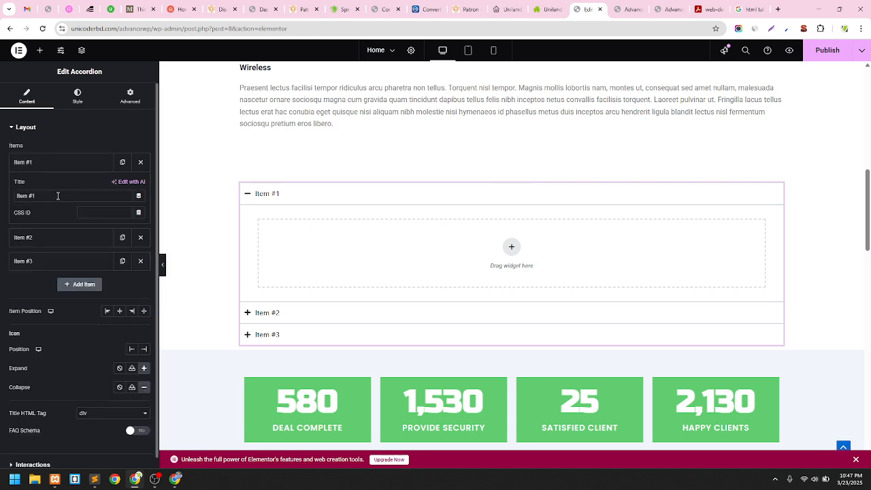
{"action": "left_click_drag", "start_coordinate": [44, 195], "coordinate": [1, 198]}
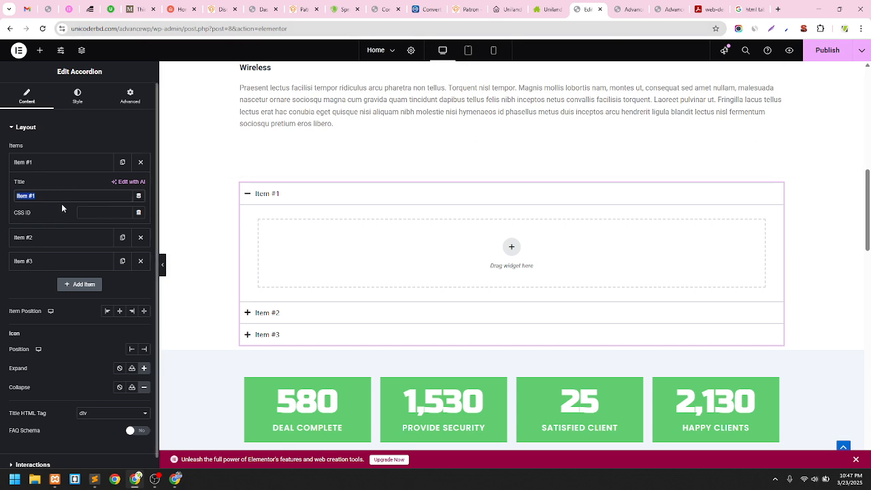
{"action": "type", "text": "We"}
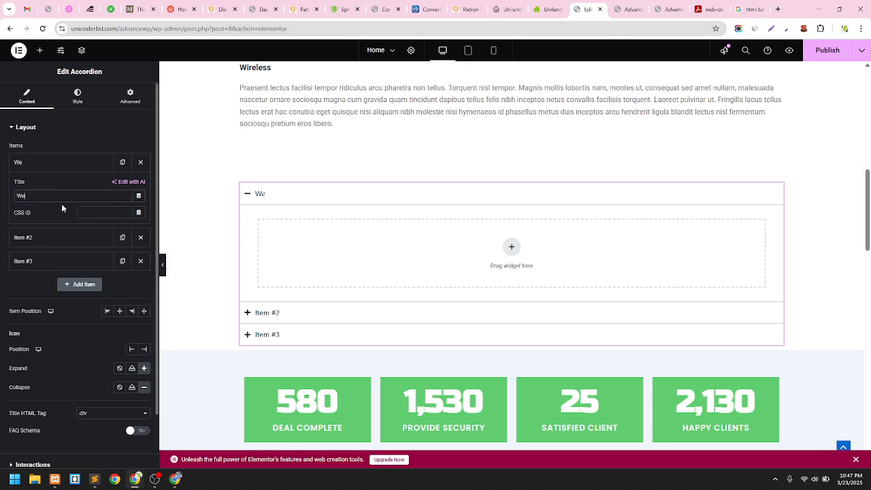
{"action": "type", "text": "b Design Service"}
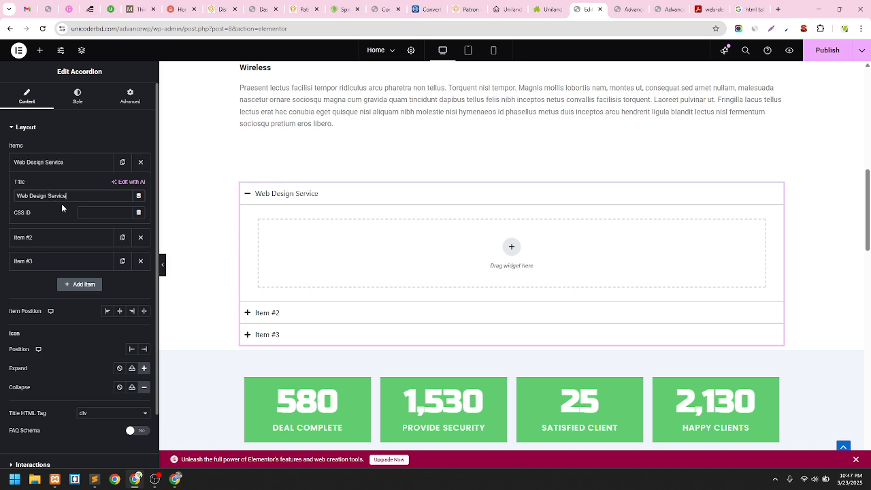
{"action": "left_click", "coordinate": [71, 164]}
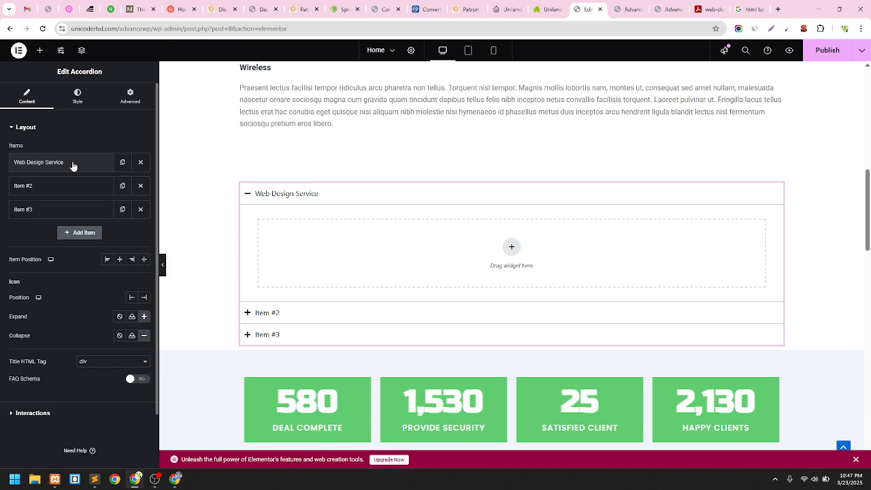
Set the second accordion item's title to "Graphics Design Service"
{"action": "left_click", "coordinate": [67, 186]}
{"action": "left_click_drag", "start_coordinate": [57, 218], "coordinate": [3, 218]}
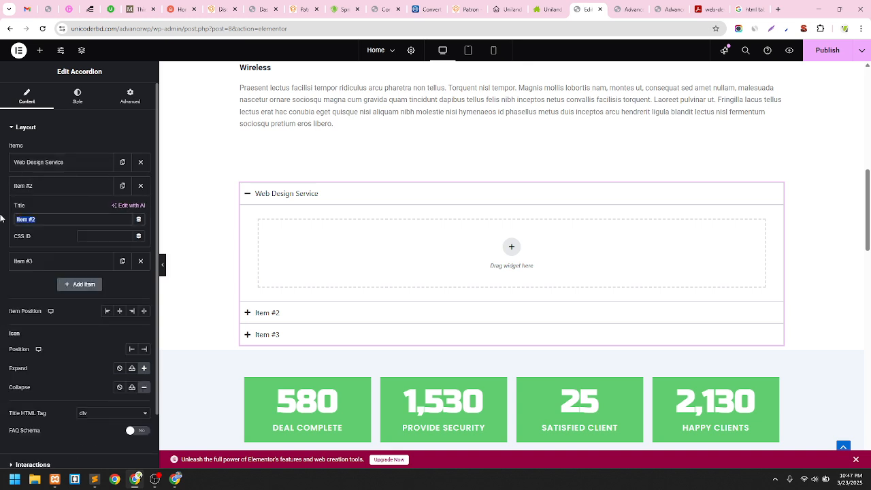
{"action": "type", "text": "Graphics Des"}
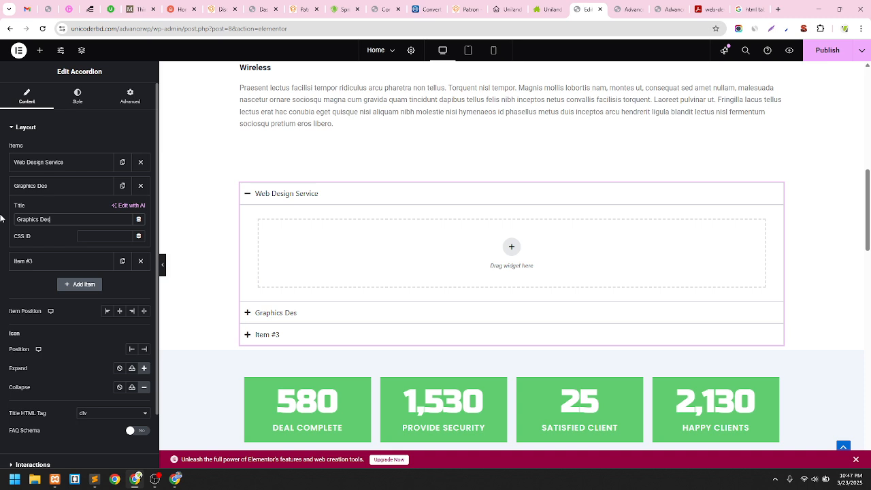
{"action": "type", "text": "ign Service"}
{"action": "left_click", "coordinate": [82, 189]}
Set the third accordion item's title to "Software Development Service"
{"action": "left_click", "coordinate": [64, 213]}
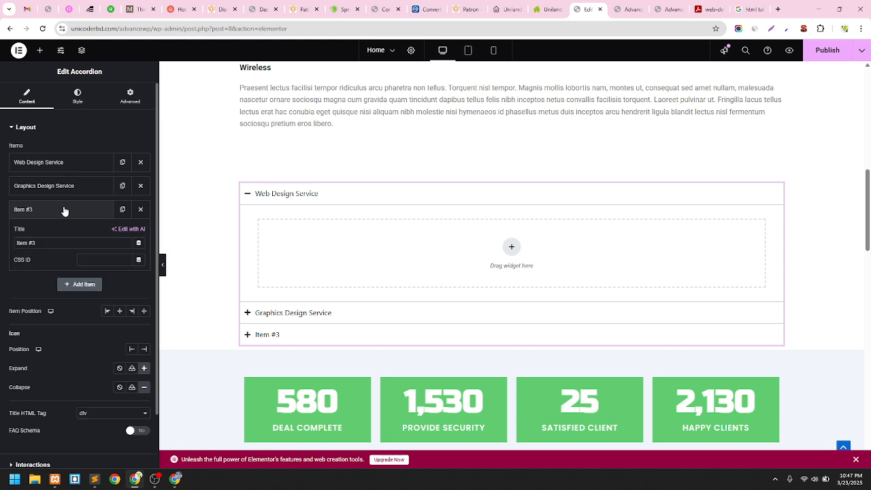
{"action": "left_click_drag", "start_coordinate": [53, 243], "coordinate": [1, 246]}
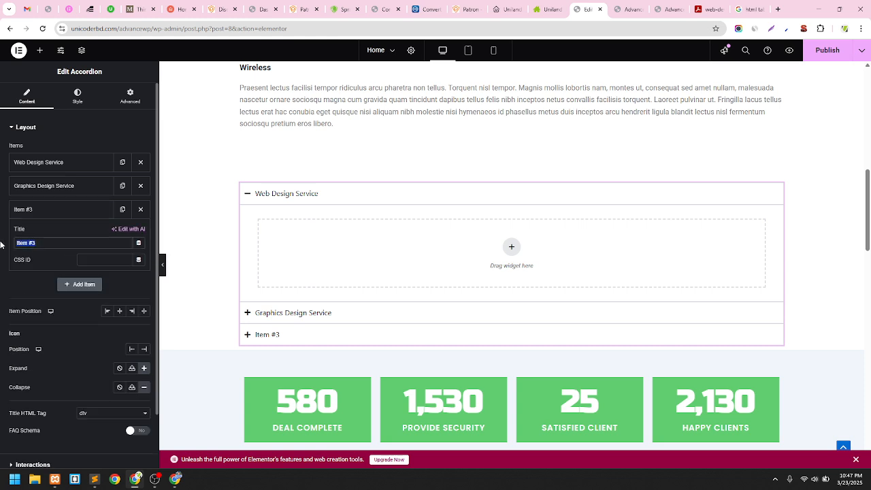
{"action": "type", "text": "Mo"}
{"action": "key", "text": "BackSpace"}
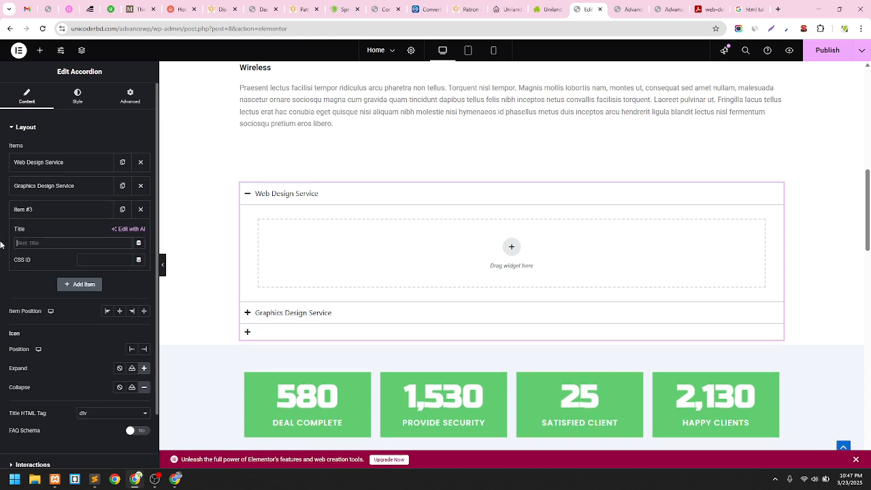
{"action": "type", "text": "Soft"}
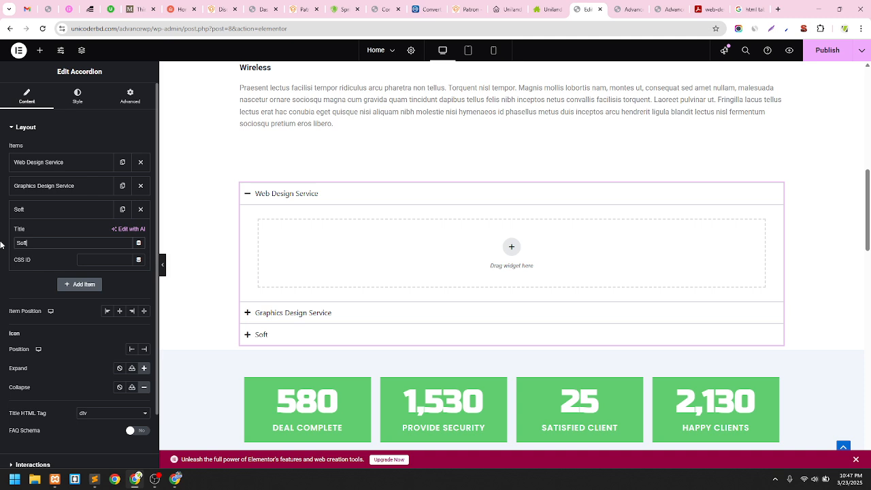
{"action": "type", "text": "ware Development"}
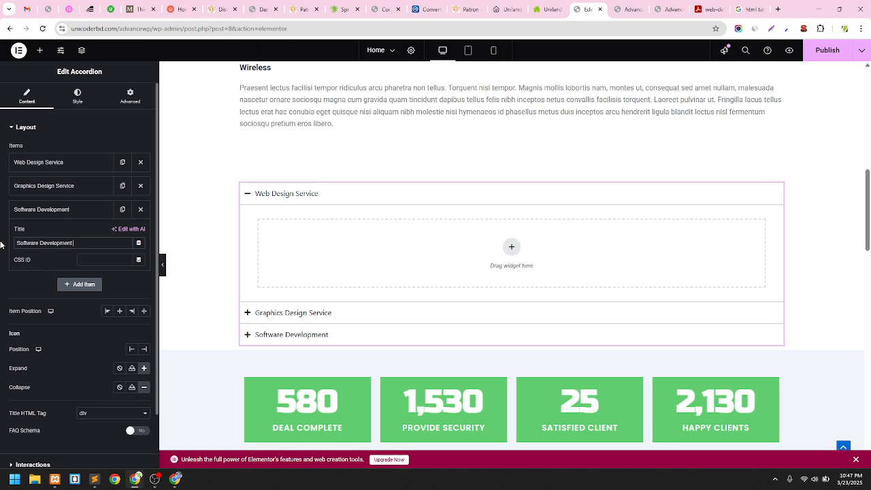
{"action": "type", "text": " Service"}
{"action": "left_click", "coordinate": [37, 208]}
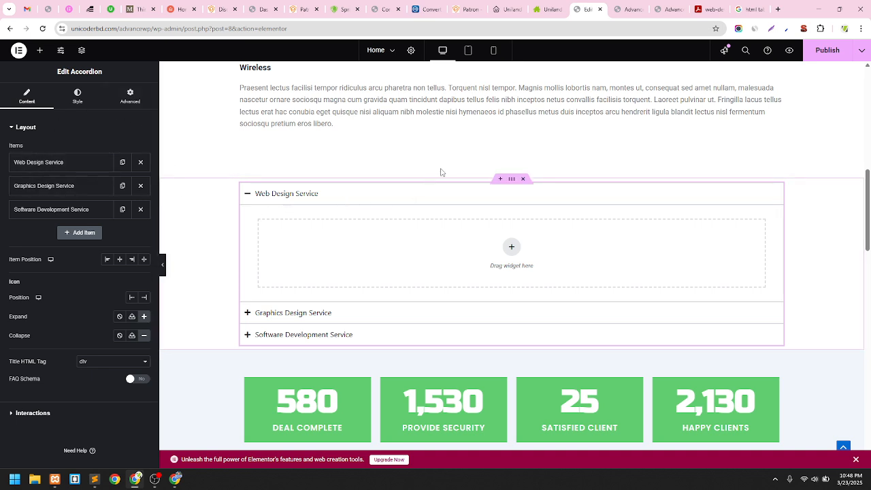
Compare with the accordion on the Water Sprinkle service page, toggling its items to examine the header and icon layout
{"action": "scroll", "coordinate": [408, 170], "scroll_direction": "down", "scroll_amount": 2}
{"action": "scroll", "coordinate": [404, 171], "scroll_direction": "up", "scroll_amount": 1}
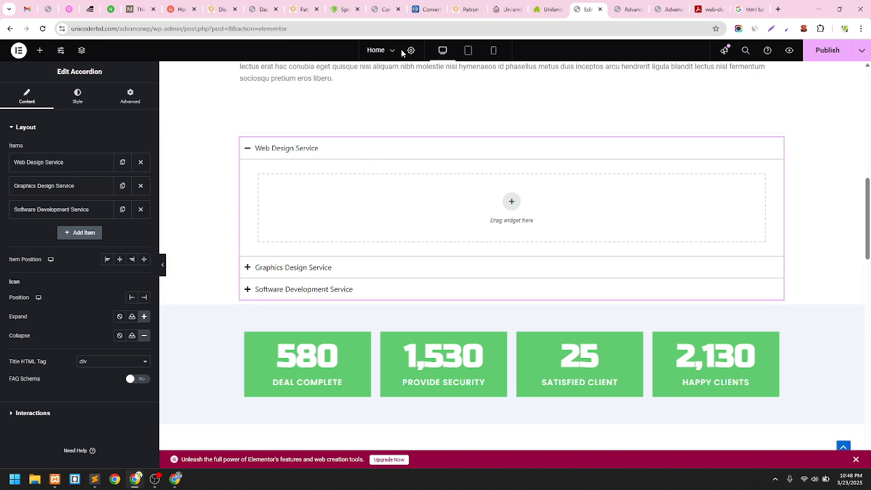
{"action": "left_click", "coordinate": [347, 9]}
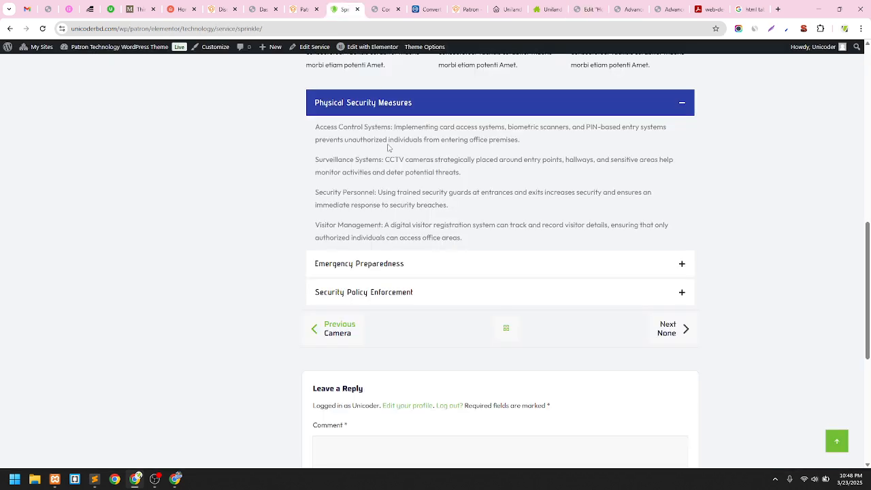
{"action": "left_click", "coordinate": [396, 273]}
{"action": "left_click", "coordinate": [380, 260]}
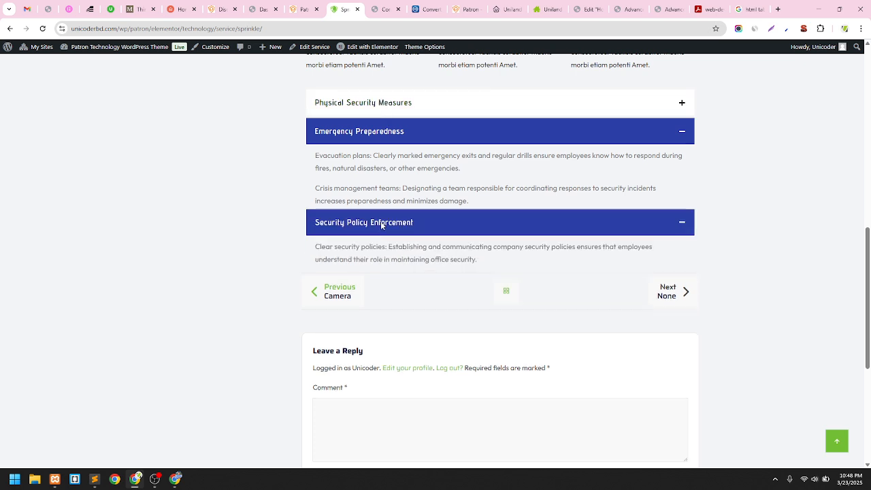
{"action": "left_click", "coordinate": [398, 105]}
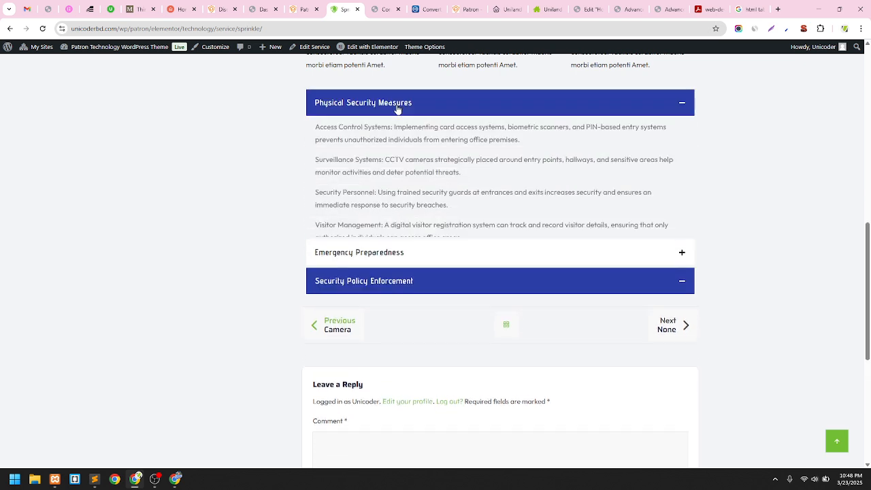
Back in the Elementor editor, place the accordion's icons after the item titles and set the item position to Stretch
{"action": "left_click", "coordinate": [586, 9]}
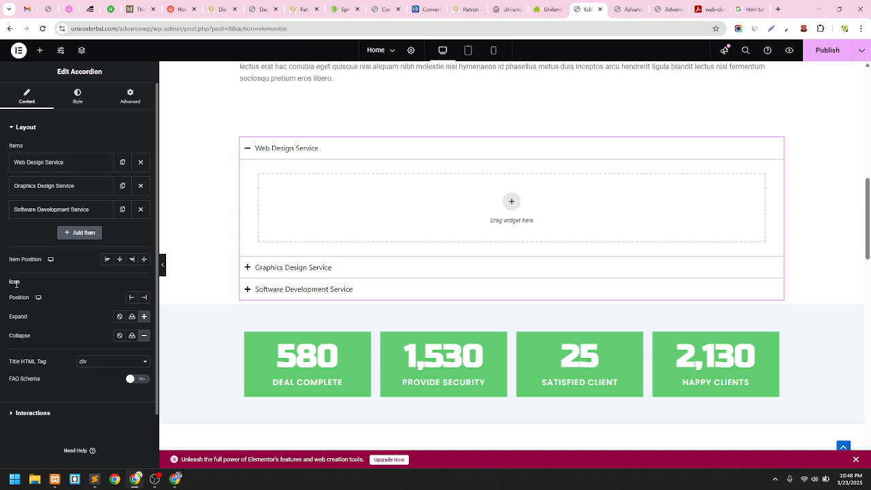
{"action": "left_click", "coordinate": [144, 298]}
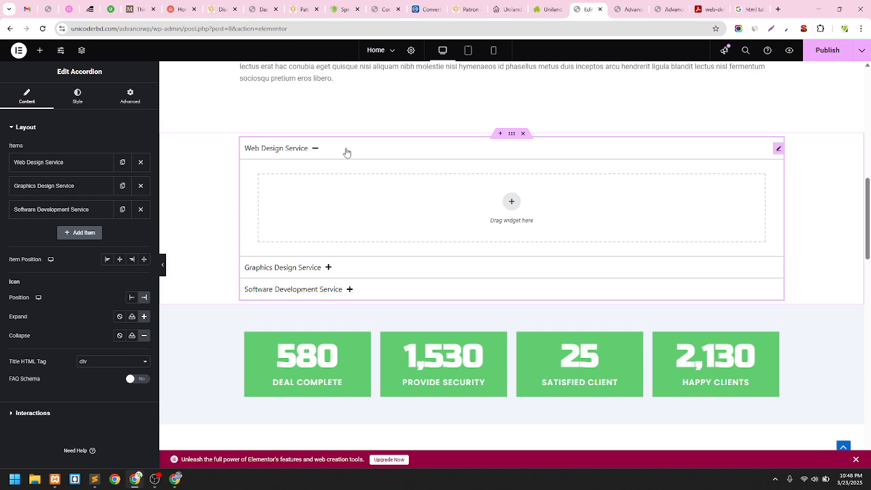
{"action": "left_click", "coordinate": [142, 260]}
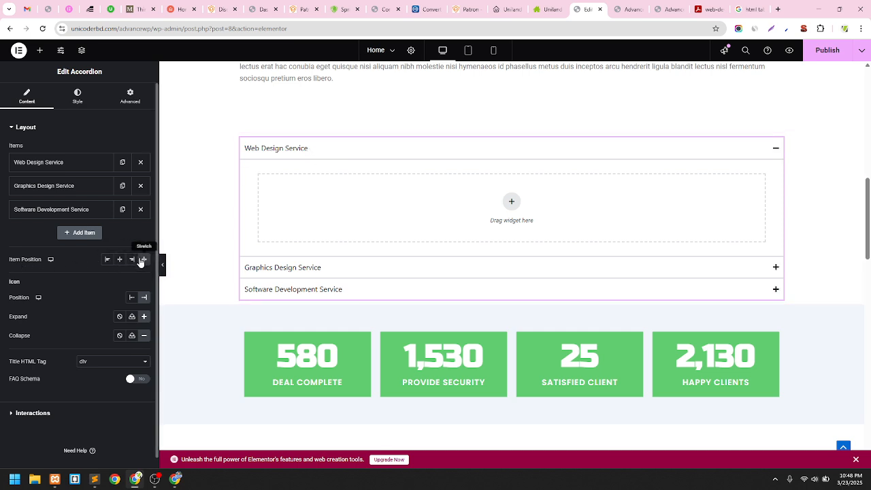
{"action": "left_click", "coordinate": [142, 260]}
{"action": "left_click", "coordinate": [143, 260]}
{"action": "left_click", "coordinate": [142, 262]}
{"action": "left_click", "coordinate": [143, 263]}
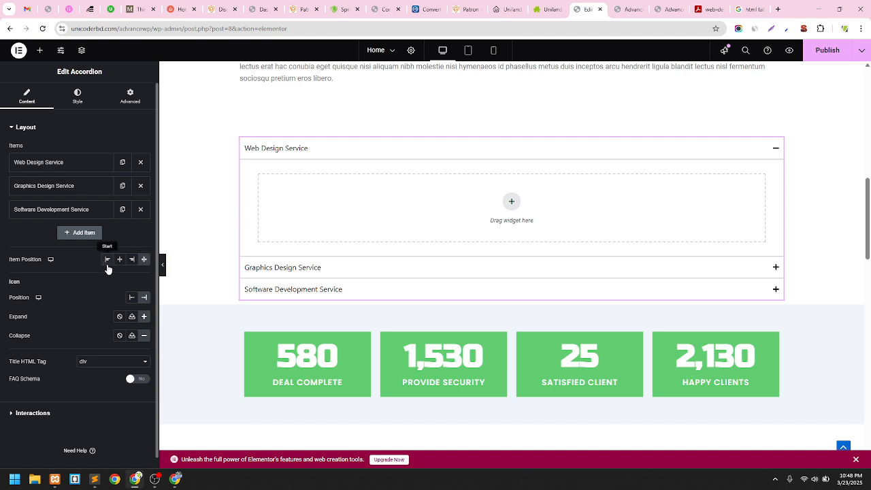
Change the accordion's expand icon to the solid plus square and its collapse icon to the solid minus square
{"action": "scroll", "coordinate": [107, 269], "scroll_direction": "down", "scroll_amount": 1}
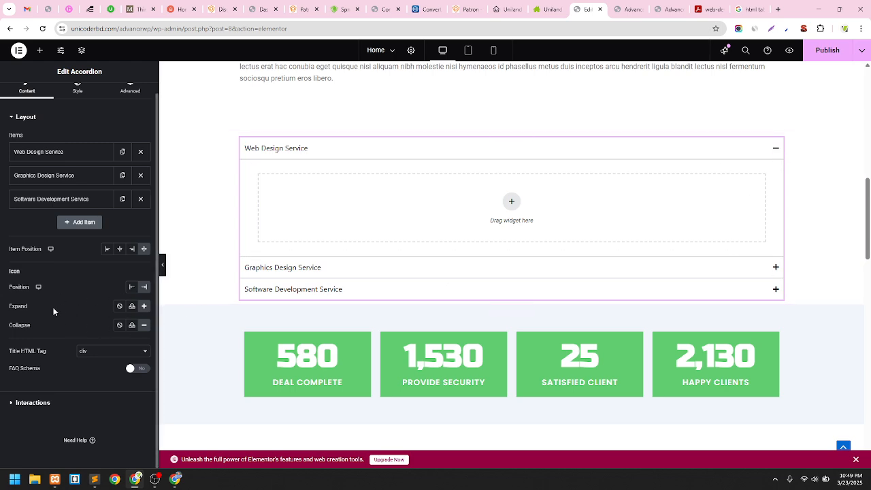
{"action": "left_click", "coordinate": [145, 308]}
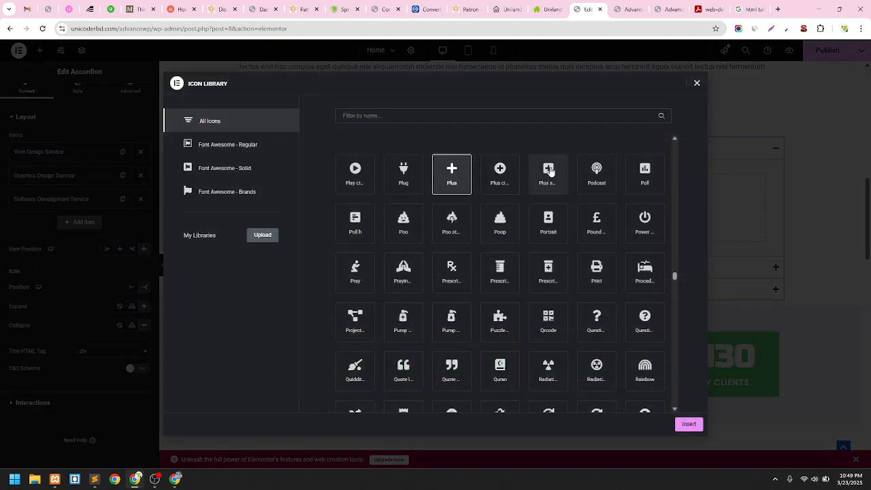
{"action": "left_click", "coordinate": [550, 171]}
{"action": "left_click", "coordinate": [686, 425]}
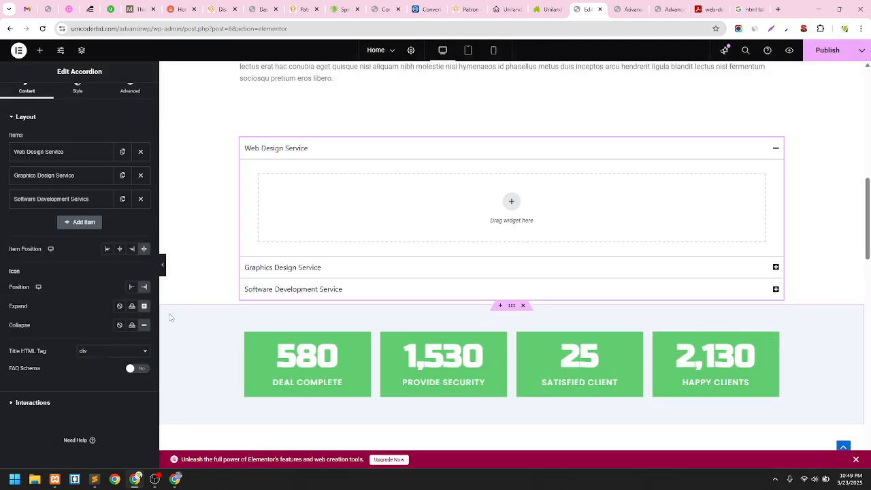
{"action": "left_click", "coordinate": [143, 325]}
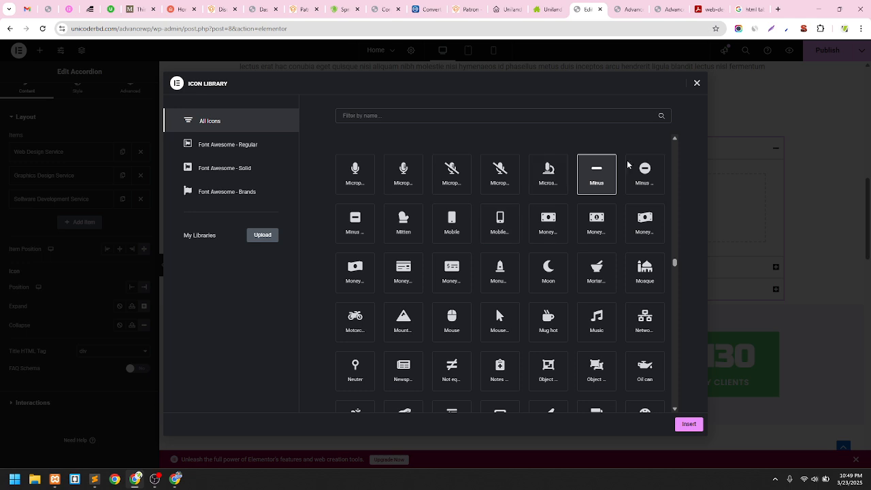
{"action": "left_click", "coordinate": [356, 226]}
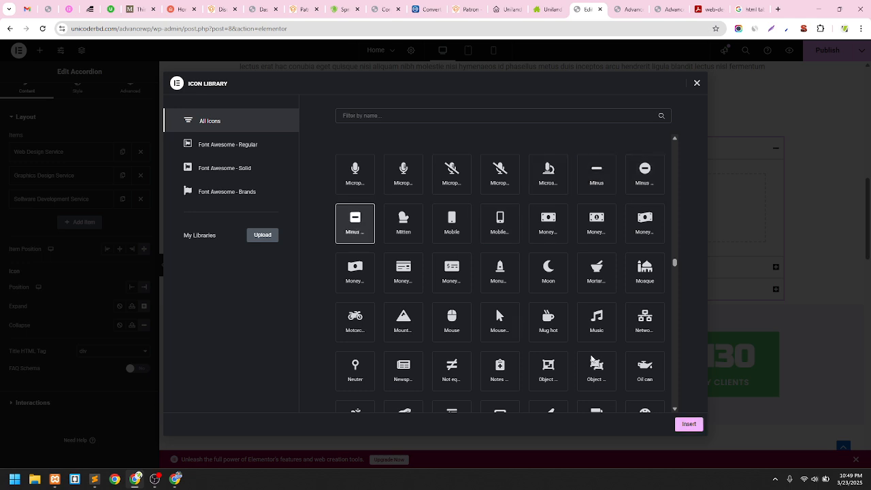
{"action": "left_click", "coordinate": [689, 424]}
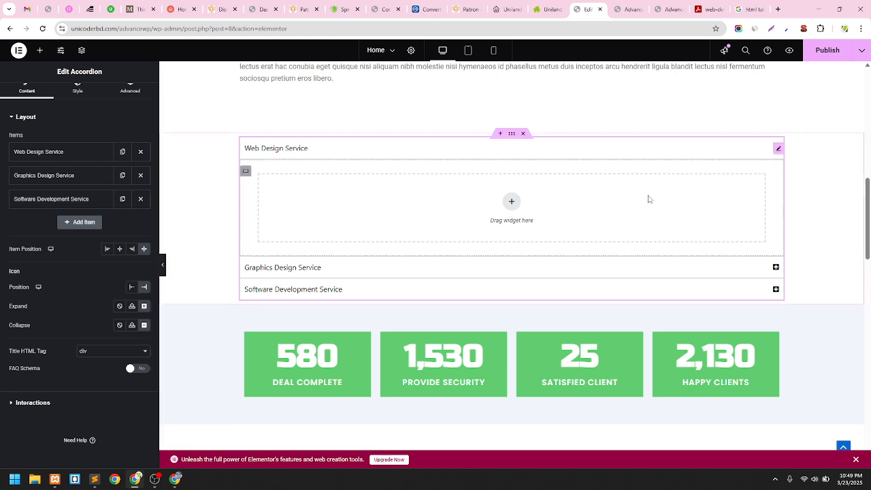
Set the space between the accordion items to 5 px
{"action": "scroll", "coordinate": [103, 170], "scroll_direction": "up", "scroll_amount": 1}
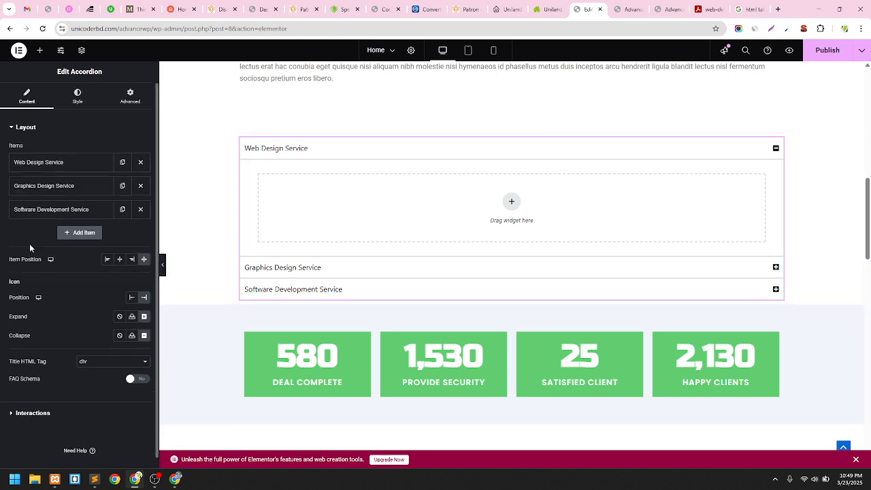
{"action": "left_click", "coordinate": [80, 105]}
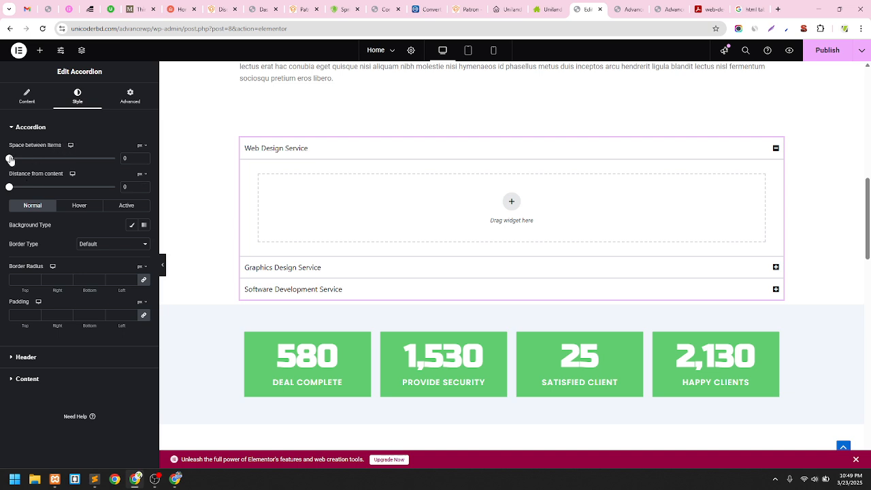
{"action": "mouse_move", "coordinate": [10, 162]}
{"action": "left_mouse_down"}
{"action": "mouse_move", "coordinate": [30, 162]}
{"action": "mouse_move", "coordinate": [21, 160]}
{"action": "left_mouse_up"}
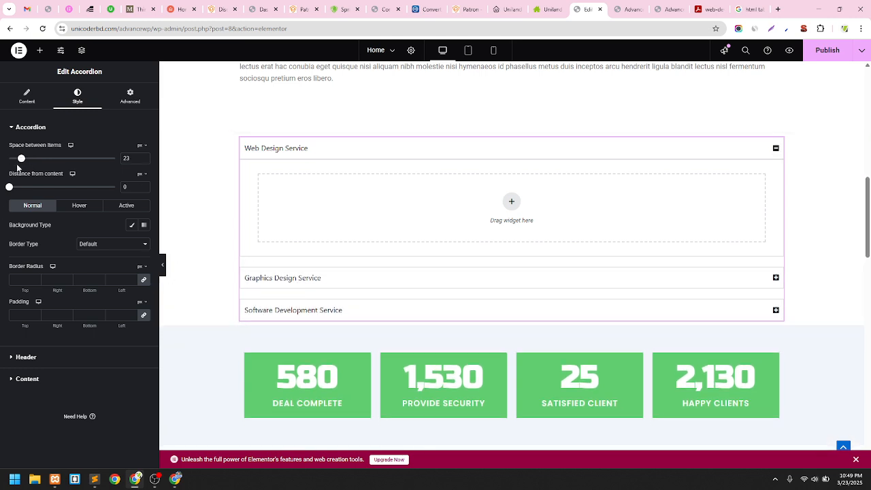
{"action": "mouse_move", "coordinate": [21, 158]}
{"action": "left_mouse_down"}
{"action": "mouse_move", "coordinate": [57, 158]}
{"action": "mouse_move", "coordinate": [60, 170]}
{"action": "mouse_move", "coordinate": [19, 175]}
{"action": "left_mouse_up"}
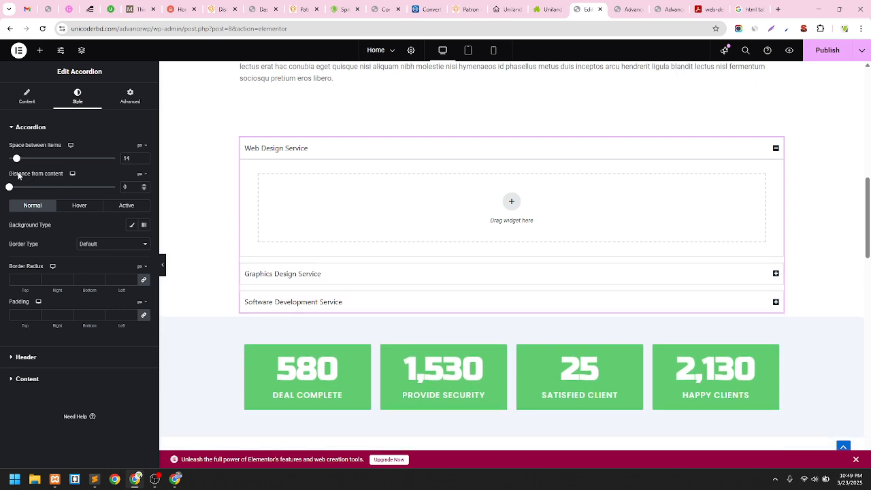
{"action": "double_click", "coordinate": [134, 161]}
{"action": "type", "text": "5"}
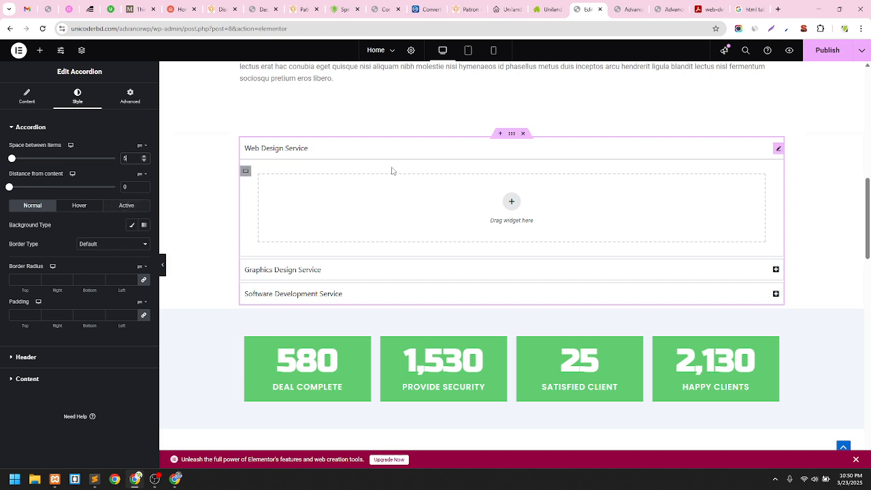
Give the accordion items' normal state a classic background in the global Theme Headings color
{"action": "left_click", "coordinate": [128, 209]}
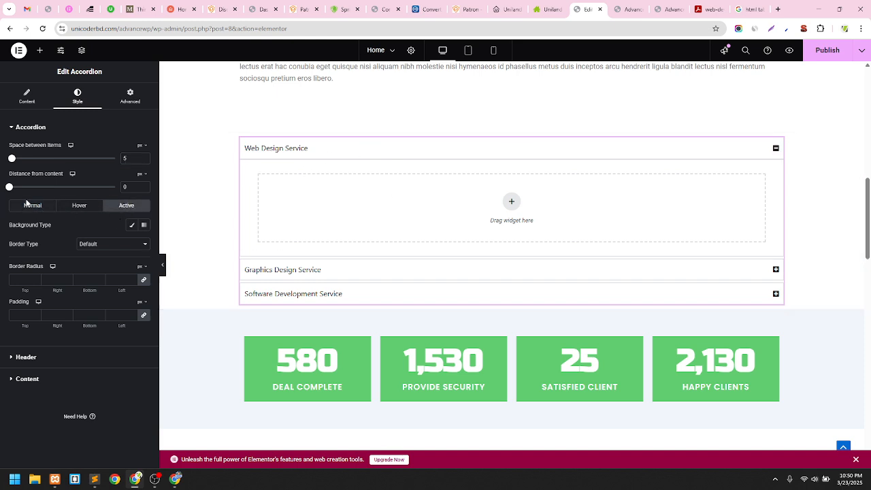
{"action": "left_click", "coordinate": [29, 207]}
{"action": "left_click", "coordinate": [132, 225]}
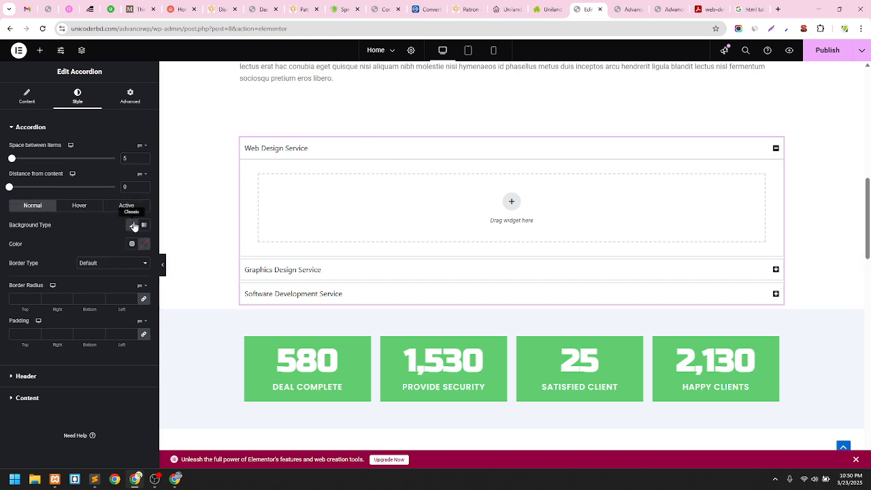
{"action": "left_click", "coordinate": [133, 245]}
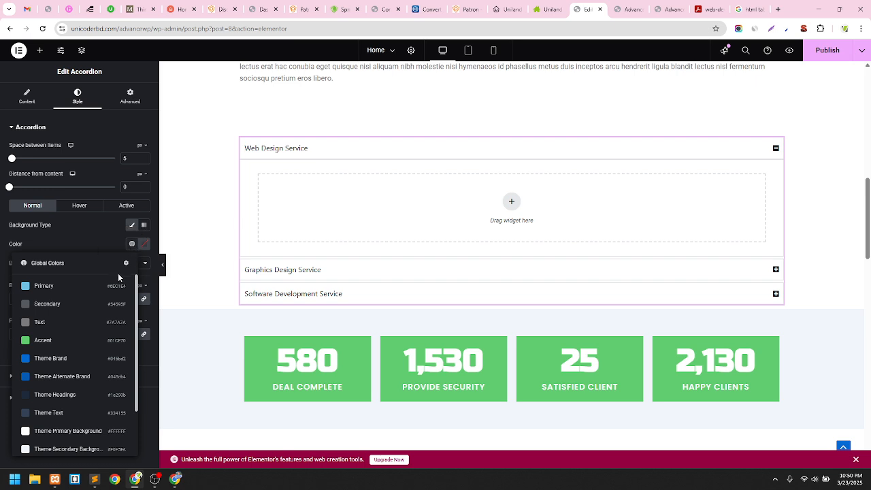
{"action": "left_click", "coordinate": [62, 395]}
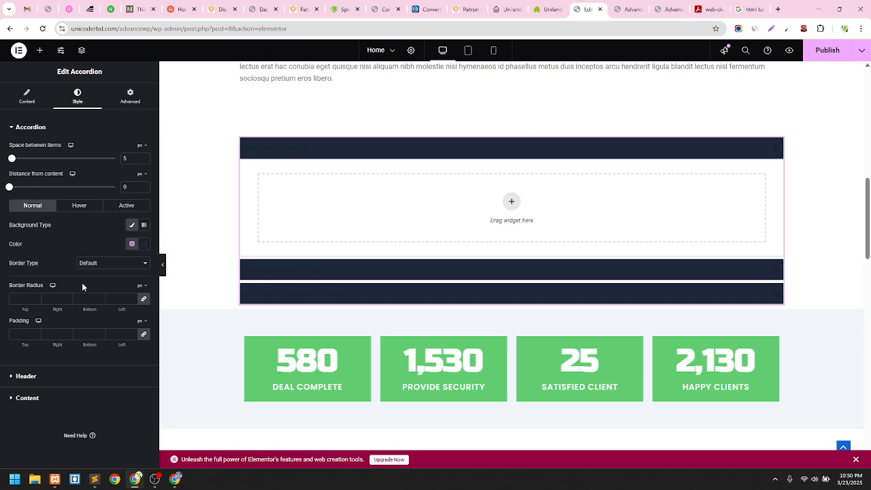
Set the normal-state color of the accordion header titles to the global Theme Primary Background color
{"action": "left_click", "coordinate": [27, 377]}
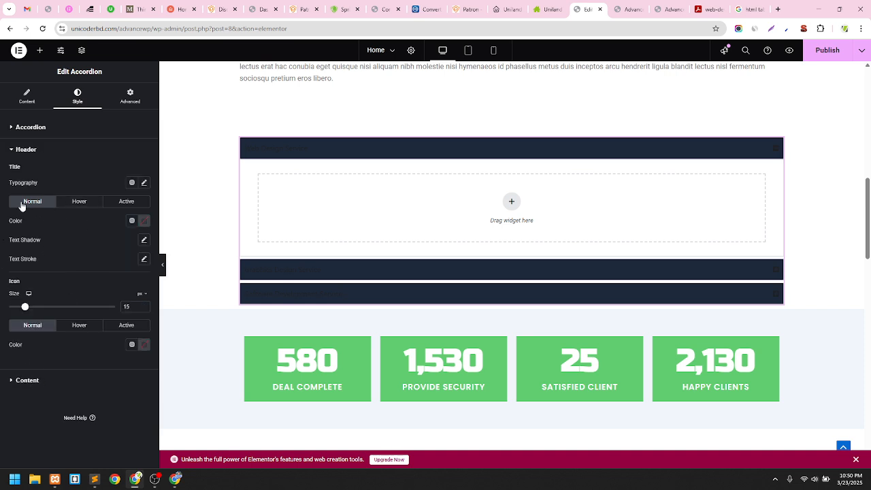
{"action": "left_click", "coordinate": [134, 223]}
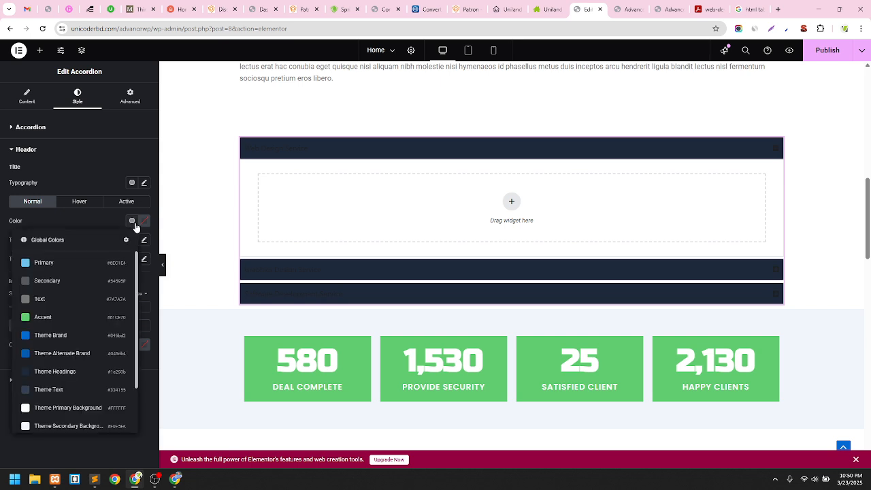
{"action": "scroll", "coordinate": [78, 327], "scroll_direction": "down", "scroll_amount": 3}
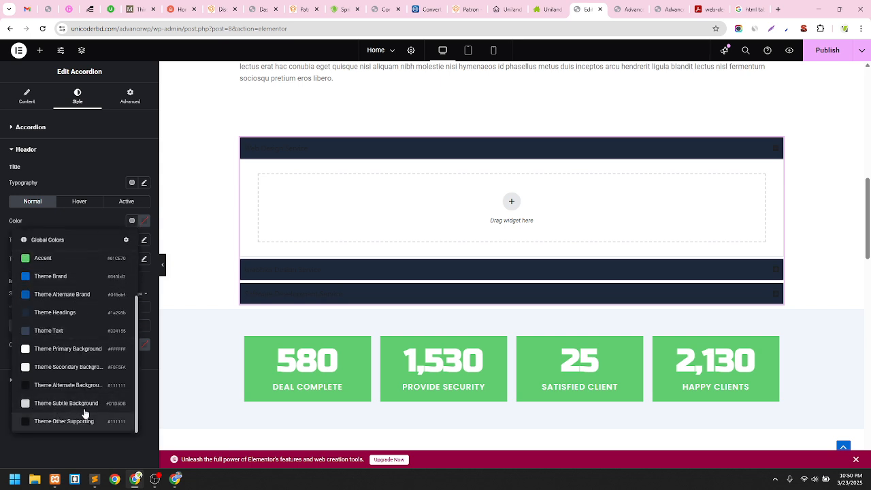
{"action": "left_click", "coordinate": [104, 351]}
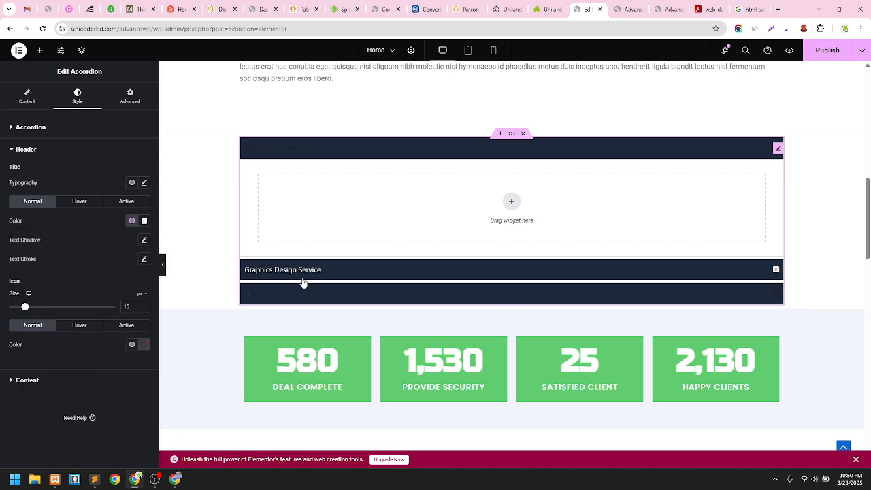
Set the header title color to global Accent for the hover state and Theme Primary Background for the active state
{"action": "left_click", "coordinate": [87, 208]}
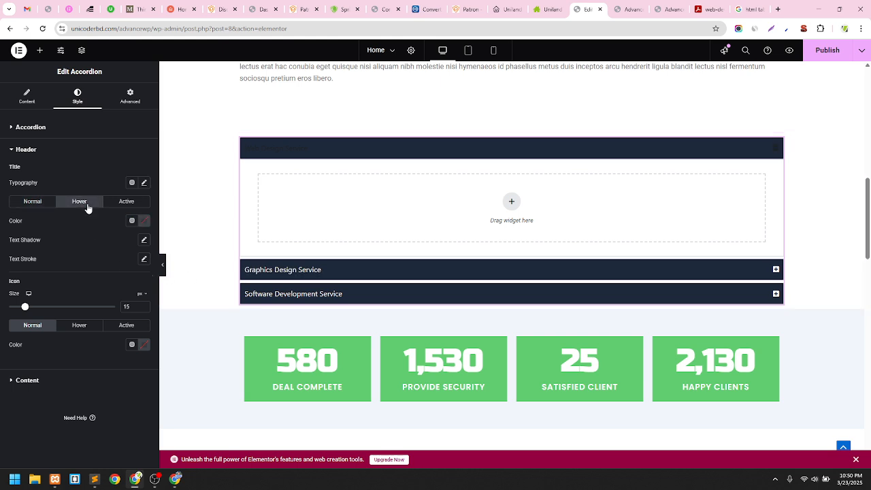
{"action": "left_click", "coordinate": [132, 222]}
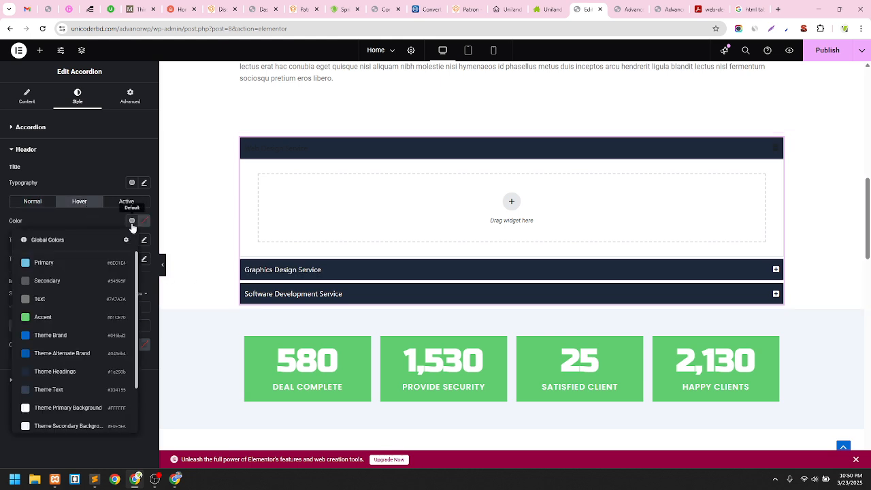
{"action": "left_click", "coordinate": [62, 328]}
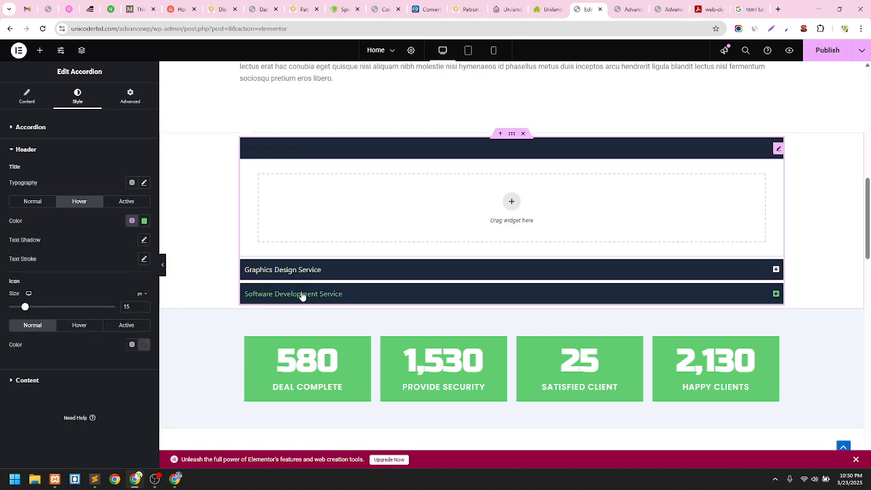
{"action": "left_click", "coordinate": [128, 203]}
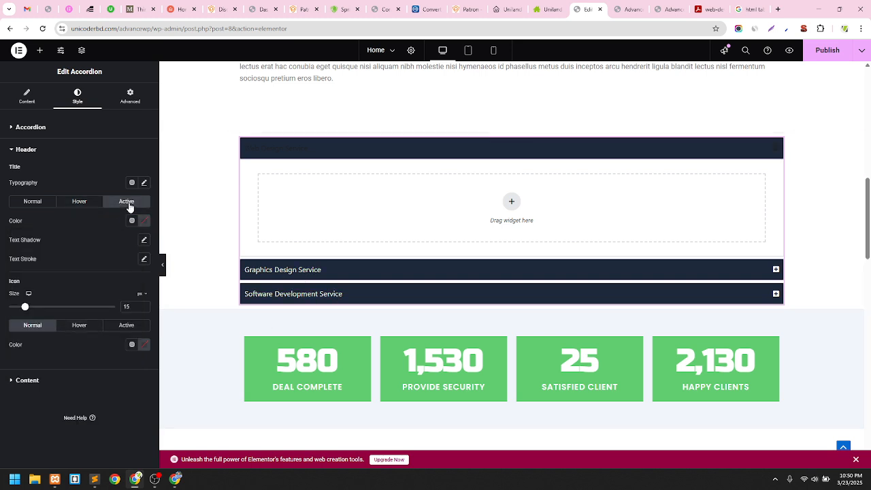
{"action": "left_click", "coordinate": [132, 221]}
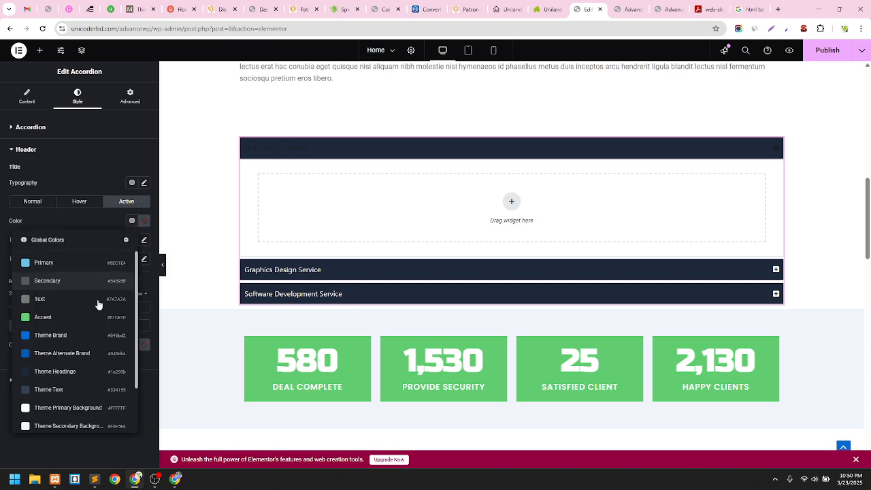
{"action": "left_click", "coordinate": [68, 411]}
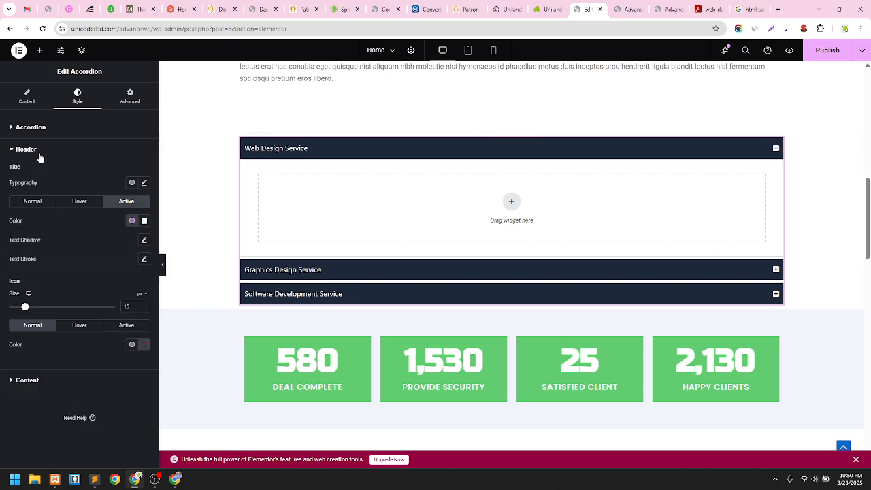
Give the accordion's active item a classic background in the global Accent color
{"action": "left_click", "coordinate": [41, 132]}
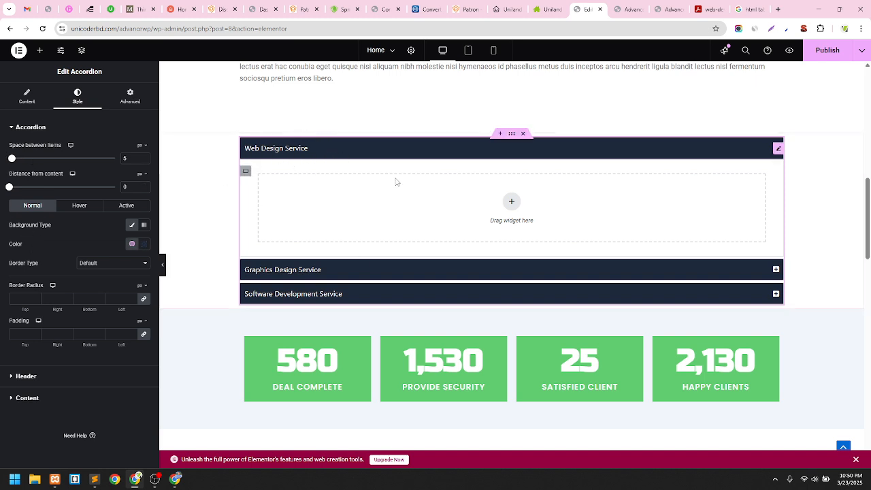
{"action": "left_click", "coordinate": [131, 210]}
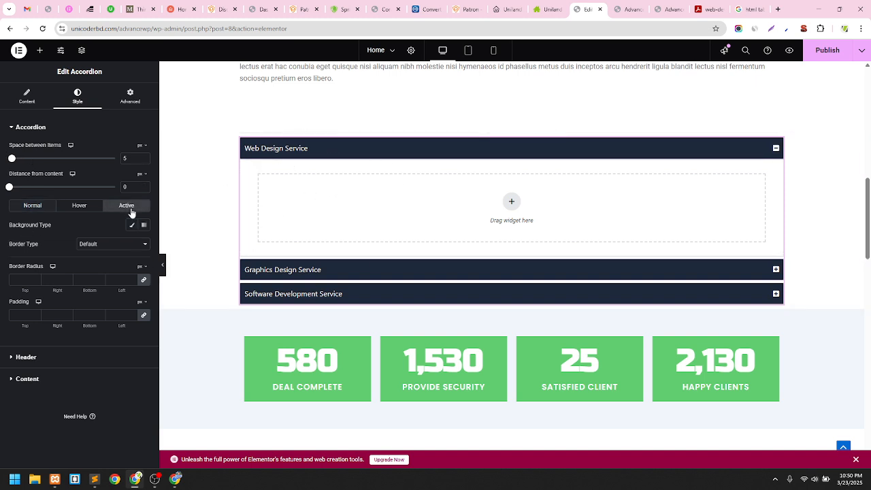
{"action": "left_click", "coordinate": [132, 225]}
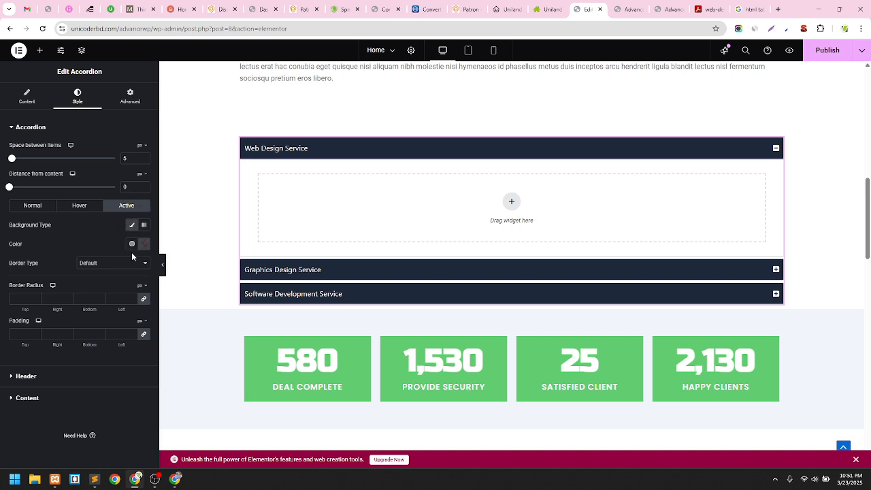
{"action": "left_click", "coordinate": [132, 244]}
{"action": "left_click", "coordinate": [56, 340]}
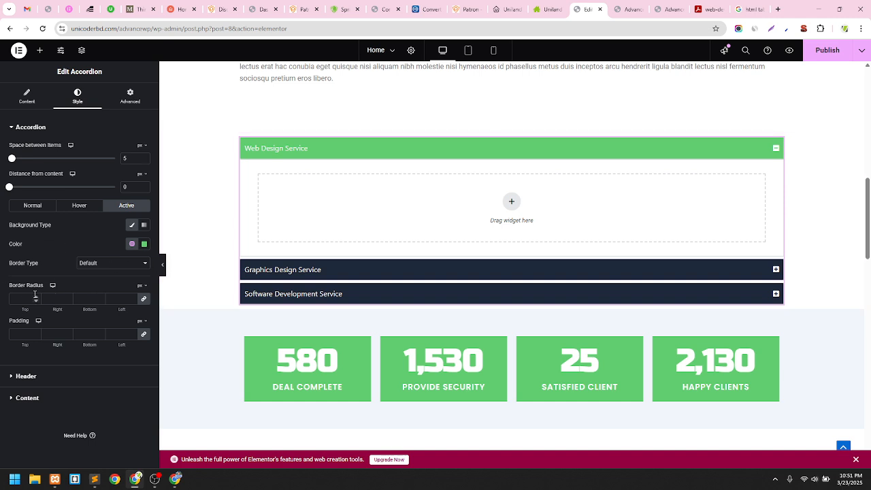
Unlink the accordion padding values and set top and bottom to 10 px, right and left to 20 px
{"action": "left_click", "coordinate": [26, 329]}
{"action": "type", "text": "0"}
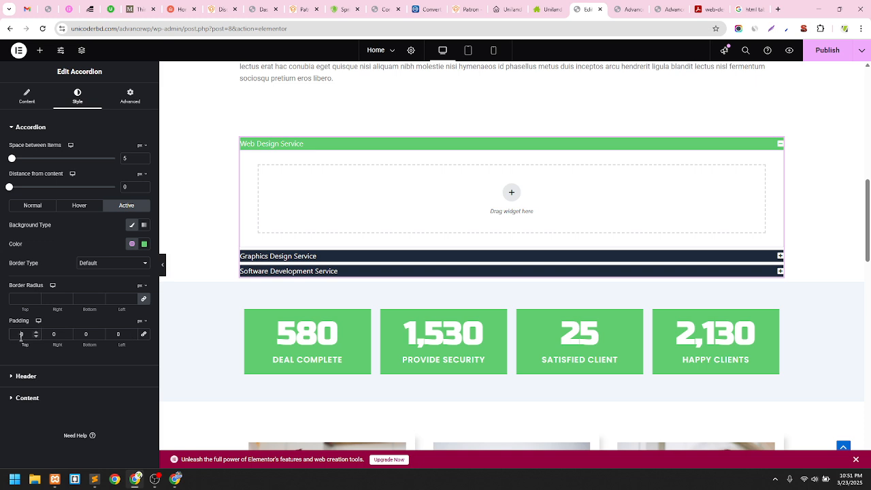
{"action": "type", "text": "1"}
{"action": "left_click", "coordinate": [79, 336]}
{"action": "type", "text": "1"}
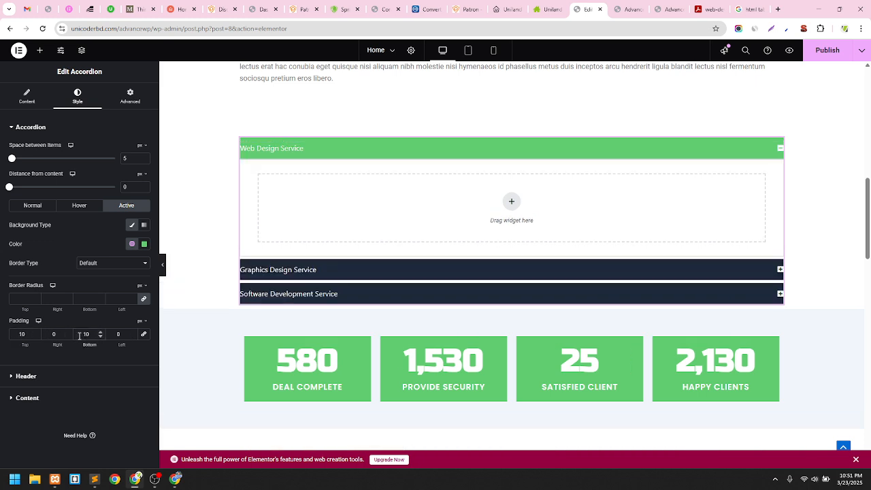
{"action": "left_click", "coordinate": [52, 335]}
{"action": "type", "text": "2"}
{"action": "left_click", "coordinate": [114, 336]}
{"action": "type", "text": "2"}
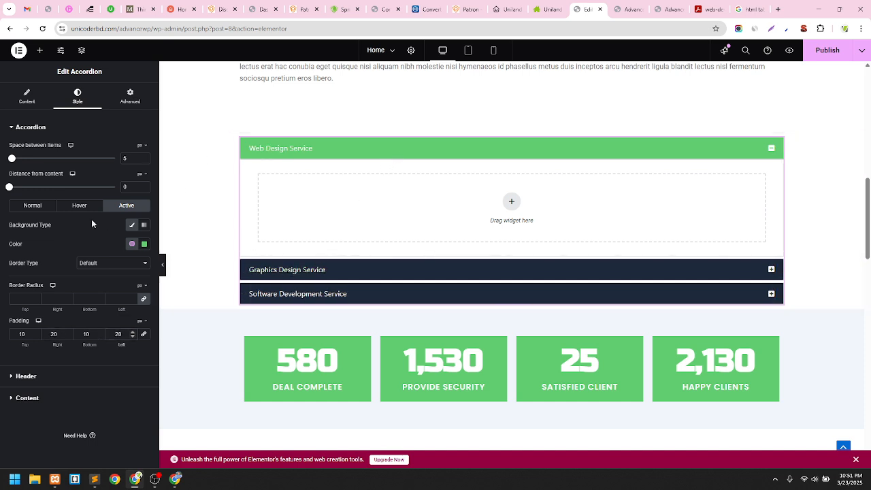
Set the accordion header title's font weight to 600 (Semi Bold)
{"action": "left_click", "coordinate": [49, 377]}
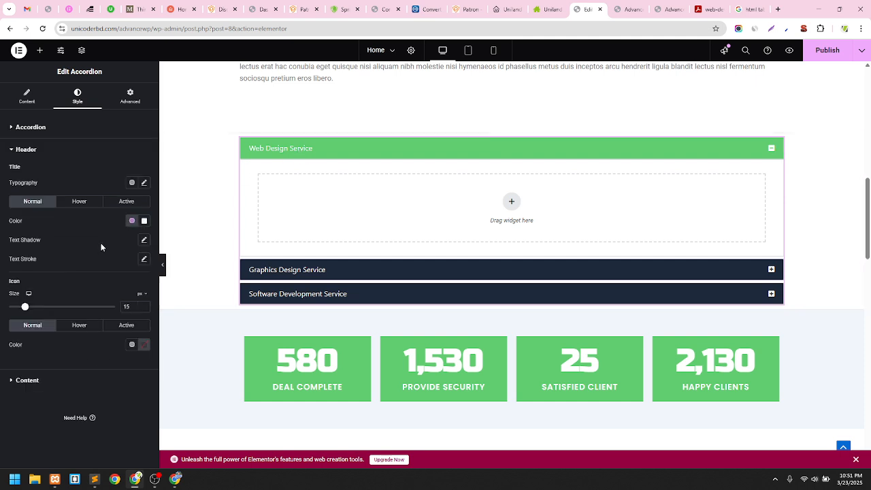
{"action": "left_click", "coordinate": [144, 183]}
{"action": "left_click", "coordinate": [129, 272]}
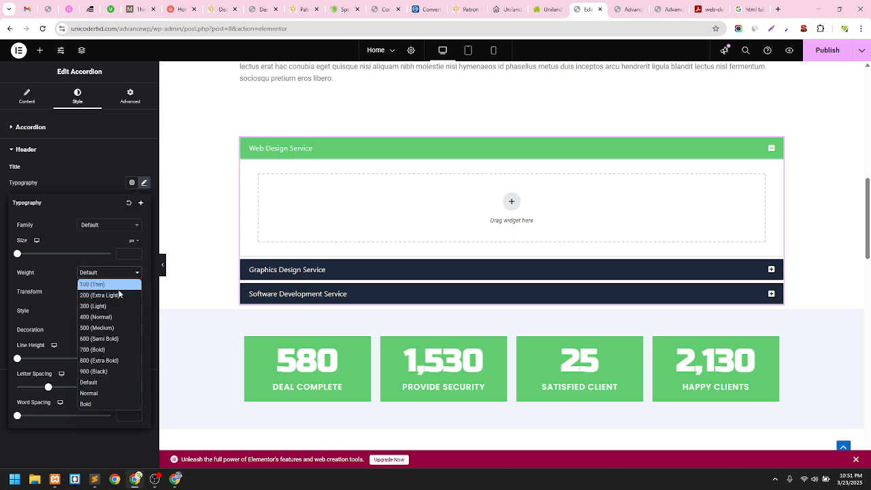
{"action": "left_click", "coordinate": [103, 342]}
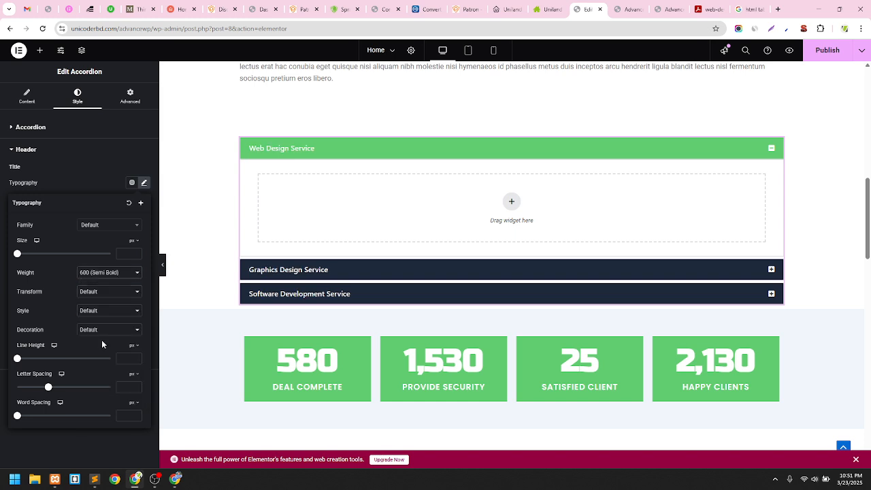
Set the accordion header title's font size to 17 px and line height to 40 px, and publish the page
{"action": "left_click", "coordinate": [132, 251]}
{"action": "type", "text": "17"}
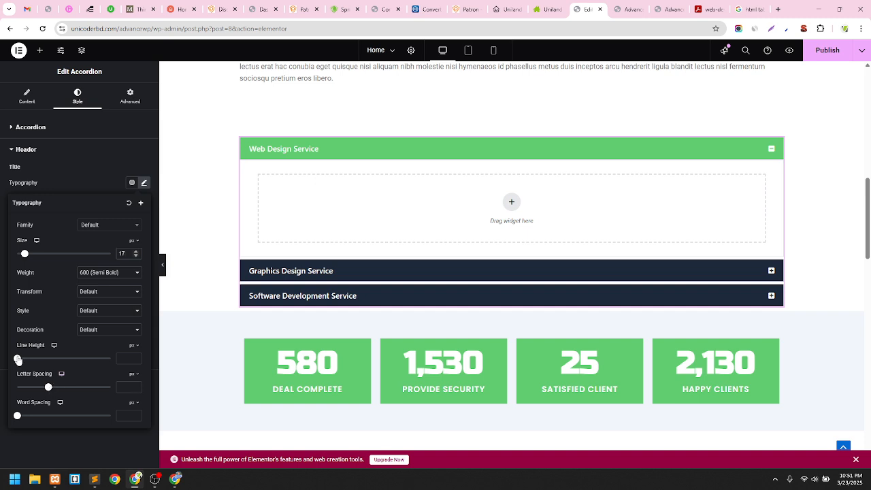
{"action": "left_click_drag", "start_coordinate": [17, 358], "coordinate": [55, 362]}
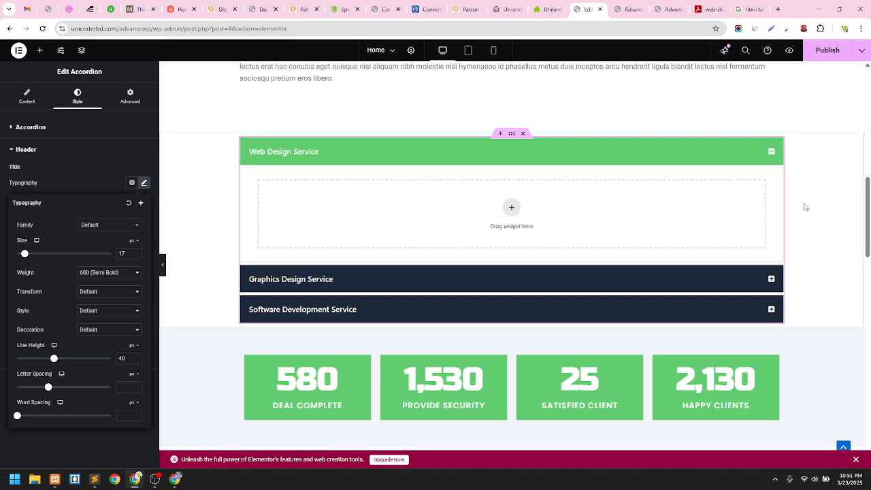
{"action": "left_click", "coordinate": [828, 50]}
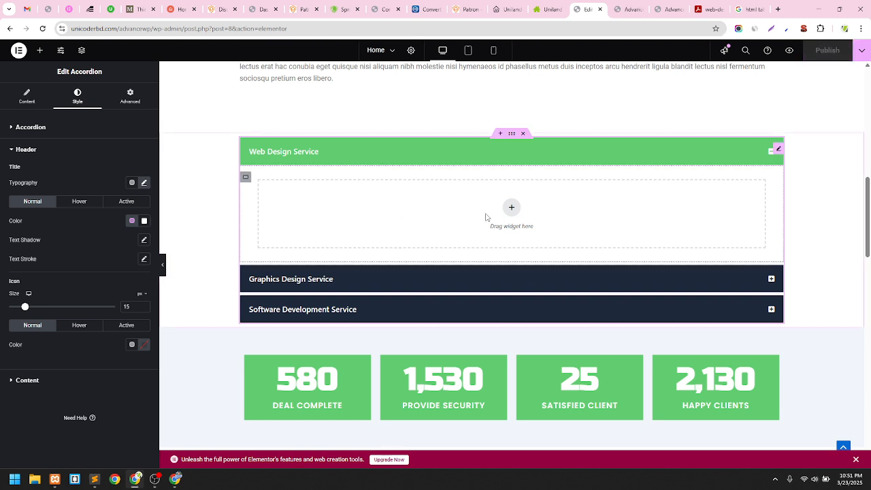
Add a Text Editor inside the Web Design Service item and replace its text with the Physical Security Measures paragraphs copied from the Patron service page
{"action": "left_click", "coordinate": [39, 50]}
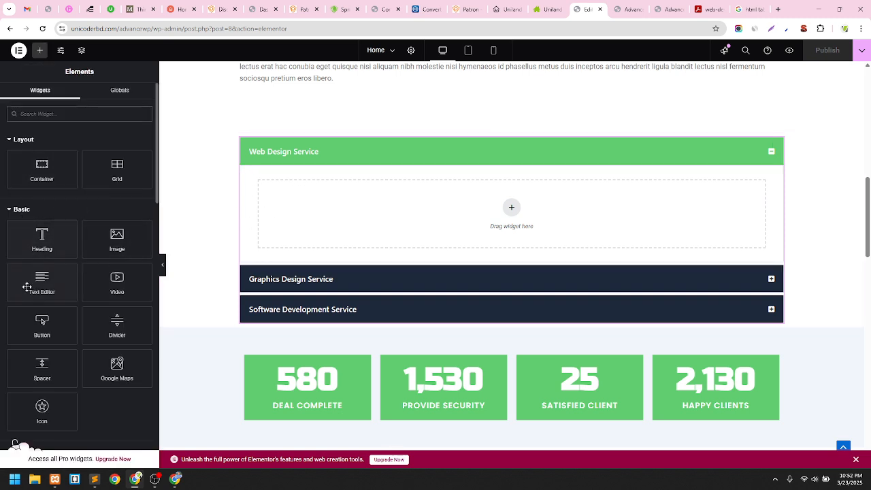
{"action": "left_click_drag", "start_coordinate": [35, 280], "coordinate": [524, 215]}
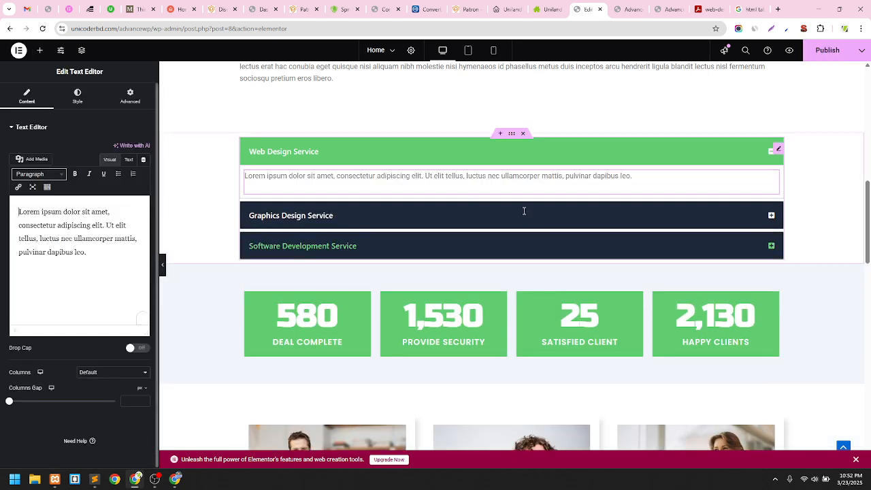
{"action": "left_click", "coordinate": [344, 10]}
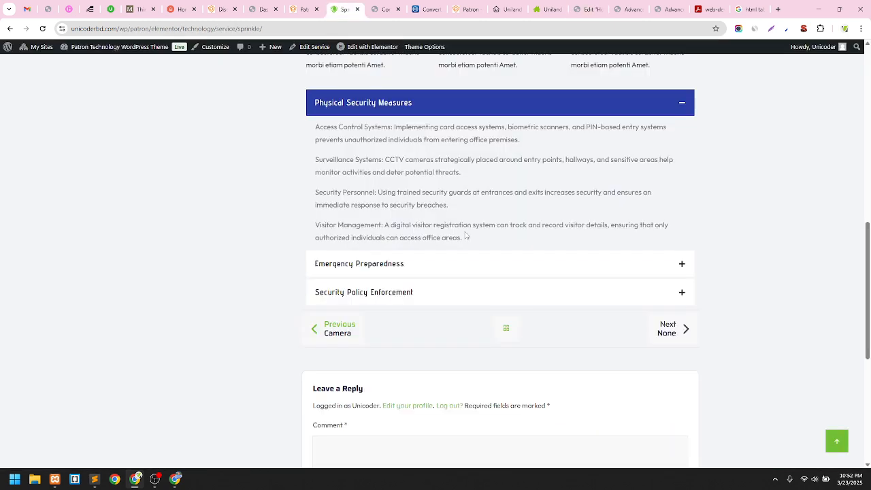
{"action": "left_click_drag", "start_coordinate": [470, 246], "coordinate": [313, 133]}
{"action": "key", "text": "ctrl+c"}
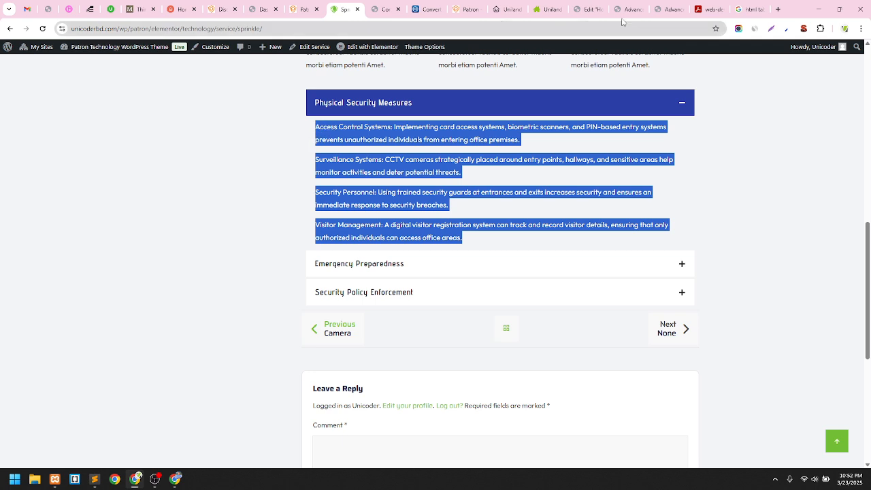
{"action": "left_click", "coordinate": [593, 15]}
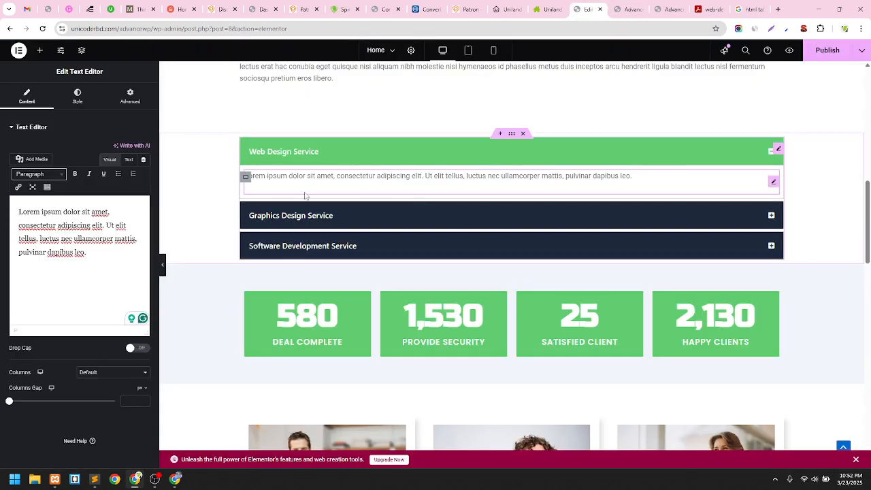
{"action": "left_click_drag", "start_coordinate": [93, 260], "coordinate": [47, 253]}
{"action": "key", "text": "ctrl+a"}
{"action": "key", "text": "ctrl+v"}
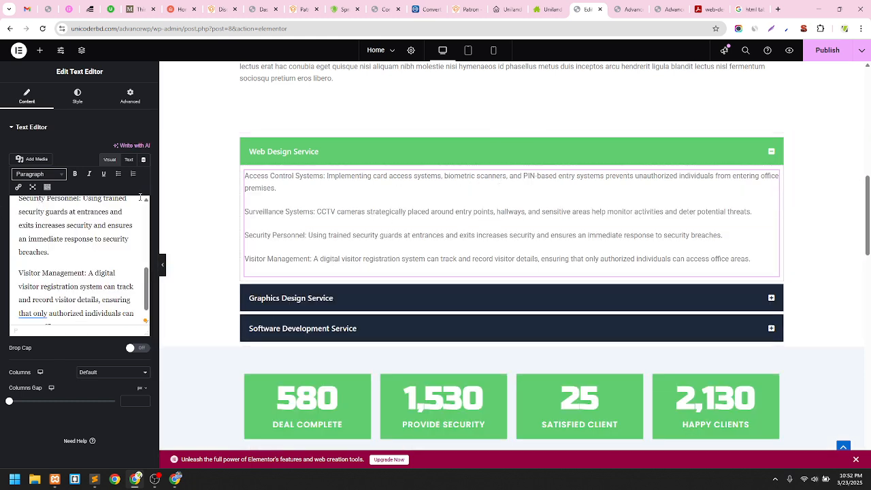
{"action": "left_click", "coordinate": [84, 104]}
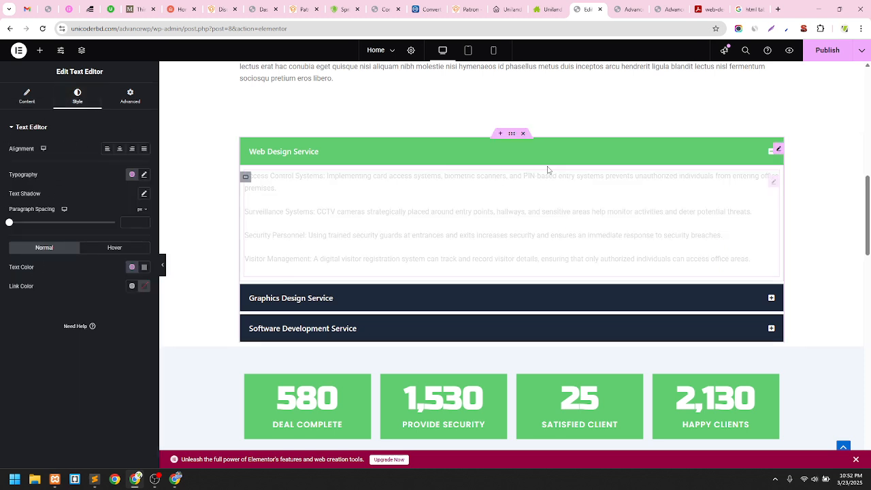
{"action": "left_click", "coordinate": [778, 151]}
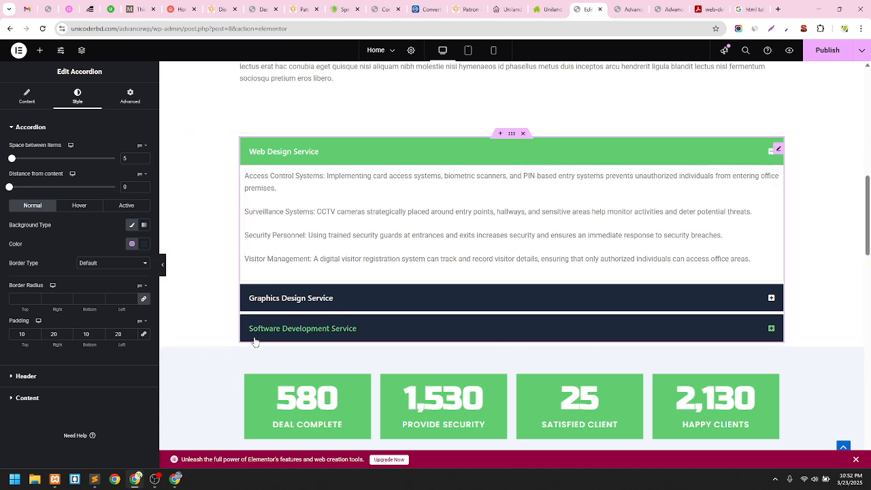
{"action": "left_click", "coordinate": [304, 89]}
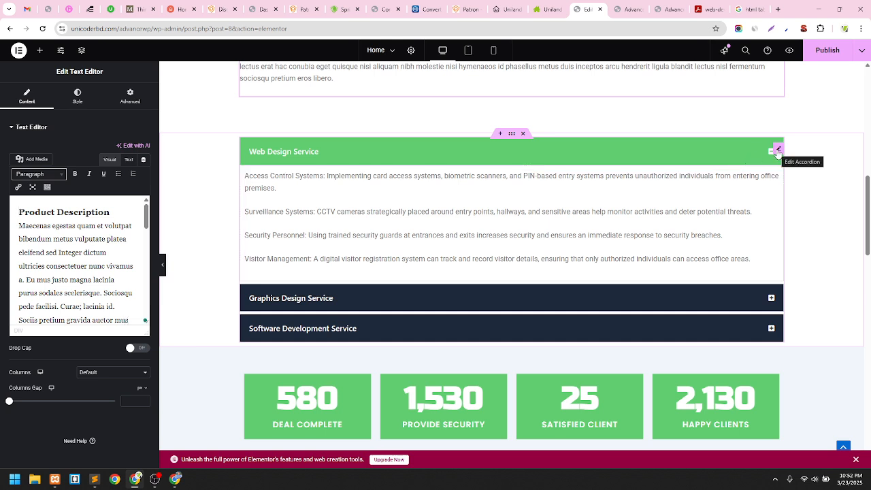
{"action": "left_click", "coordinate": [778, 150]}
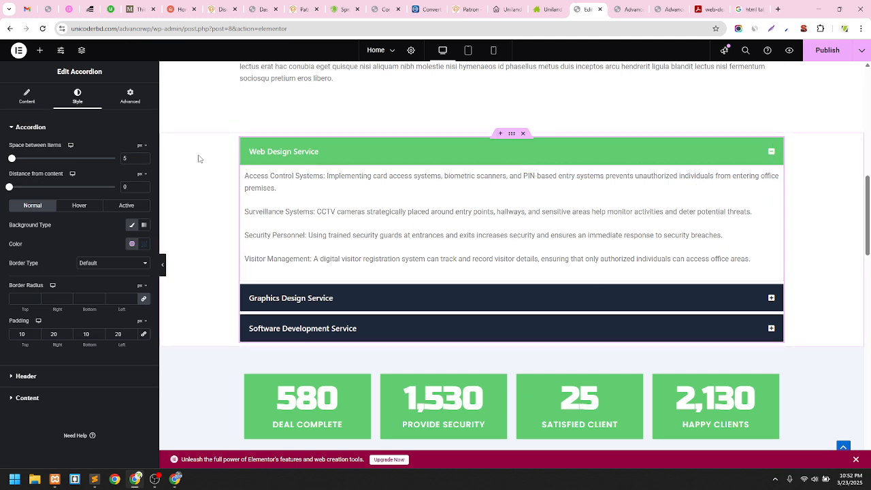
Open the page Structure, collapse its containers, and examine which ones hold the Tabs and the Accordion
{"action": "left_click", "coordinate": [81, 52]}
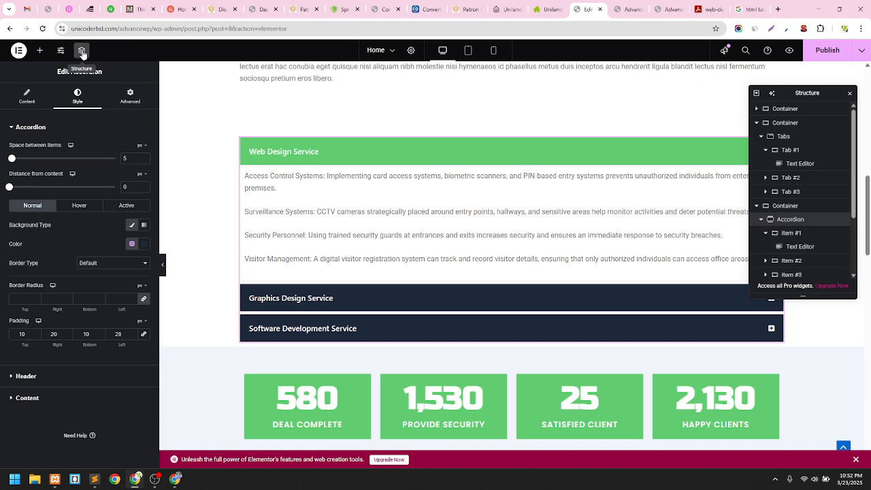
{"action": "left_click", "coordinate": [757, 124]}
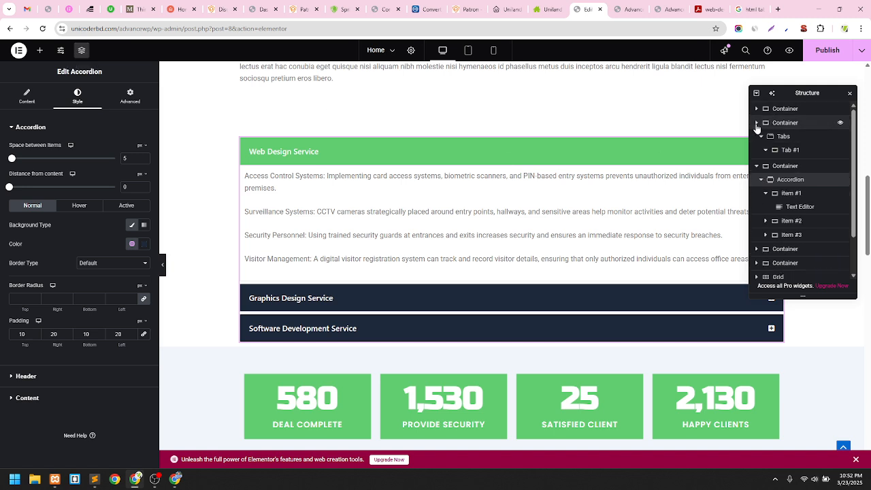
{"action": "left_click", "coordinate": [758, 139]}
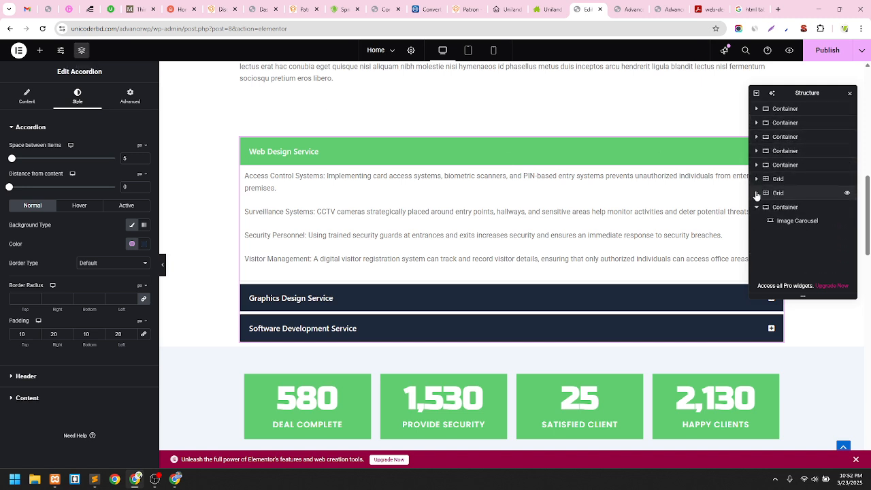
{"action": "left_click", "coordinate": [757, 208]}
{"action": "left_click", "coordinate": [779, 138]}
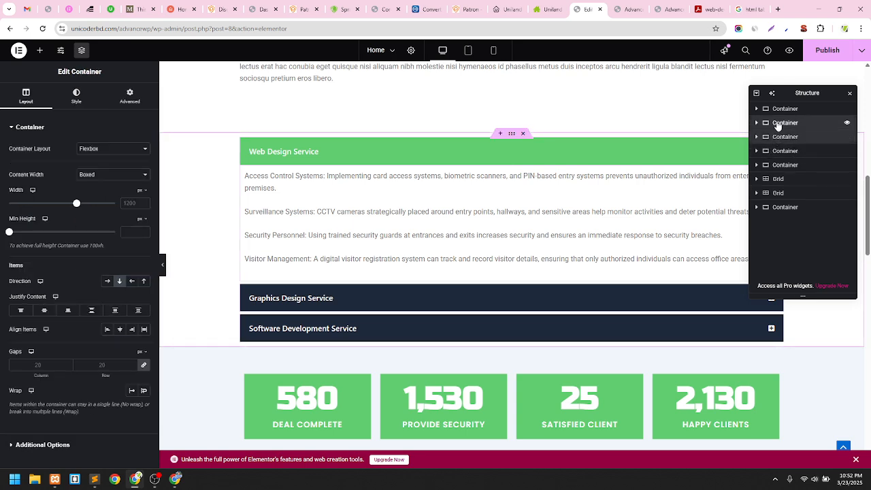
{"action": "left_click", "coordinate": [778, 124]}
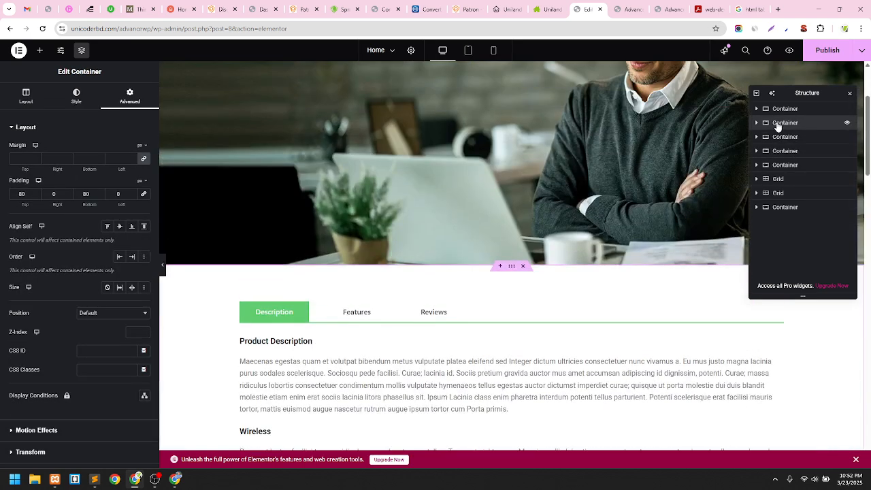
{"action": "left_click", "coordinate": [782, 140]}
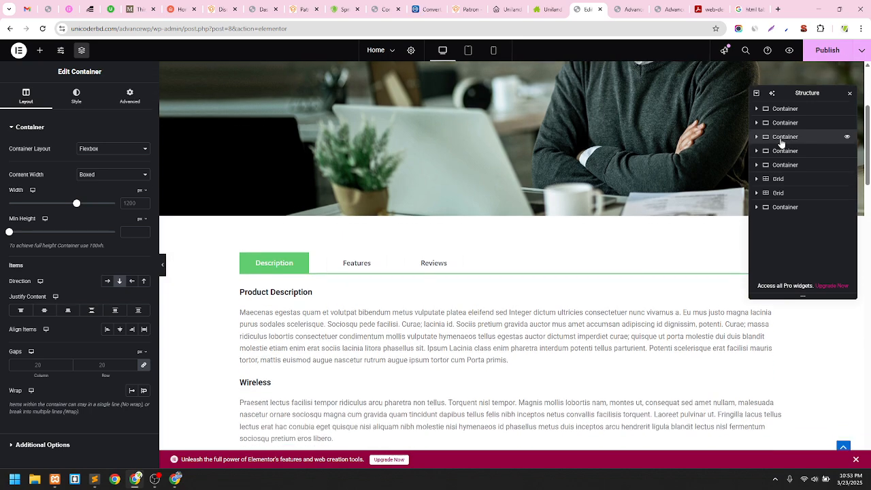
{"action": "scroll", "coordinate": [481, 220], "scroll_direction": "down", "scroll_amount": 3}
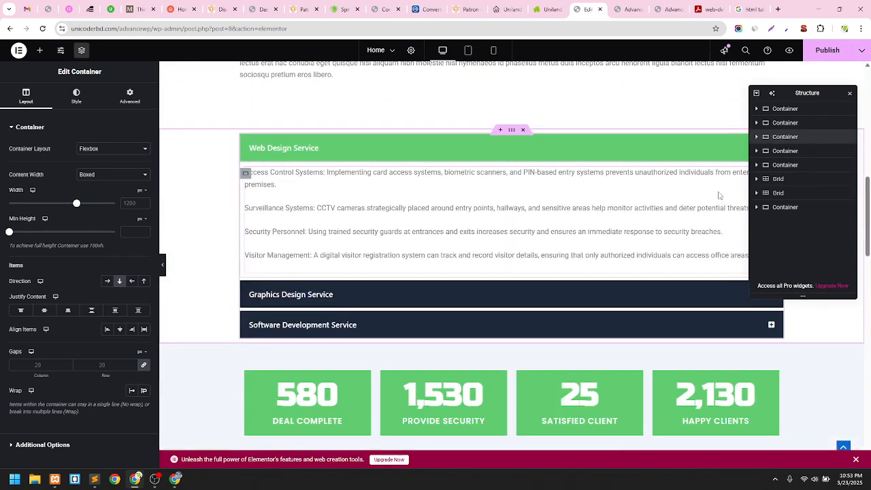
Examine the nesting inside the accordion's container in the Structure, from the Accordion widget through its three items to the Text Editor
{"action": "left_click", "coordinate": [756, 140]}
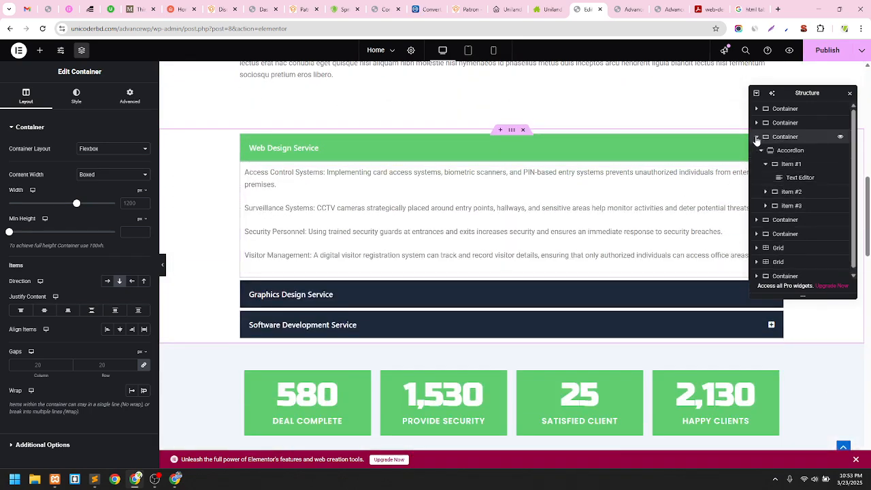
{"action": "left_click", "coordinate": [769, 166]}
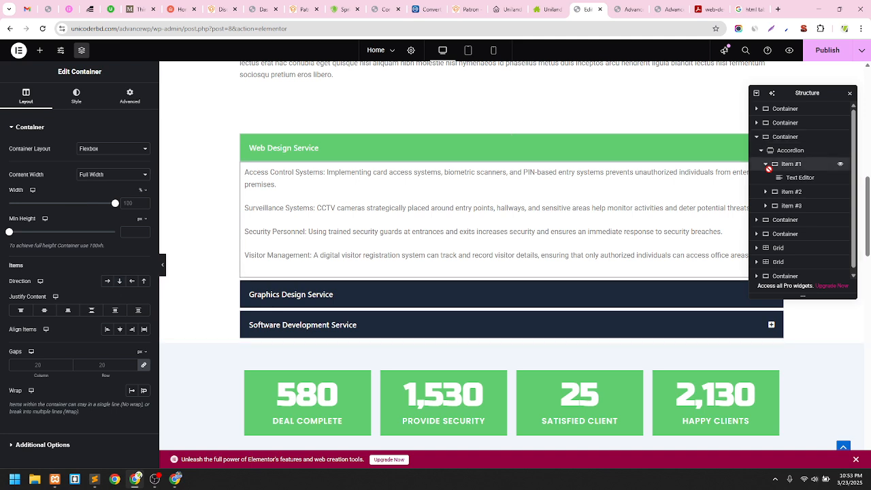
{"action": "left_click", "coordinate": [767, 164]}
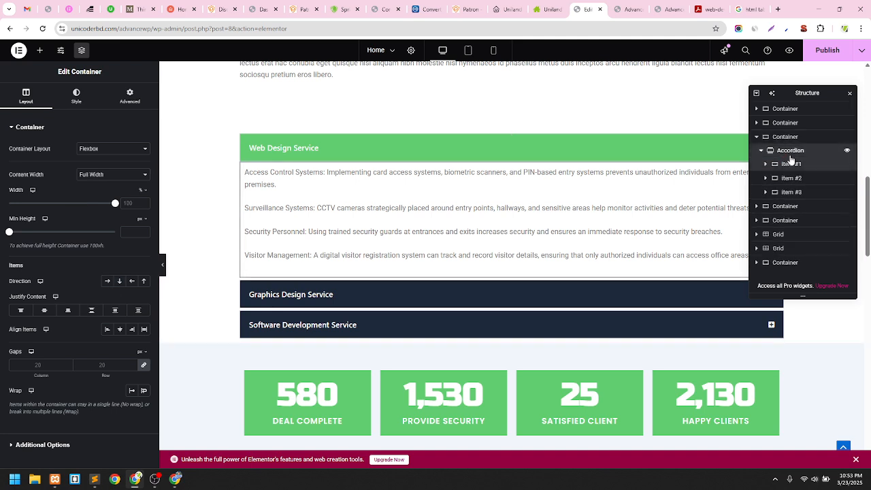
{"action": "left_click", "coordinate": [790, 152]}
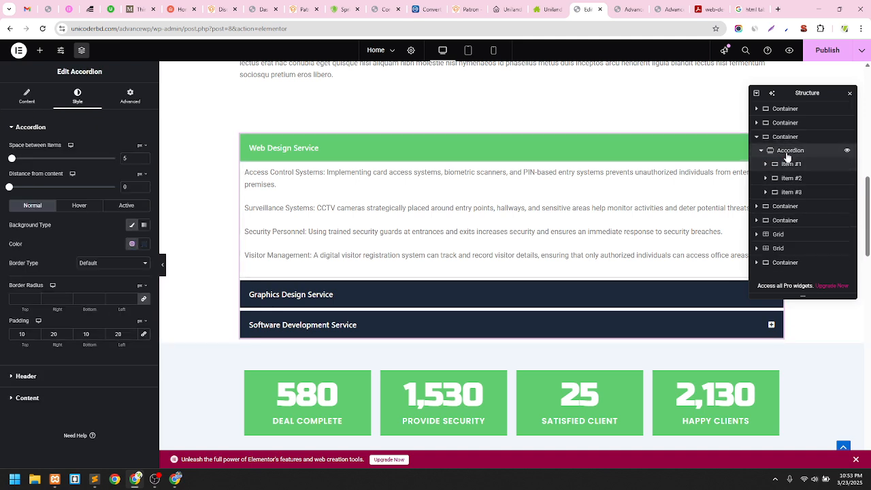
{"action": "left_click", "coordinate": [787, 166]}
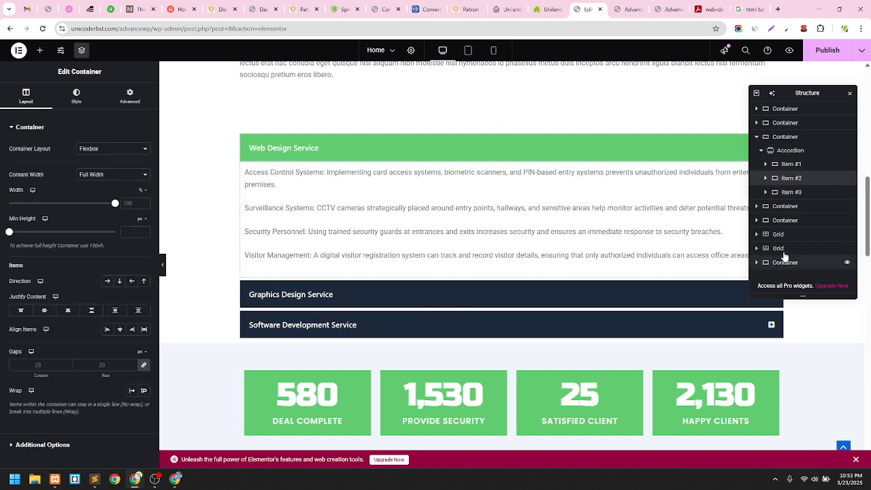
{"action": "left_click", "coordinate": [783, 192]}
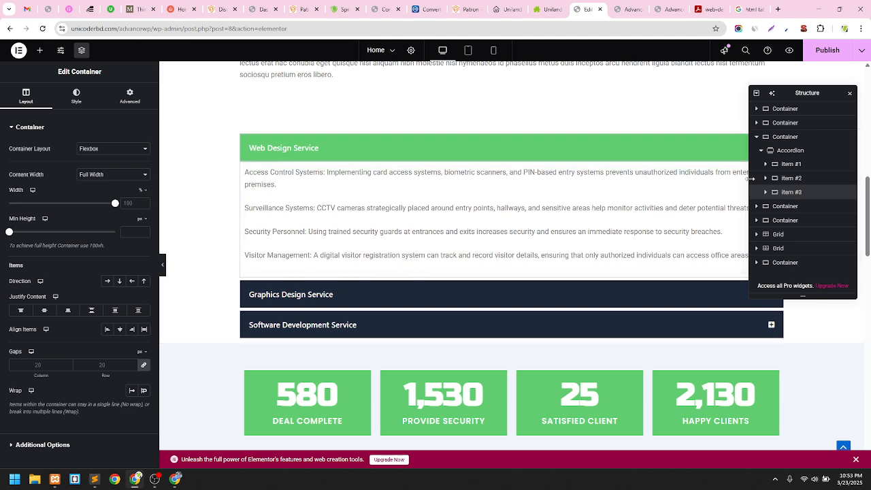
{"action": "left_click", "coordinate": [767, 165]}
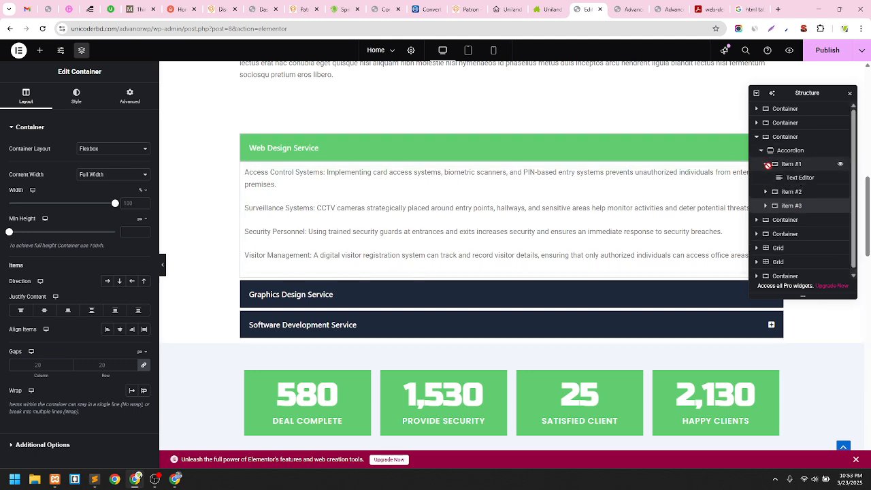
{"action": "left_click", "coordinate": [801, 178]}
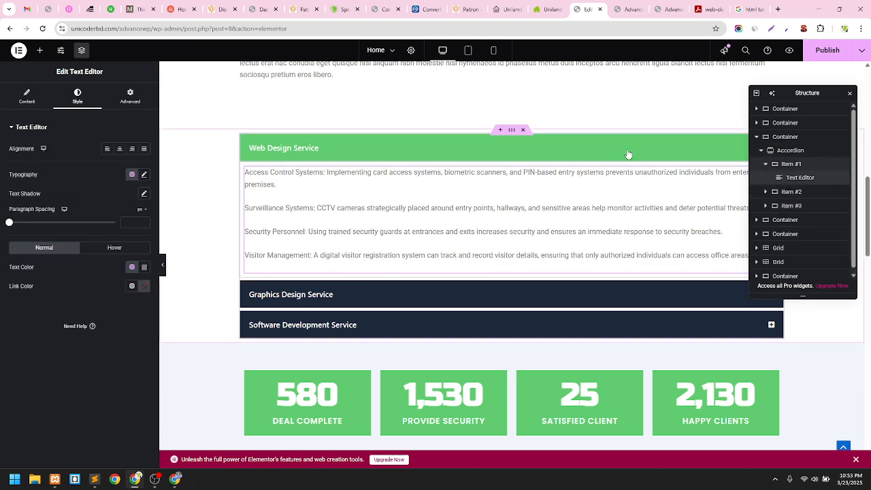
{"action": "left_click", "coordinate": [766, 165]}
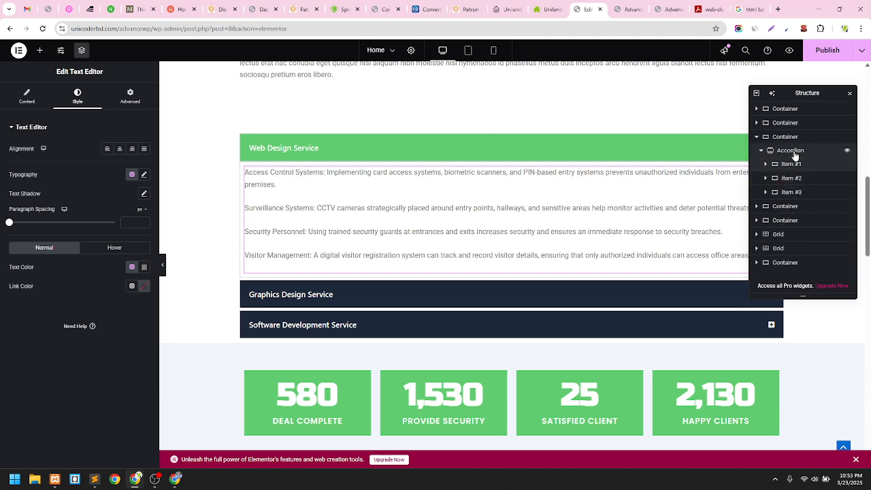
{"action": "left_click", "coordinate": [792, 151]}
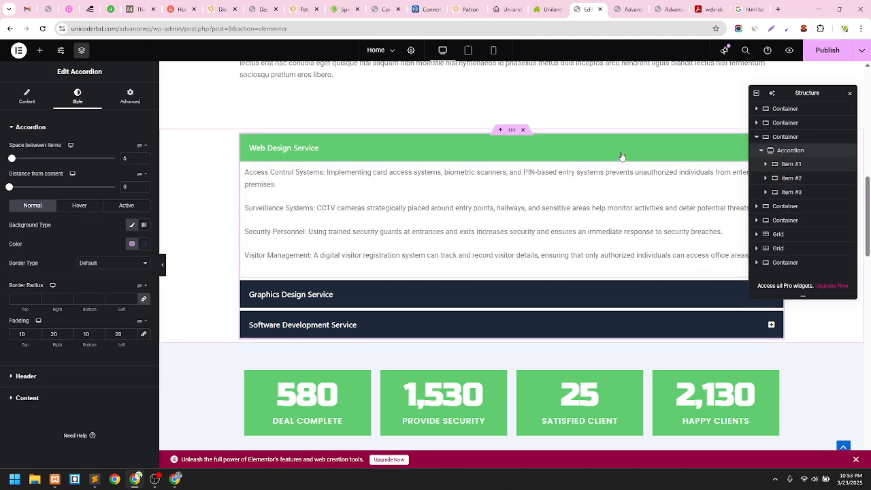
{"action": "left_click", "coordinate": [510, 132]}
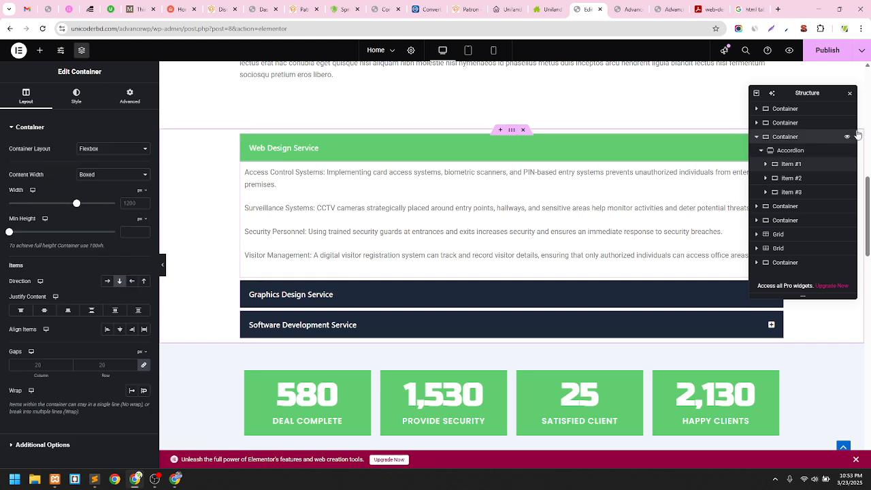
Close the Structure and set the accordion's content padding to 20 px on all sides
{"action": "left_click", "coordinate": [800, 150]}
{"action": "left_click", "coordinate": [850, 93]}
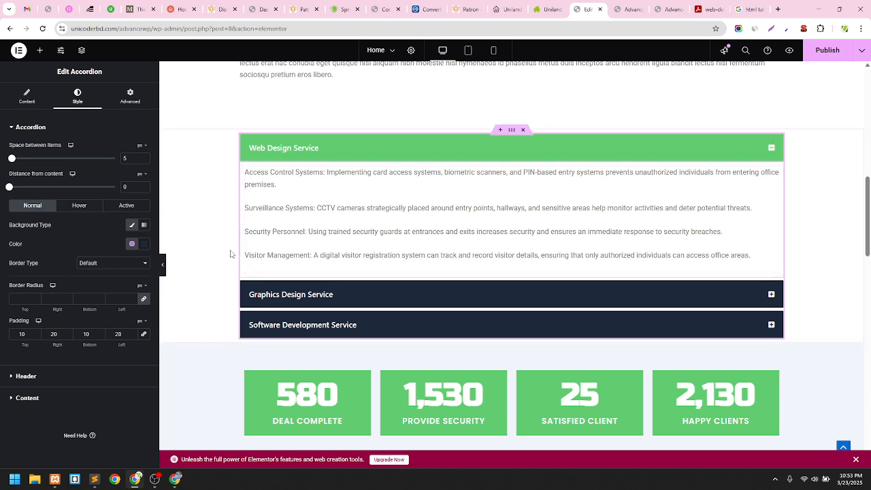
{"action": "left_click", "coordinate": [27, 398]}
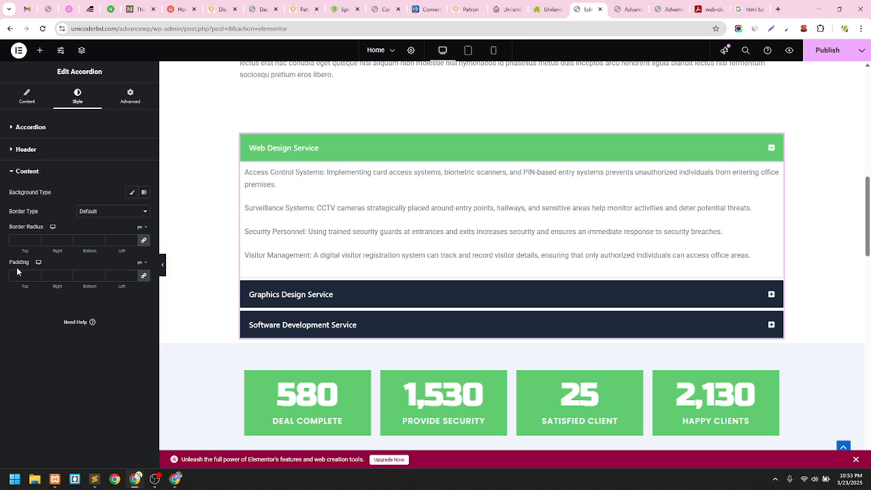
{"action": "type", "text": "20"}
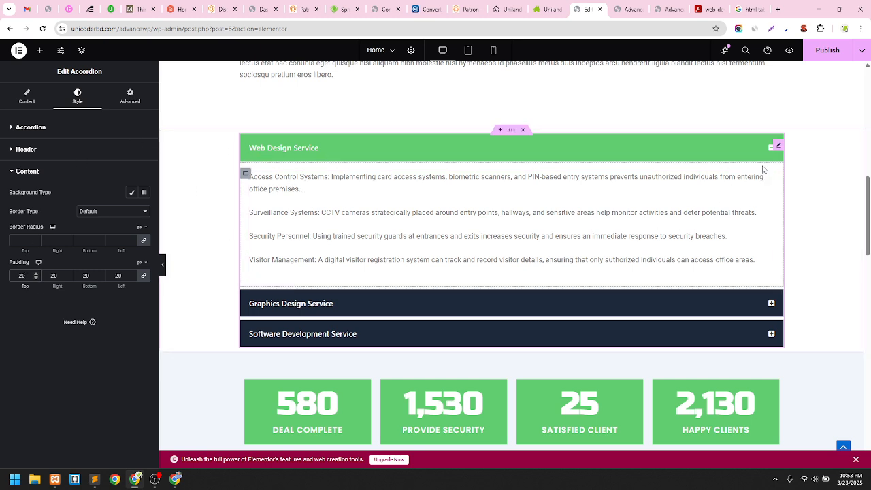
{"action": "left_click", "coordinate": [245, 175]}
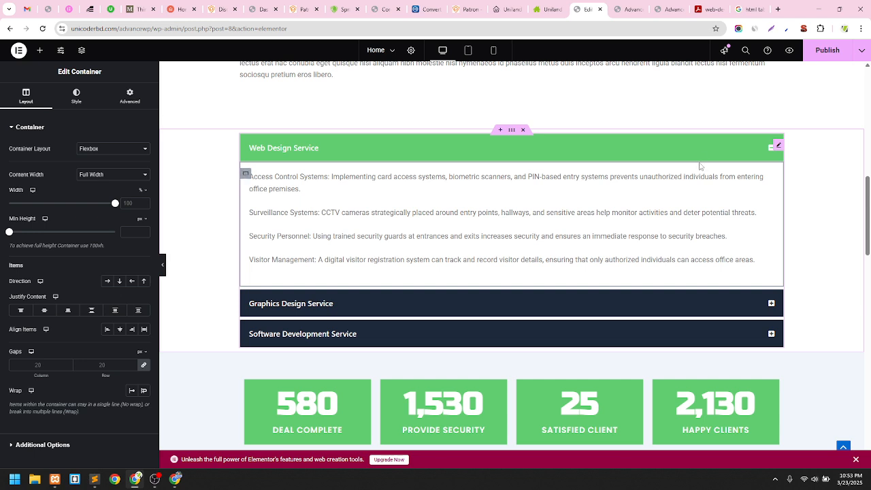
Give the accordion's content area a classic background in the same green global color as the active item header
{"action": "left_click", "coordinate": [770, 181]}
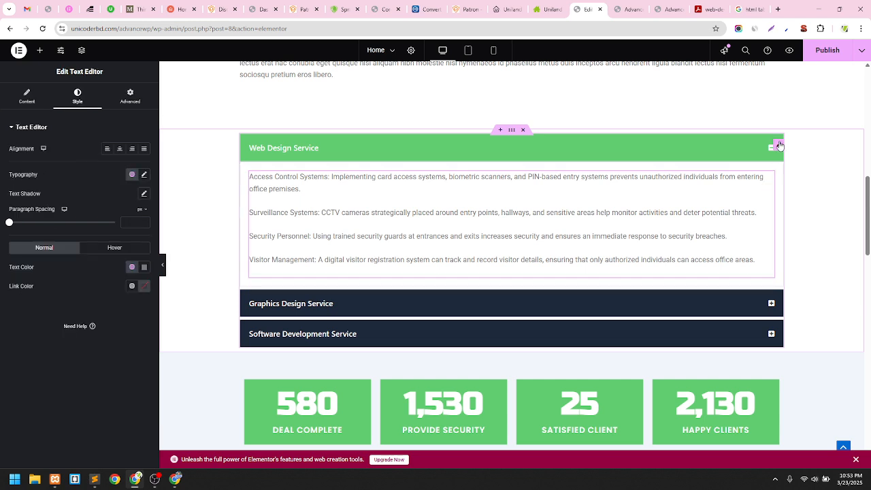
{"action": "left_click", "coordinate": [779, 145]}
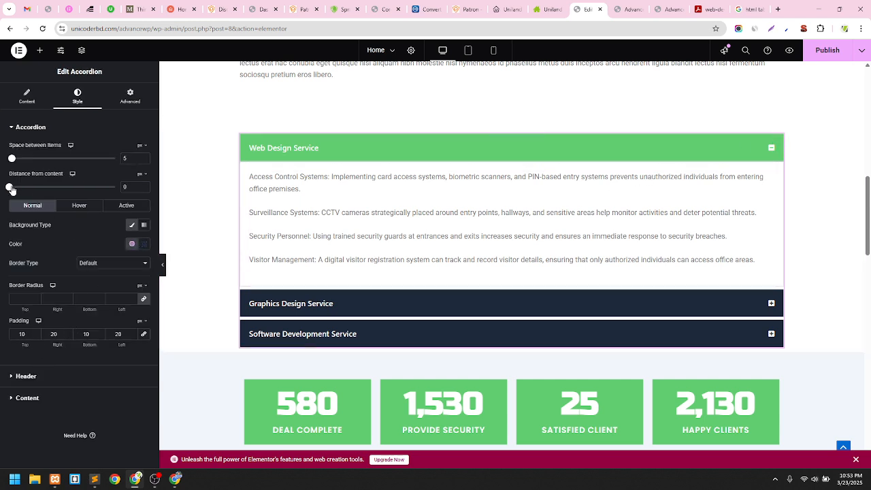
{"action": "left_click", "coordinate": [37, 396]}
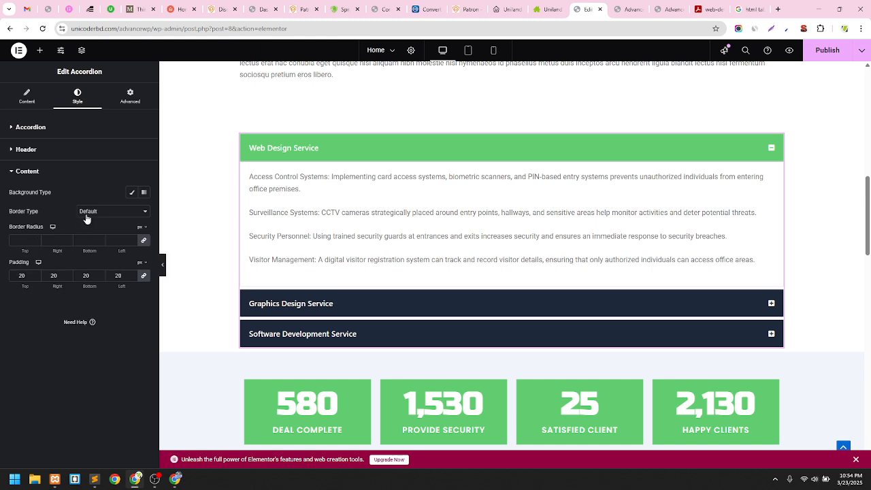
{"action": "left_click", "coordinate": [132, 193]}
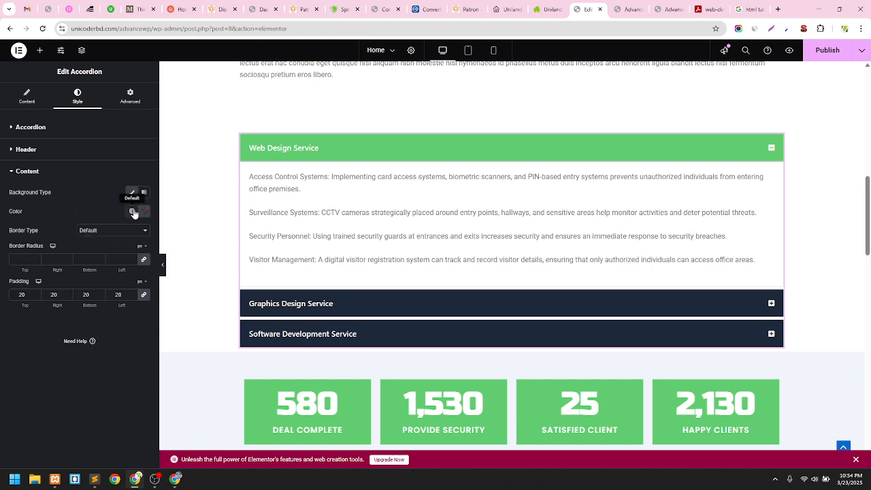
{"action": "left_click", "coordinate": [133, 212]}
{"action": "left_click", "coordinate": [68, 252]}
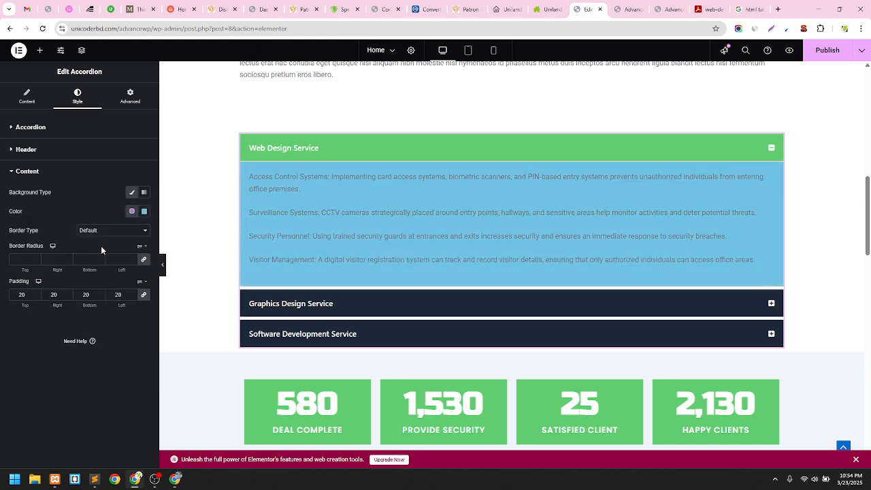
{"action": "left_click", "coordinate": [134, 213]}
{"action": "left_click", "coordinate": [59, 308]}
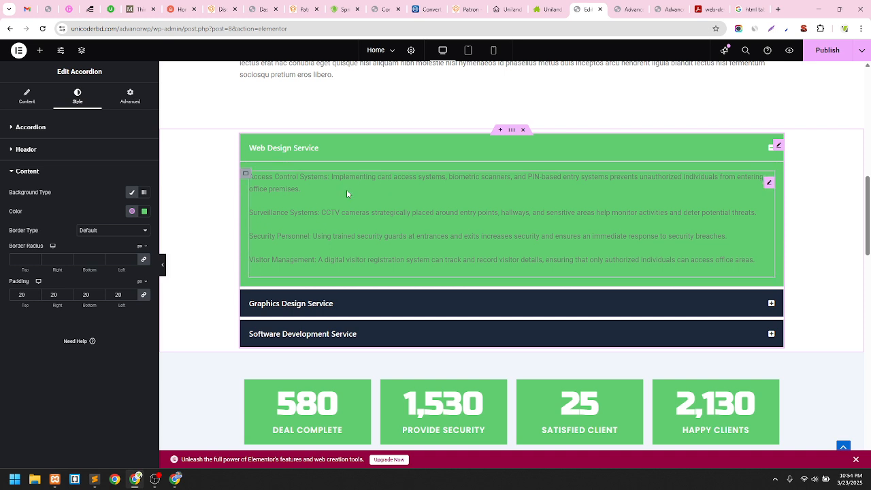
Set the text color of the Web Design Service item's Text Editor to the white global color and publish the page
{"action": "left_click", "coordinate": [769, 183]}
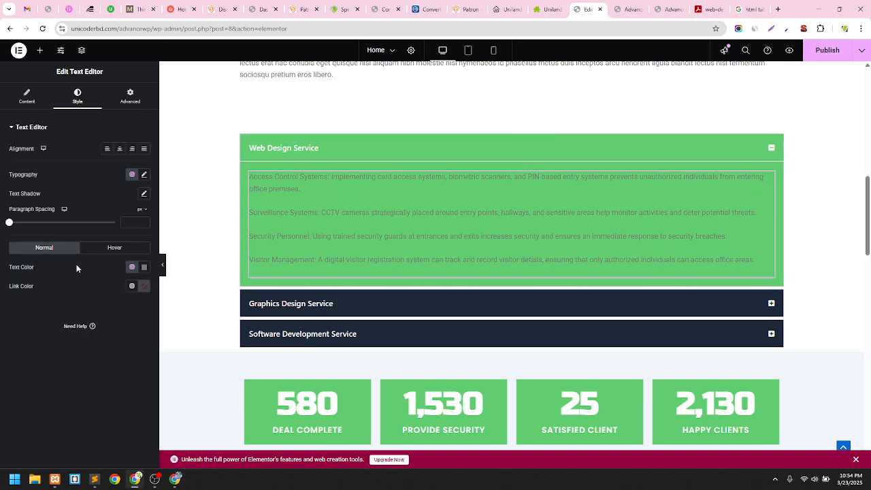
{"action": "left_click", "coordinate": [133, 268]}
{"action": "left_click", "coordinate": [61, 234]}
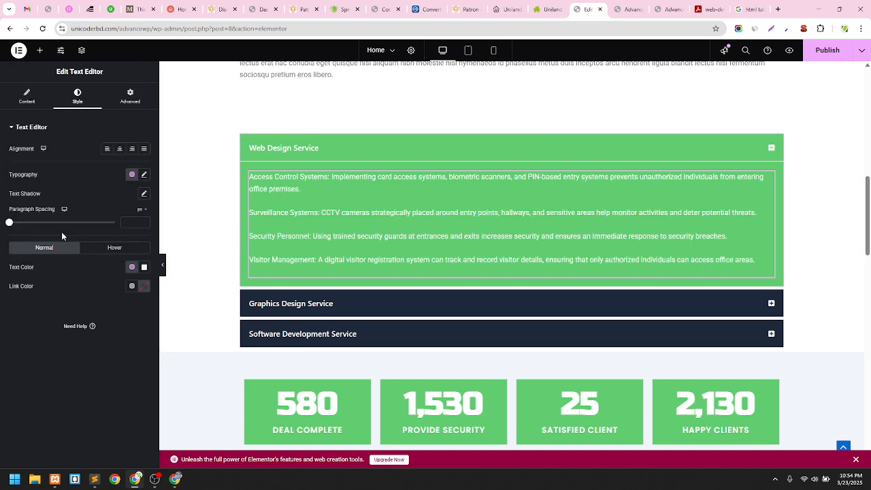
{"action": "left_click", "coordinate": [838, 50]}
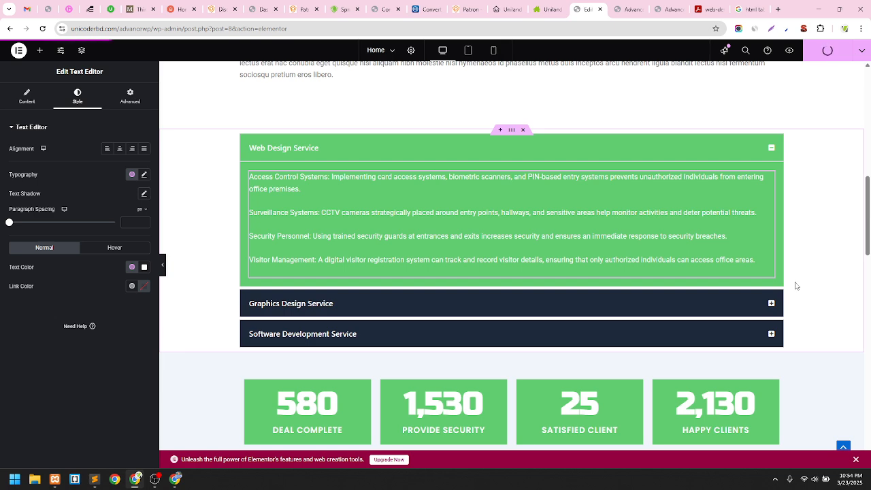
Switch to the Home page preview, test expanding and collapsing the three accordion items, and return to the Elementor editor
{"action": "left_click", "coordinate": [625, 8]}
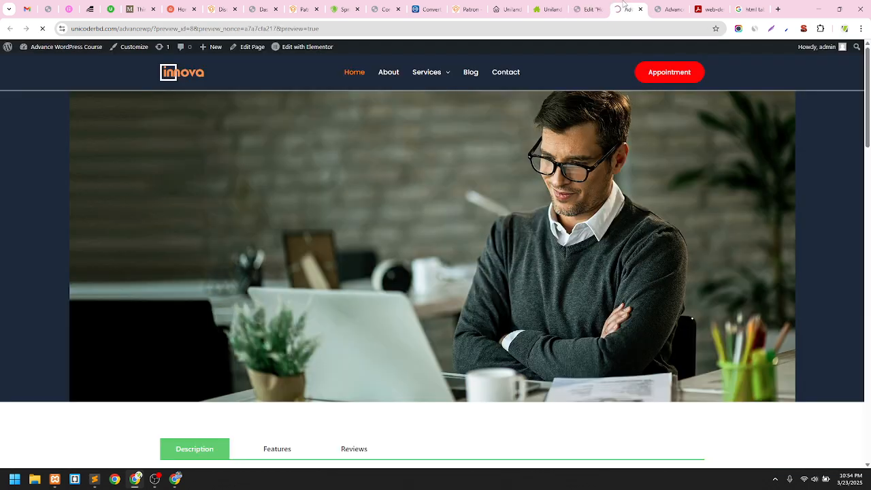
{"action": "scroll", "coordinate": [708, 214], "scroll_direction": "down", "scroll_amount": 7}
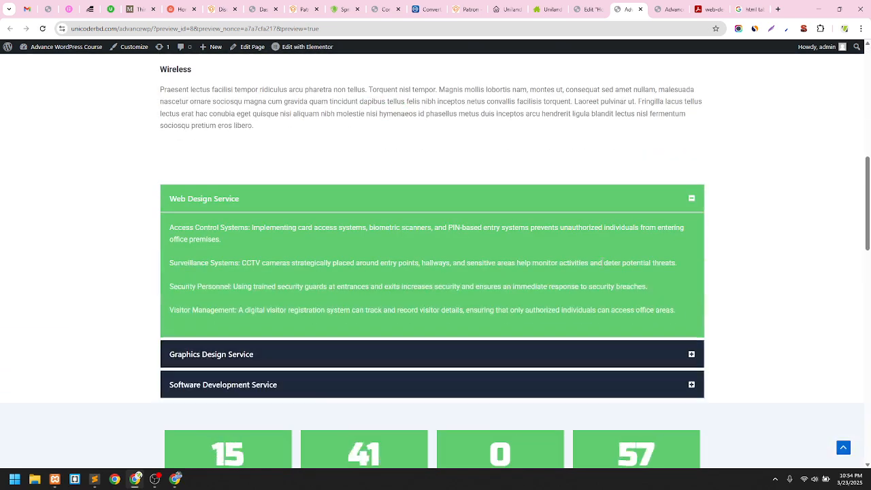
{"action": "left_click", "coordinate": [527, 197]}
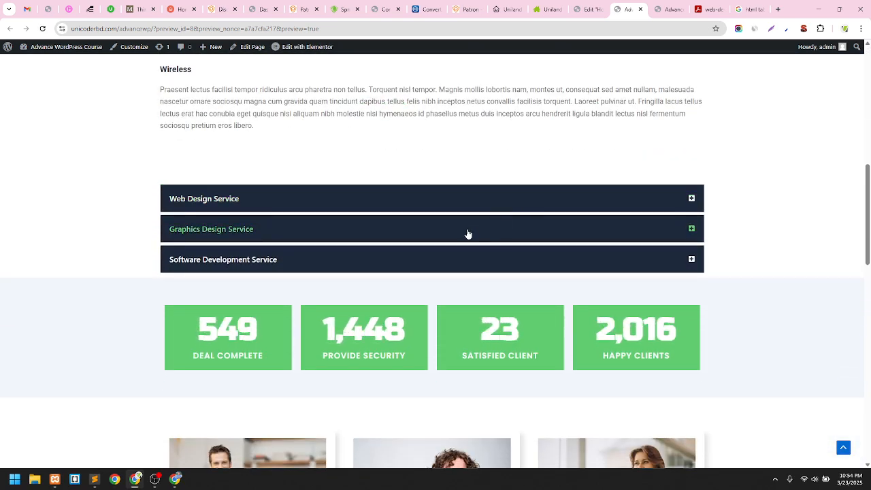
{"action": "left_click", "coordinate": [467, 234]}
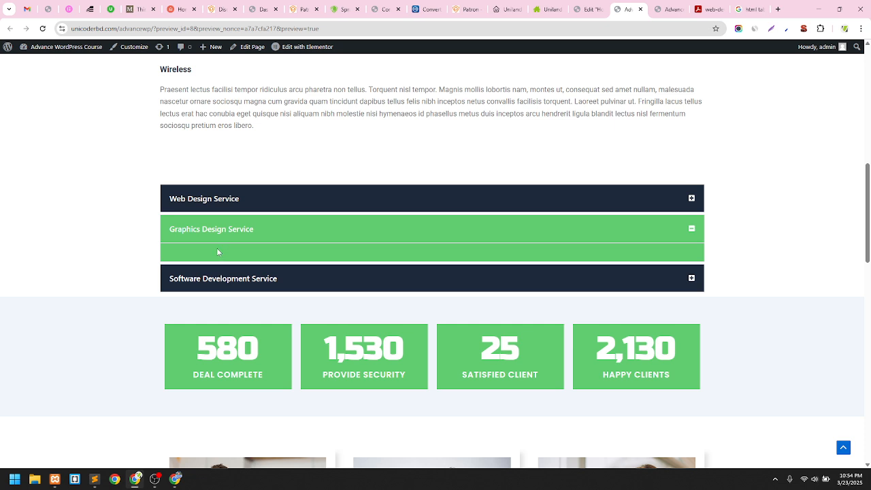
{"action": "left_click", "coordinate": [268, 201]}
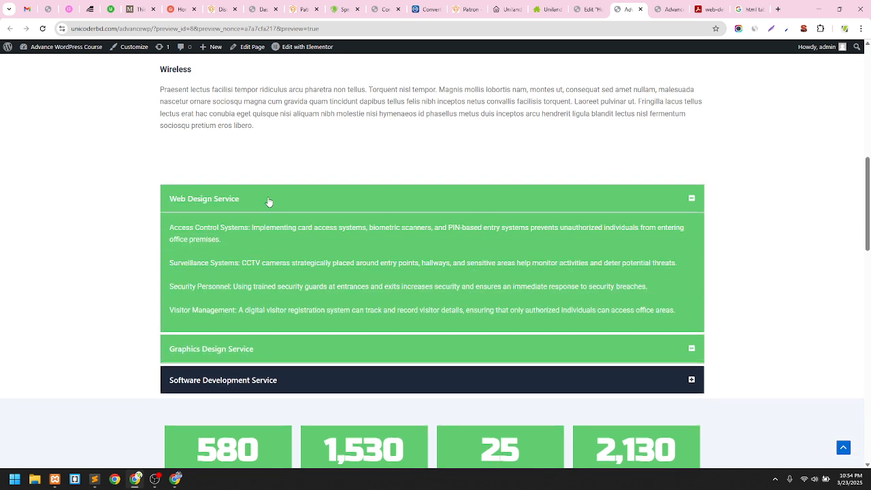
{"action": "left_click", "coordinate": [245, 389]}
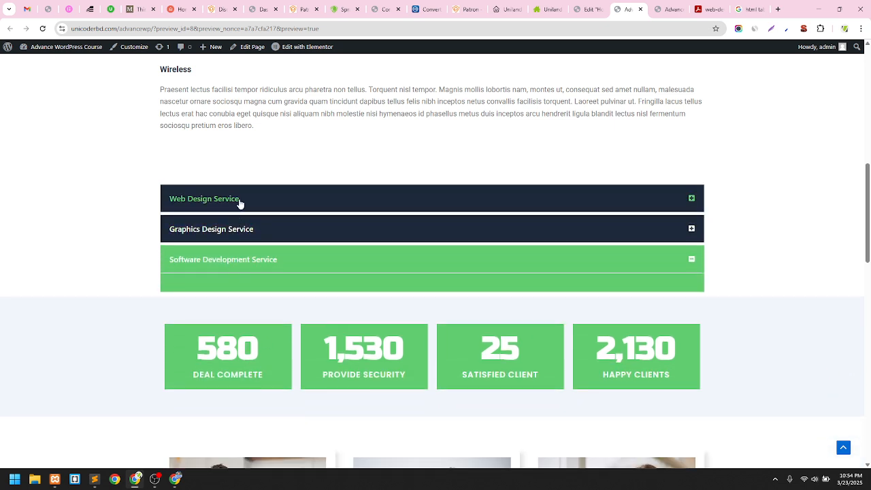
{"action": "left_click", "coordinate": [240, 202]}
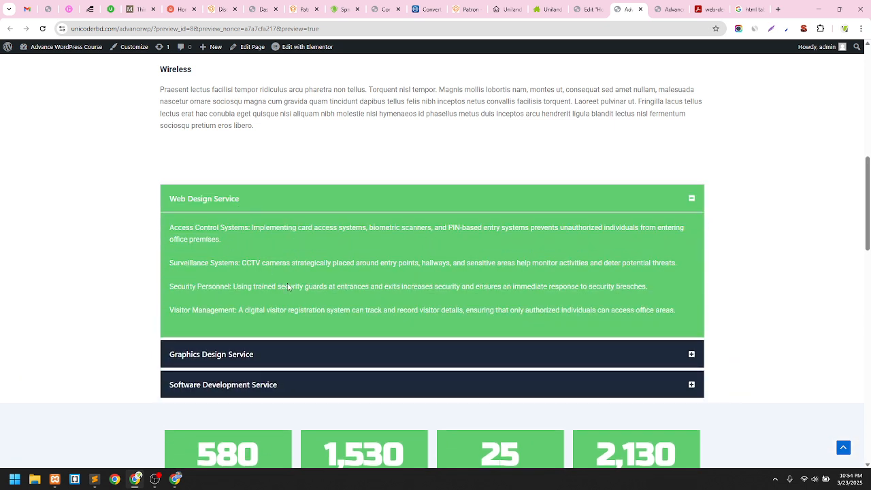
{"action": "left_click", "coordinate": [302, 354]}
{"action": "left_click", "coordinate": [223, 277]}
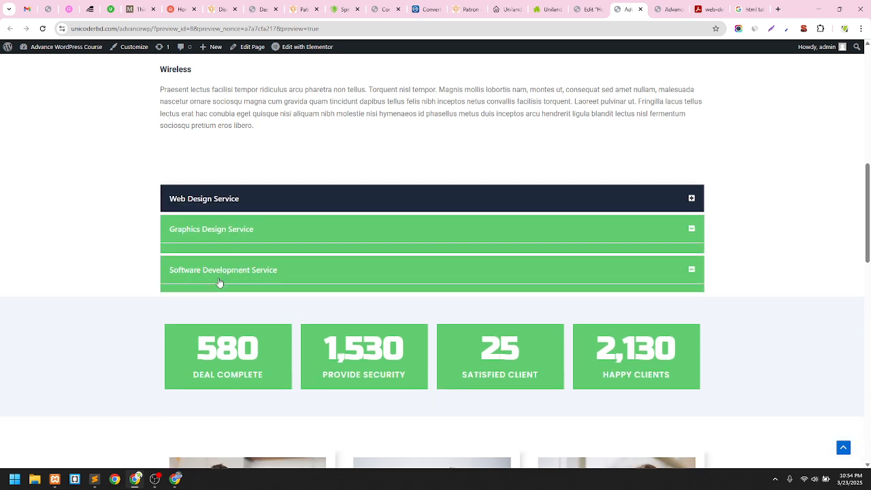
{"action": "left_click", "coordinate": [233, 201]}
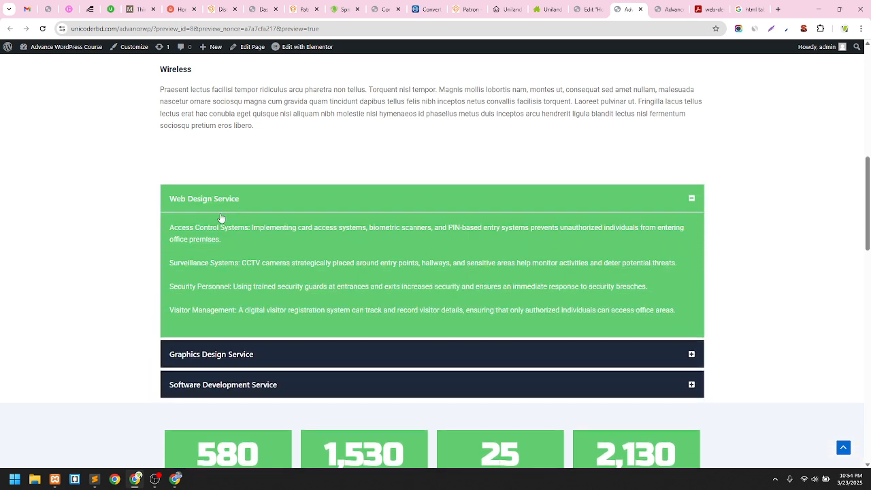
{"action": "left_click", "coordinate": [224, 353]}
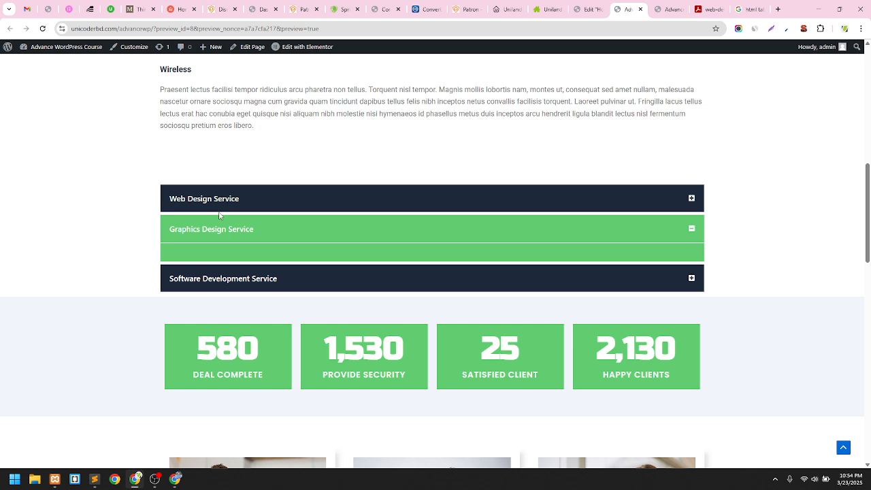
{"action": "left_click", "coordinate": [226, 208]}
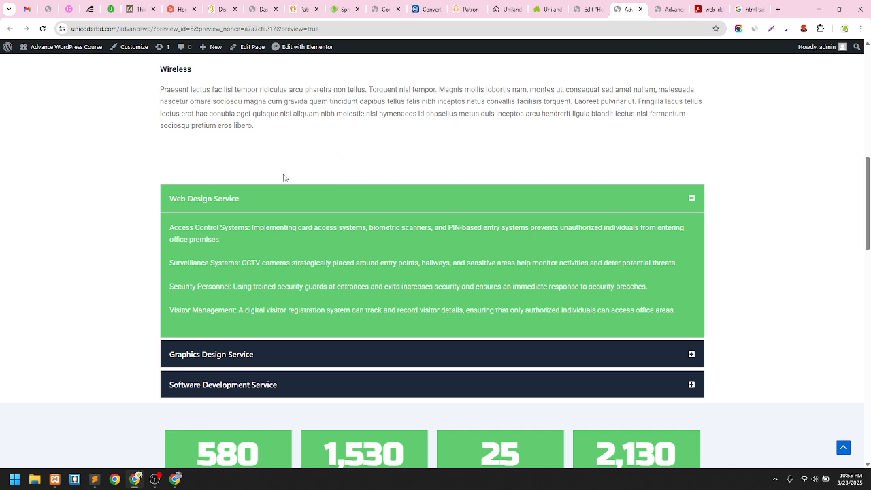
{"action": "left_click", "coordinate": [590, 13]}
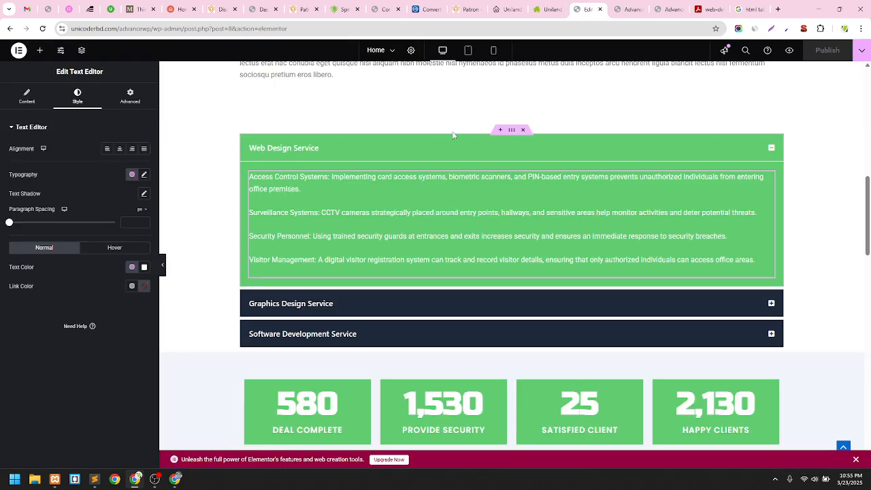